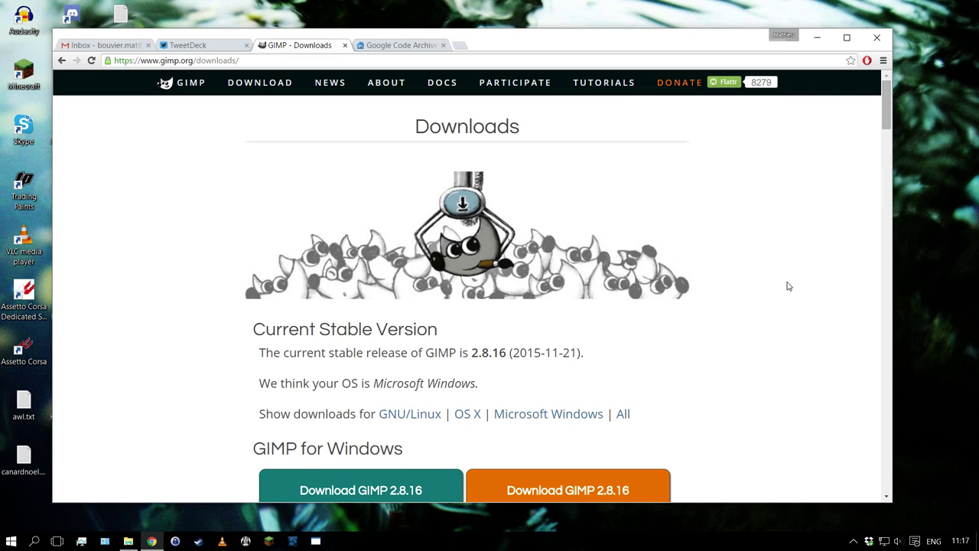
Review the GIMP 2.8.16 downloads page, switch to the gimp-dds tab, and close the GIMP tab
scroll(738, 253, "down", 1)
scroll(757, 257, "down", 1)
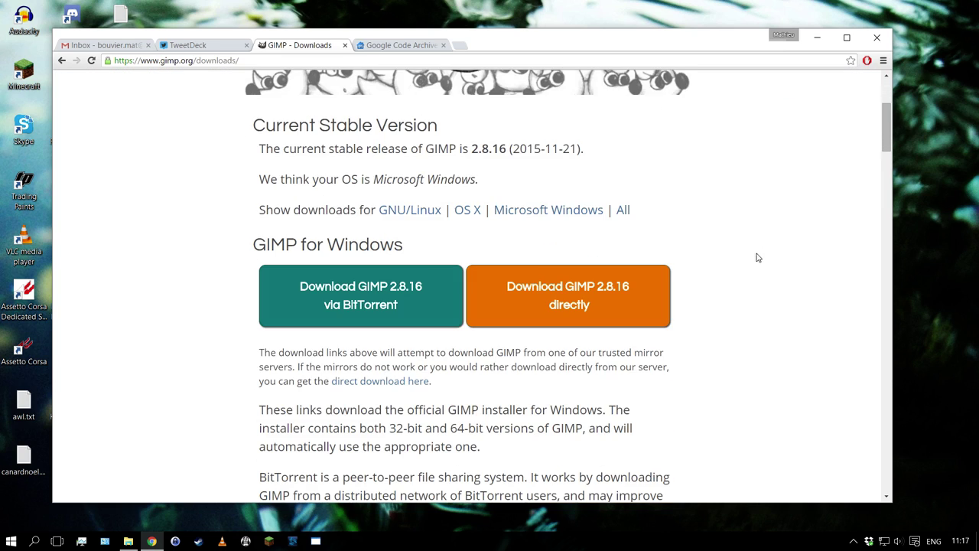
scroll(761, 290, "up", 1)
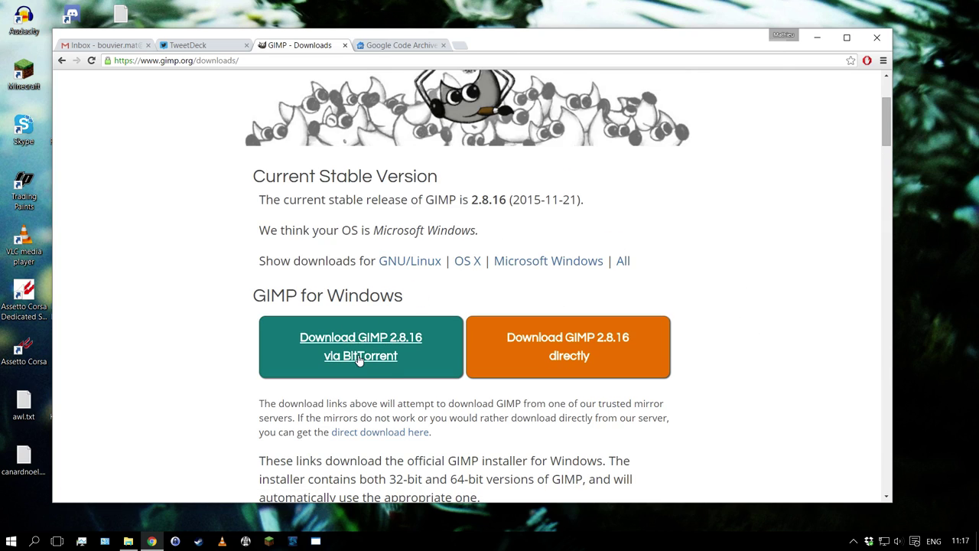
scroll(771, 278, "down", 1)
scroll(775, 320, "up", 2)
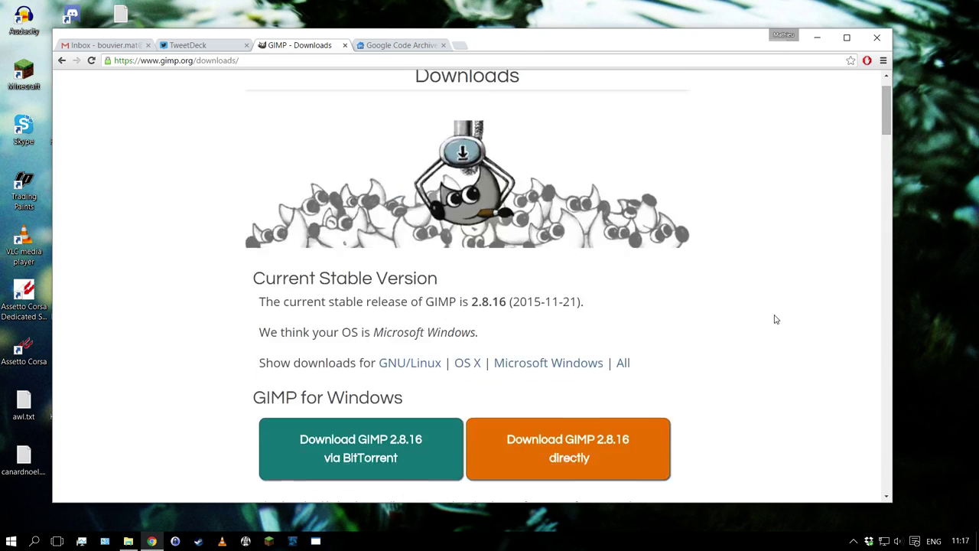
scroll(775, 320, "up", 1)
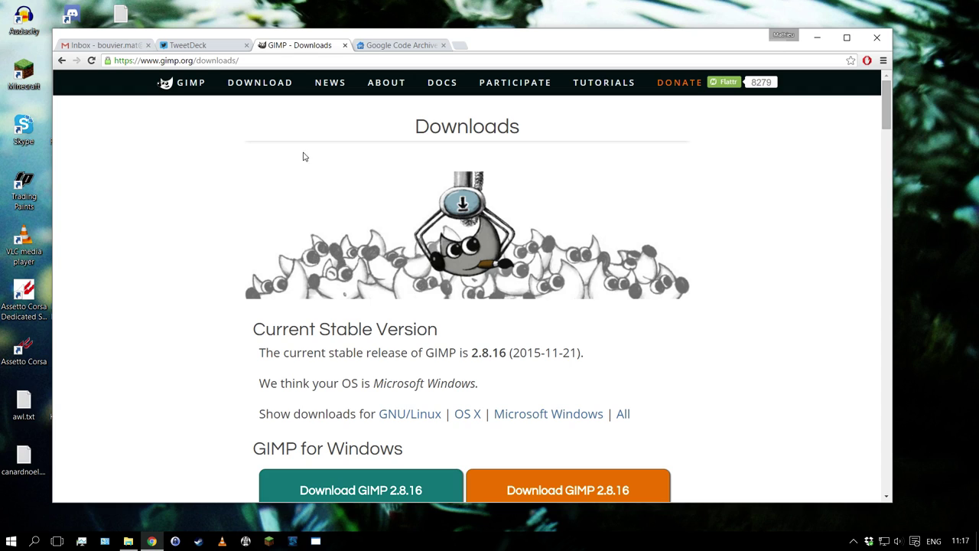
key("ctrl+Tab")
left_click(344, 46)
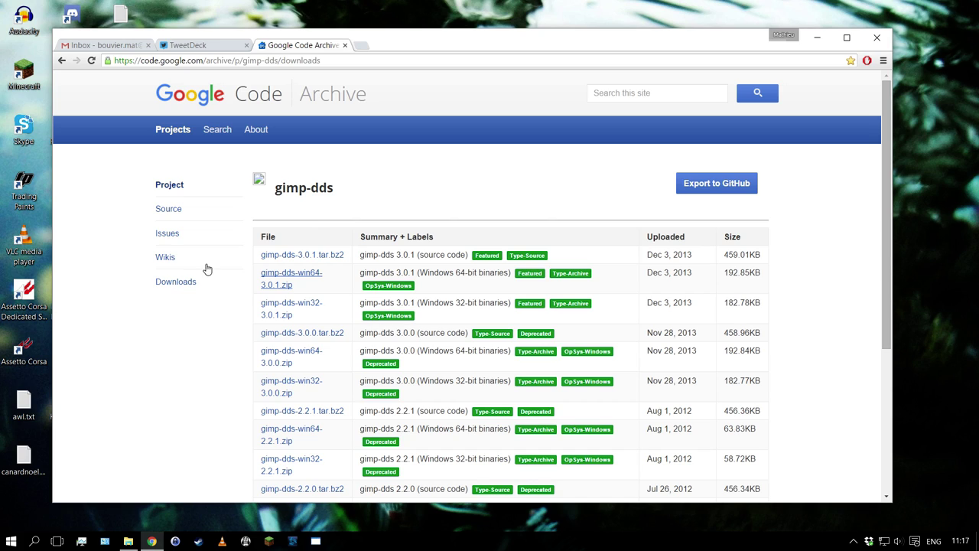
Download gimp-dds-win64-3.0.1.zip and minimise Chrome
left_click(283, 290)
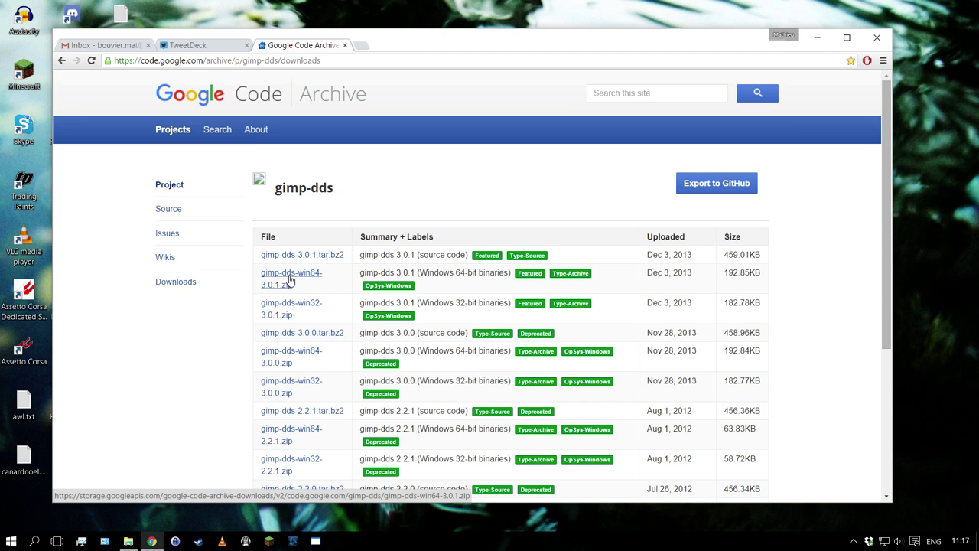
left_click(817, 37)
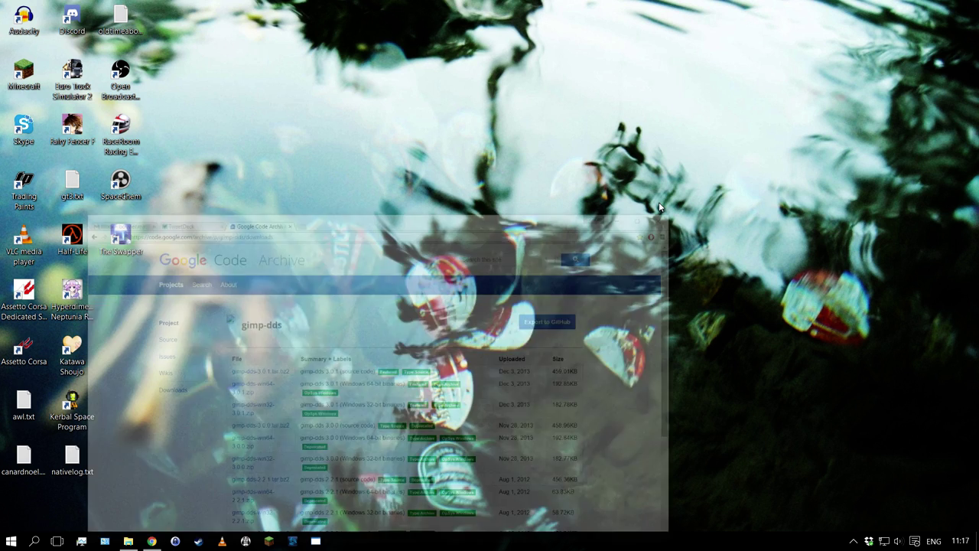
Open gimp-dds-win64-3.0.1.zip from Downloads and open its readme.txt
key("super+e")
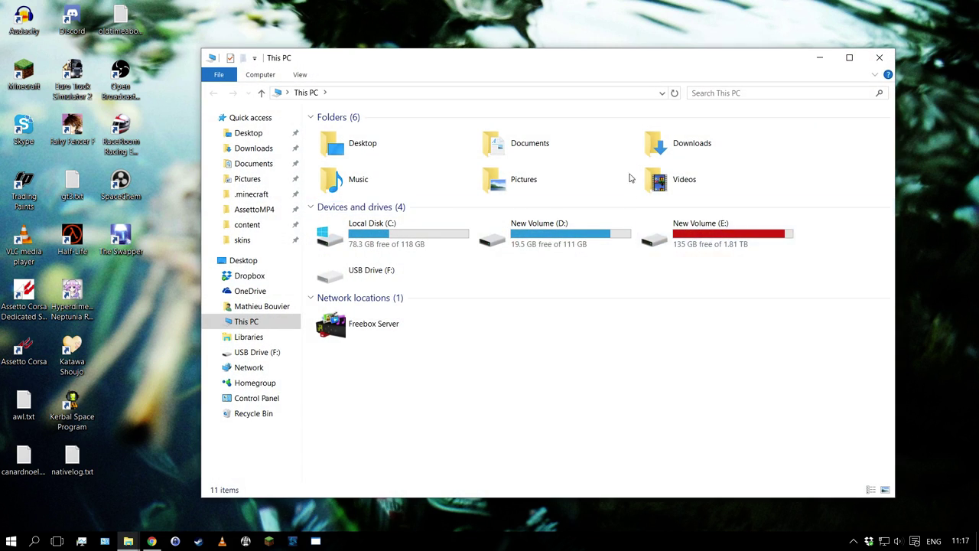
left_click(660, 143)
double_click(659, 143)
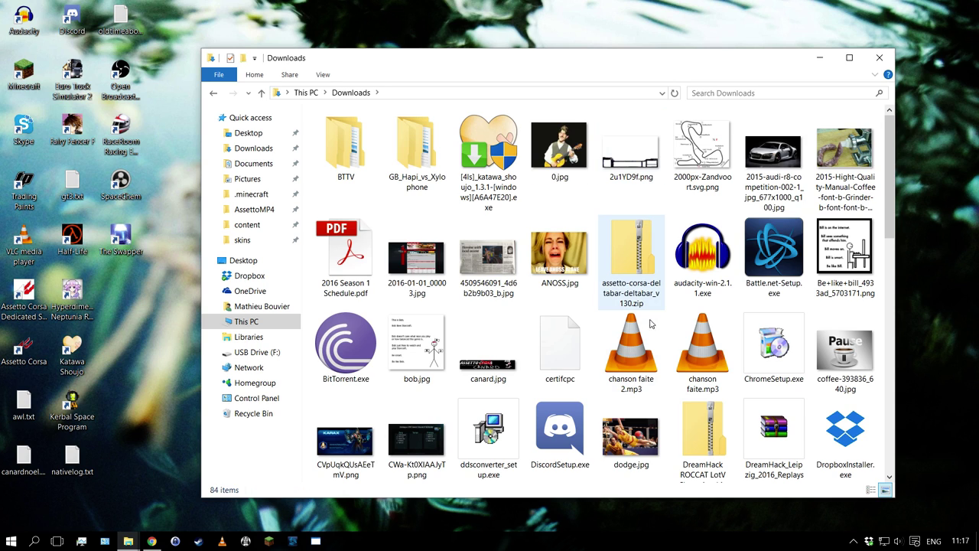
scroll(625, 312, "down", 3)
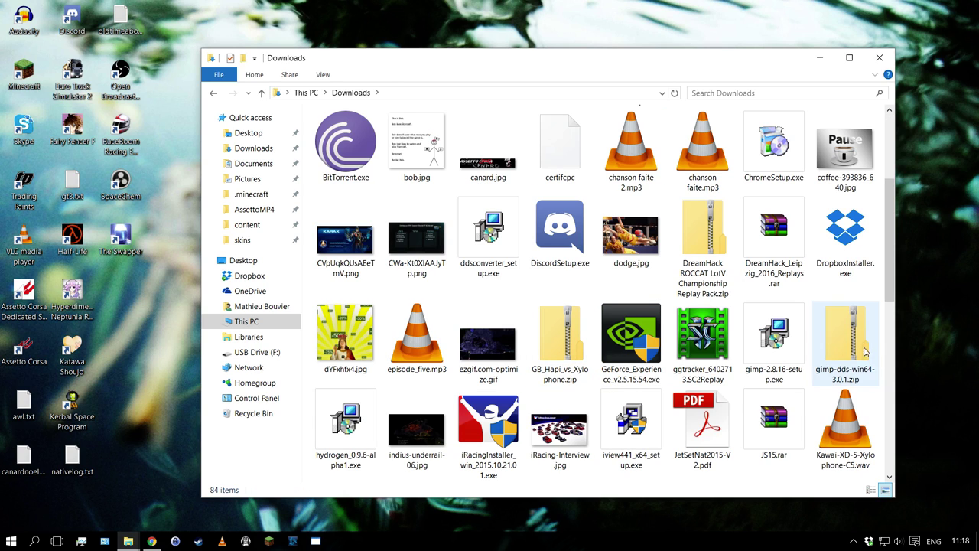
double_click(868, 349)
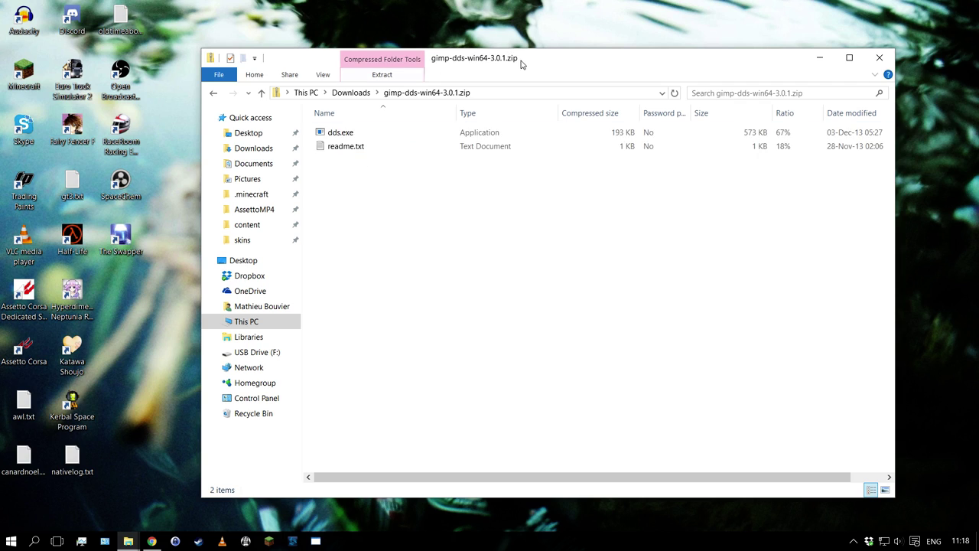
left_click_drag(520, 60, 336, 59)
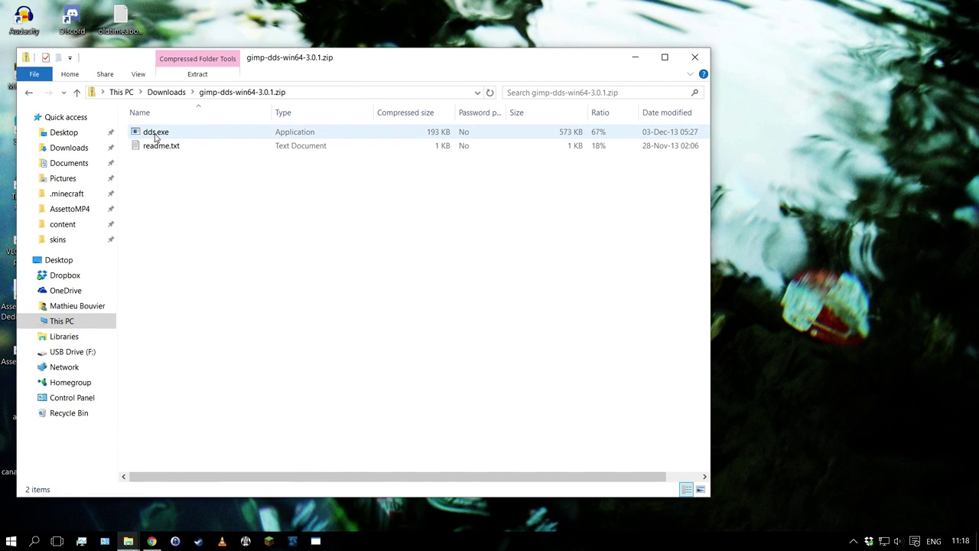
left_click(160, 153)
double_click(159, 153)
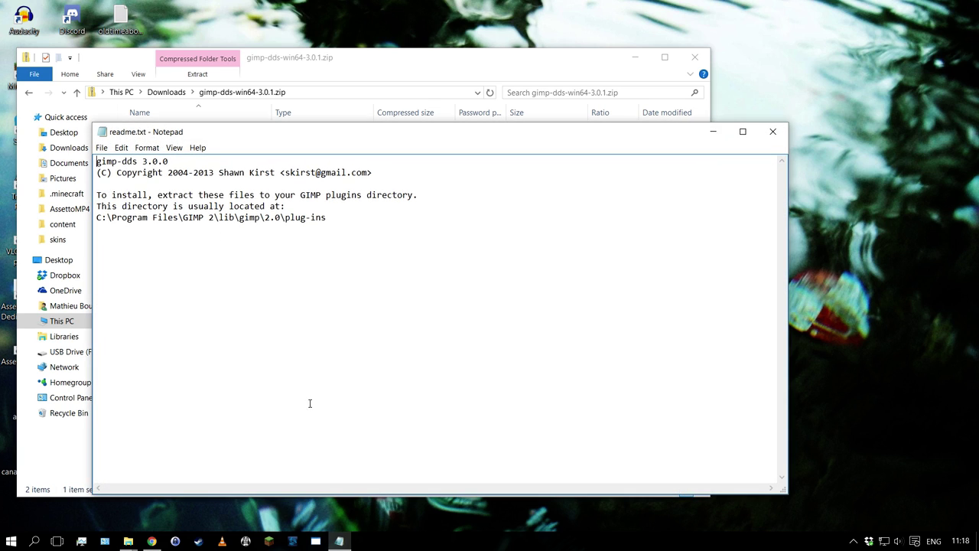
Find the plug-ins folder install path given in the readme
left_click_drag(263, 135, 201, 241)
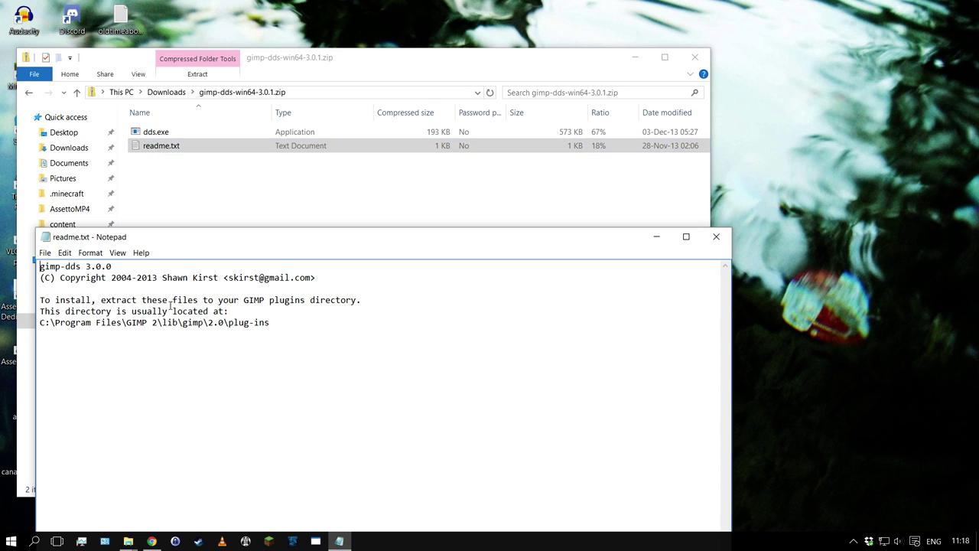
left_click_drag(41, 321, 288, 330)
left_click(306, 416)
In a second Explorer window, browse to C:\Program Files\GIMP 2\lib\gimp\2.0\plug-ins
key("super+e")
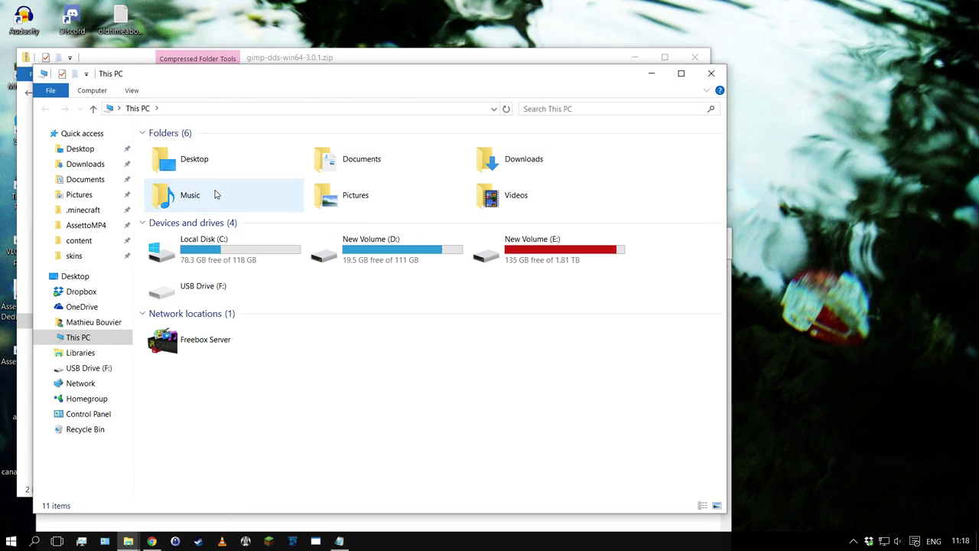
left_click_drag(241, 86, 615, 126)
double_click(581, 286)
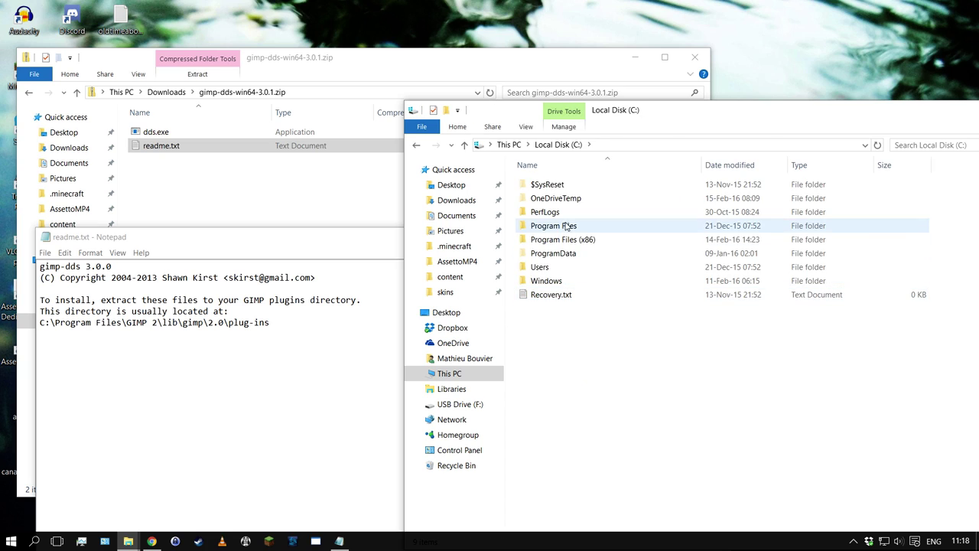
double_click(552, 222)
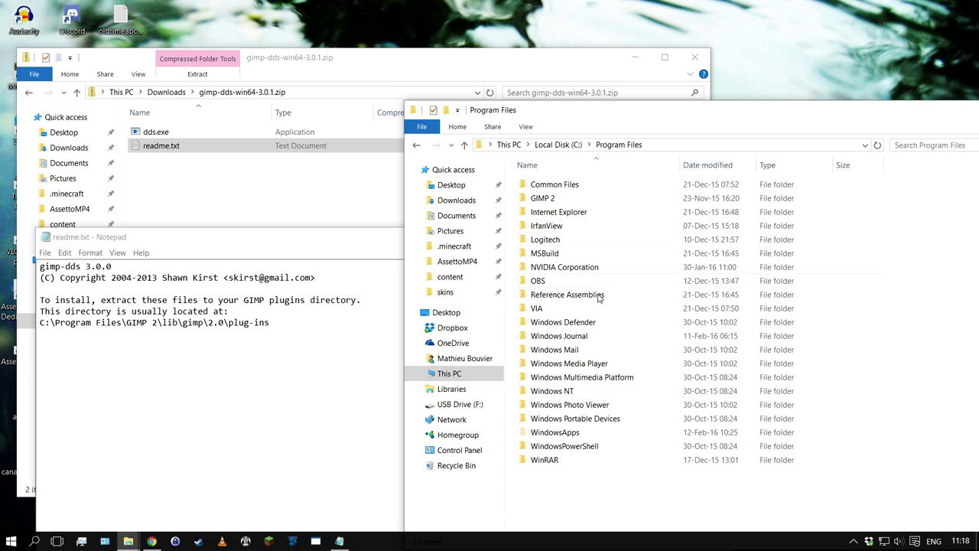
double_click(549, 198)
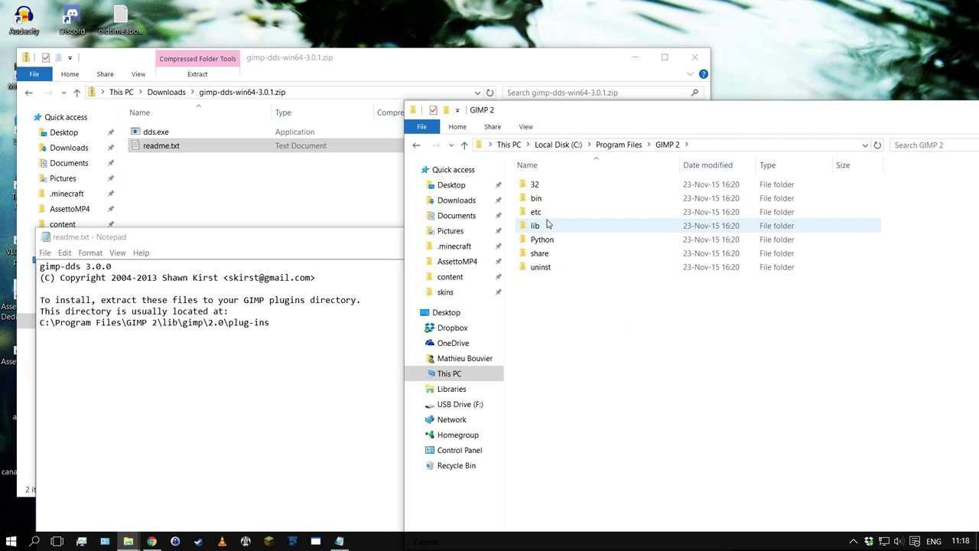
double_click(549, 226)
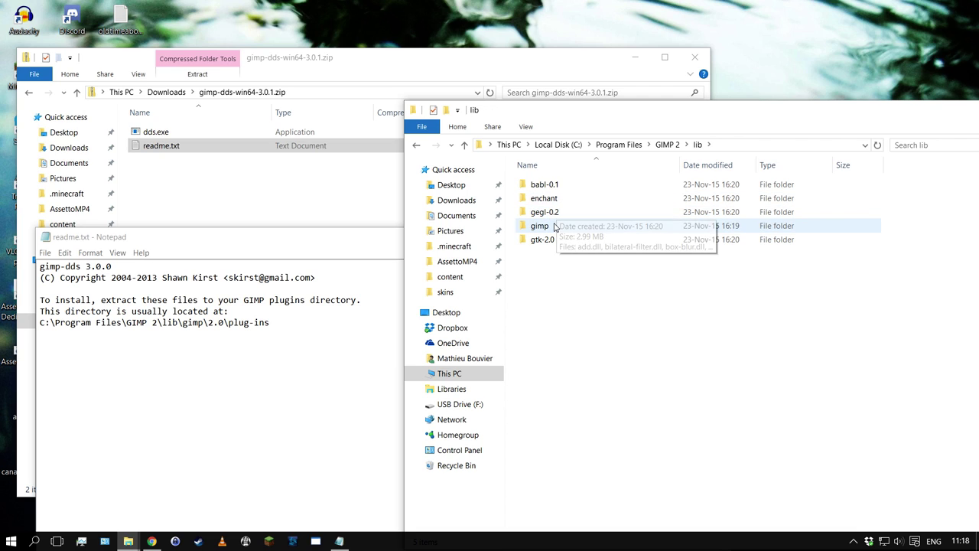
double_click(552, 225)
left_click(538, 187)
double_click(538, 187)
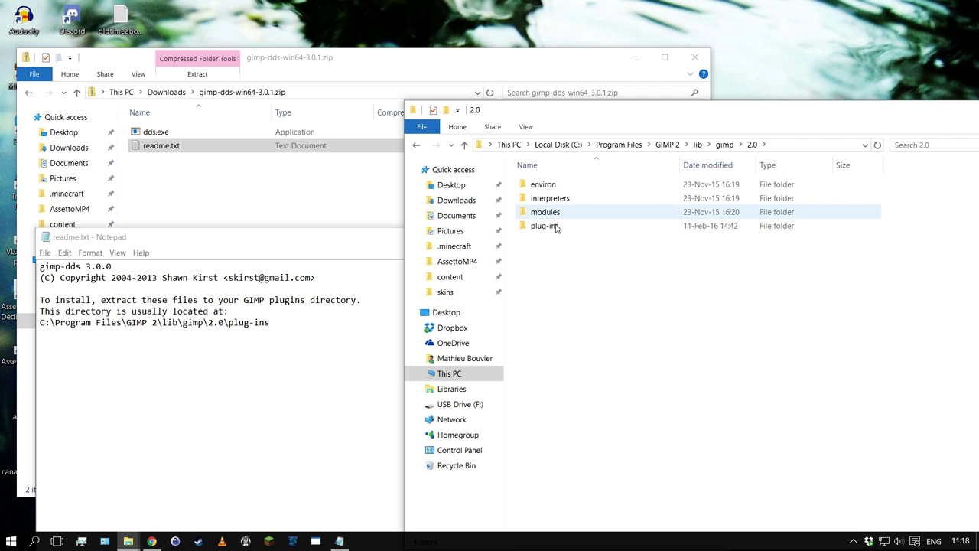
double_click(541, 227)
Copy dds.exe into the plug-ins folder, verify it, and close the windows
mouse_move(169, 132)
left_mouse_down()
mouse_move(387, 161)
mouse_move(299, 172)
left_mouse_up()
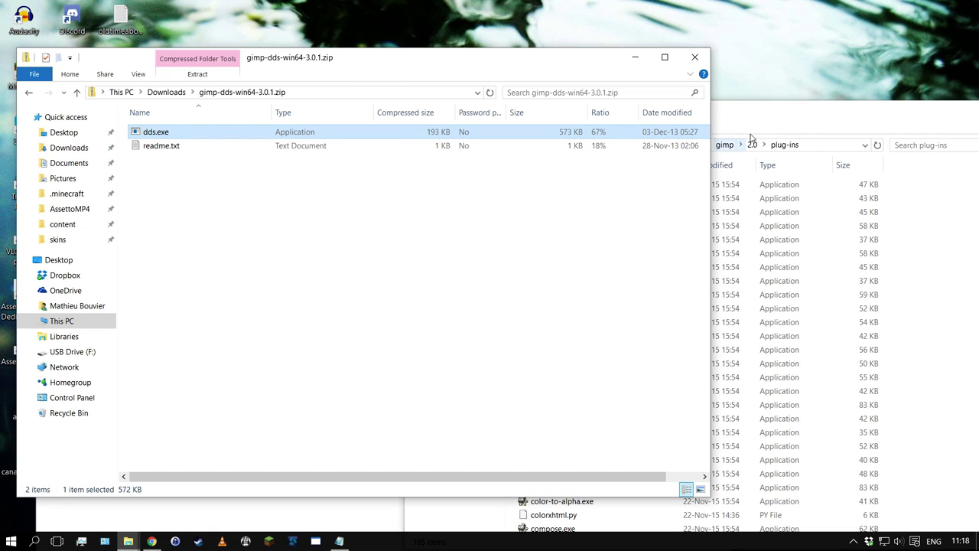
left_click(710, 190)
scroll(623, 376, "down", 3)
scroll(622, 377, "down", 1)
scroll(612, 404, "down", 2)
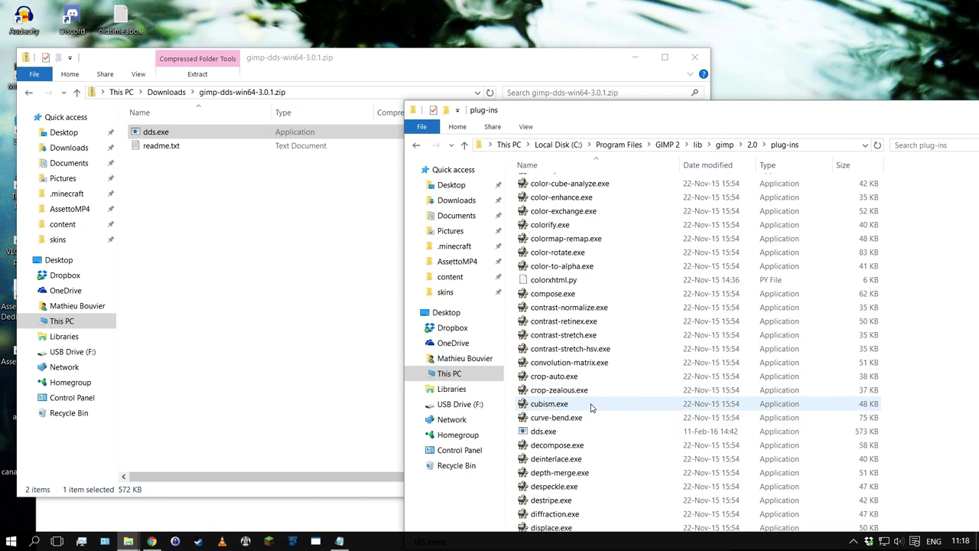
left_click_drag(781, 128, 540, 146)
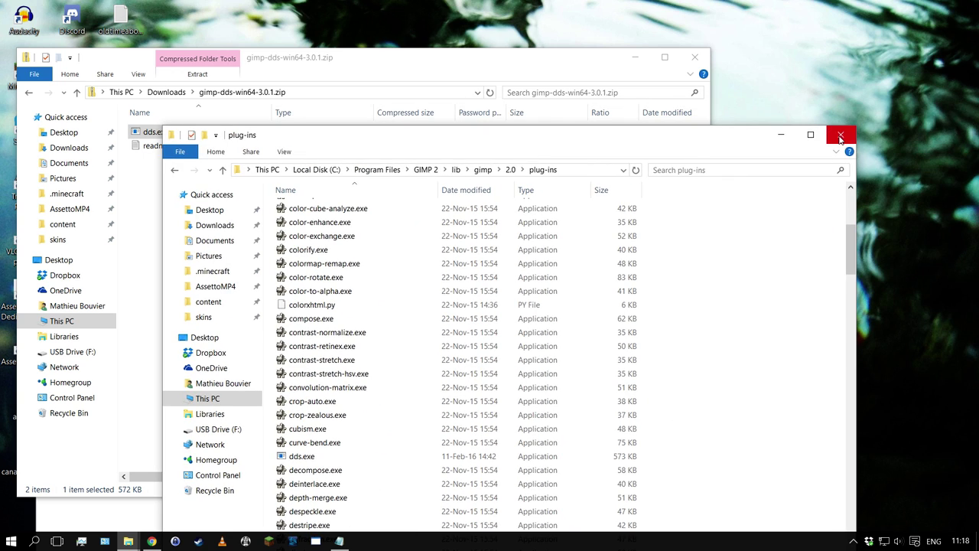
left_click(837, 135)
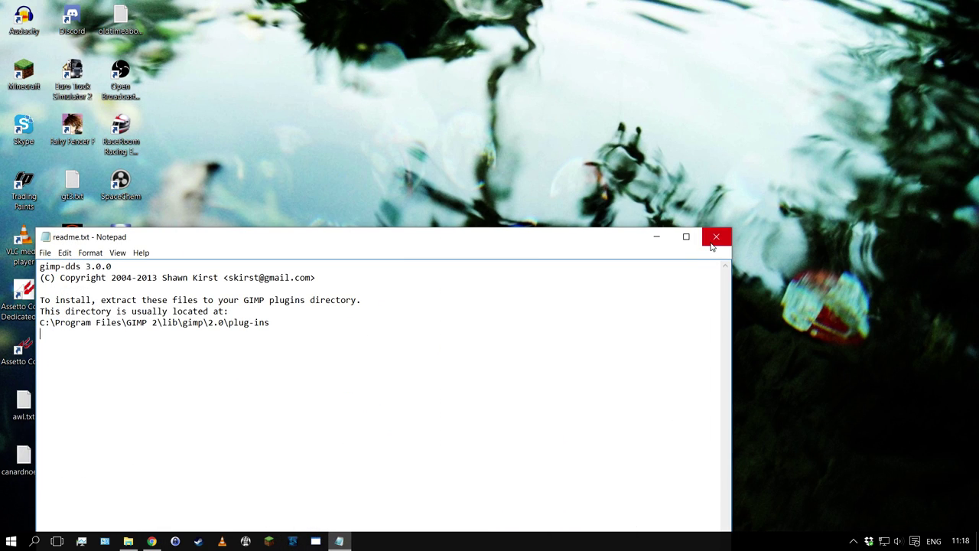
left_click(716, 236)
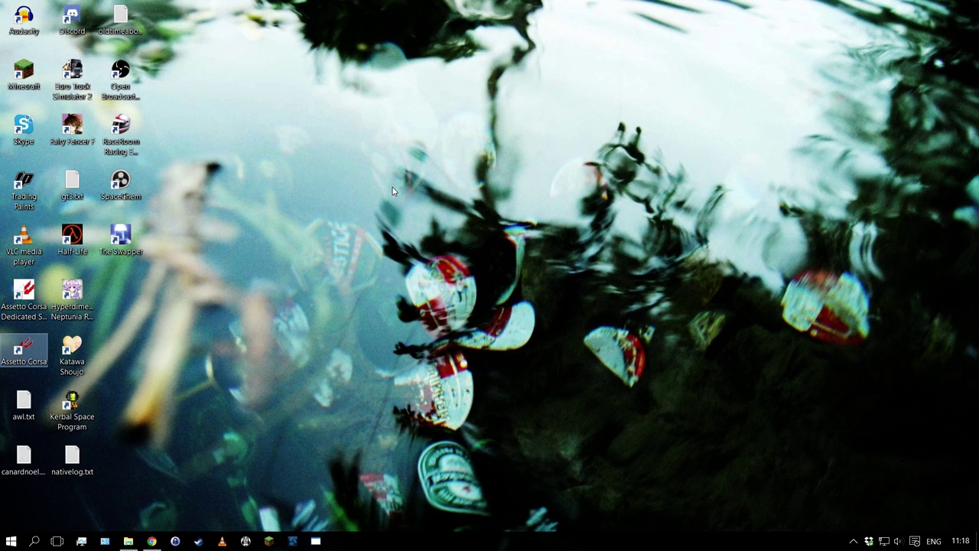
Browse to the assettocorsa\content\cars folder on New Volume (D:)
key("super+e")
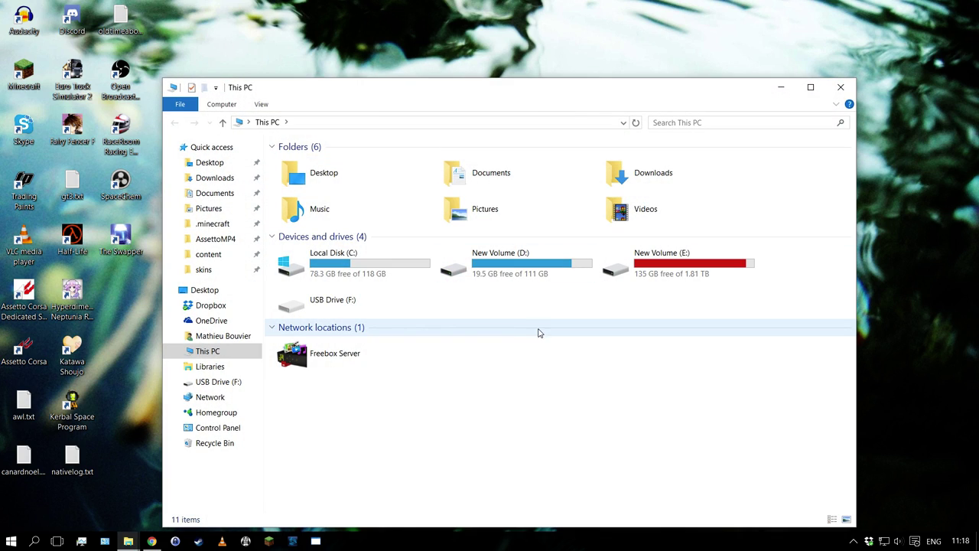
double_click(510, 269)
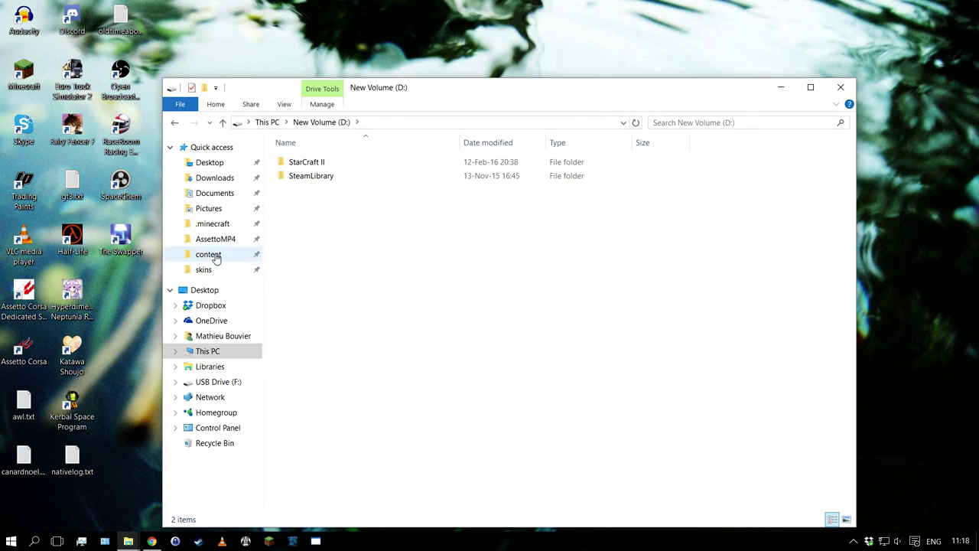
left_click(206, 254)
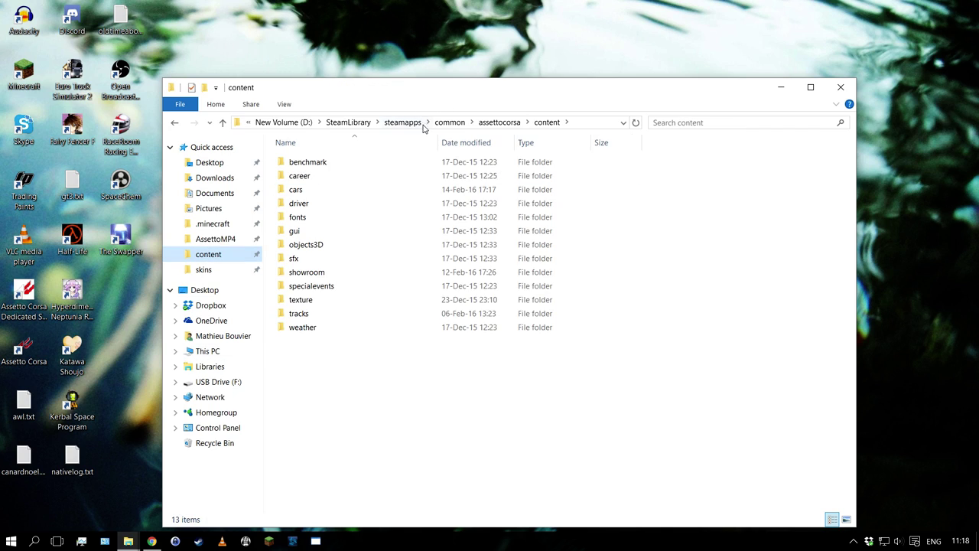
left_click(498, 123)
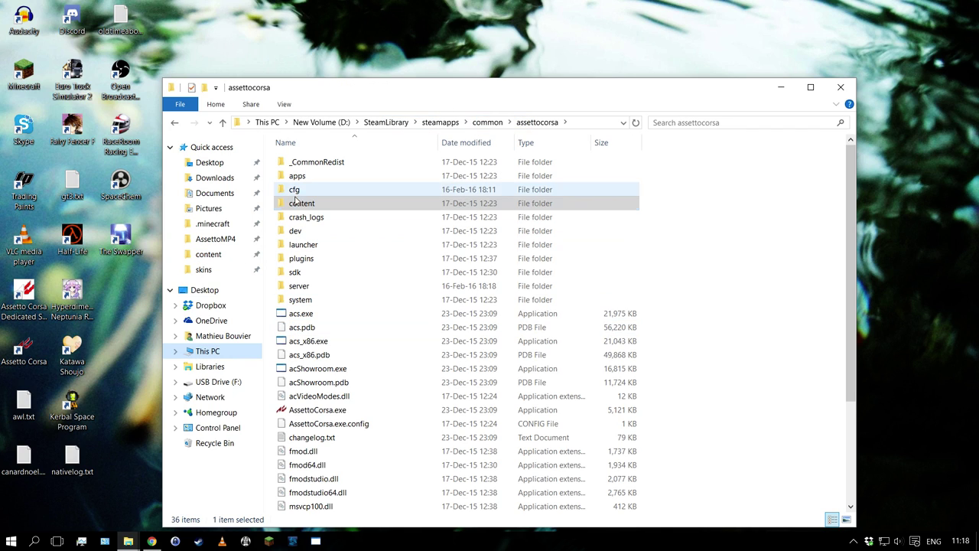
double_click(301, 203)
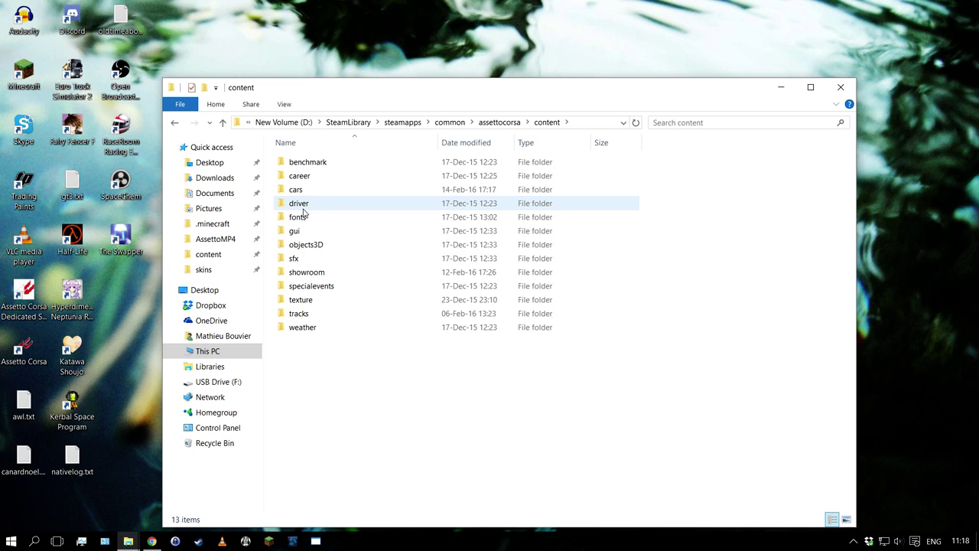
double_click(299, 190)
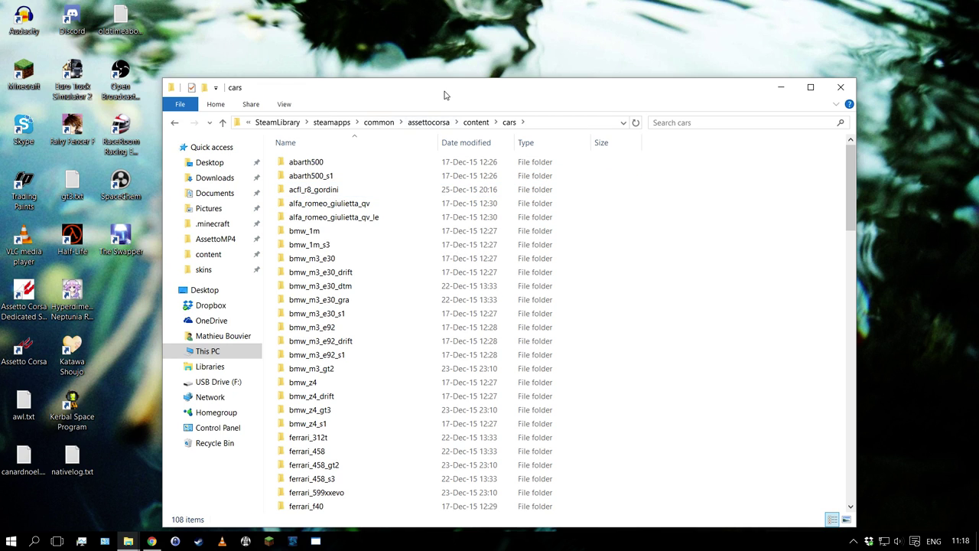
Scroll the car list and open the mclaren_mp412c_gt3 folder
left_click_drag(445, 92, 404, 49)
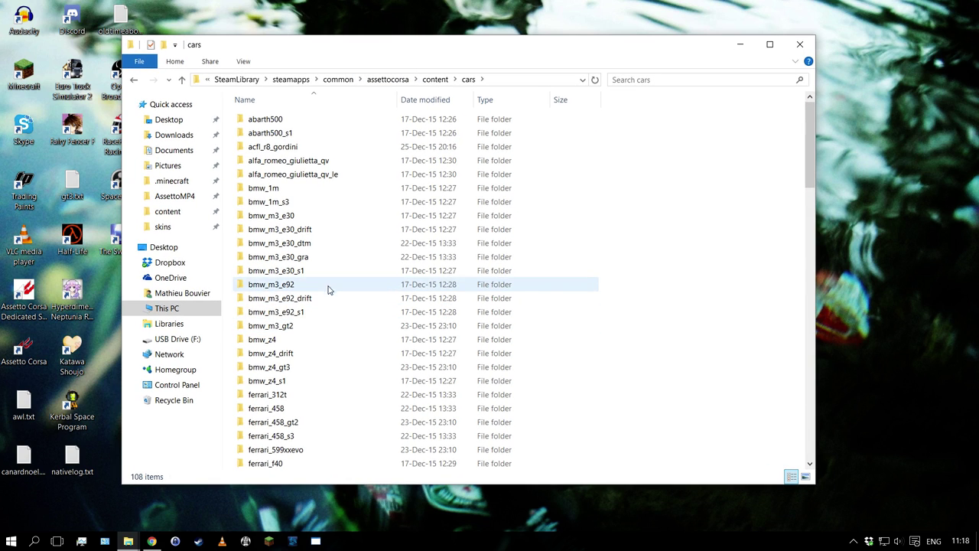
scroll(329, 306, "down", 4)
scroll(396, 390, "down", 3)
scroll(396, 387, "down", 7)
scroll(394, 379, "down", 4)
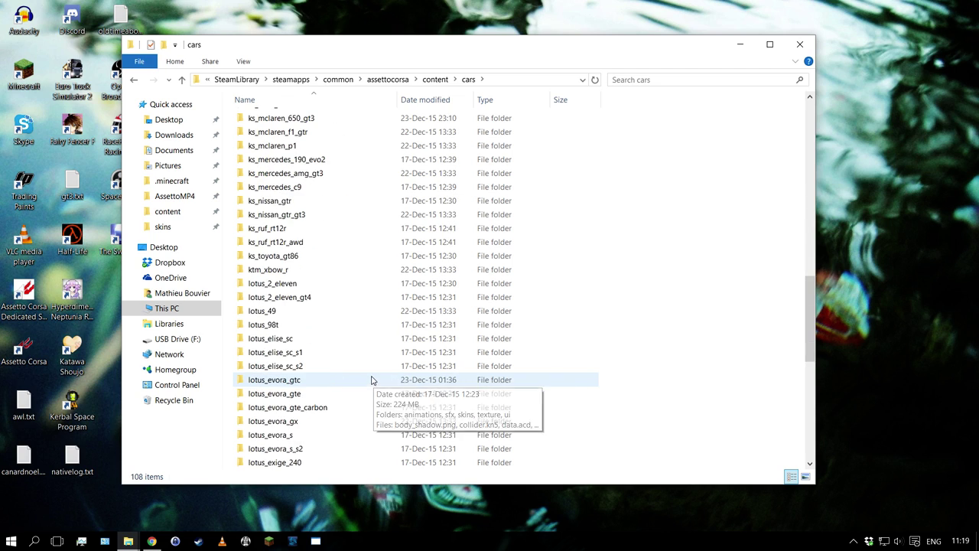
scroll(359, 405, "down", 1)
scroll(356, 394, "down", 3)
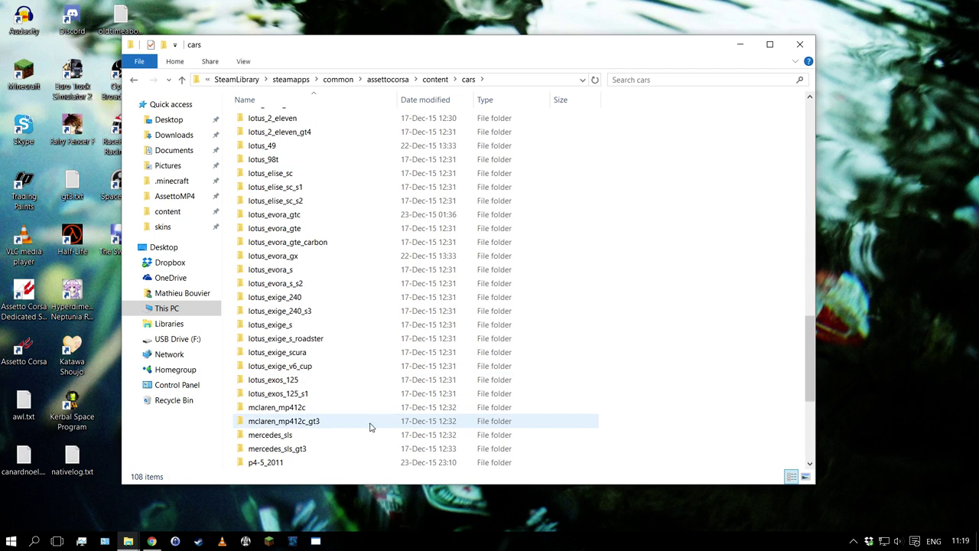
double_click(310, 423)
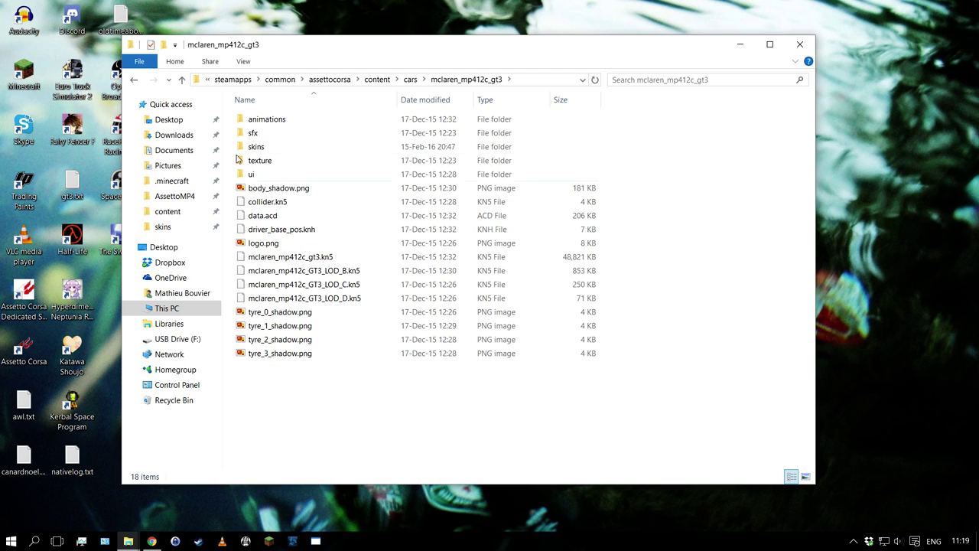
Open the skins folder and delete skins.rar
double_click(262, 149)
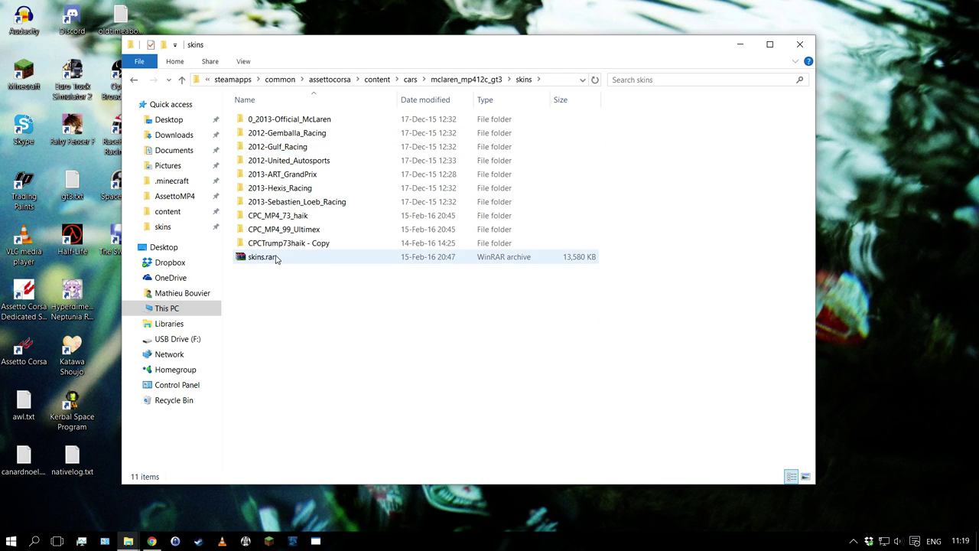
left_click(264, 258)
key("Delete")
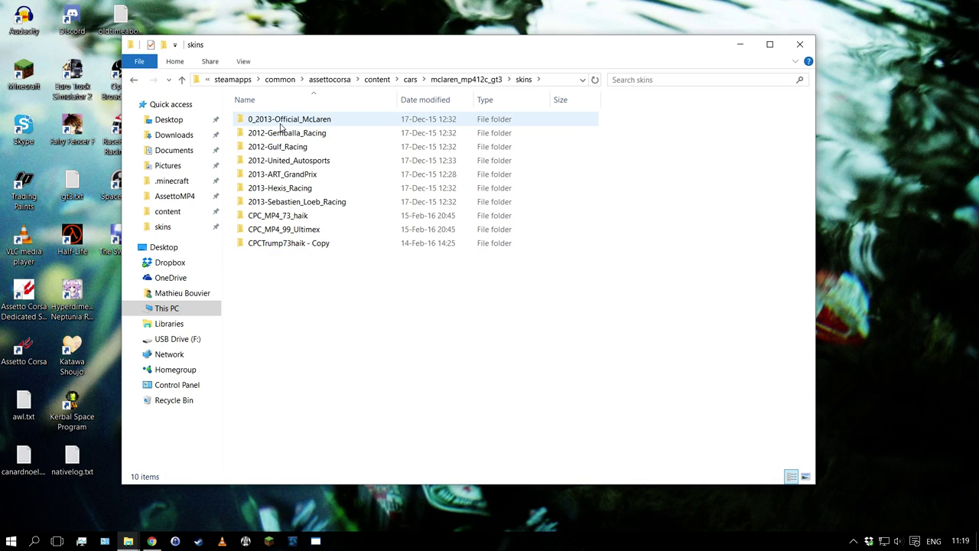
Copy and paste the 2013-Sebastien_Loeb_Racing livery folder to make a duplicate
left_click(267, 175)
left_click(282, 202)
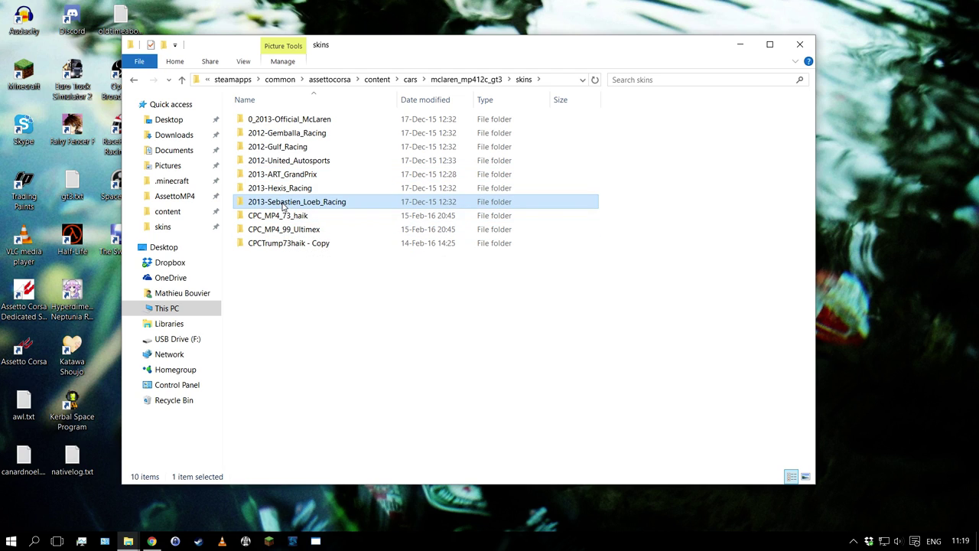
right_click(282, 203)
left_click(349, 455)
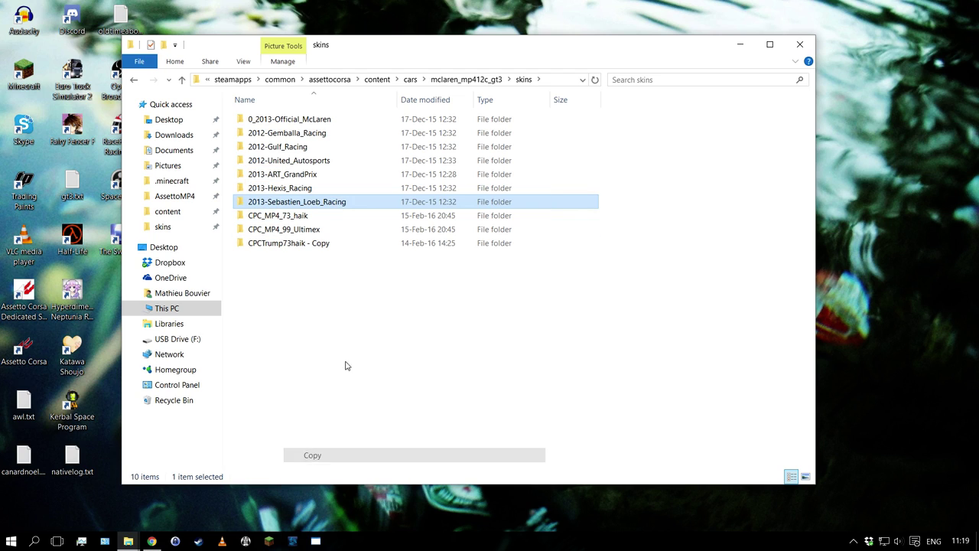
left_click(345, 334)
right_click(345, 334)
left_click(429, 422)
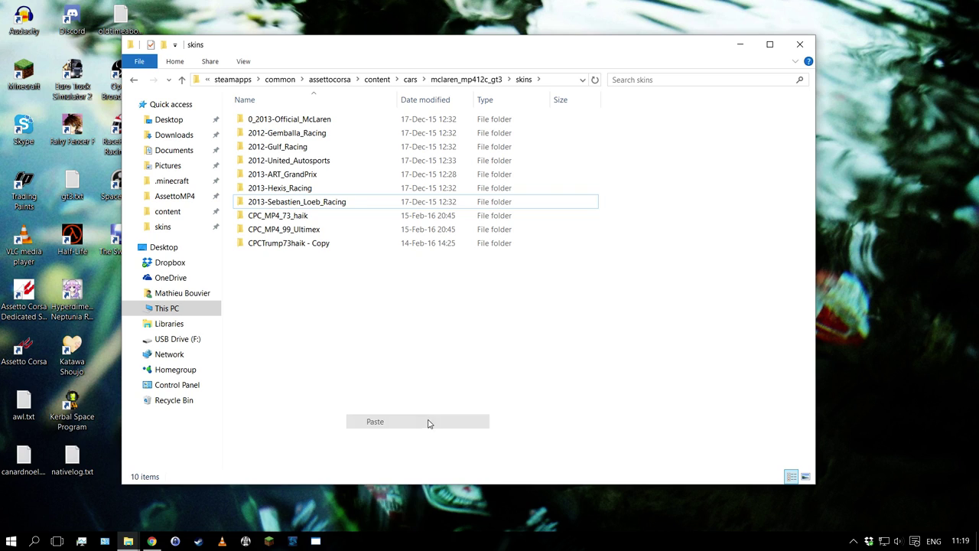
Rename the duplicate folder to Gimptuto and minimise Explorer
right_click(323, 221)
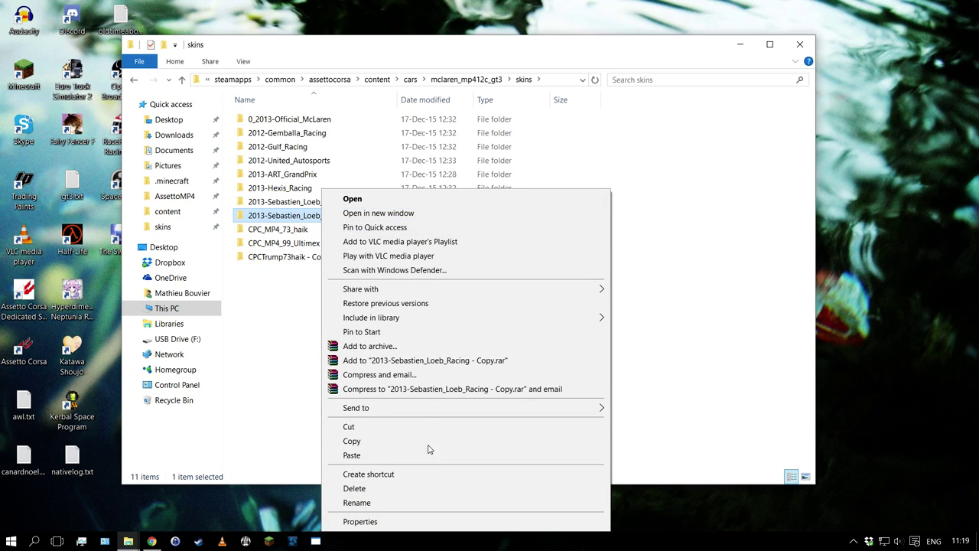
left_click(416, 503)
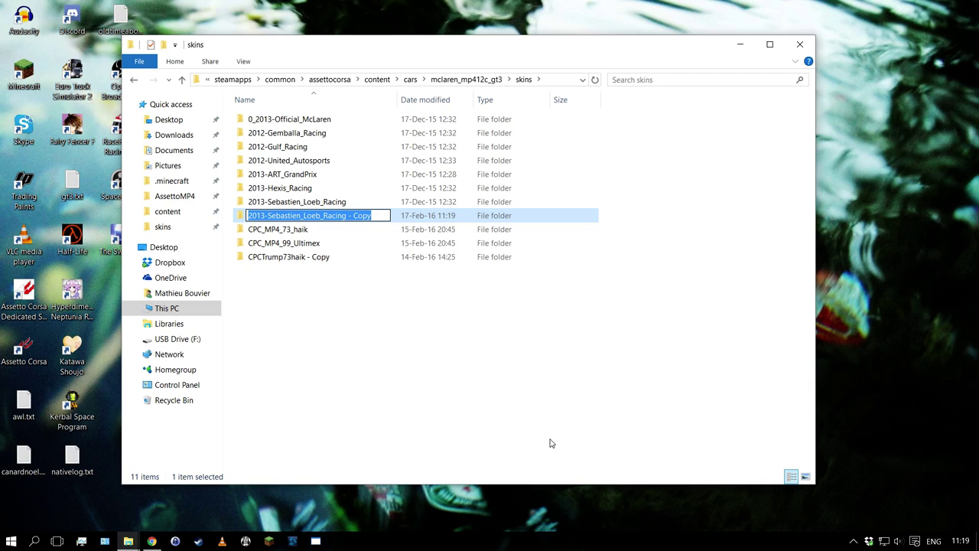
type("Gi")
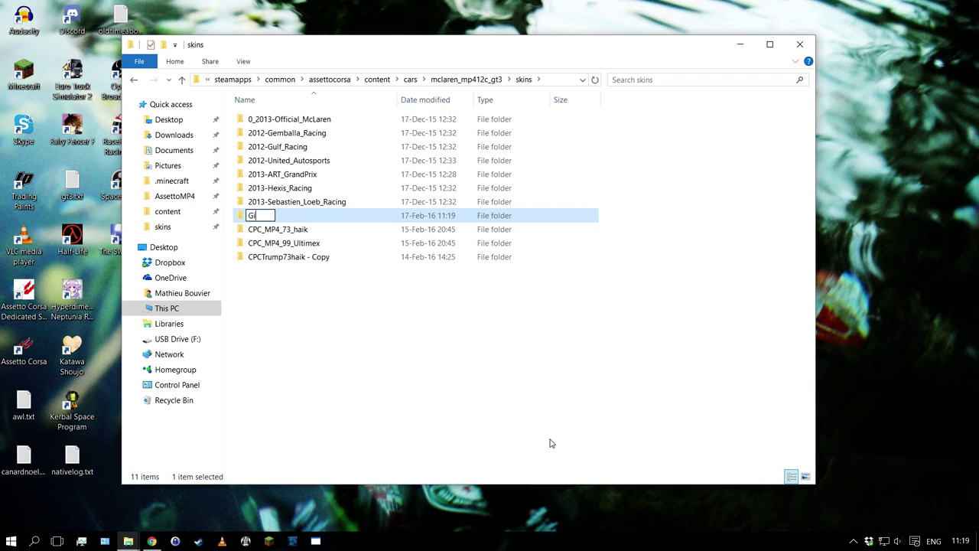
type("mp")
type("Totu")
key("BackSpace")
key("BackSpace")
key("BackSpace")
key("BackSpace")
type("uto")
type("t")
key("Return")
left_click(340, 345)
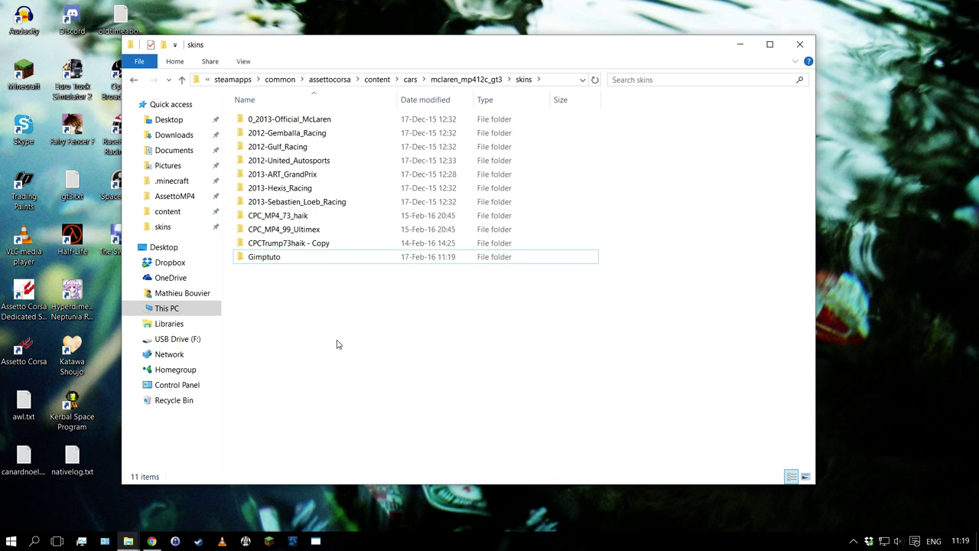
left_click(741, 44)
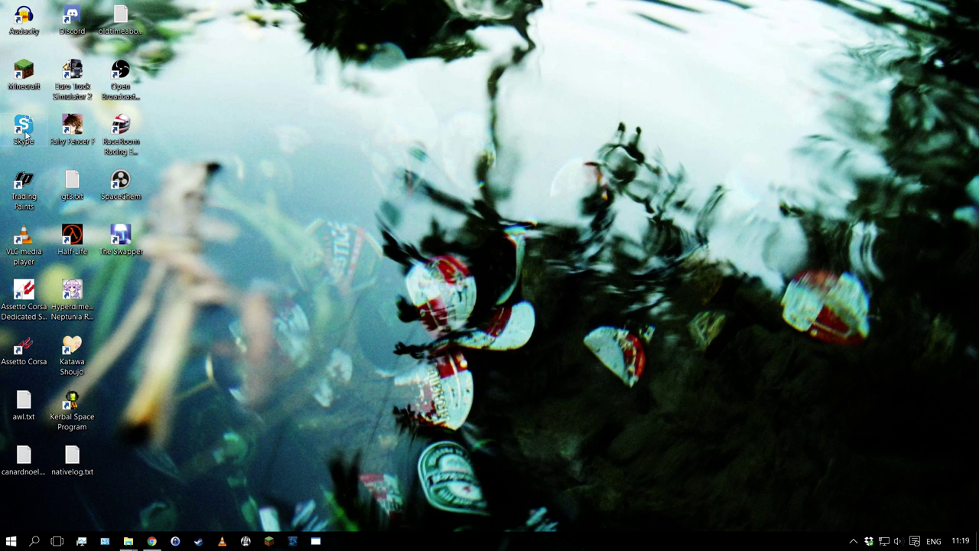
Launch Assetto Corsa and open the McLaren MP4-12C GT3 livery list via Drive > Select Car
double_click(24, 350)
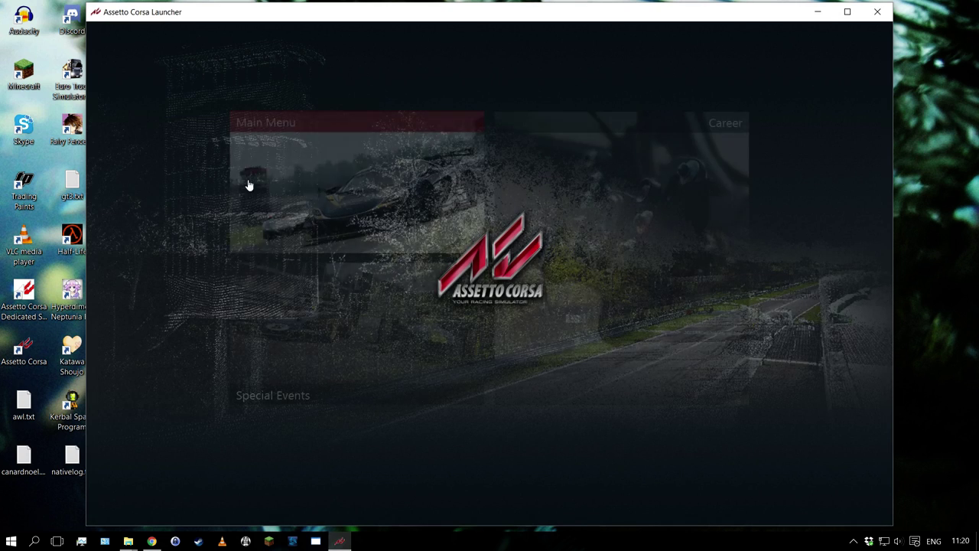
left_click(249, 185)
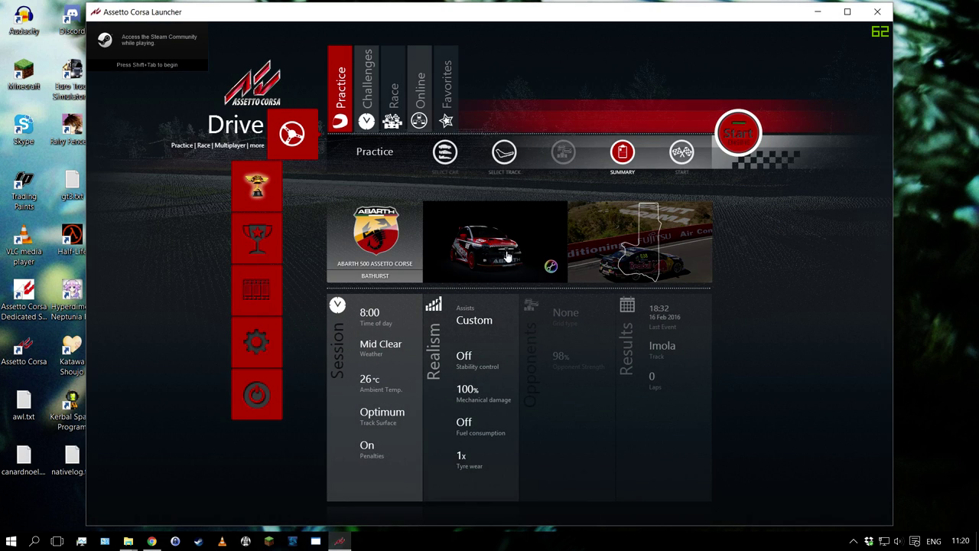
left_click(505, 242)
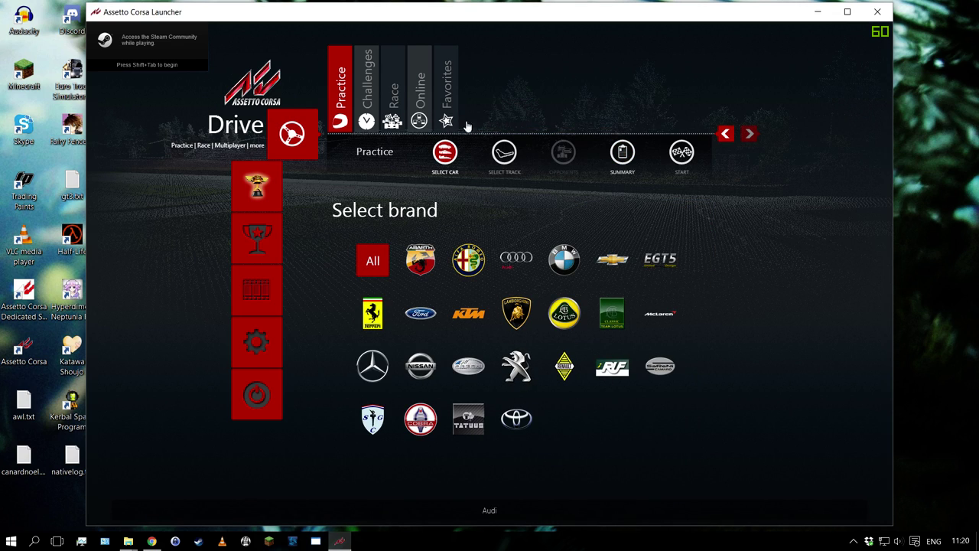
left_click(659, 313)
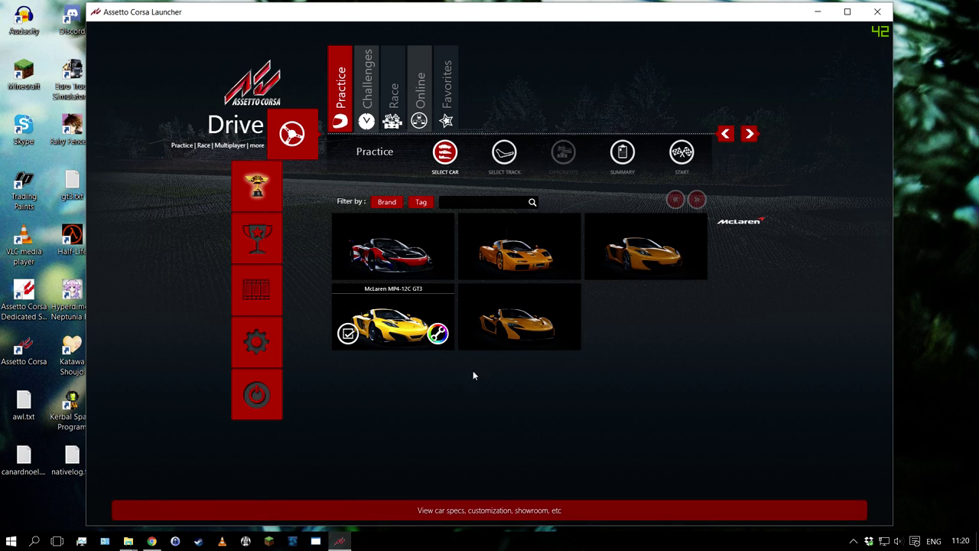
left_click(438, 333)
left_click(642, 50)
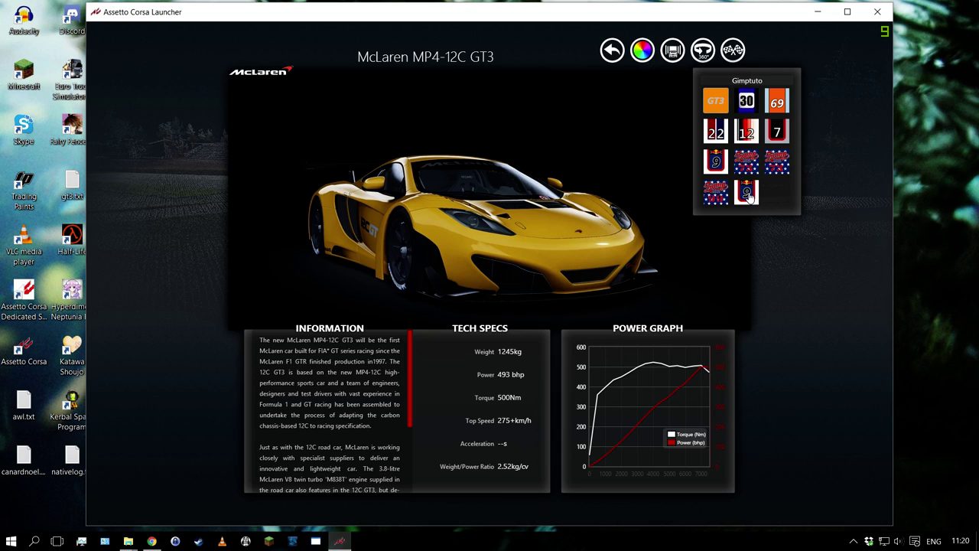
Preview the McLaren in the Red Bull Total livery in the showroom
left_click(748, 195)
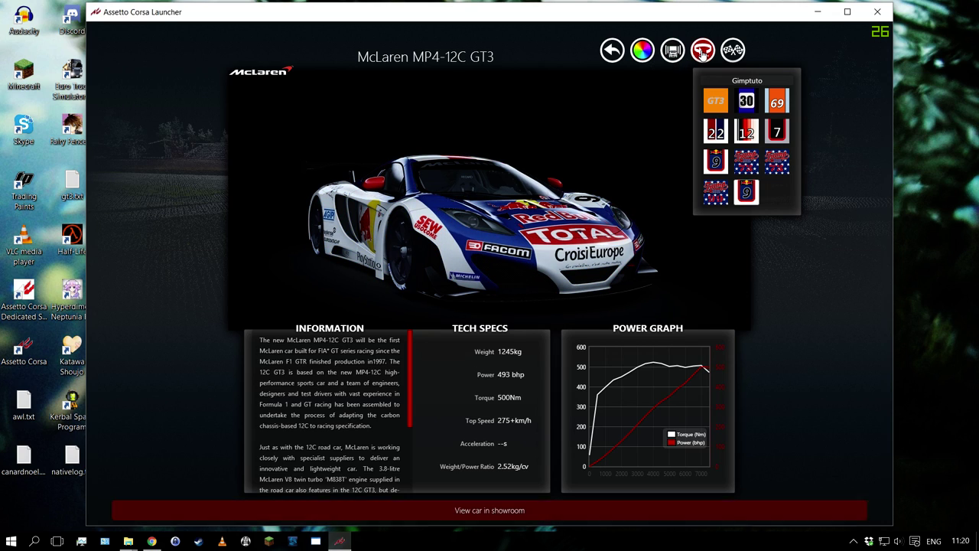
left_click(703, 52)
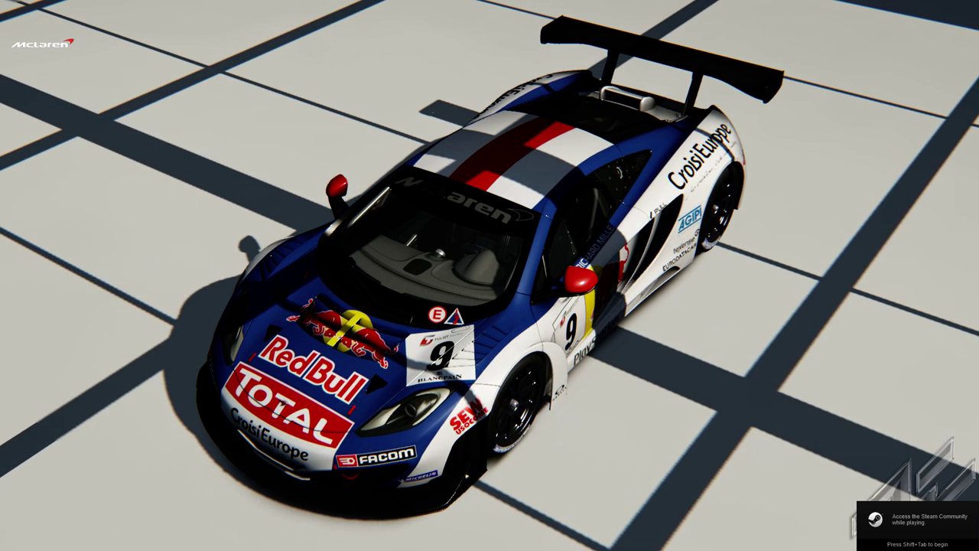
key("Escape")
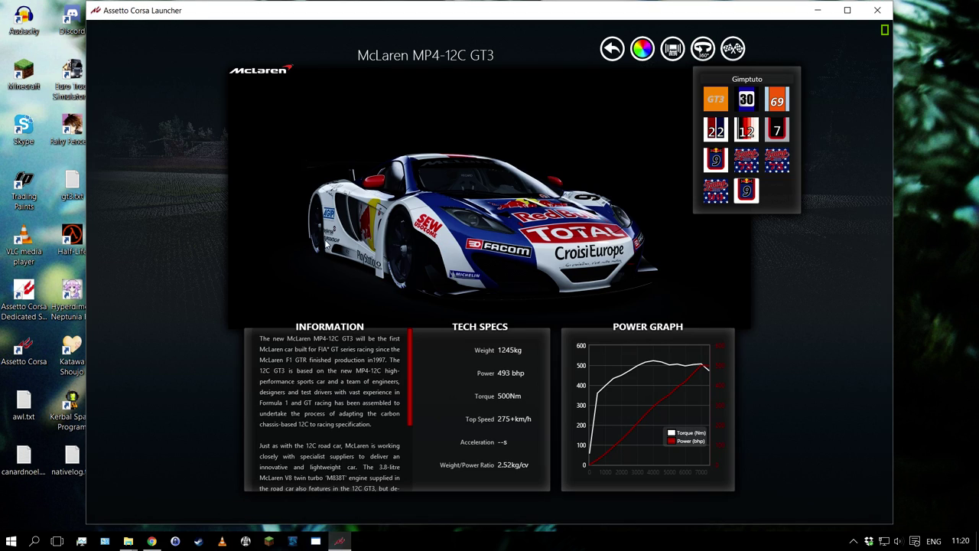
Go back and exit Assetto Corsa, confirming the quit
left_click(613, 55)
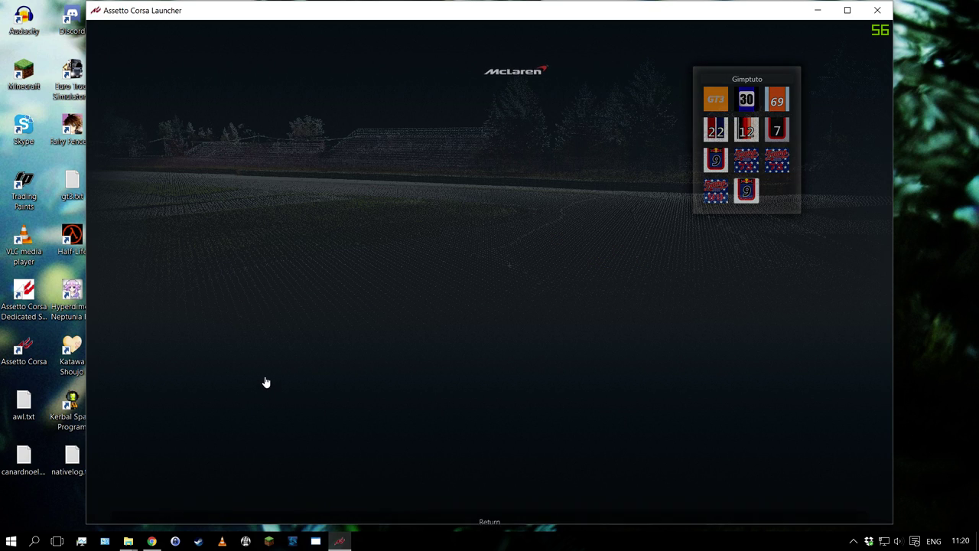
left_click(289, 390)
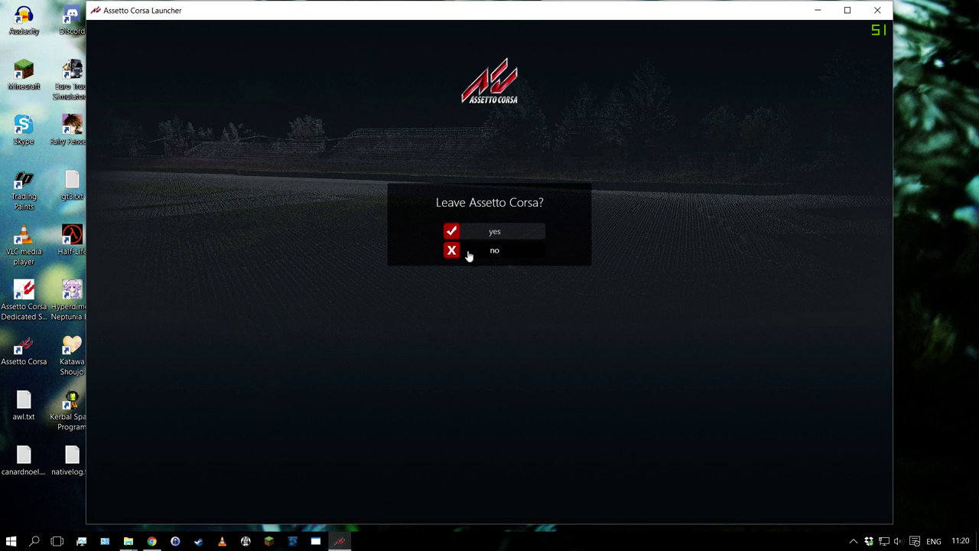
left_click(508, 231)
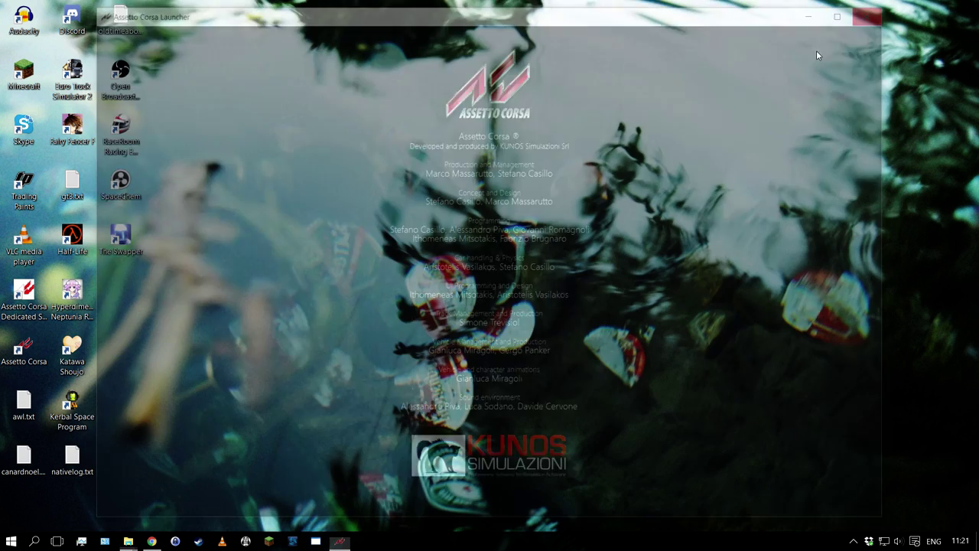
Browse to the assettocorsa game folder under steamapps\common
key("super+e")
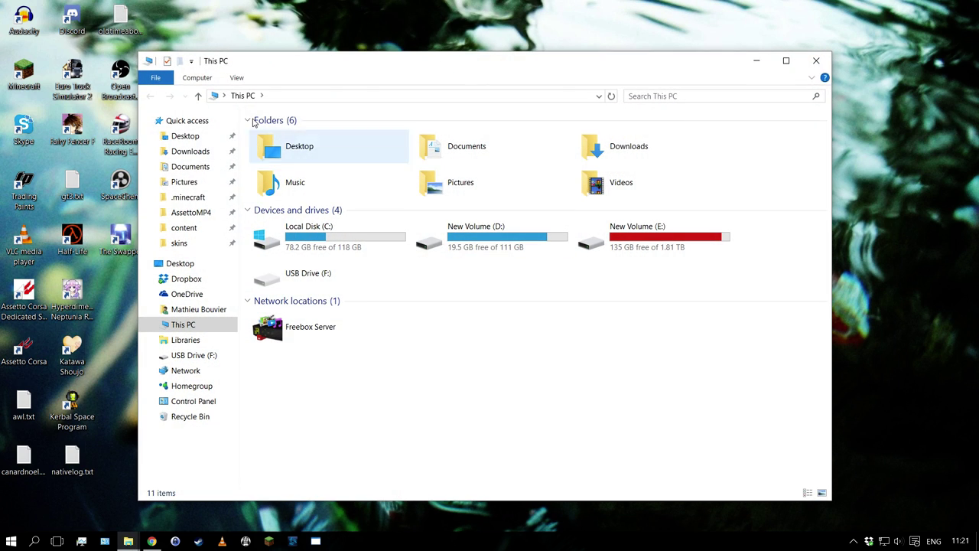
left_click(190, 212)
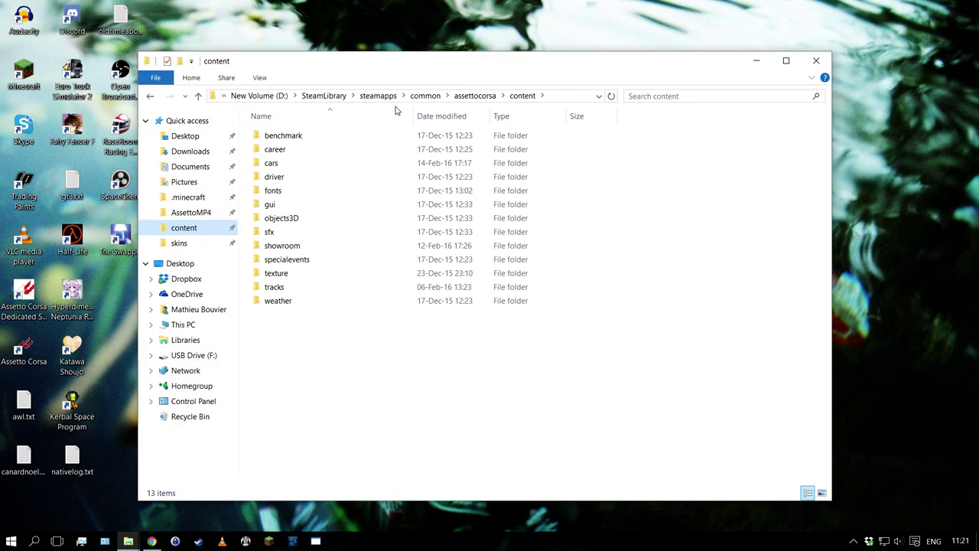
left_click(378, 96)
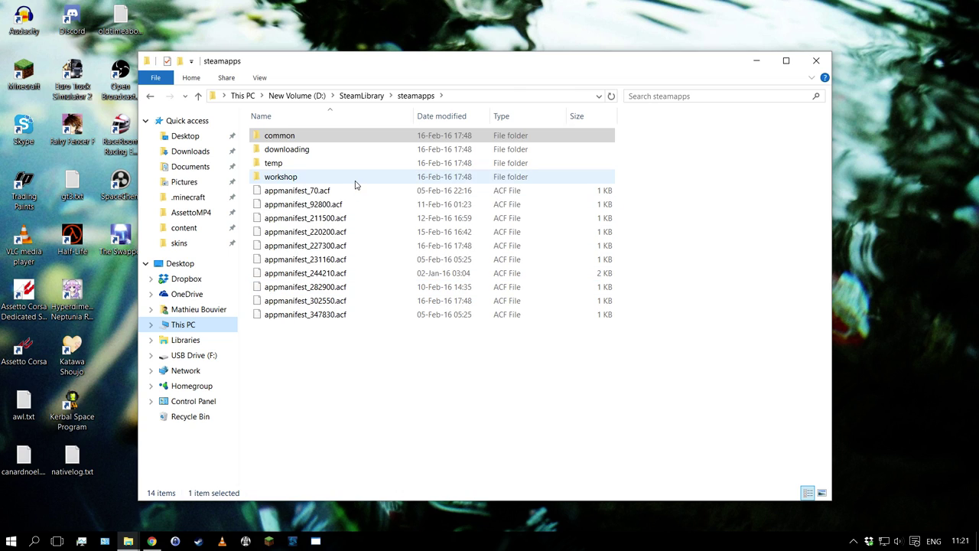
double_click(292, 137)
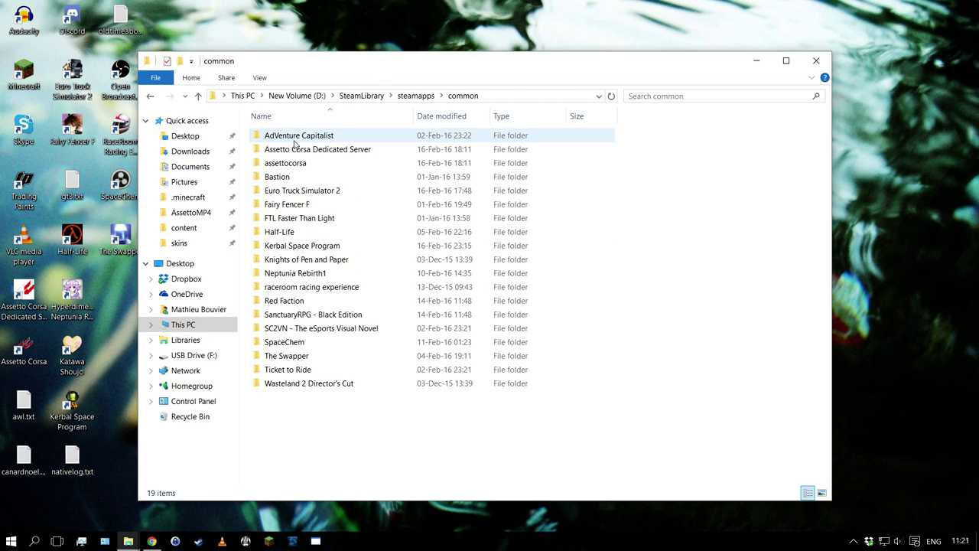
double_click(294, 166)
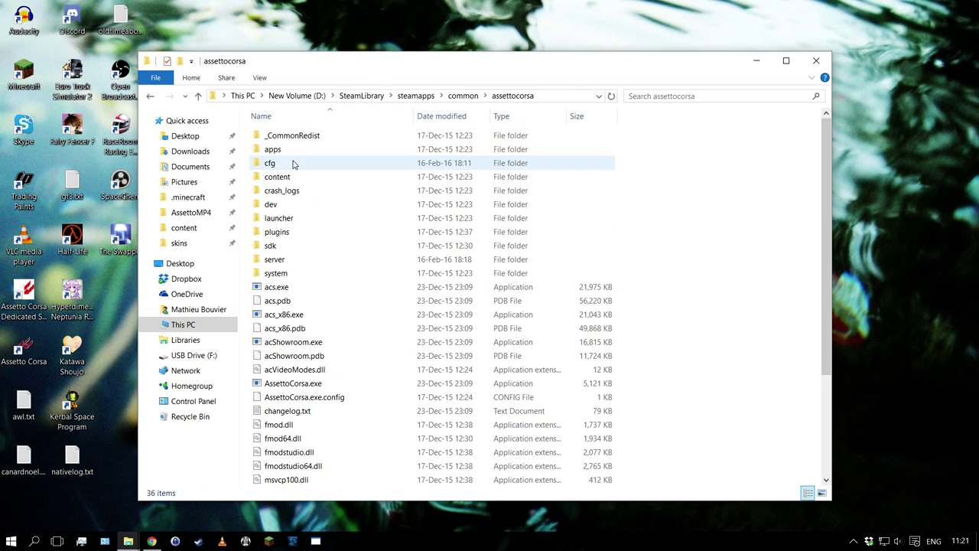
scroll(368, 321, "down", 2)
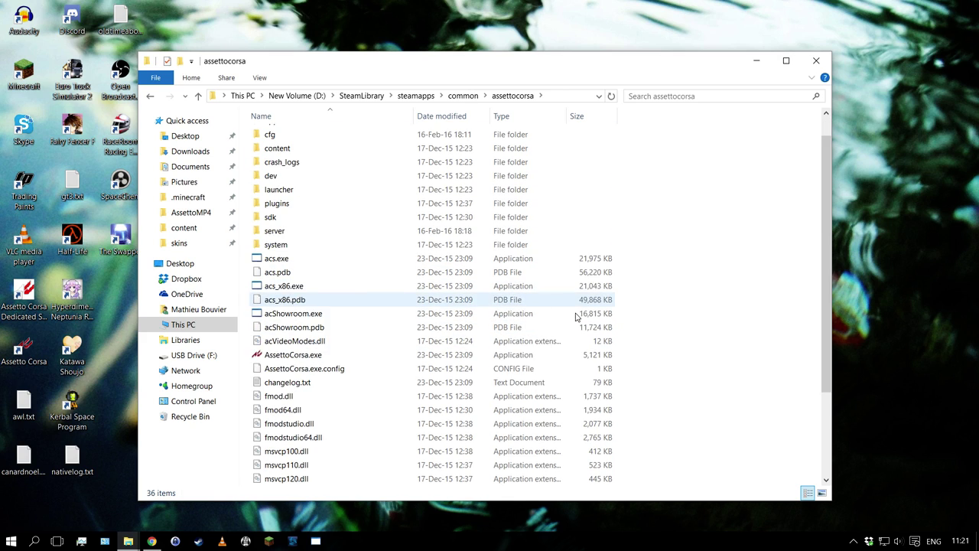
Abandon pinning acShowroom.exe to the taskbar, minimise Explorer, and launch the showroom viewer
left_click_drag(306, 275, 474, 547)
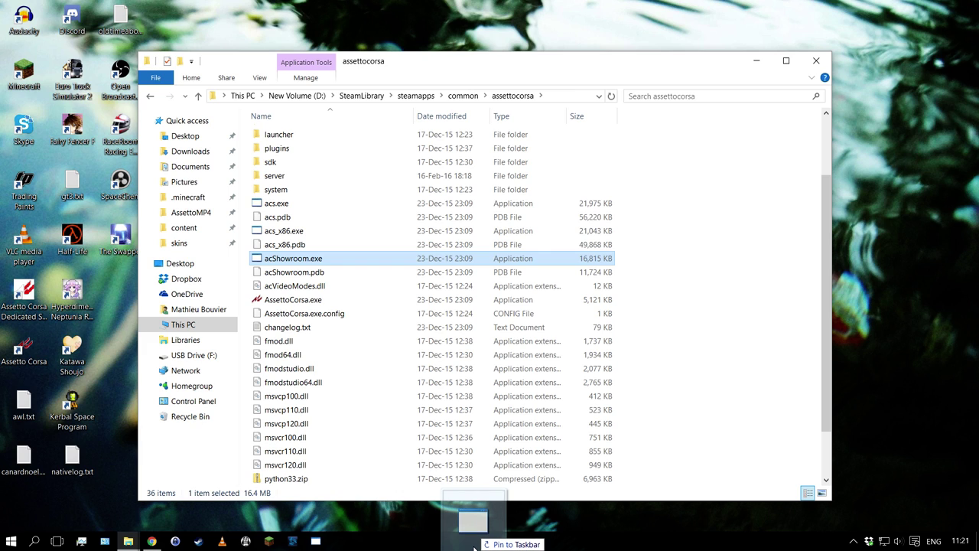
mouse_move(475, 547)
left_mouse_down()
mouse_move(321, 268)
mouse_move(348, 251)
left_mouse_up()
left_click(756, 61)
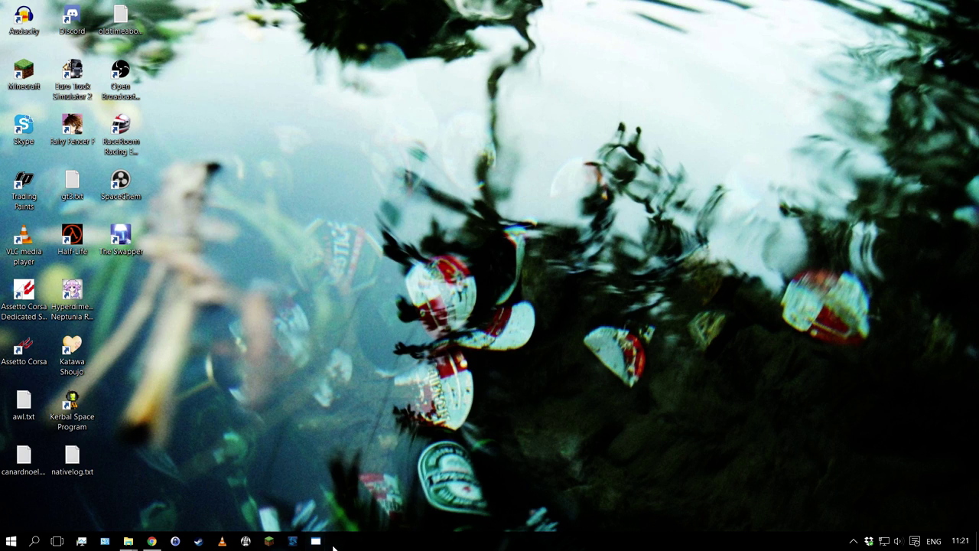
left_click(316, 542)
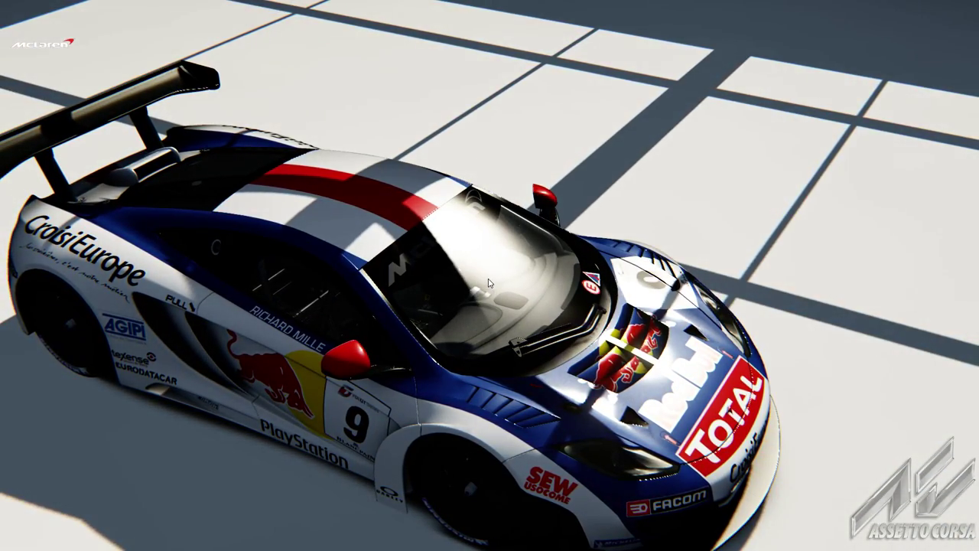
key("Escape")
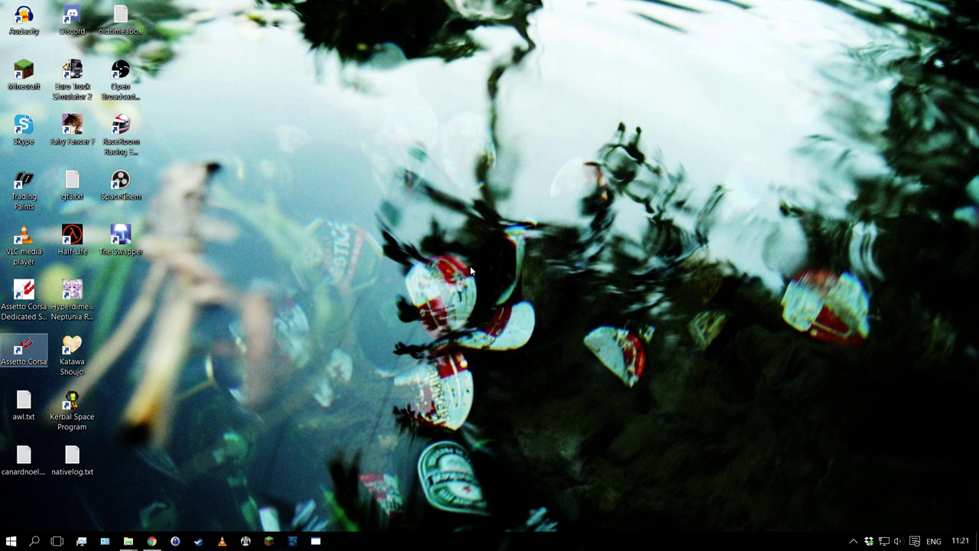
key("super+e")
Open New Volume (E:), look inside the TutoGimp folder, and return to the drive
left_click(658, 269)
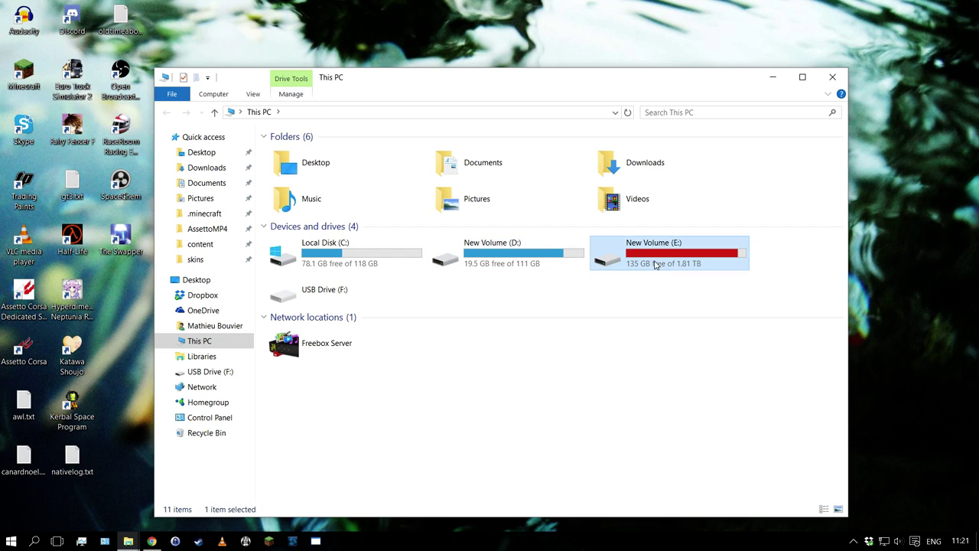
double_click(660, 266)
left_click_drag(535, 76, 638, 43)
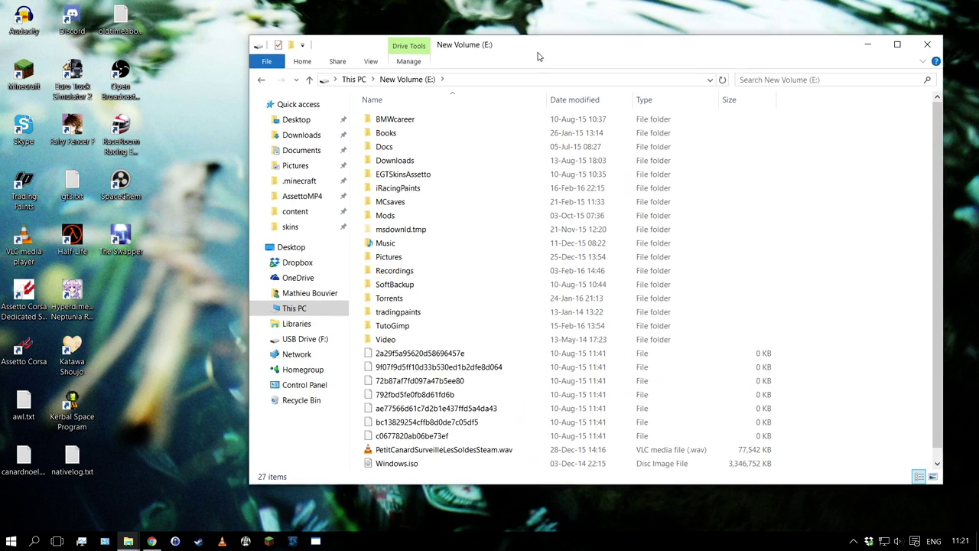
double_click(408, 325)
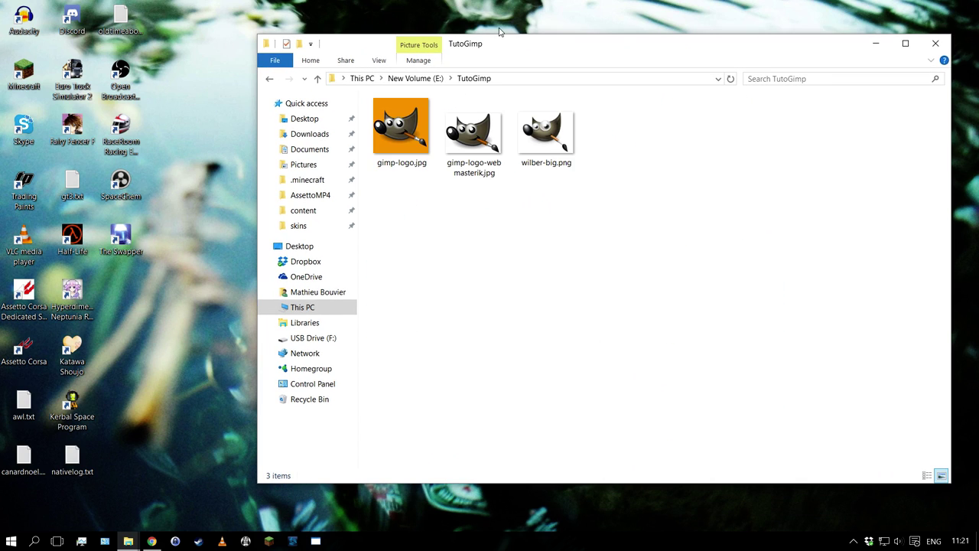
left_click_drag(507, 44, 557, 43)
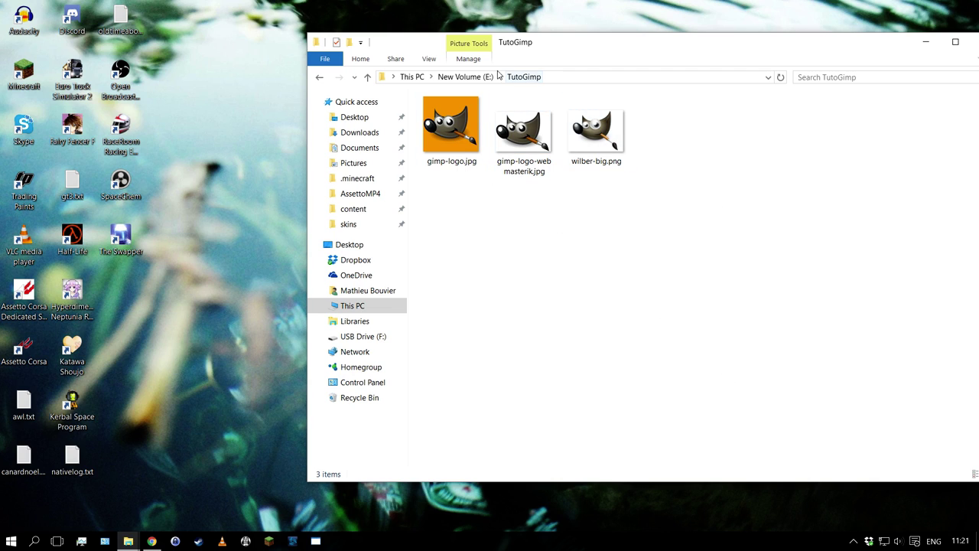
left_click(471, 76)
Rename TutoGimp to TutoGimpTravail, open it, and open another window on This PC
right_click(448, 326)
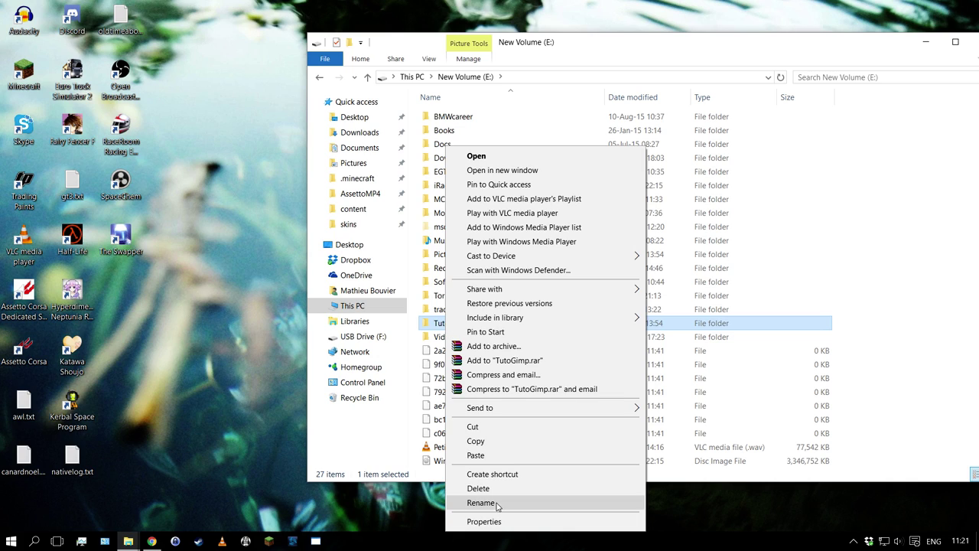
left_click(497, 503)
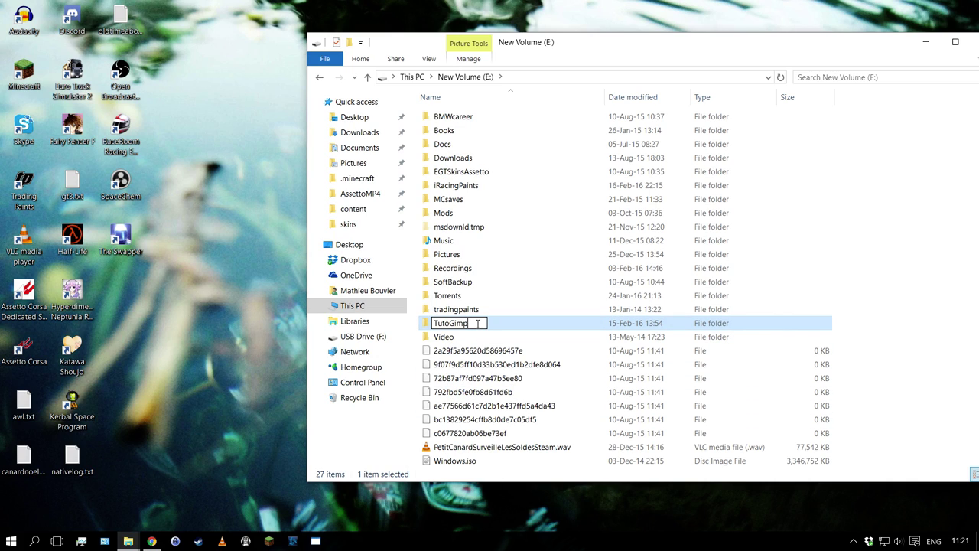
key("Return")
double_click(477, 326)
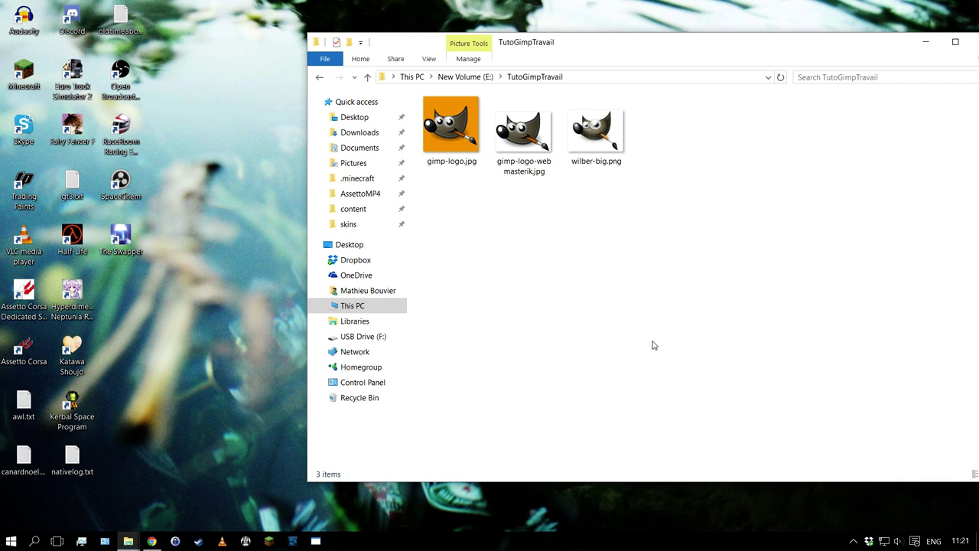
key("super+e")
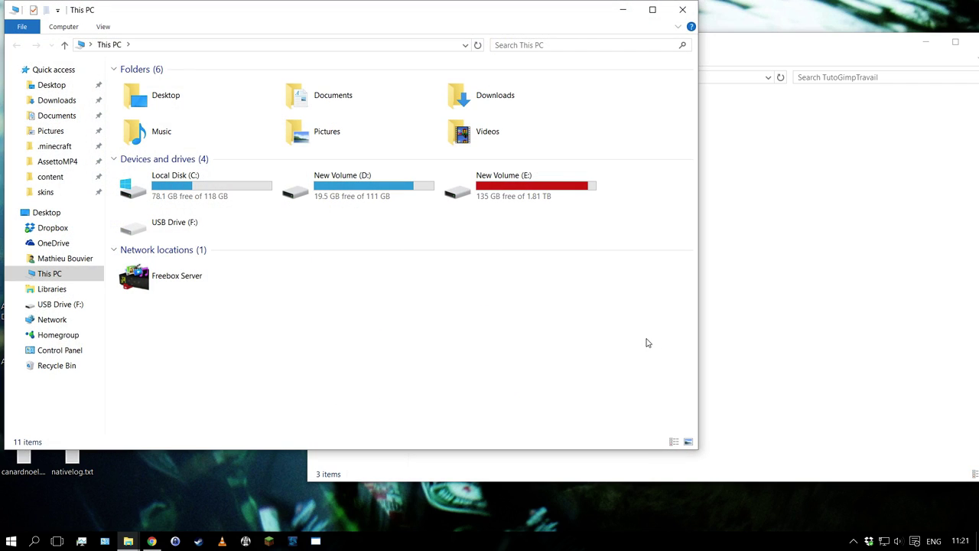
Browse from D: via SteamLibrary\steamapps\common\assettocorsa\dev\skin_templates to template mclaren_mp412c_gt3
double_click(390, 190)
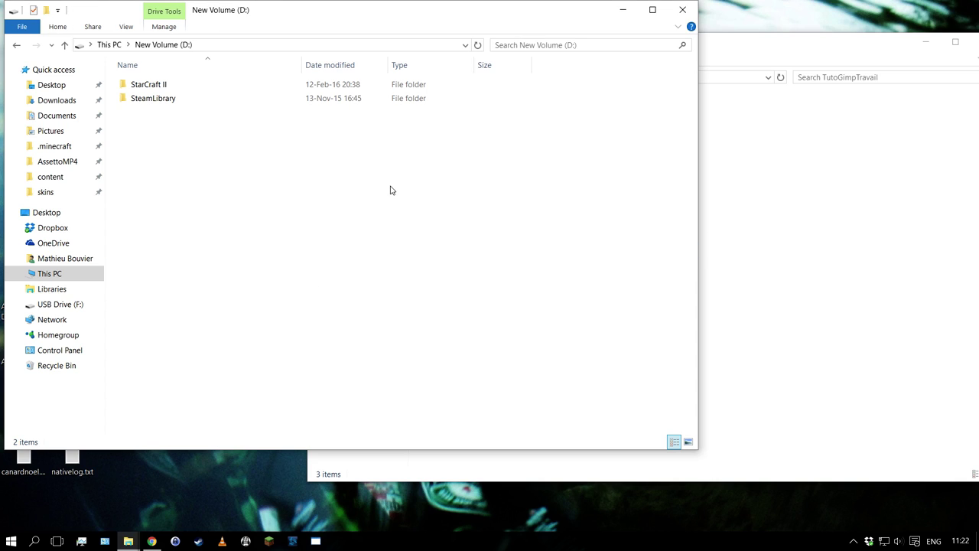
double_click(154, 100)
double_click(150, 85)
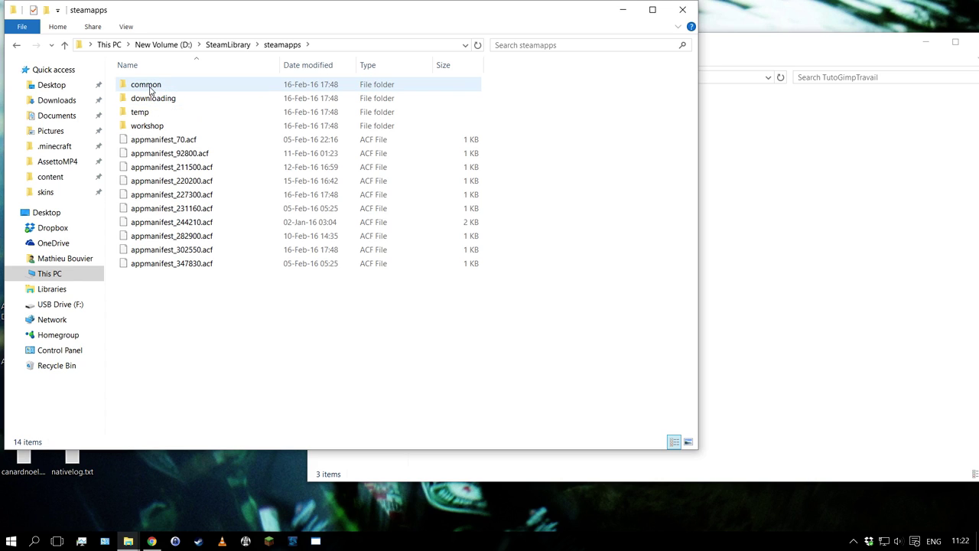
double_click(147, 85)
double_click(149, 111)
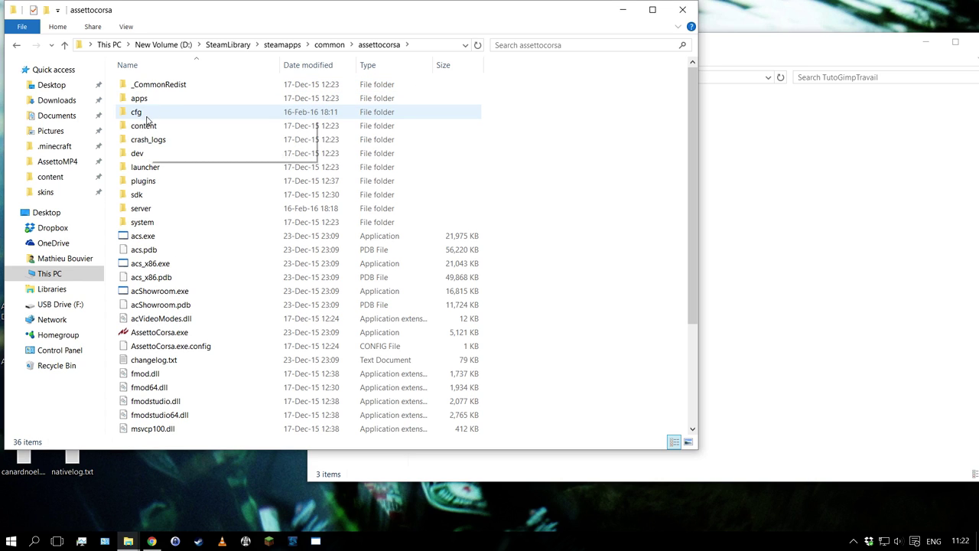
double_click(143, 153)
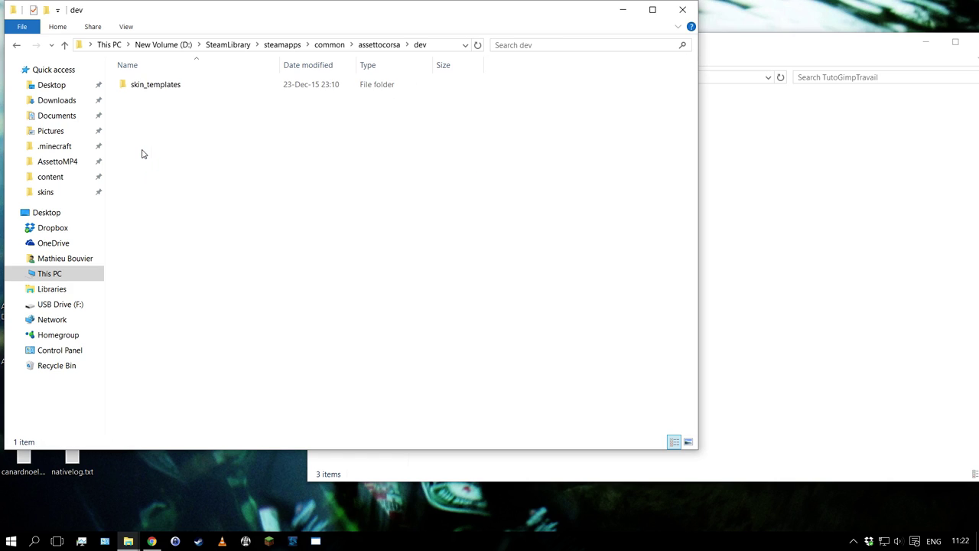
double_click(139, 86)
scroll(382, 274, "down", 4)
scroll(306, 298, "down", 10)
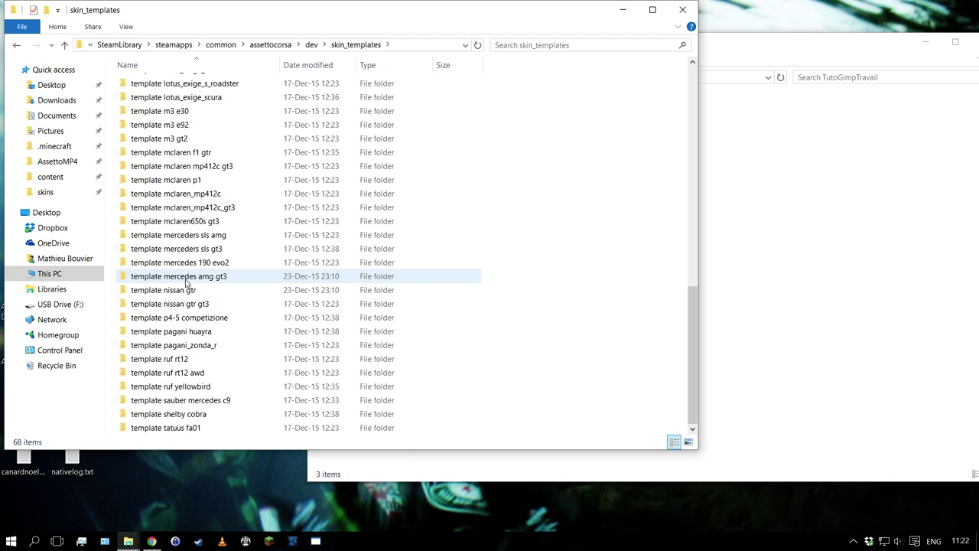
double_click(183, 209)
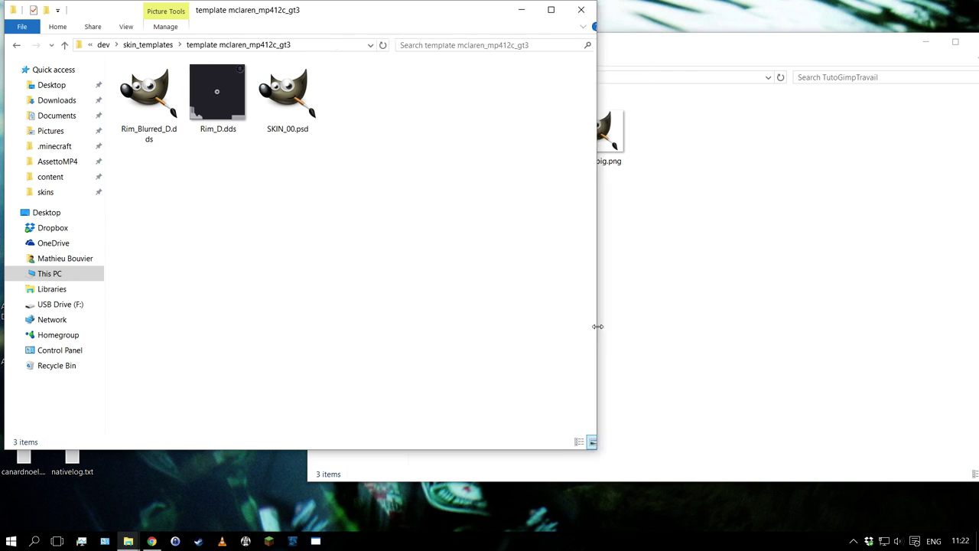
Narrow the template window and try selecting its three files, leaving nothing selected
left_click_drag(700, 330, 583, 330)
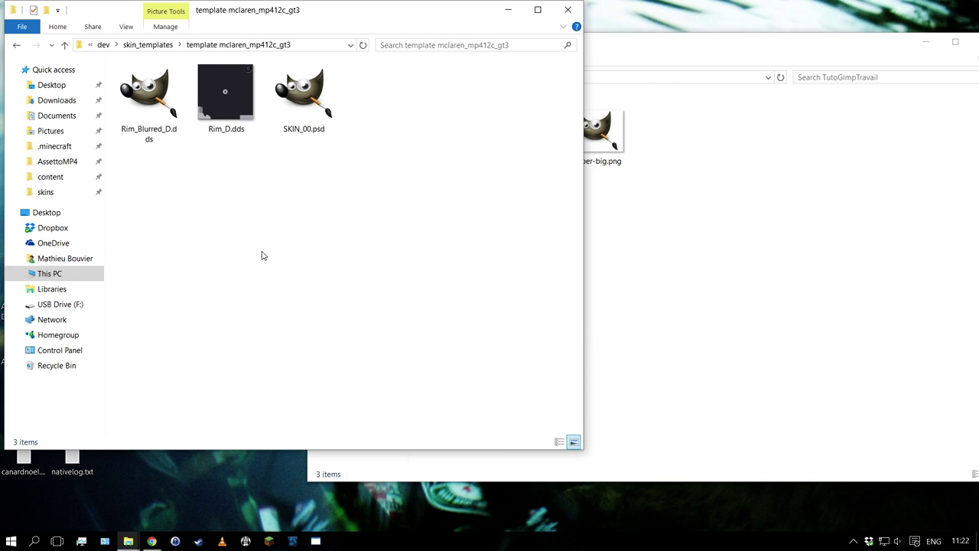
left_click_drag(261, 255, 142, 69)
left_click_drag(353, 259, 147, 67)
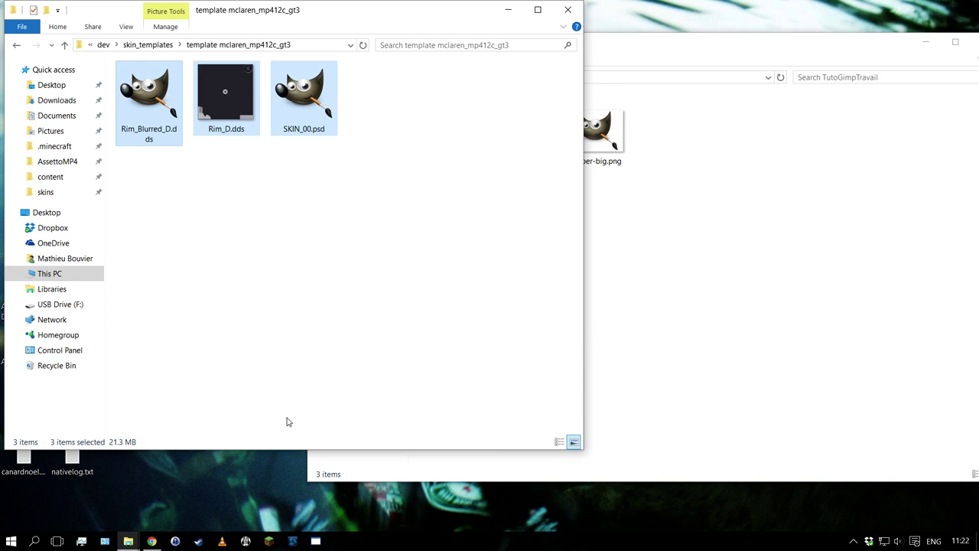
left_click(275, 278)
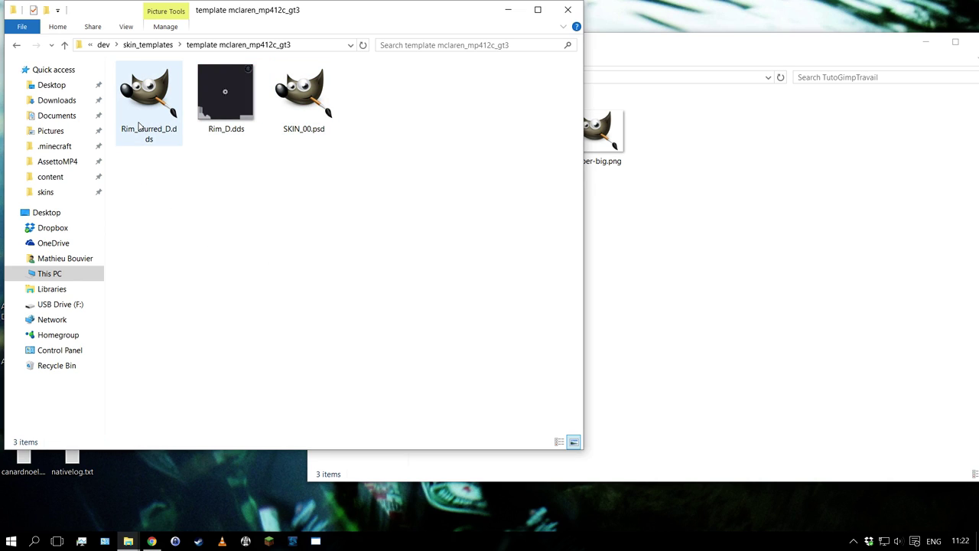
left_click(234, 92)
left_click(144, 109)
left_click(217, 100)
left_click(226, 264)
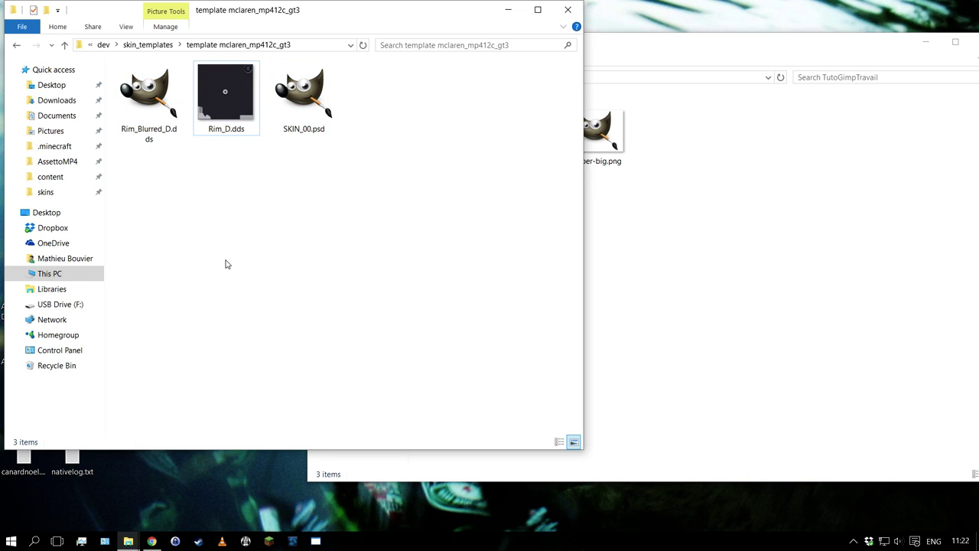
Copy SKIN_00.psd into the TutoGimpTravail folder with a Ctrl-drag
left_click(310, 107)
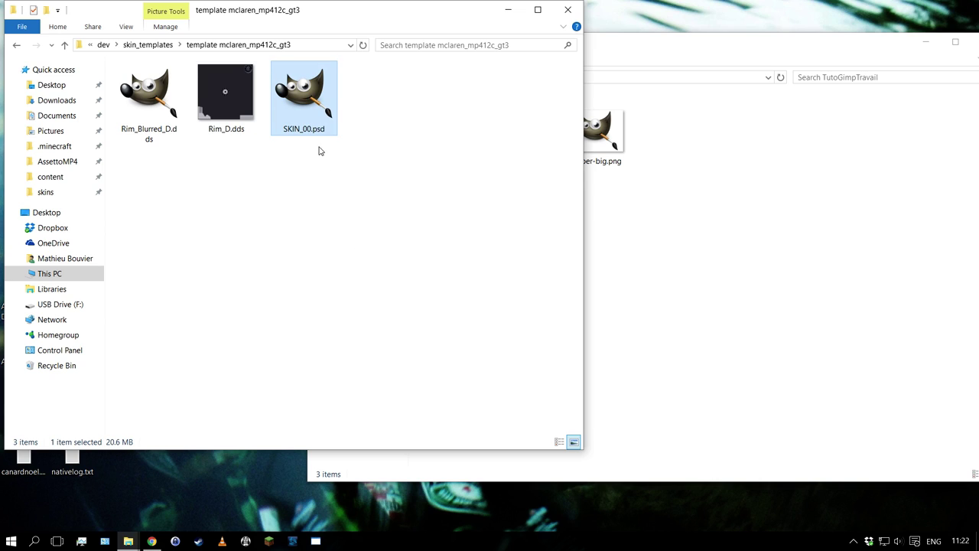
mouse_move(309, 90)
left_mouse_down()
mouse_move(815, 255)
mouse_move(668, 348)
mouse_move(459, 247)
mouse_move(636, 340)
mouse_move(809, 268)
mouse_move(813, 205)
left_mouse_up()
key("ctrl")
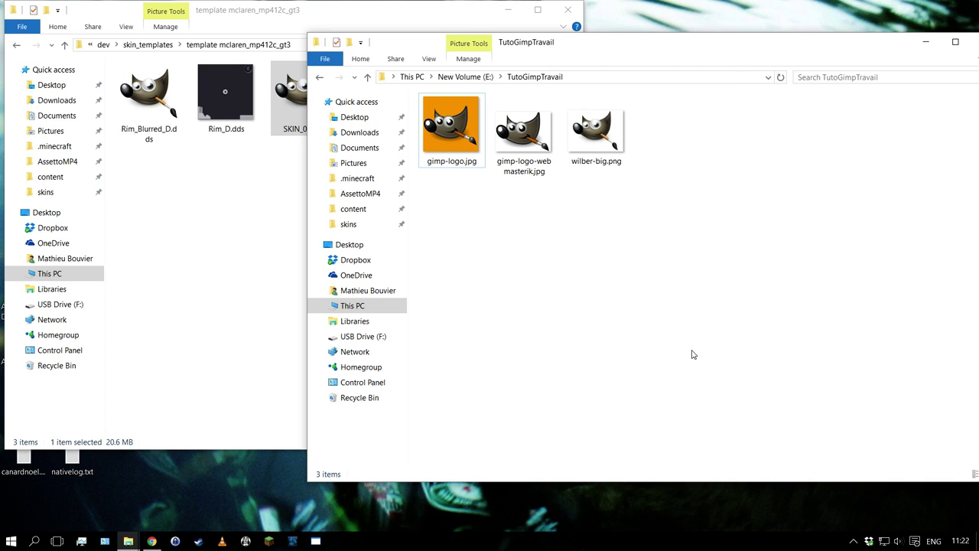
Close the template window, then reposition and narrow the TutoGimpTravail window
left_click(567, 10)
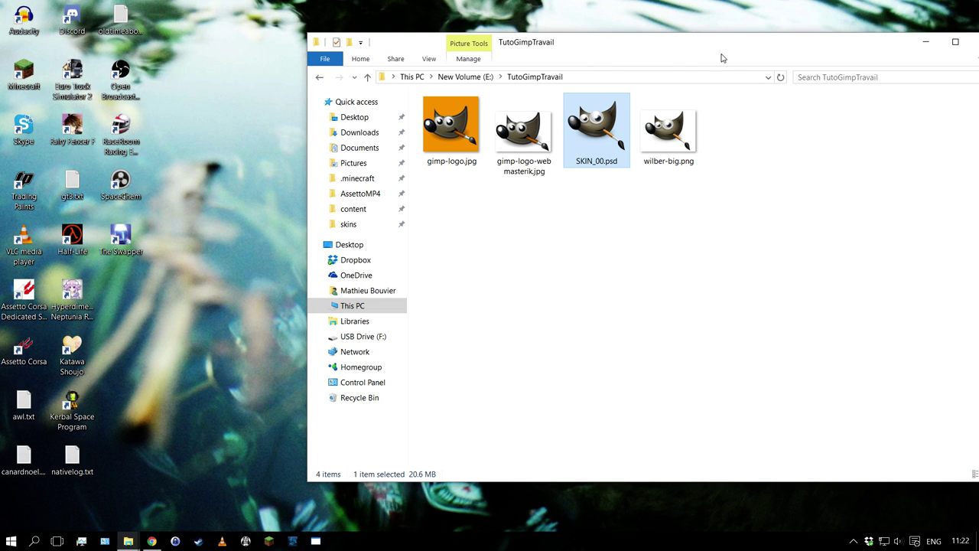
left_click_drag(737, 49, 584, 45)
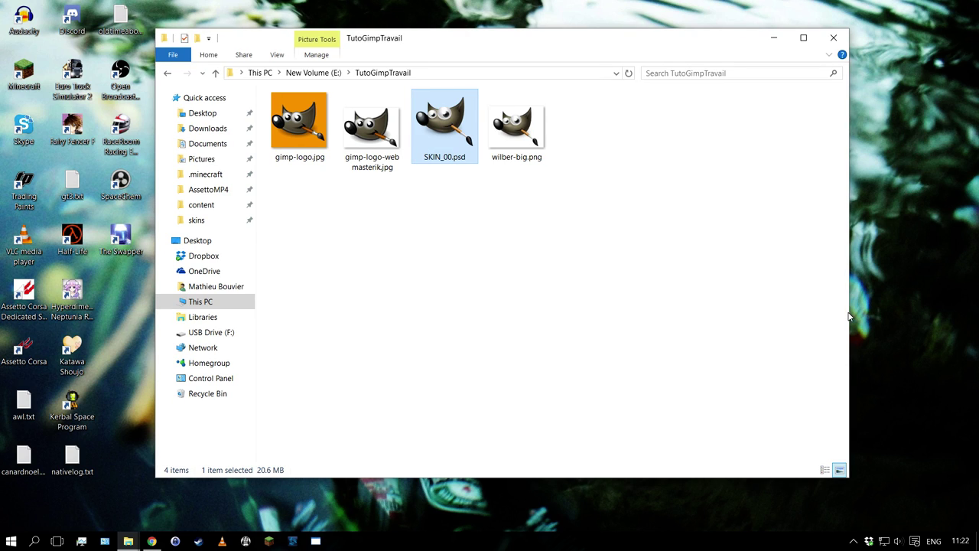
left_click_drag(855, 315, 812, 308)
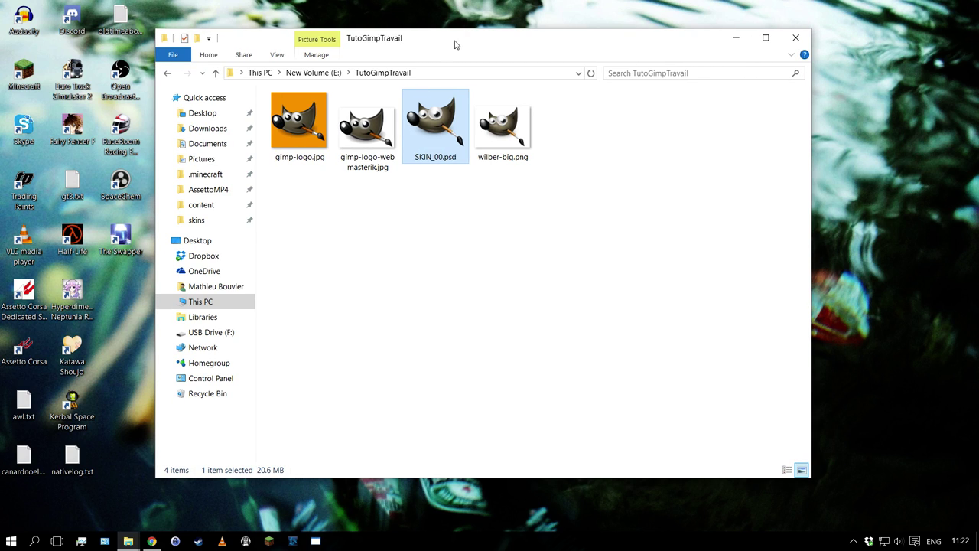
left_click_drag(458, 42, 586, 44)
left_click(617, 295)
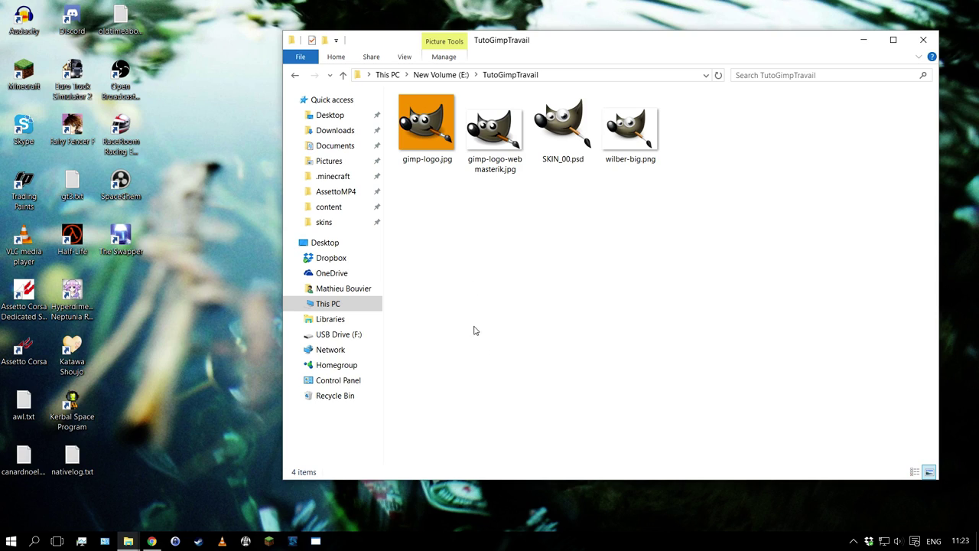
Open wilber-big.png in GIMP from the TutoGimpTravail folder
left_click(635, 169)
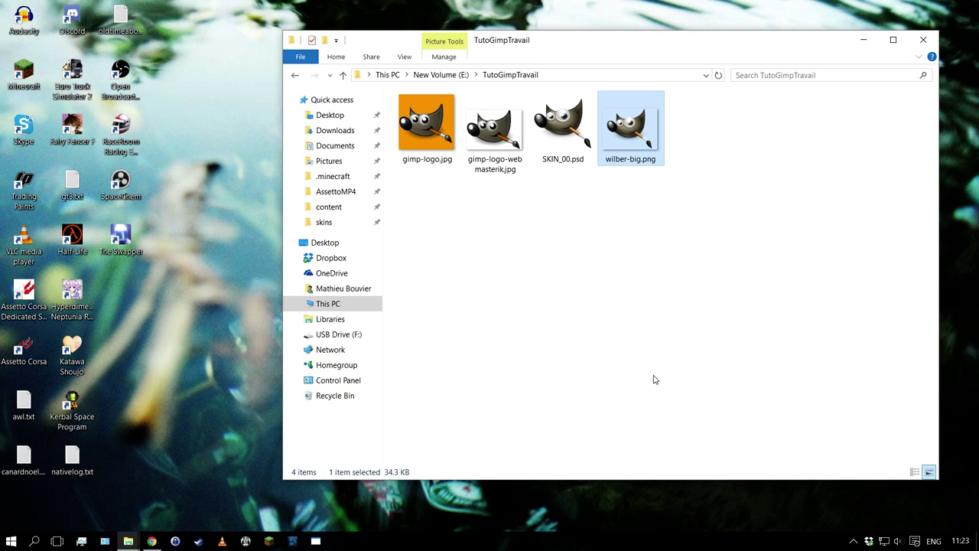
right_click(628, 131)
left_click(656, 136)
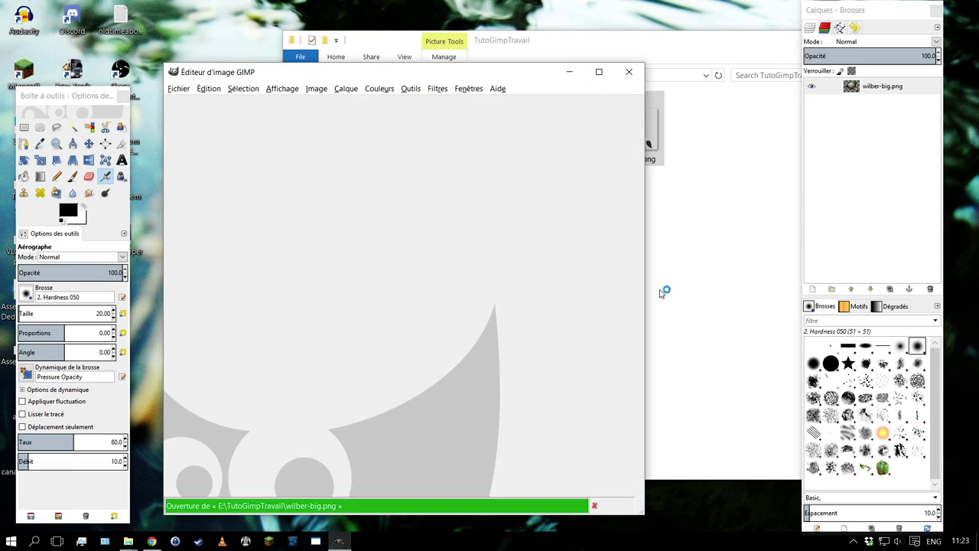
Enlarge the wilber-big window, then close the image and return to the folder
left_click_drag(350, 72, 334, 25)
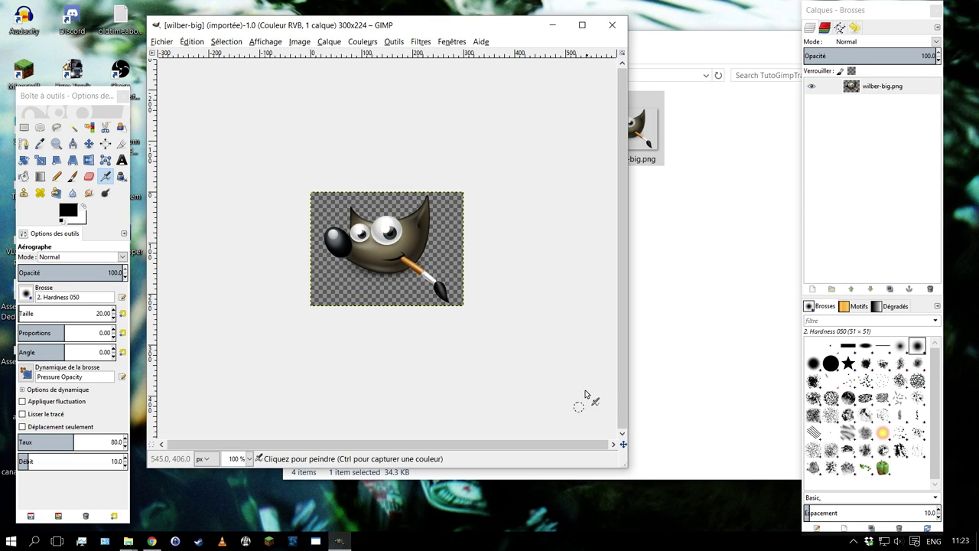
left_click_drag(626, 469, 712, 531)
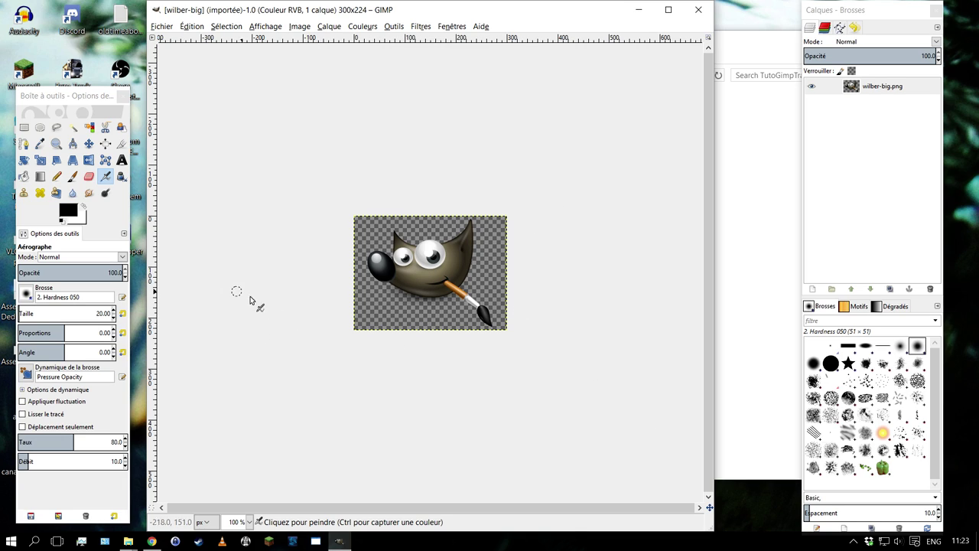
left_click(698, 11)
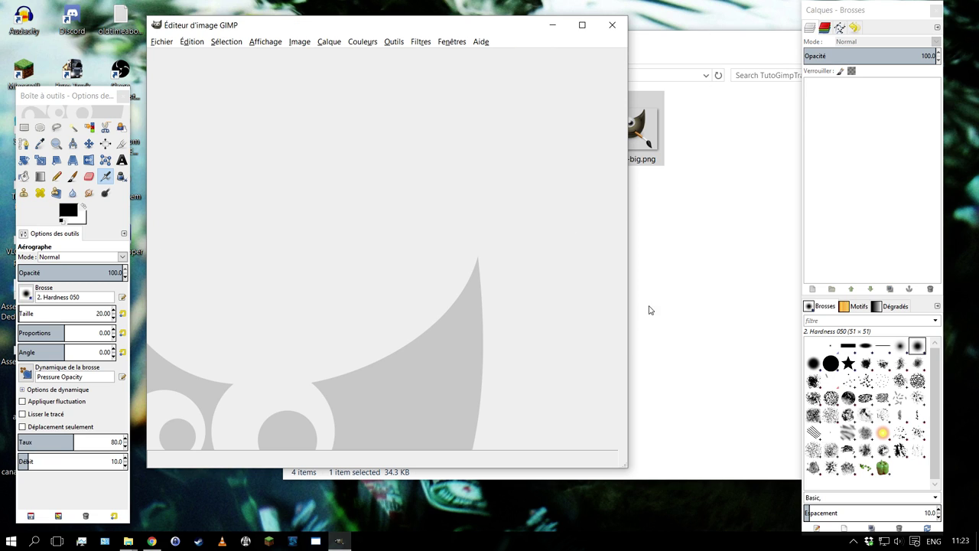
left_click(612, 24)
Open gimp-logo-webmasterik.jpg (700×509) in GIMP and Fuzzy Select its white background
left_click(492, 138)
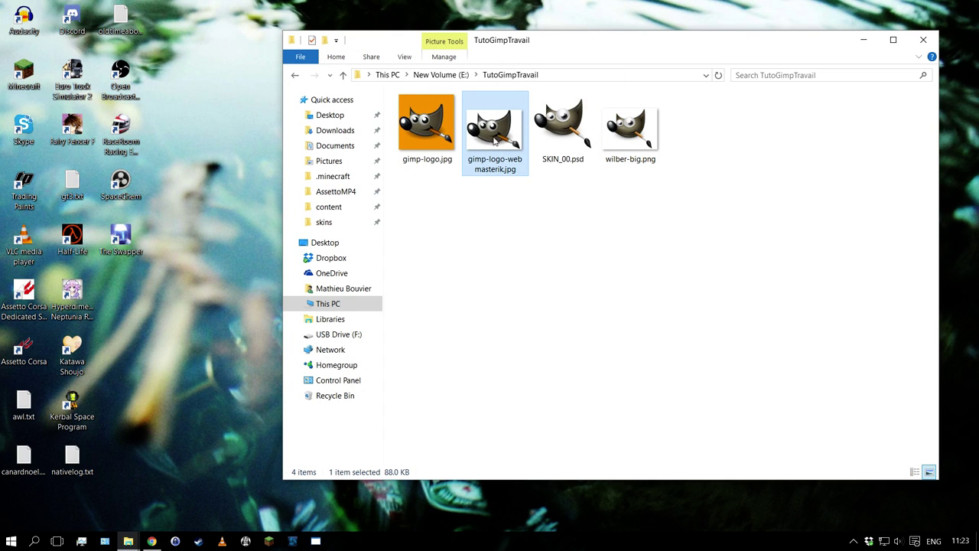
right_click(502, 136)
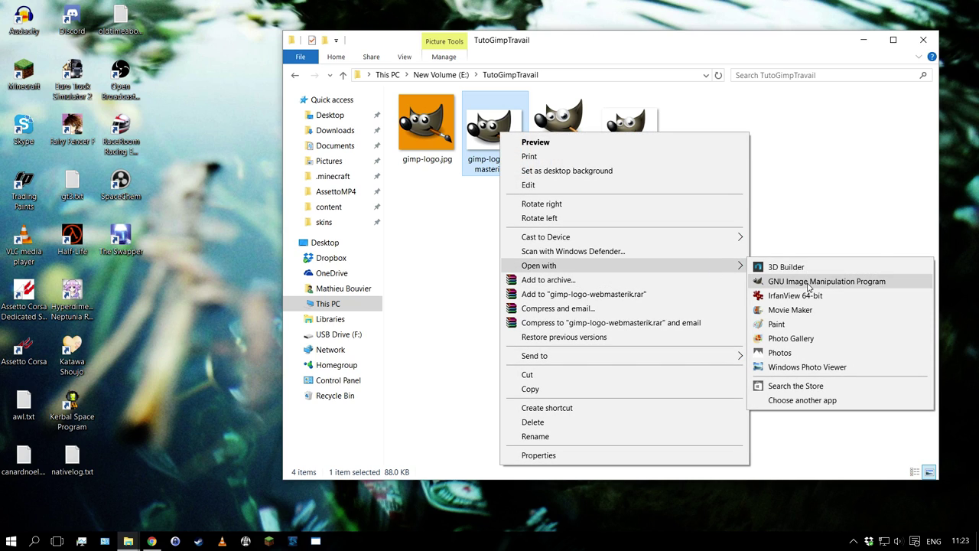
mouse_move(538, 266)
left_click(808, 283)
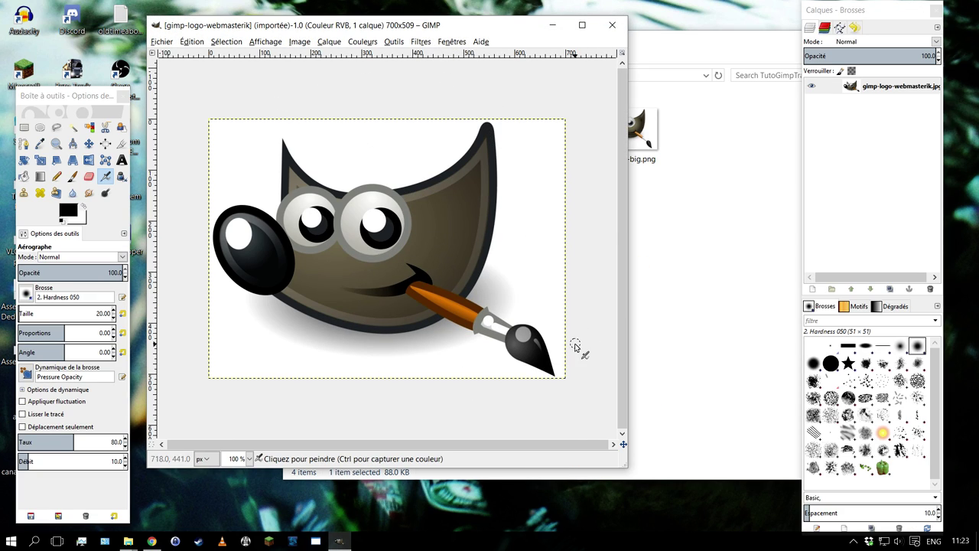
left_click_drag(303, 25, 342, 26)
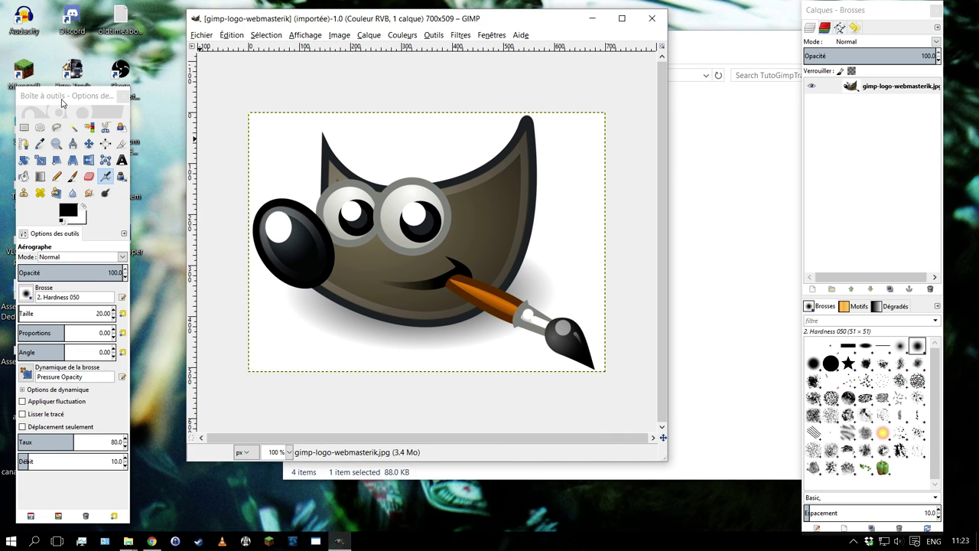
left_click_drag(62, 103, 76, 72)
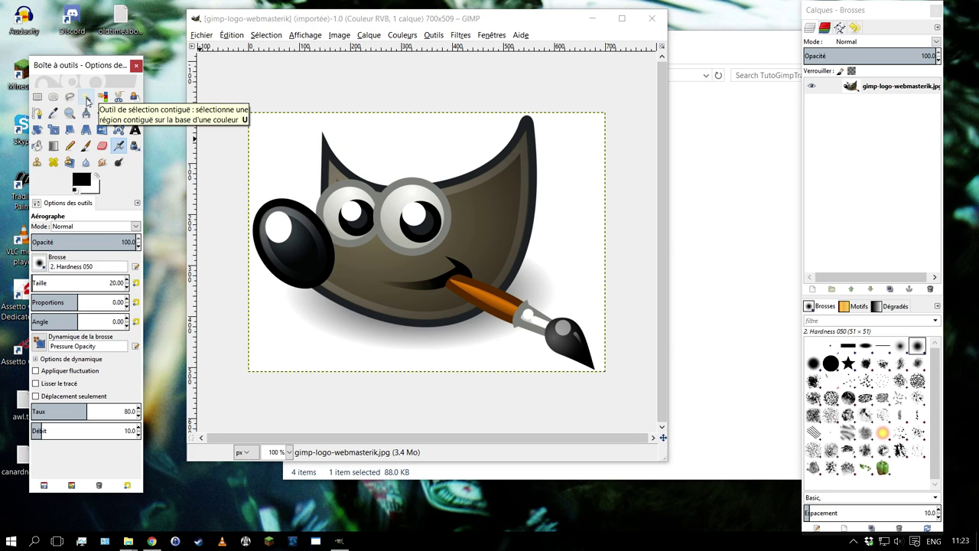
left_click(87, 101)
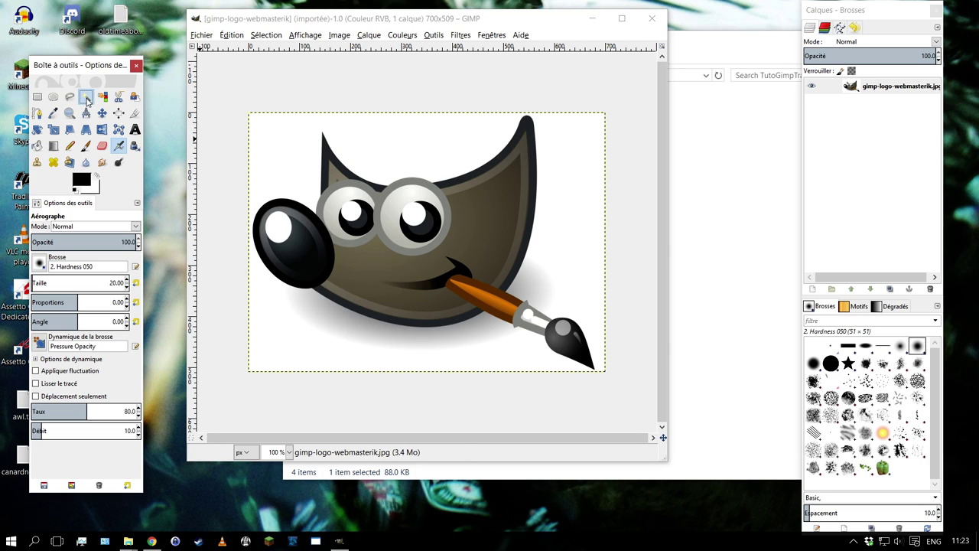
left_click(390, 133)
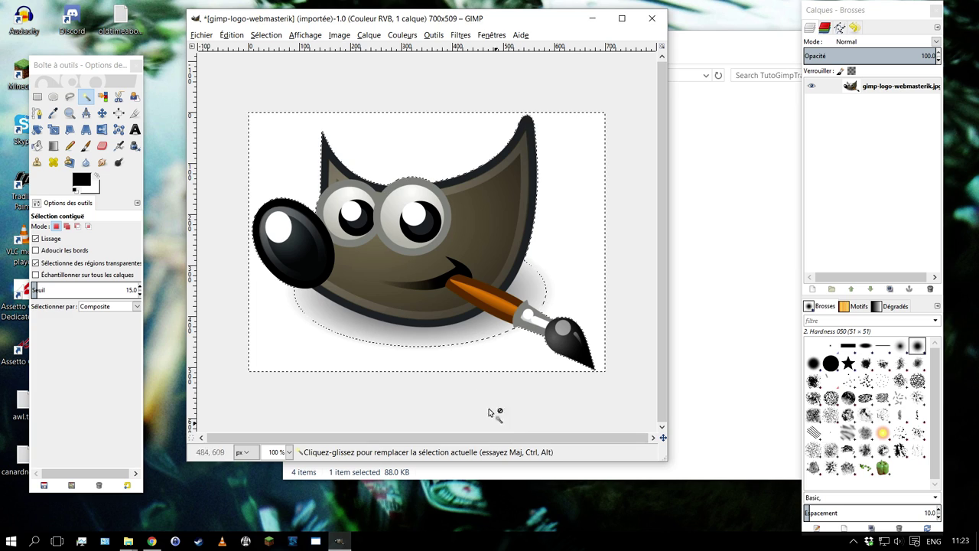
Invert the selection and add a Selection-based layer mask to the logo layer
left_click(266, 35)
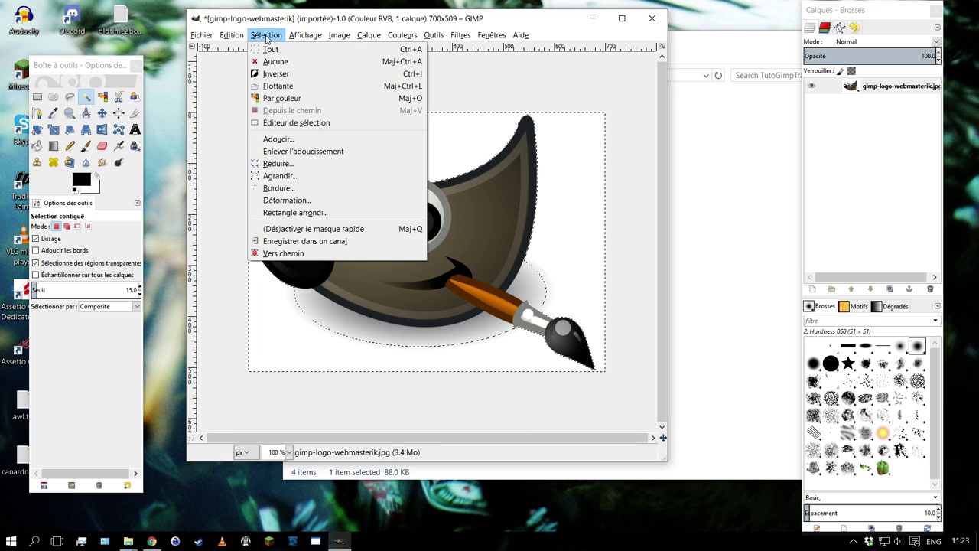
left_click(276, 74)
left_click_drag(849, 14, 750, 21)
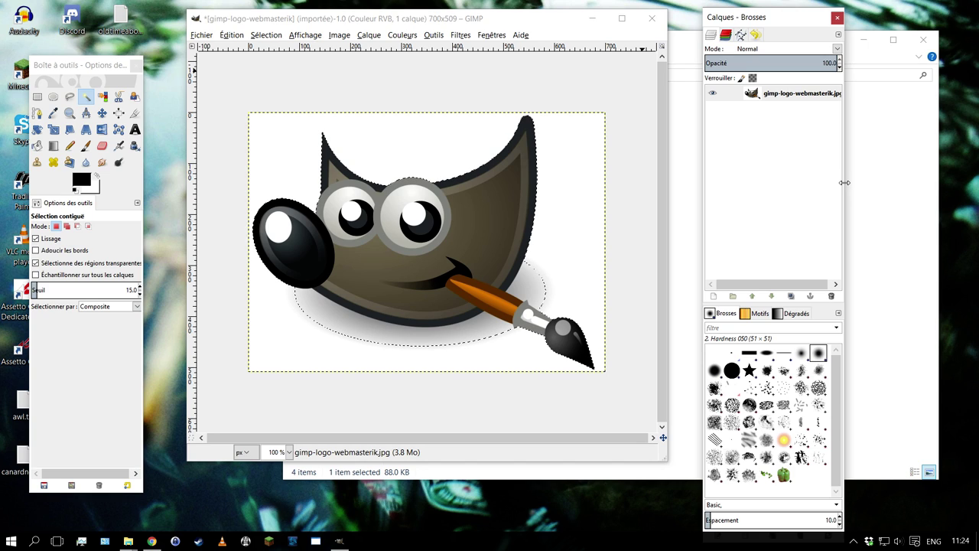
left_click_drag(845, 183, 901, 183)
left_click(805, 99)
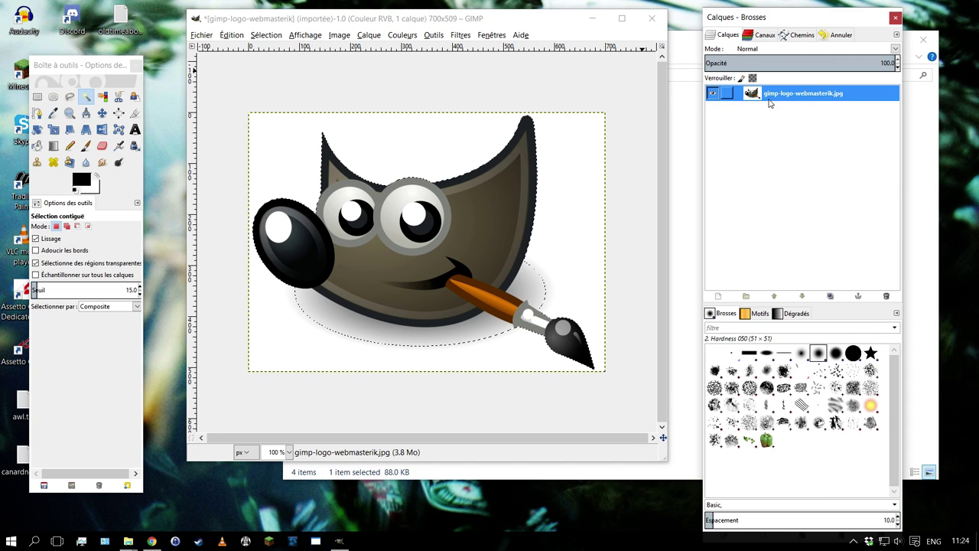
right_click(772, 96)
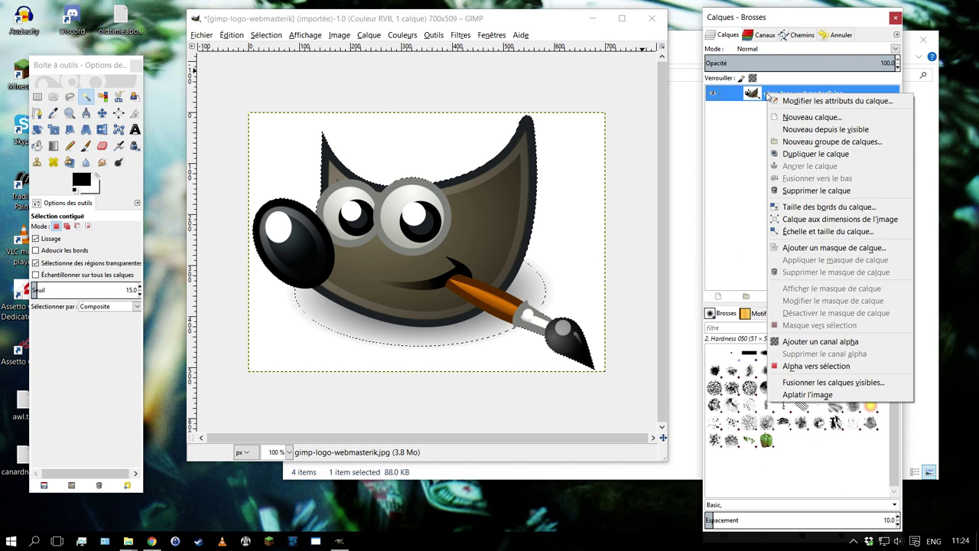
left_click(840, 248)
left_click(774, 265)
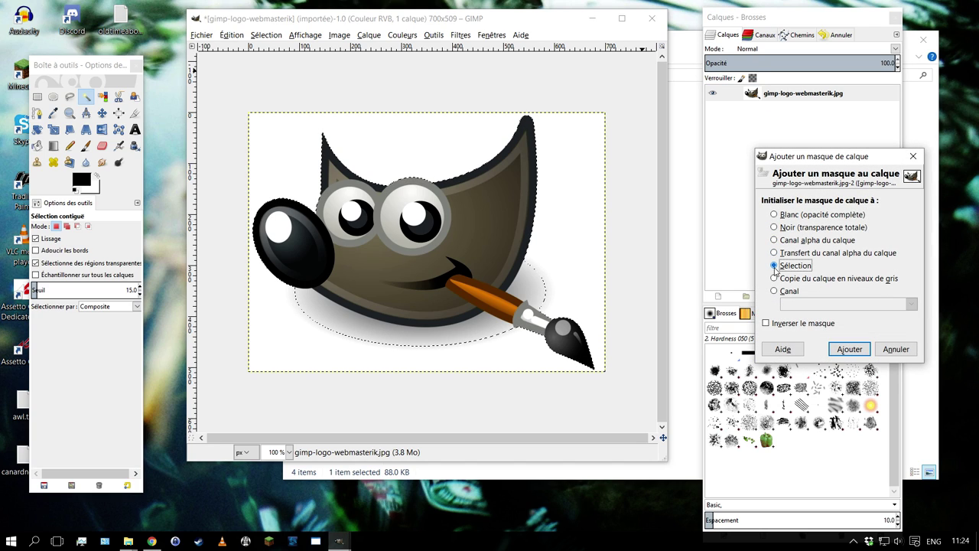
left_click(848, 349)
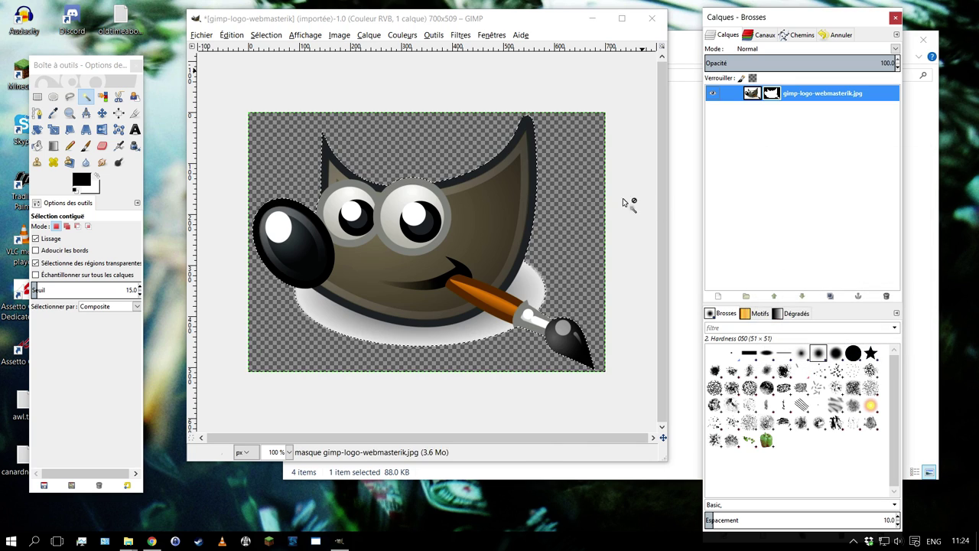
left_click_drag(385, 22, 335, 27)
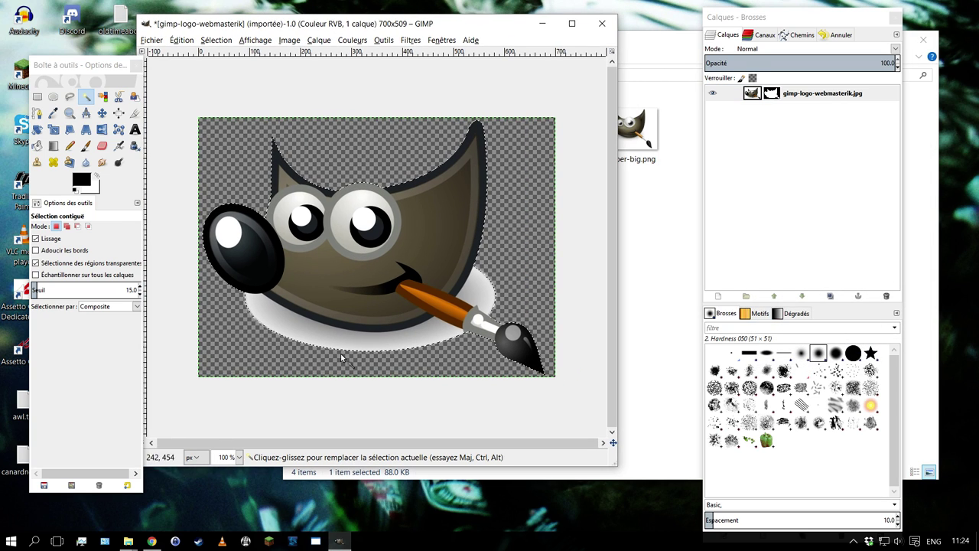
Start Save As twice and cancel the XCF save dialog each time
left_click_drag(306, 25, 339, 26)
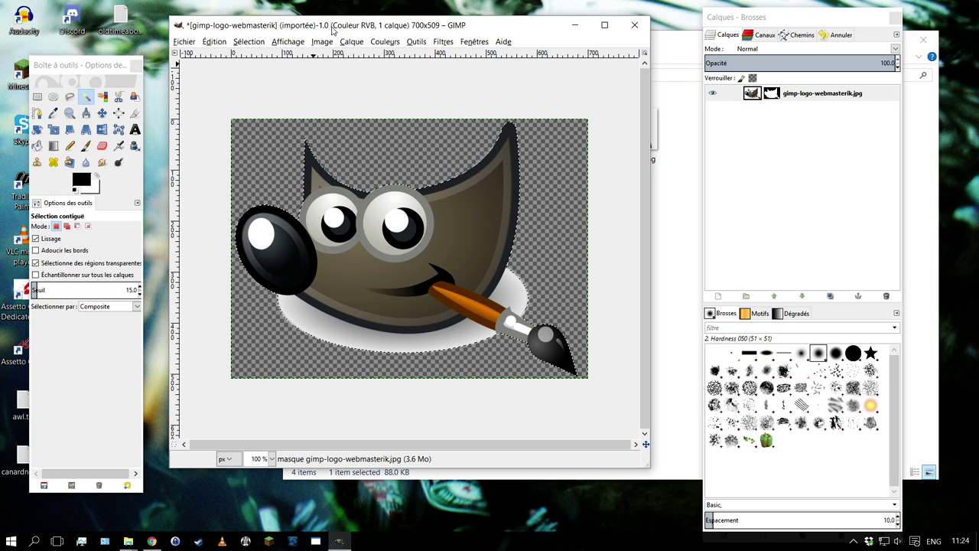
left_click(188, 44)
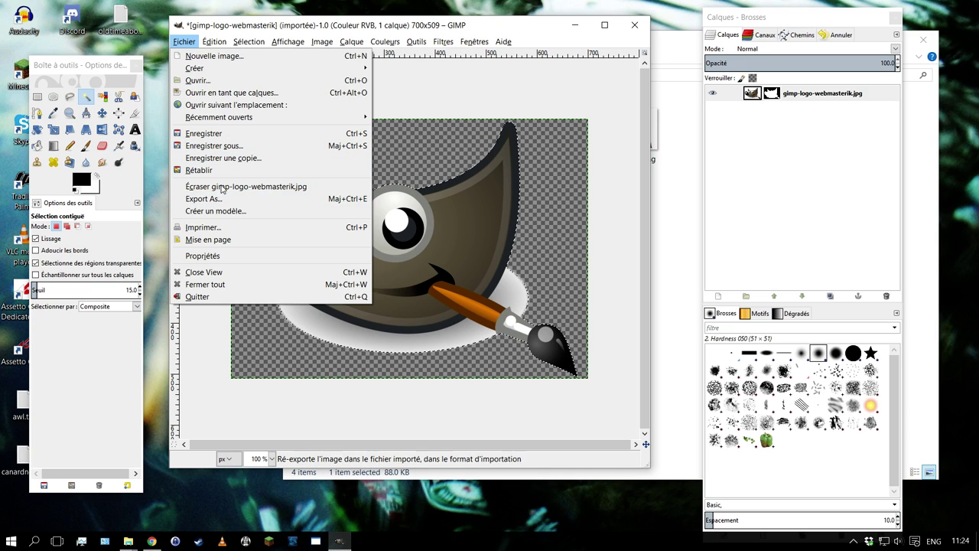
left_click(223, 146)
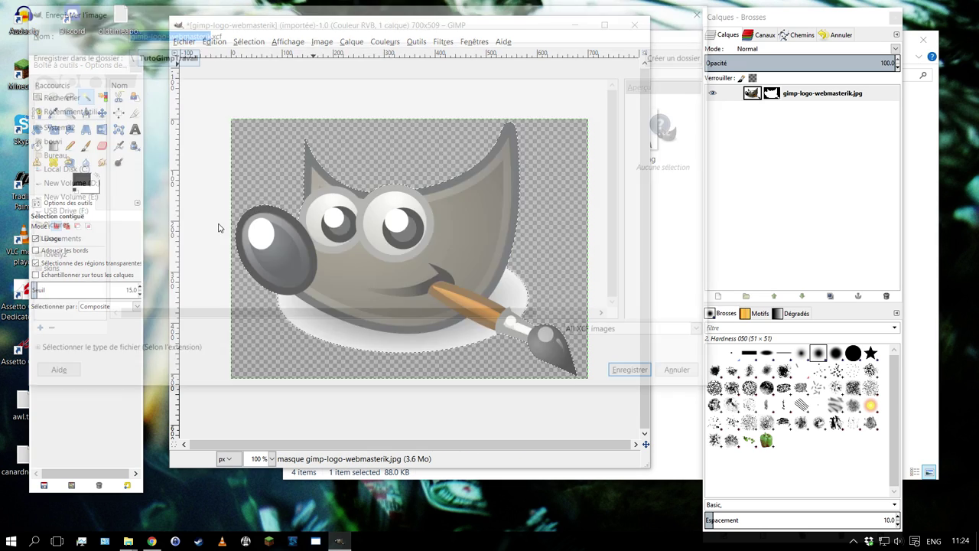
left_click(686, 375)
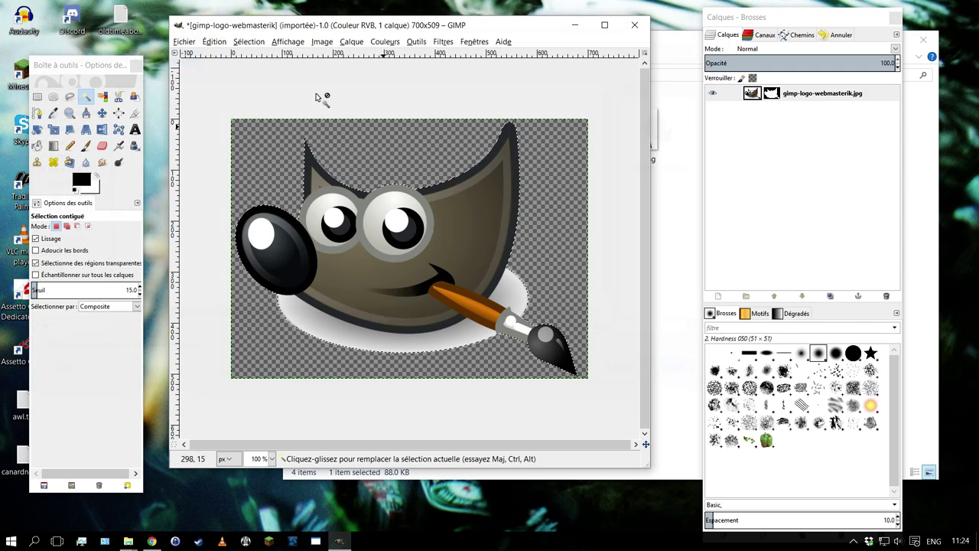
left_click(183, 41)
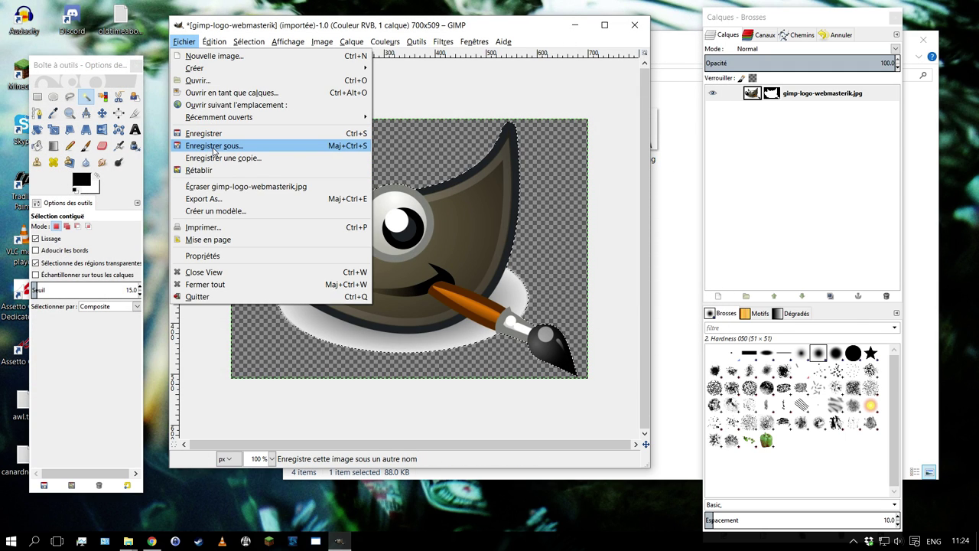
left_click(213, 148)
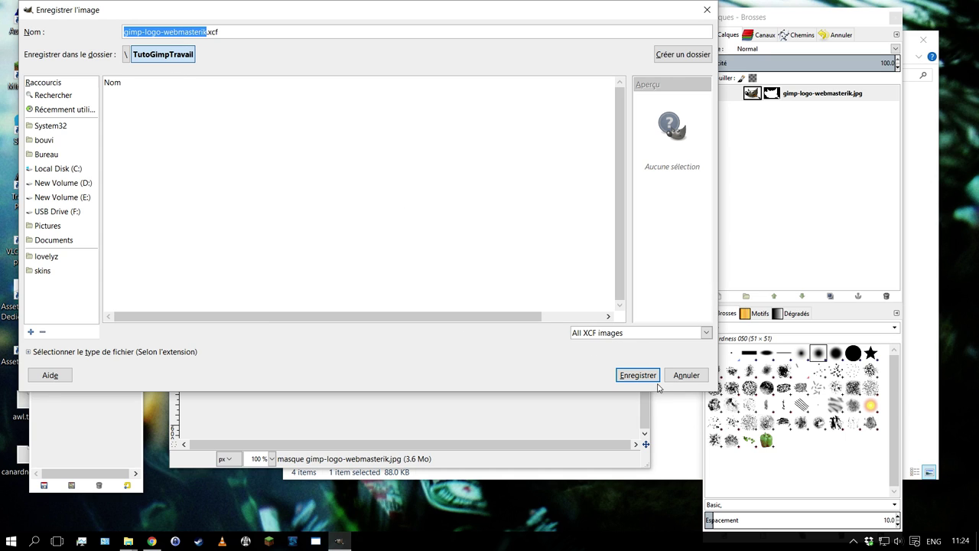
left_click(687, 375)
Export the image as gimp-logo-webmasterik.png and confirm the PNG options
left_click(184, 42)
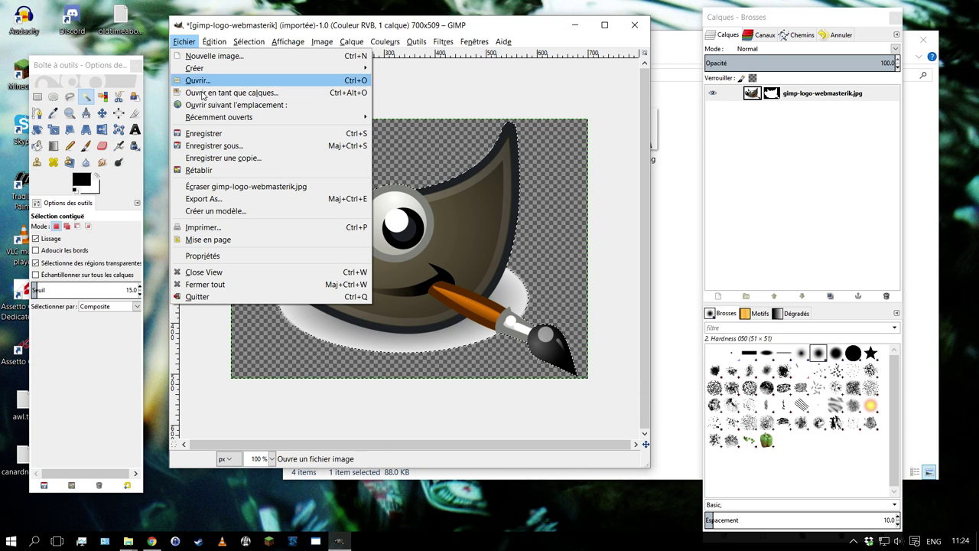
left_click(237, 197)
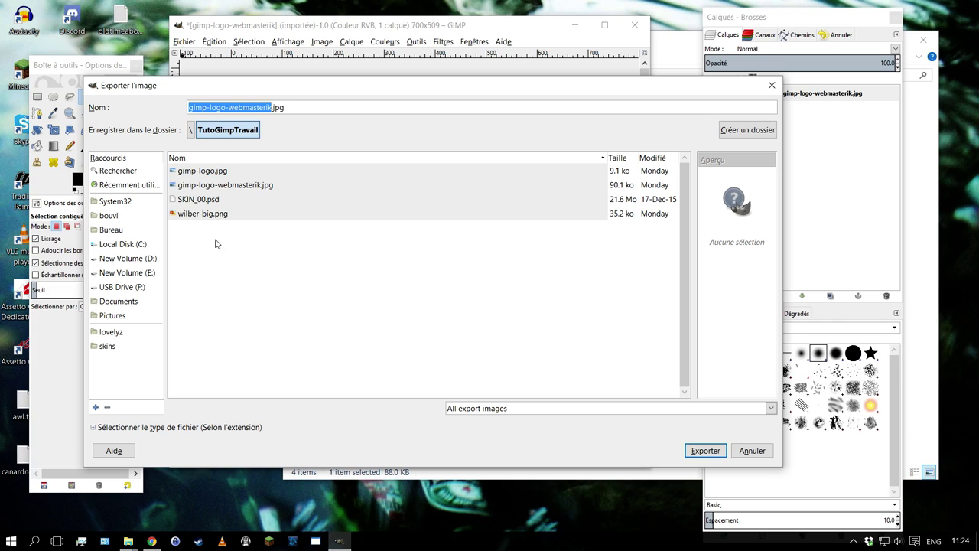
left_click(304, 108)
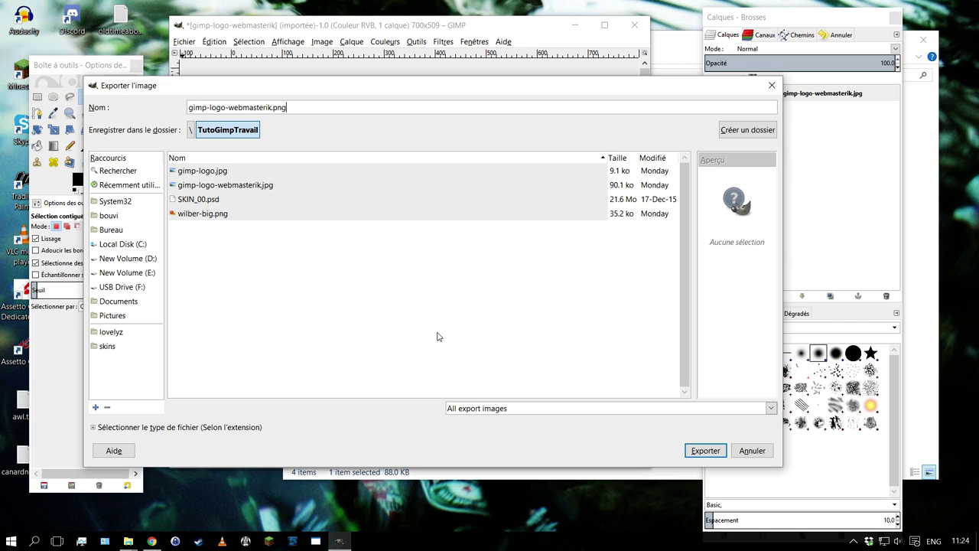
left_click(706, 451)
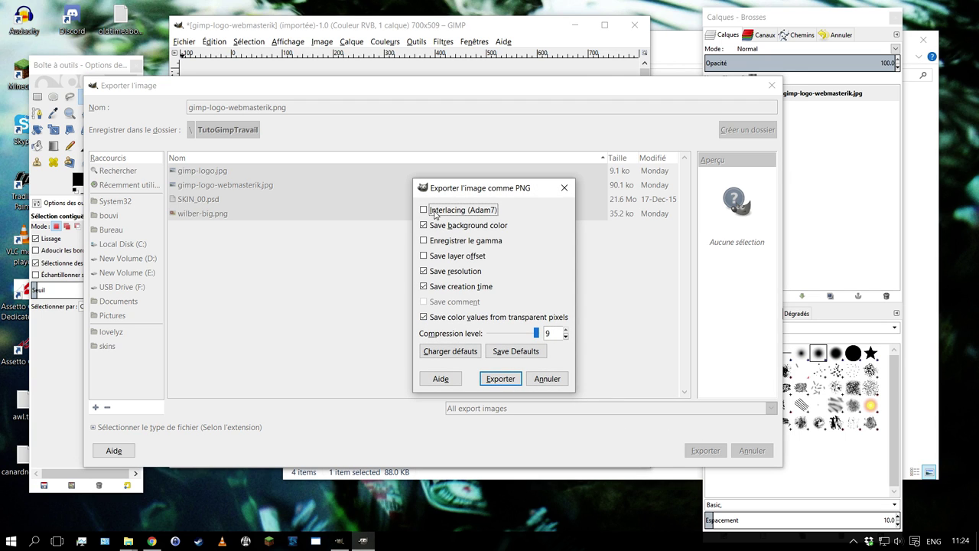
left_click(501, 379)
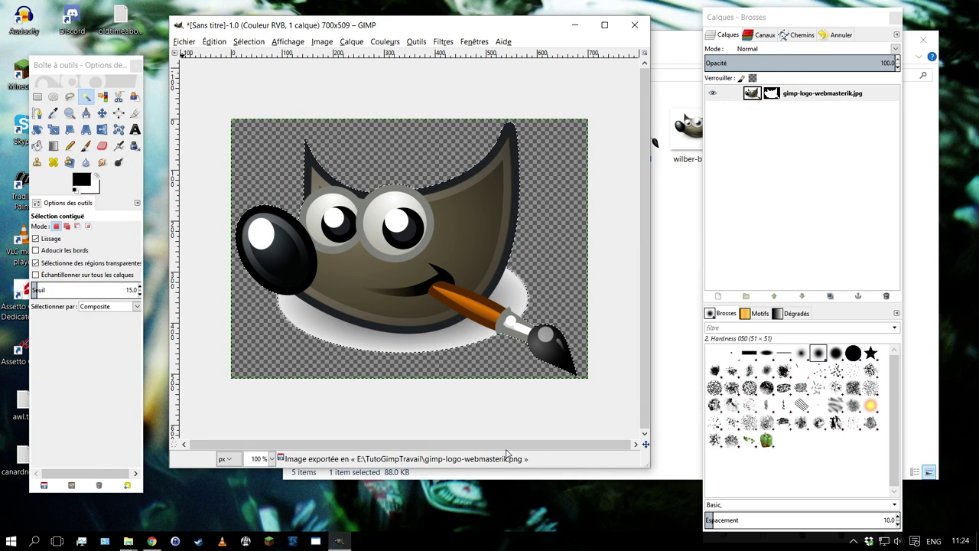
Close the logo image without saving and close the empty GIMP window
left_click(634, 25)
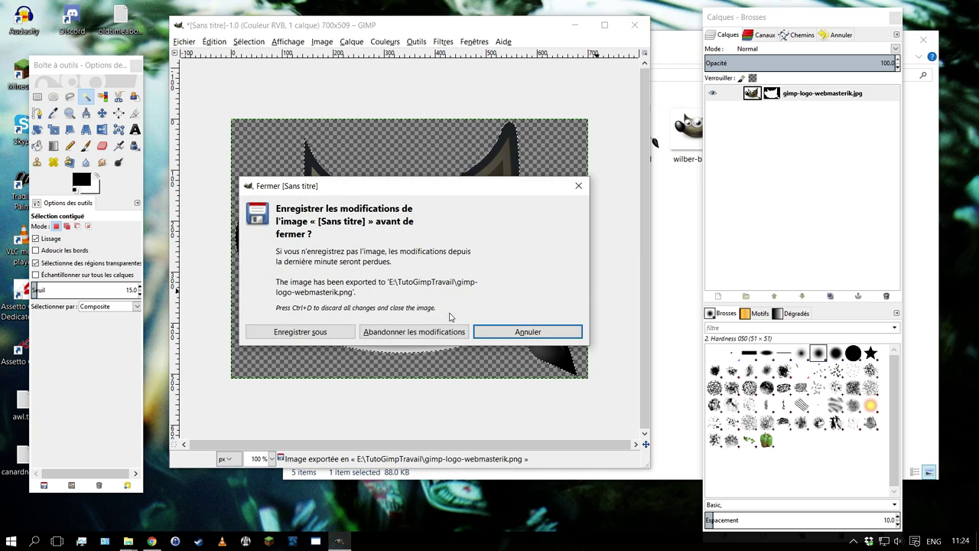
left_click(414, 331)
left_click(635, 24)
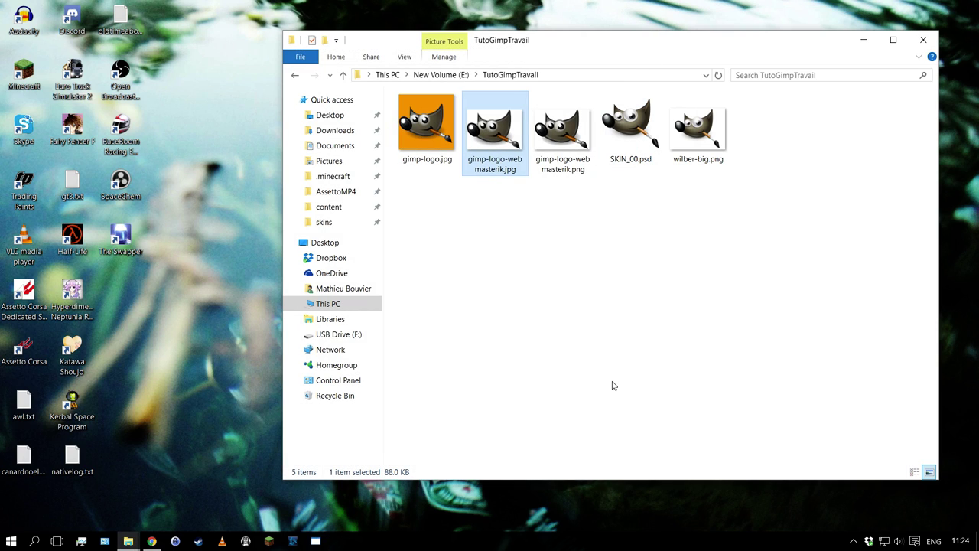
left_click(610, 316)
Reopen gimp-logo-webmasterik.png in GIMP to check its transparency, then close it and quit GIMP
left_click(547, 149)
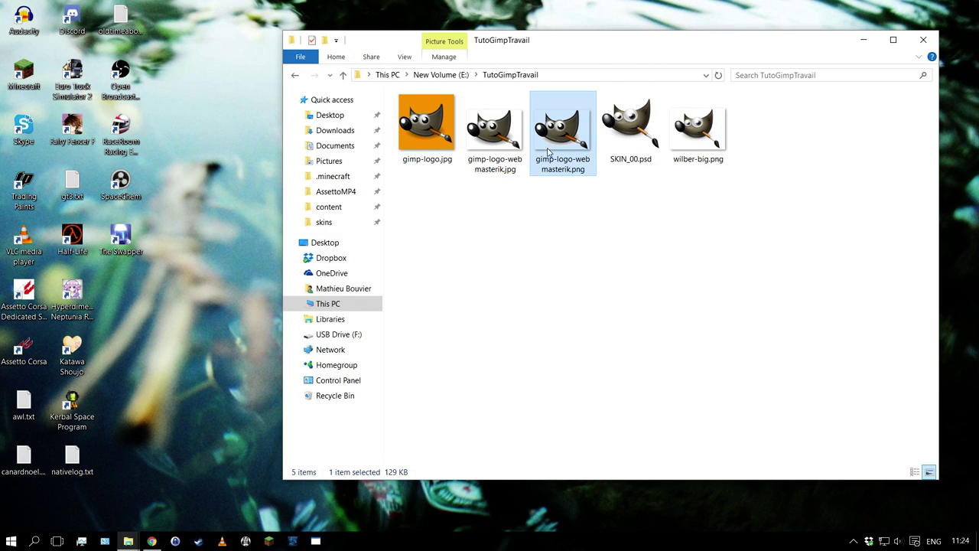
right_click(568, 156)
left_click(600, 164)
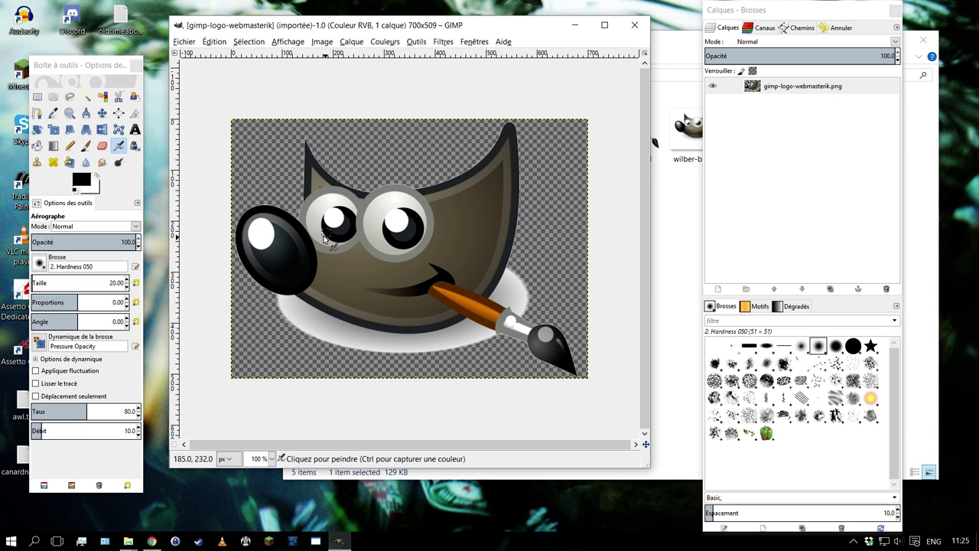
left_click(642, 31)
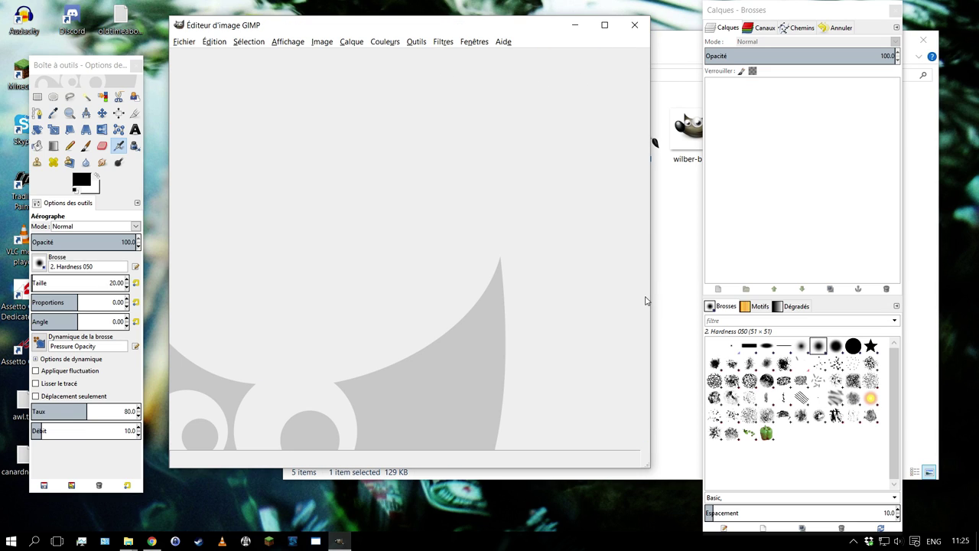
left_click(635, 25)
left_click(613, 152)
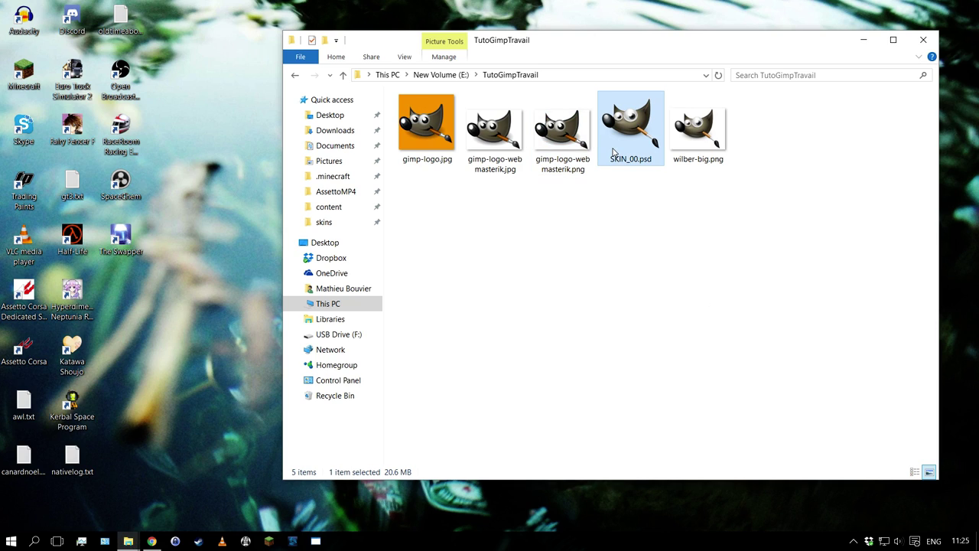
Open SKIN_00.psd with GNU Image Manipulation Program as a 2048×2048, 17-layer image
right_click(621, 132)
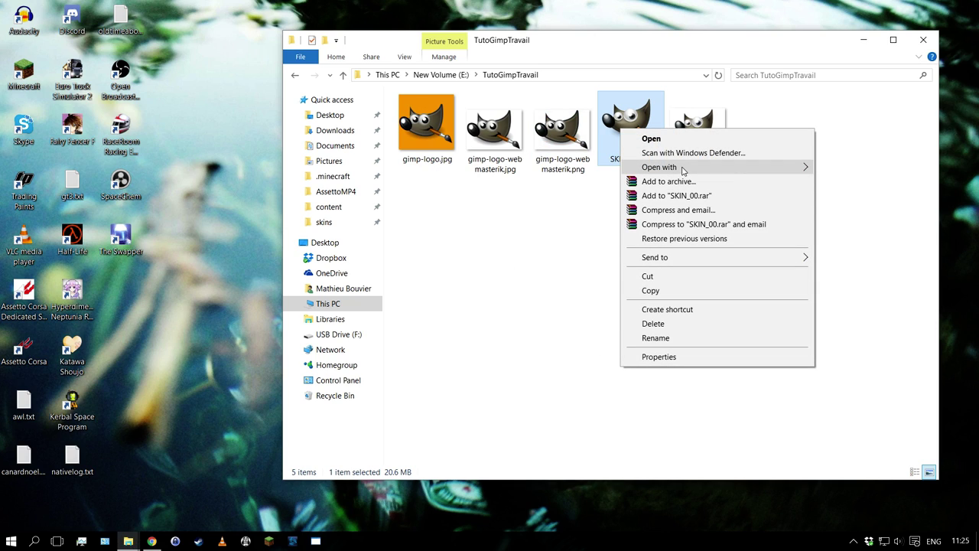
mouse_move(659, 166)
left_click(526, 168)
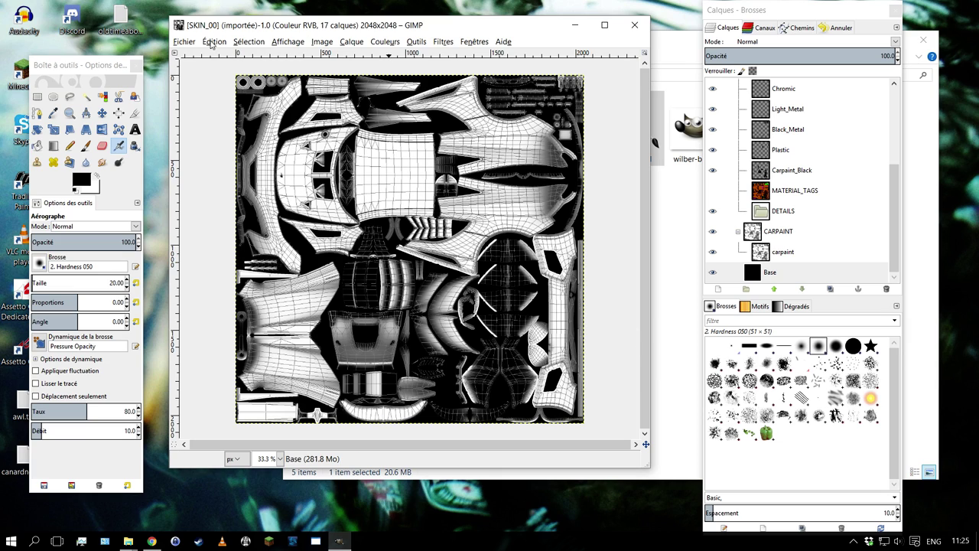
Move the SKIN_00 window slightly left and drag its corner to enlarge it
left_click(186, 44)
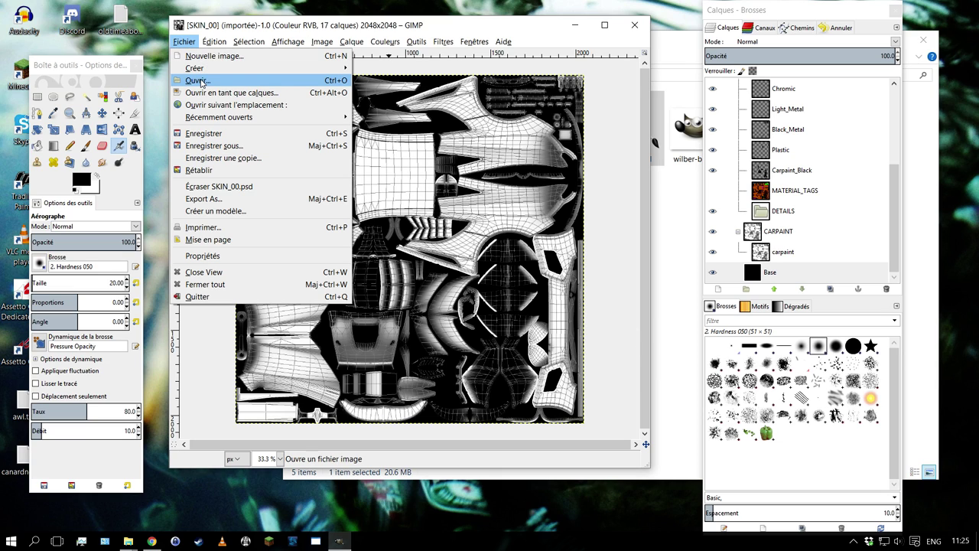
left_click(413, 29)
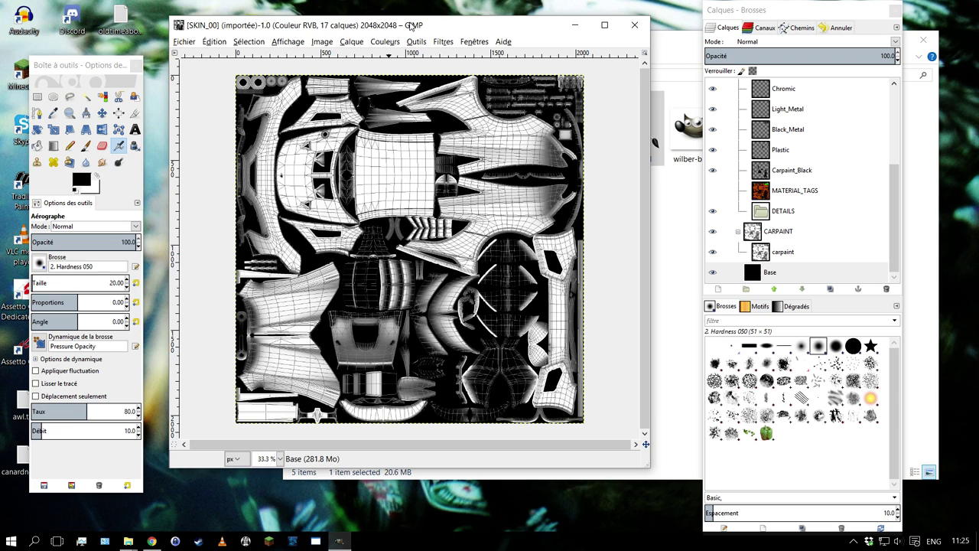
left_click_drag(413, 28, 365, 33)
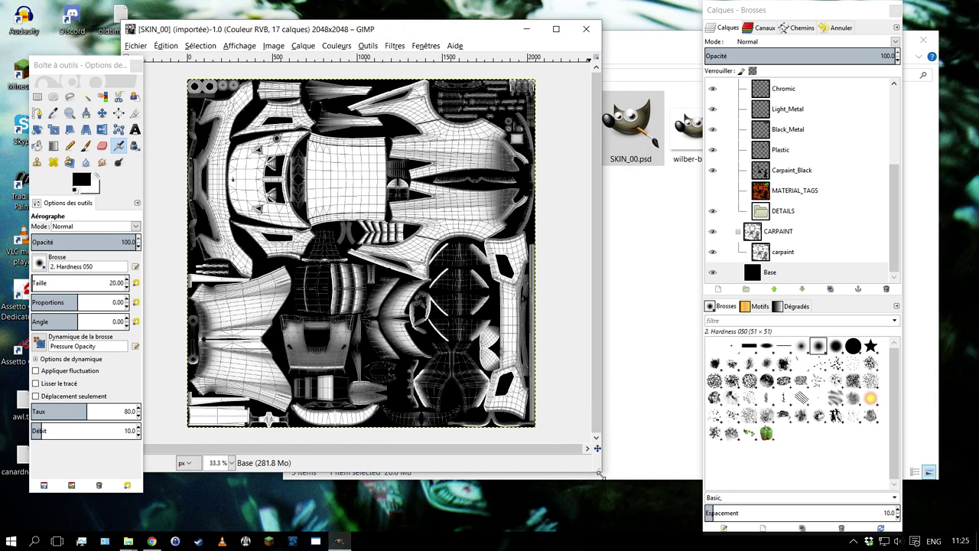
left_click_drag(600, 475, 689, 511)
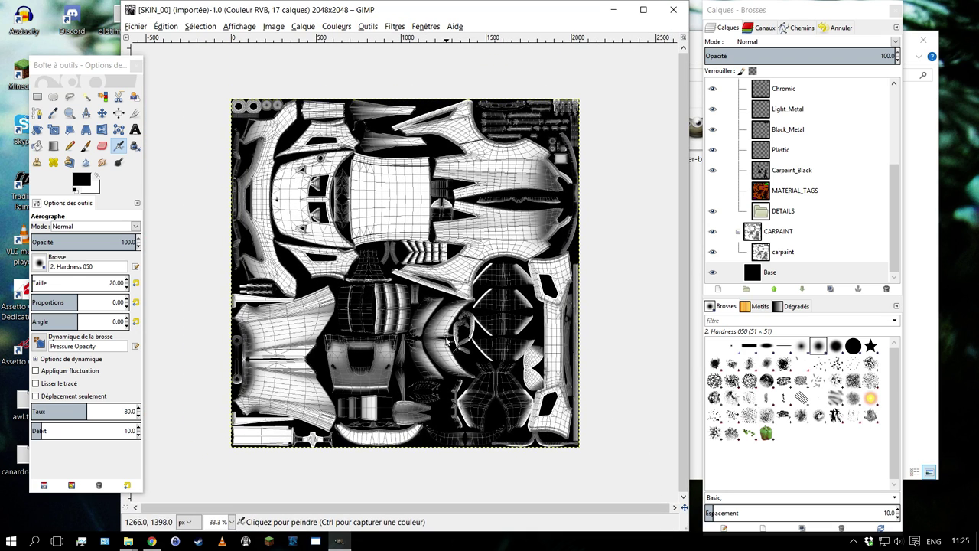
scroll(449, 341, "up", 1)
scroll(453, 333, "down", 1)
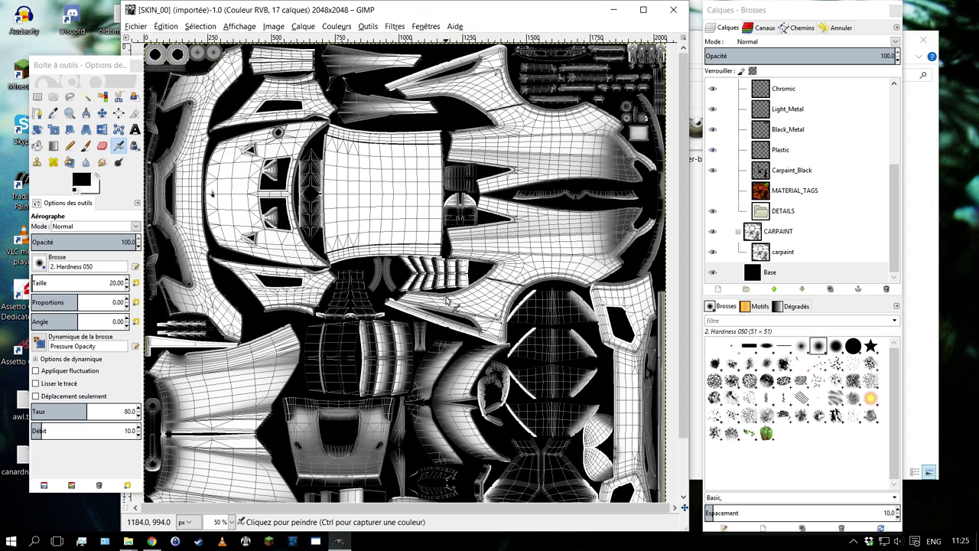
scroll(449, 300, "down", 1)
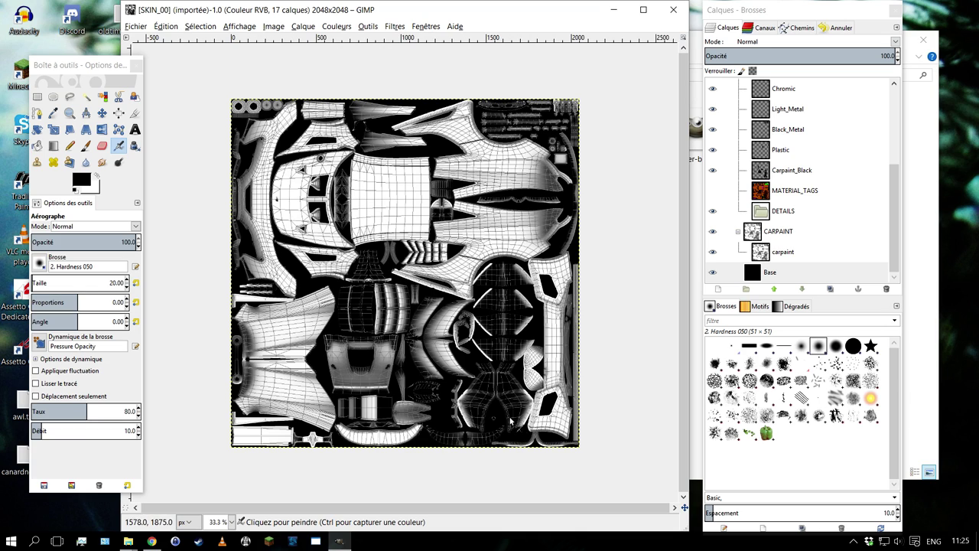
scroll(797, 196, "up", 3)
scroll(797, 195, "up", 2)
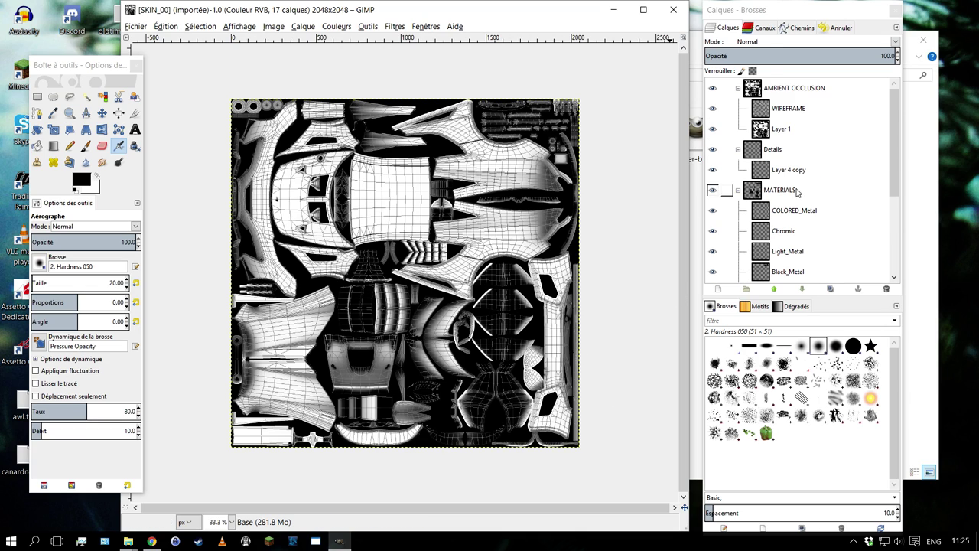
Collapse the MATERIALS and Details groups, then hide Details and the WIREFRAME layer
mouse_move(767, 22)
left_mouse_down()
mouse_move(798, 22)
mouse_move(788, 13)
left_mouse_up()
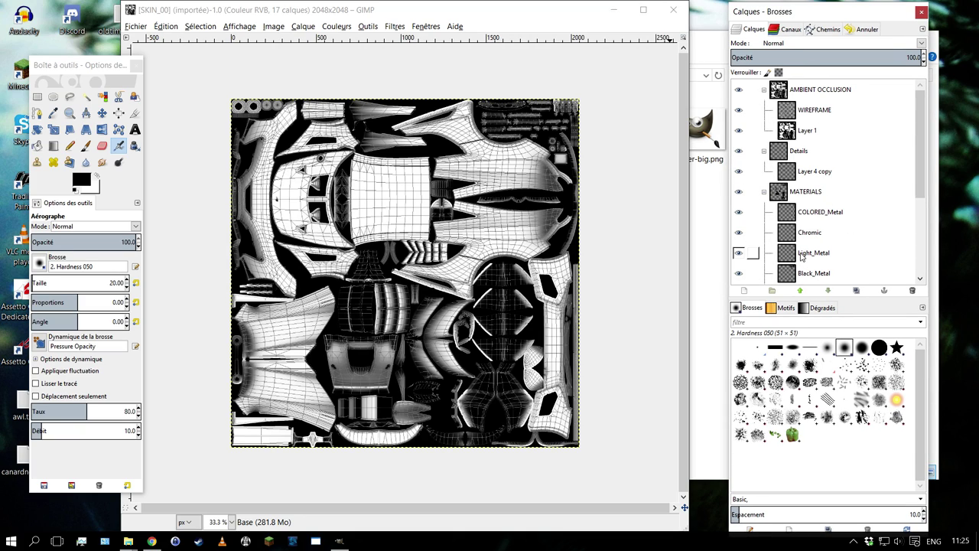
scroll(803, 257, "down", 2)
scroll(819, 260, "down", 2)
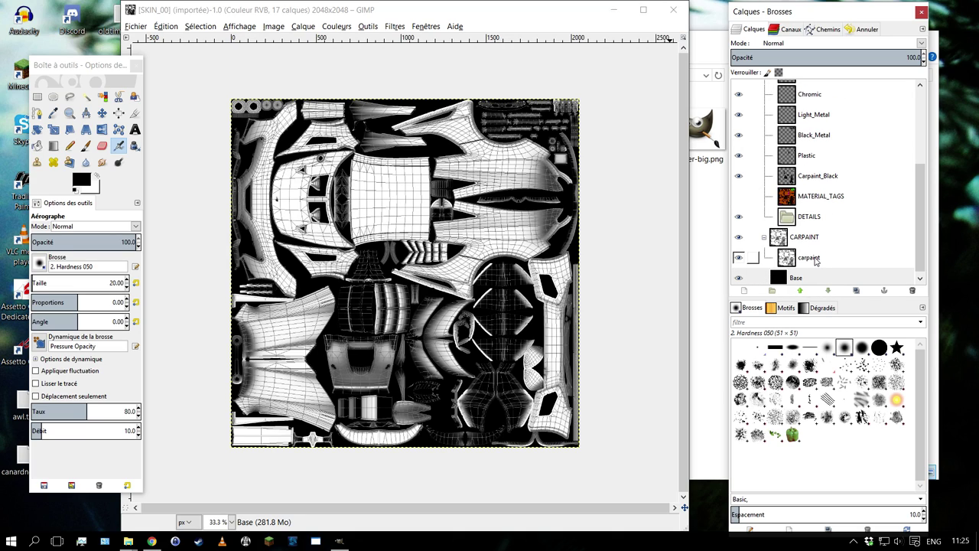
scroll(774, 242, "up", 2)
scroll(769, 210, "up", 2)
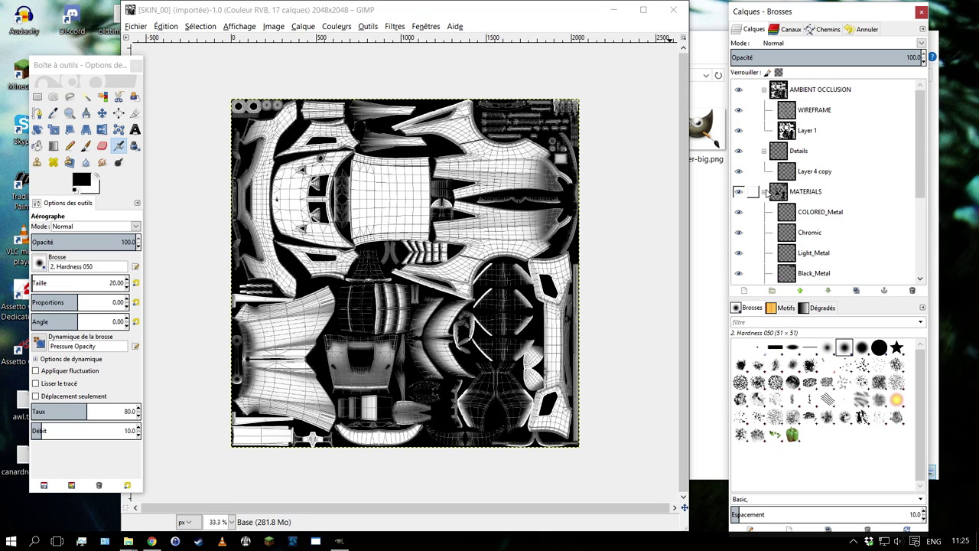
left_click(763, 191)
left_click(763, 150)
left_click(739, 153)
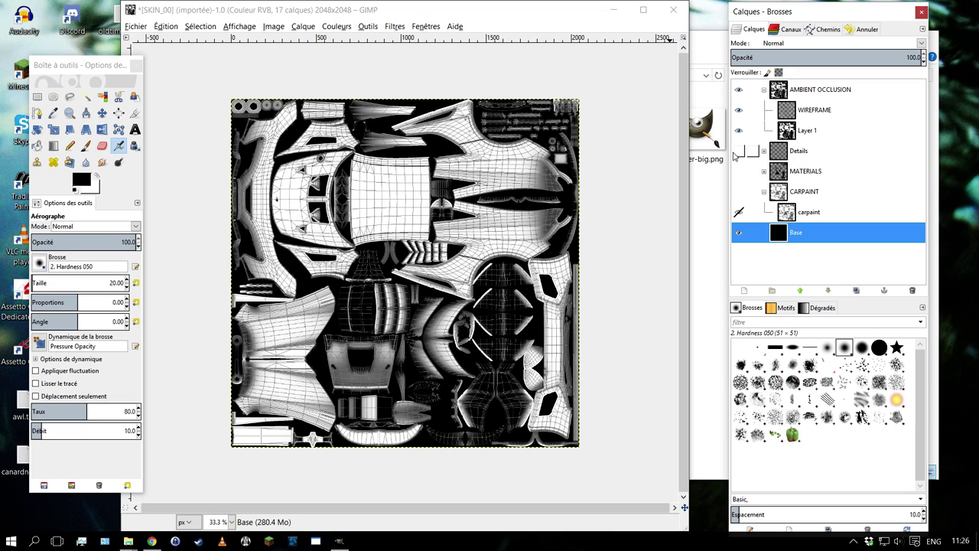
left_click(738, 109)
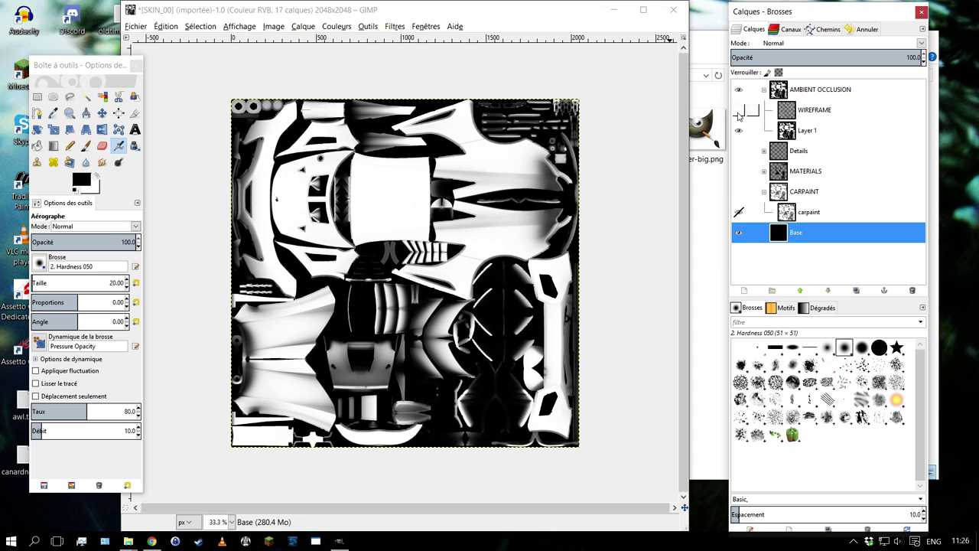
Toggle WIREFRAME, Layer 1 and AMBIENT OCCLUSION visibility until only the black Base layer shows
left_click(738, 110)
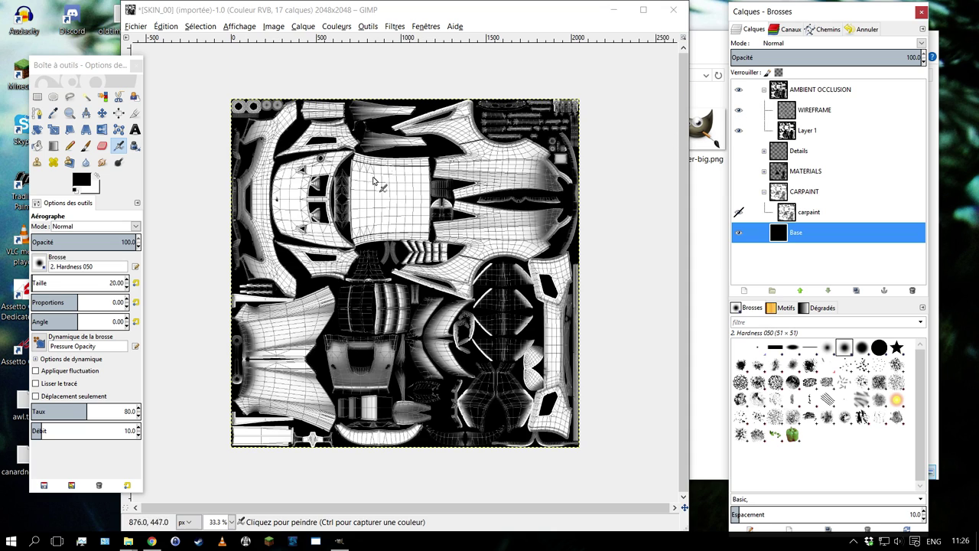
left_click(740, 110)
left_click(739, 110)
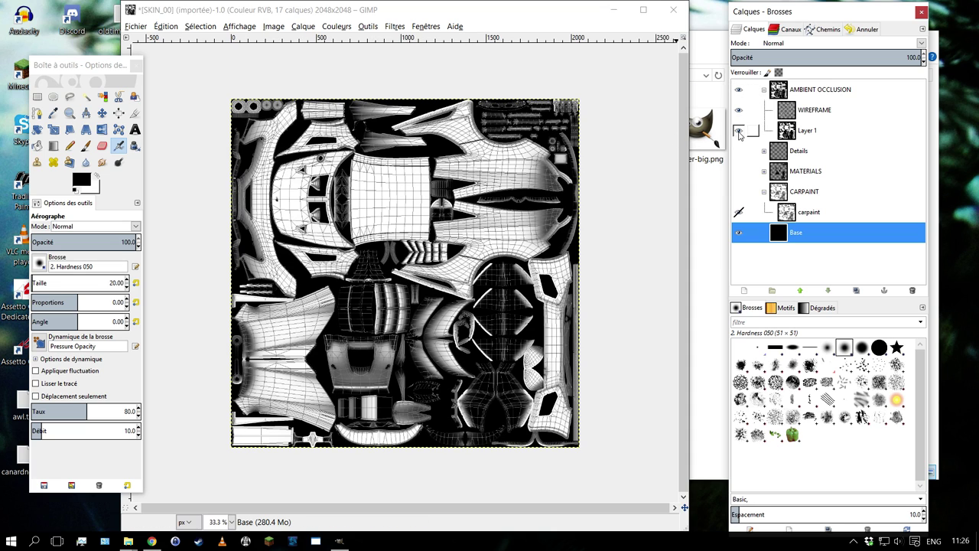
left_click(739, 131)
left_click(739, 131)
left_click(739, 110)
left_click(739, 131)
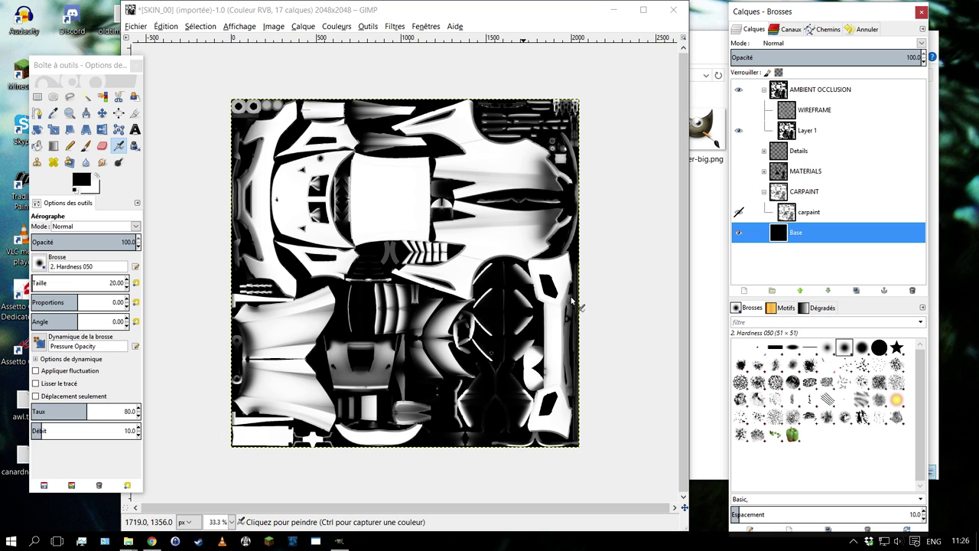
left_click(739, 110)
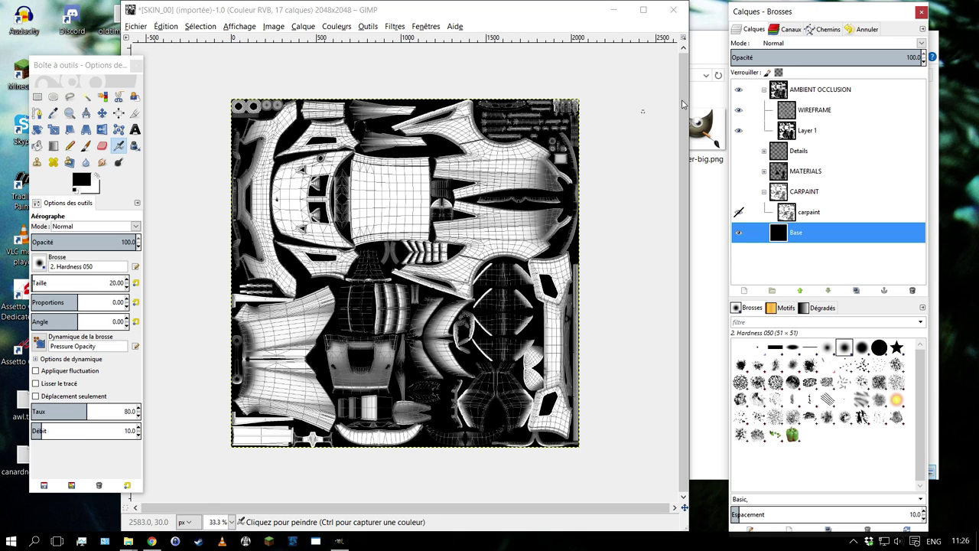
left_click(738, 89)
left_click(738, 89)
left_click(738, 90)
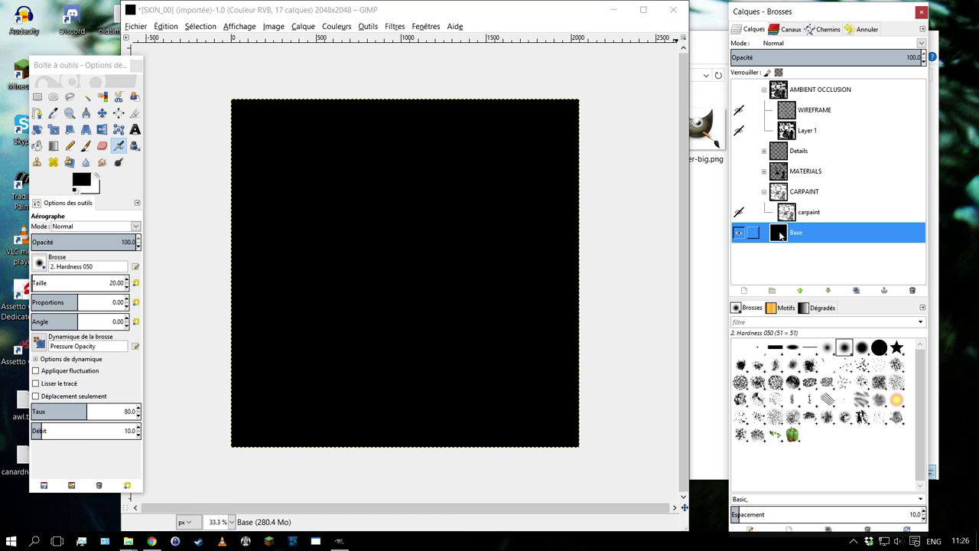
left_click(739, 234)
right_click(801, 267)
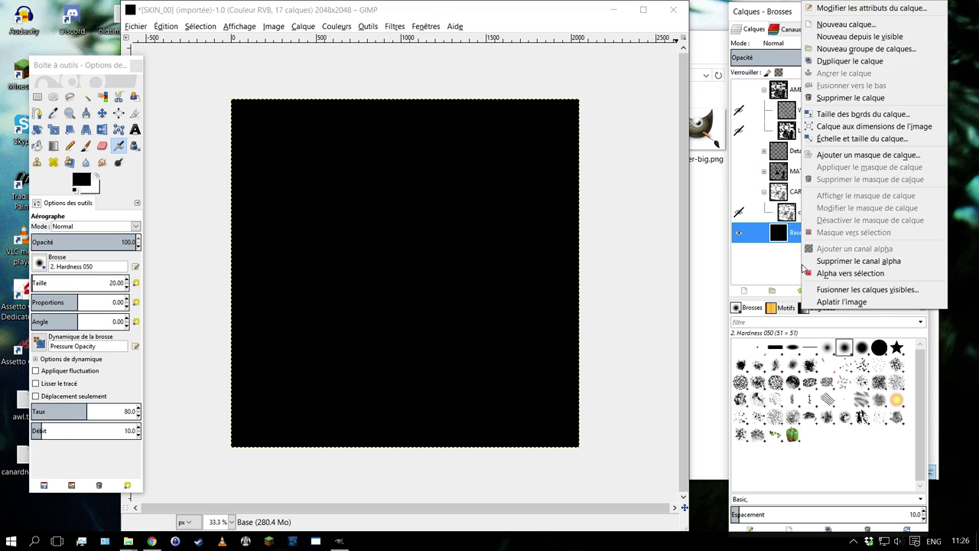
right_click(779, 266)
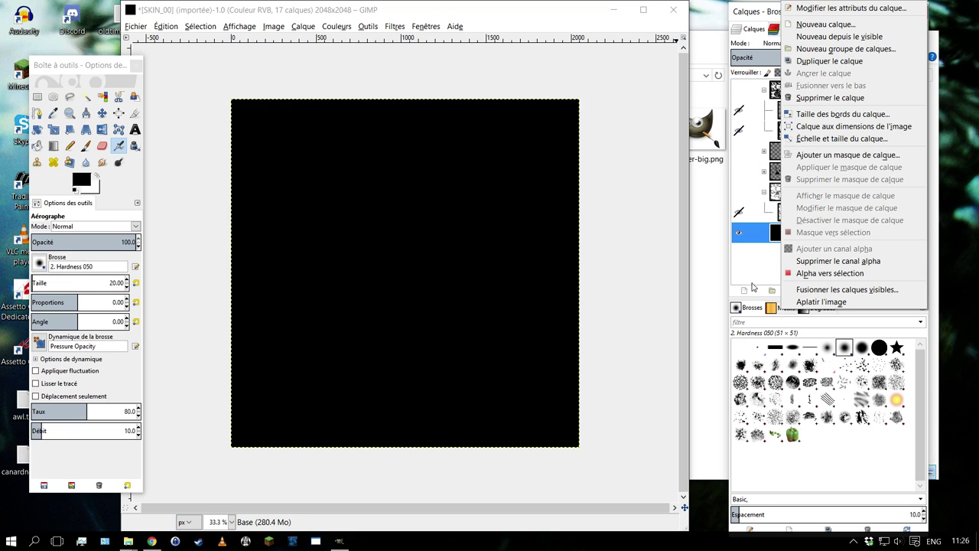
right_click(755, 277)
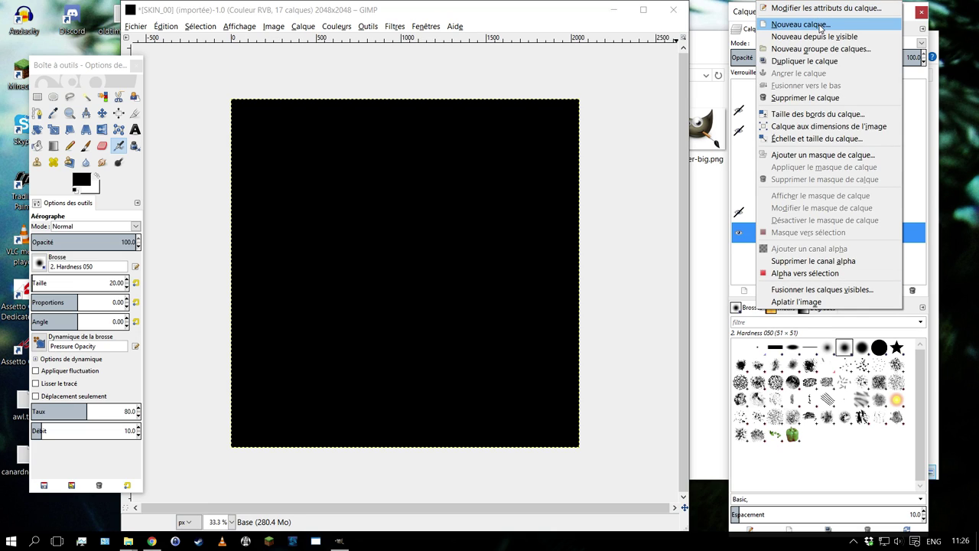
left_click(821, 29)
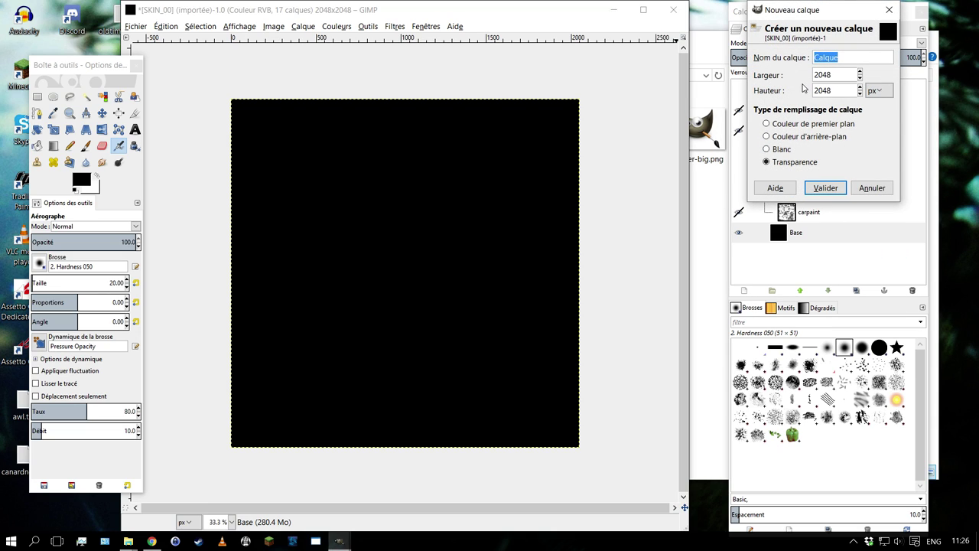
left_click(768, 125)
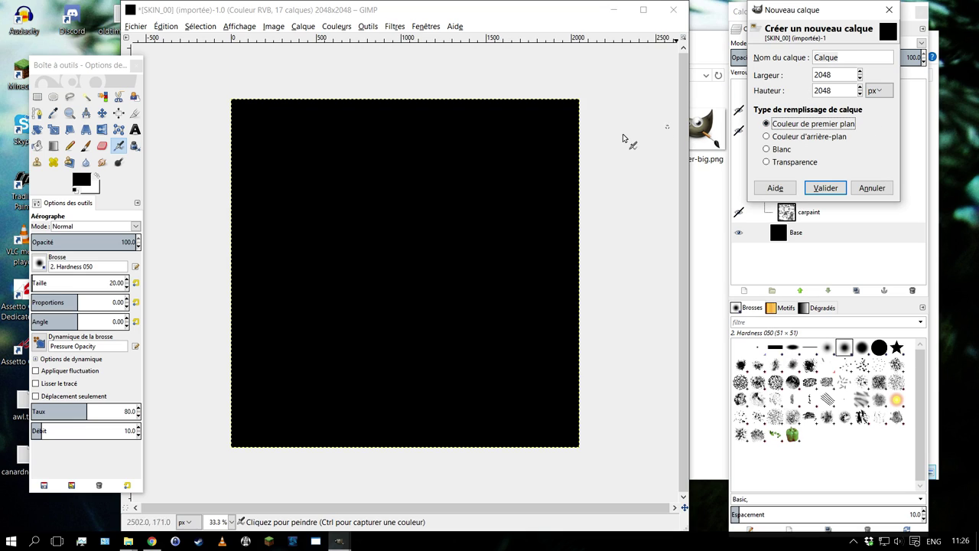
left_click(825, 188)
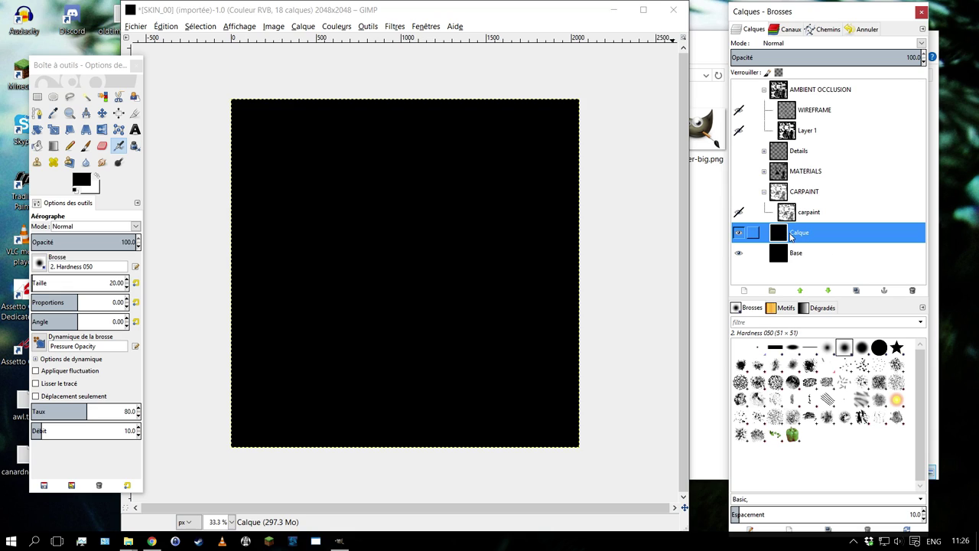
right_click(791, 237)
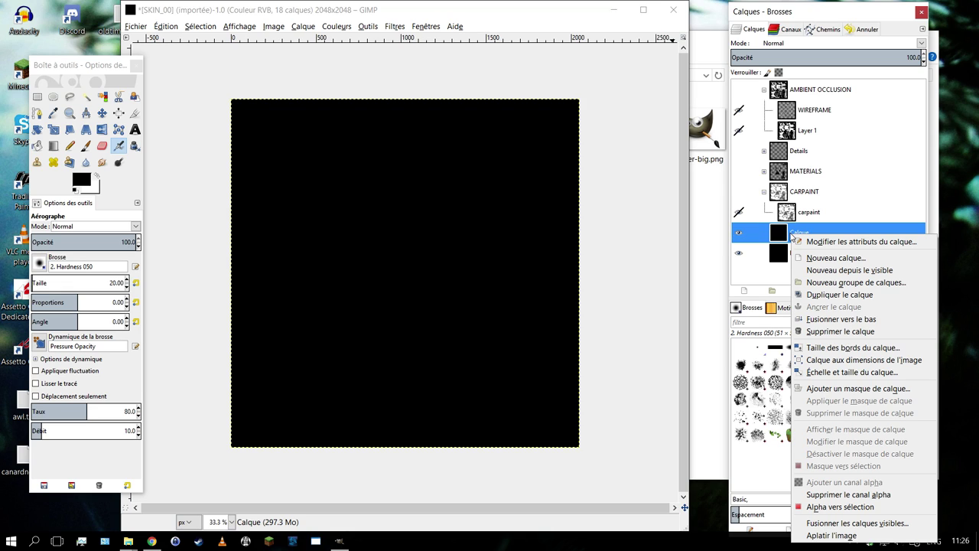
left_click(873, 334)
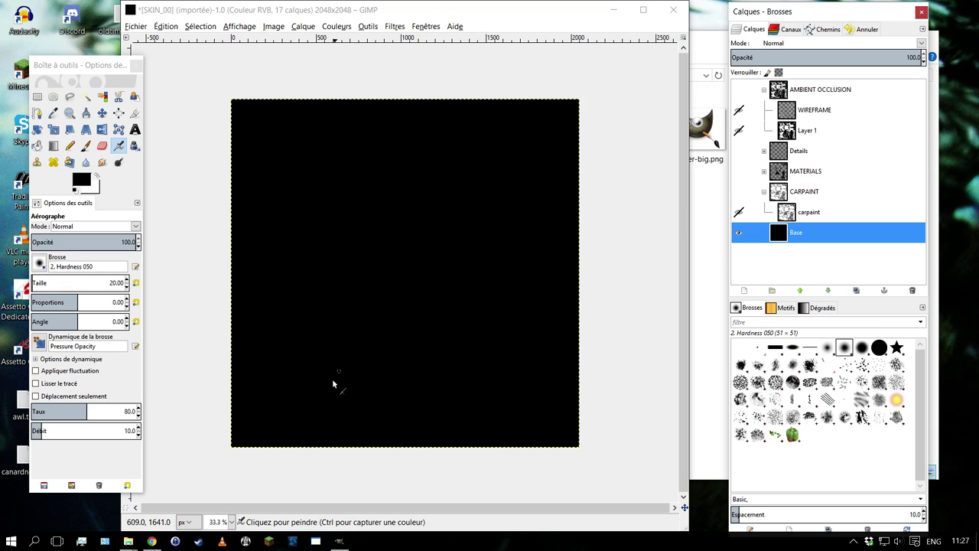
mouse_move(129, 541)
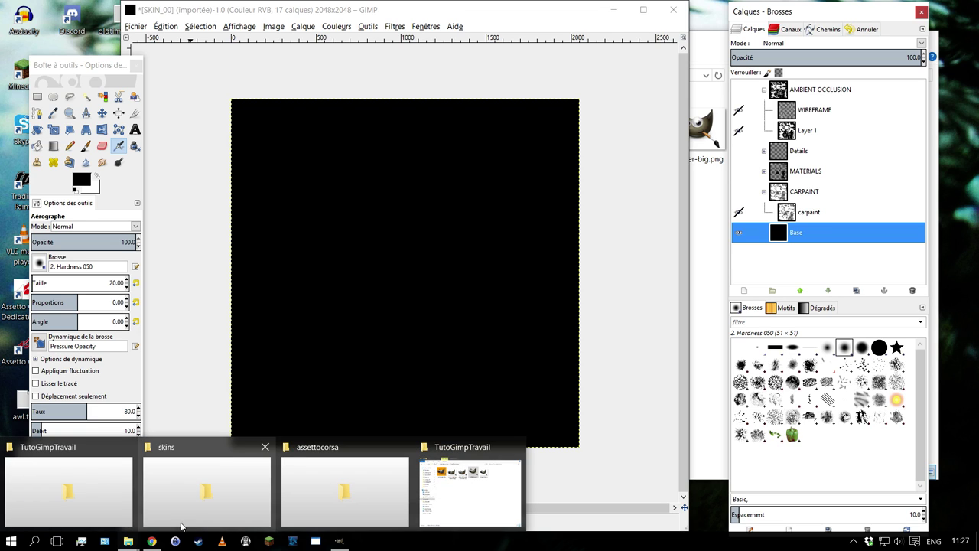
Open gimp-logo.jpg from TutoGimpTravail in GIMP as a 250×250 image beside SKIN_00
left_click(449, 491)
left_click(413, 129)
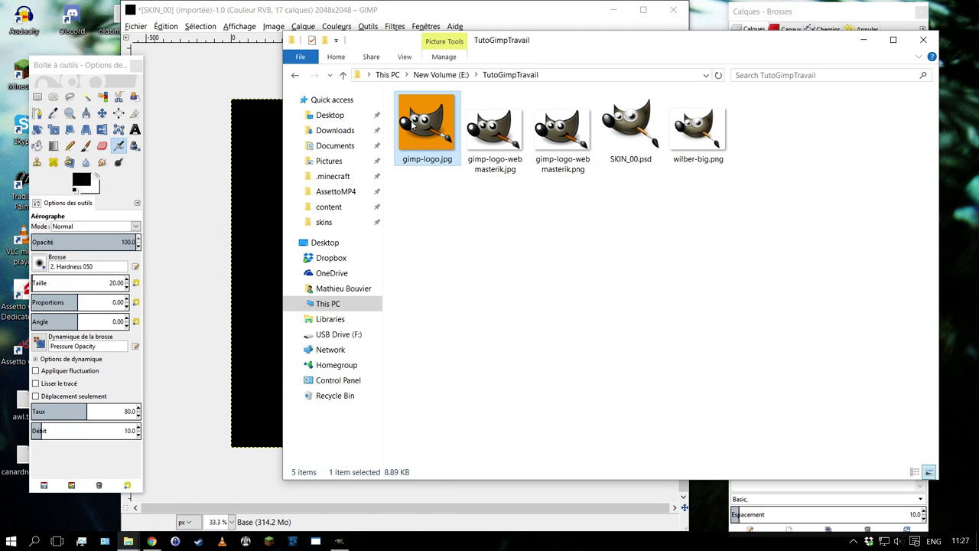
right_click(421, 115)
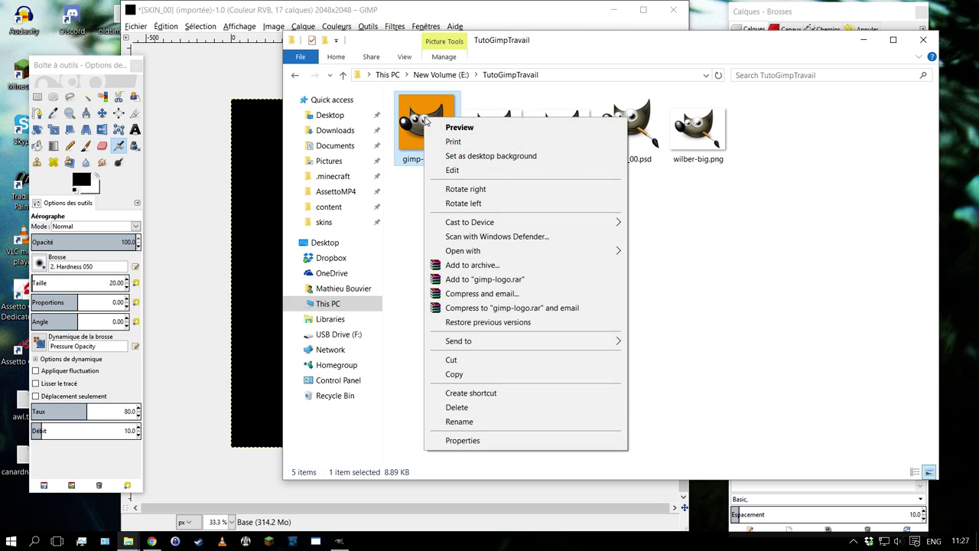
mouse_move(463, 250)
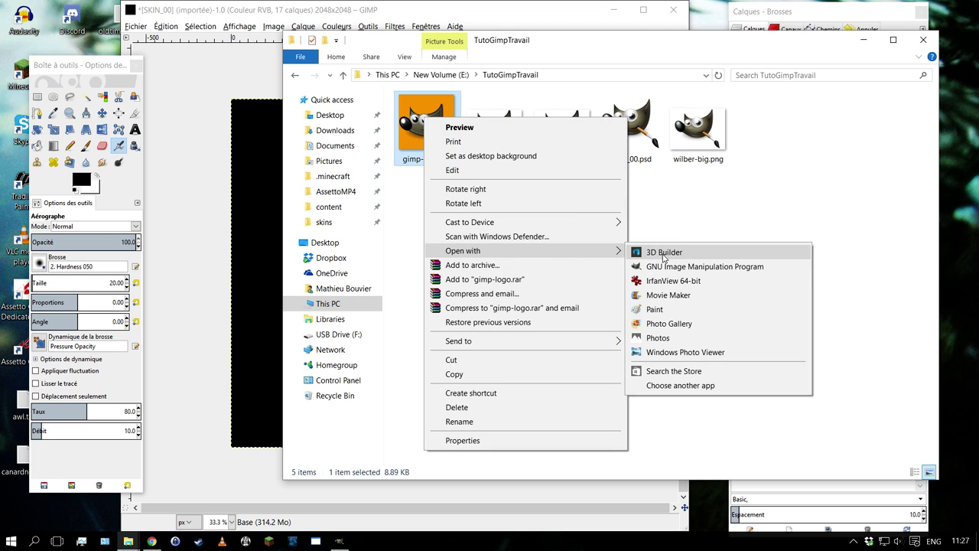
left_click(688, 267)
left_click(864, 40)
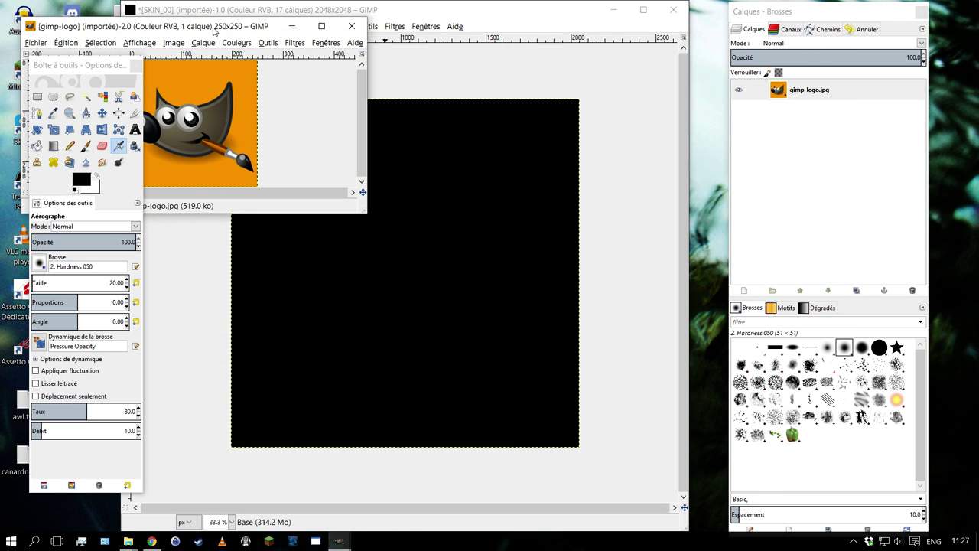
Sample the GIMP logo's orange as the foreground colour and save it to the colour history
left_click_drag(114, 25, 310, 68)
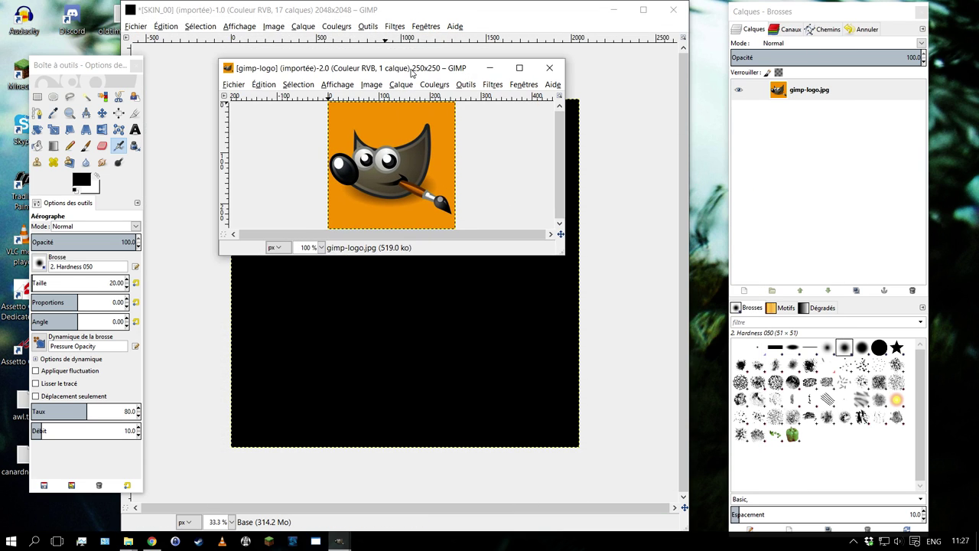
left_click(53, 116)
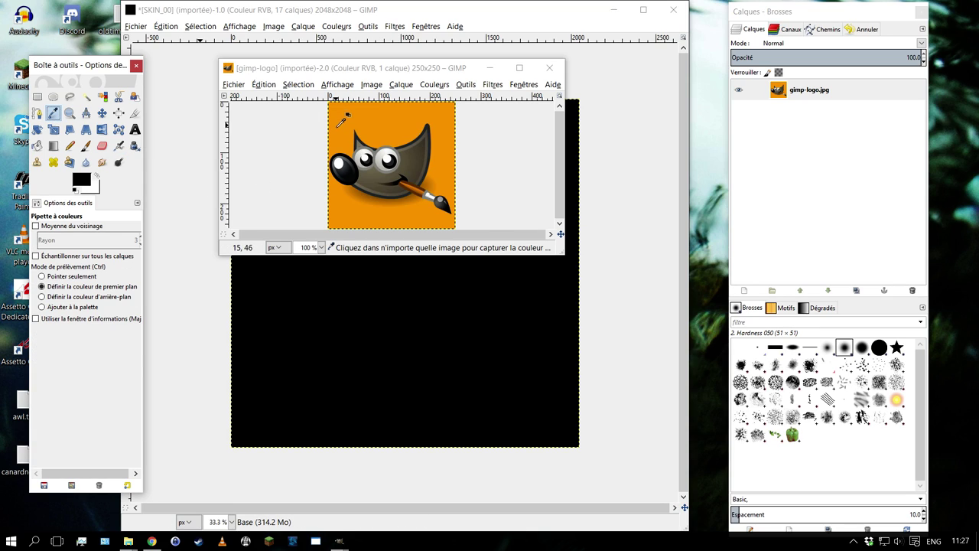
left_click(342, 123)
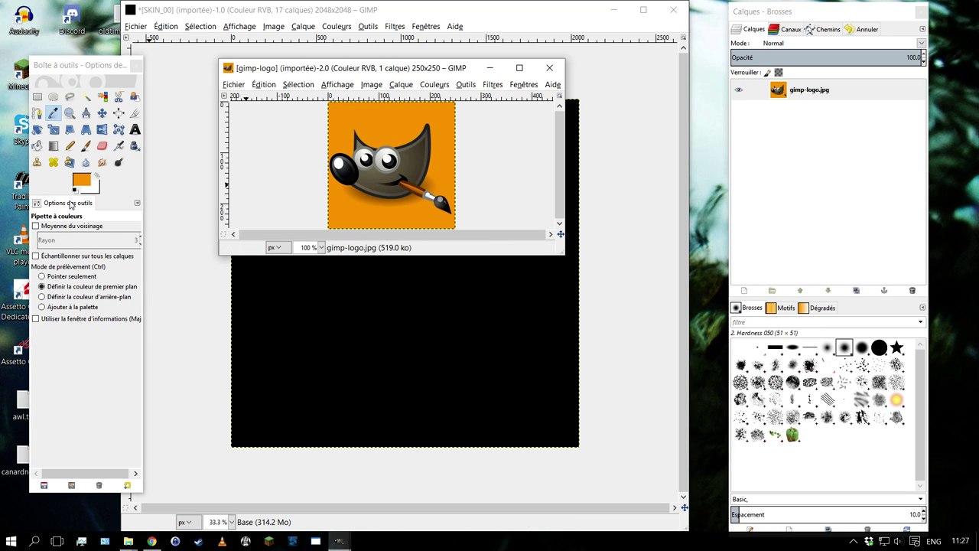
left_click(85, 180)
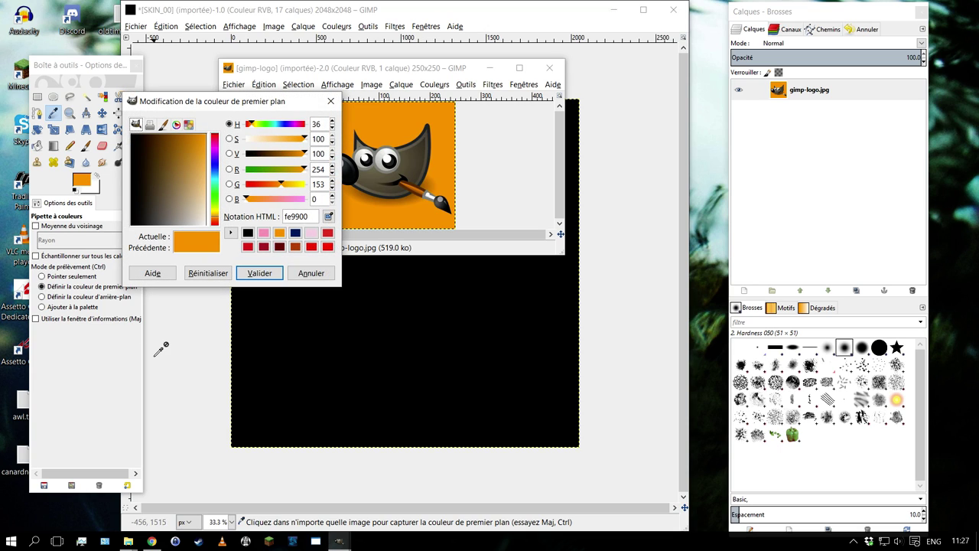
left_click(231, 233)
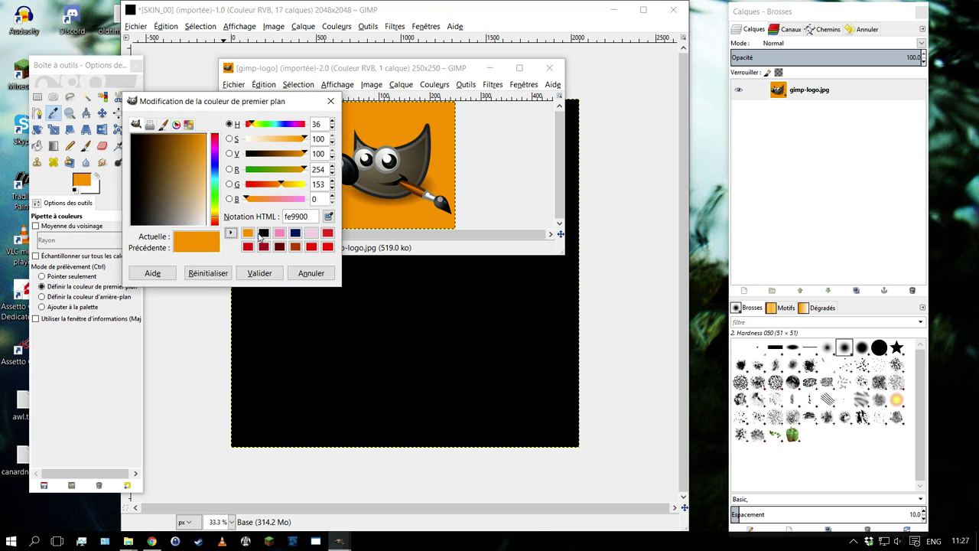
left_click(259, 272)
Close the logo image, bucket-fill the Base layer orange, and show AMBIENT OCCLUSION again
left_click(550, 67)
left_click(749, 232)
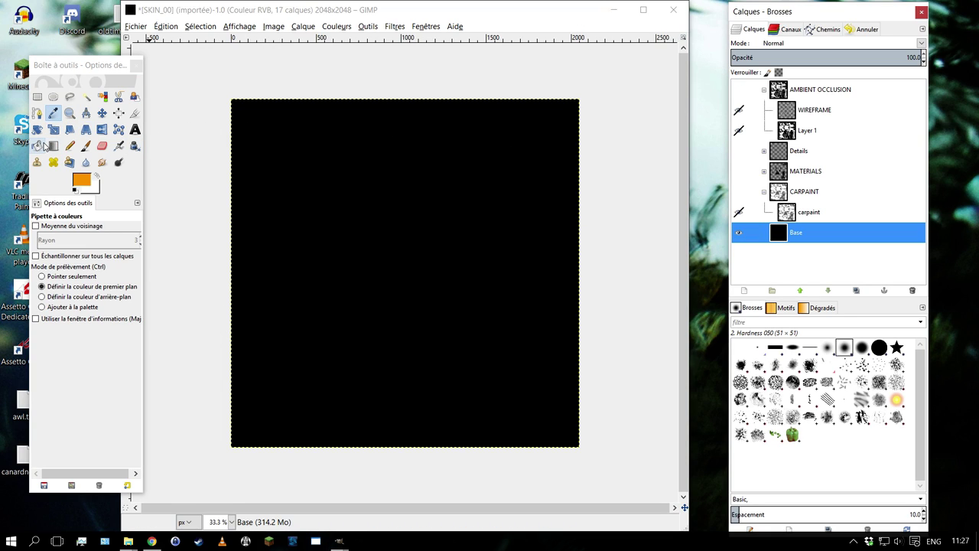
left_click(36, 146)
left_click(393, 290)
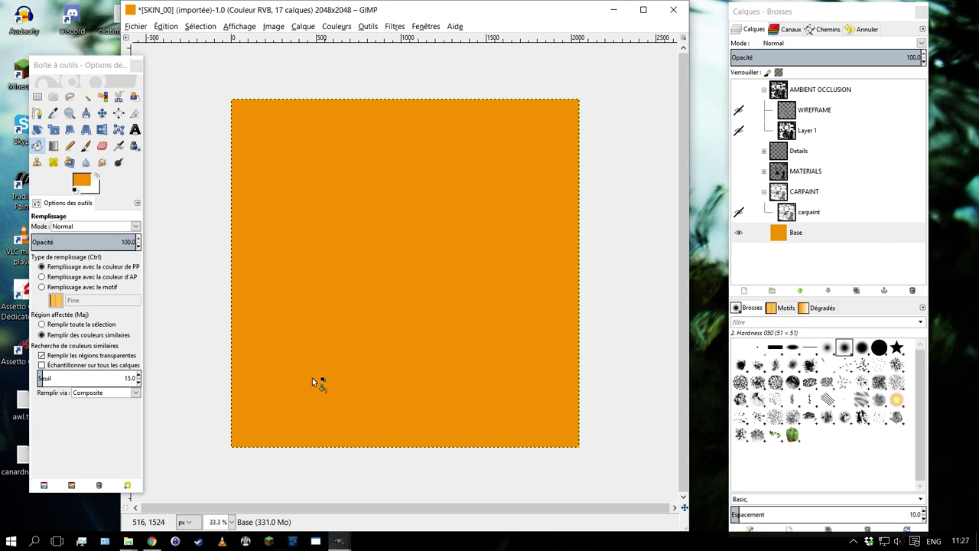
left_click(739, 90)
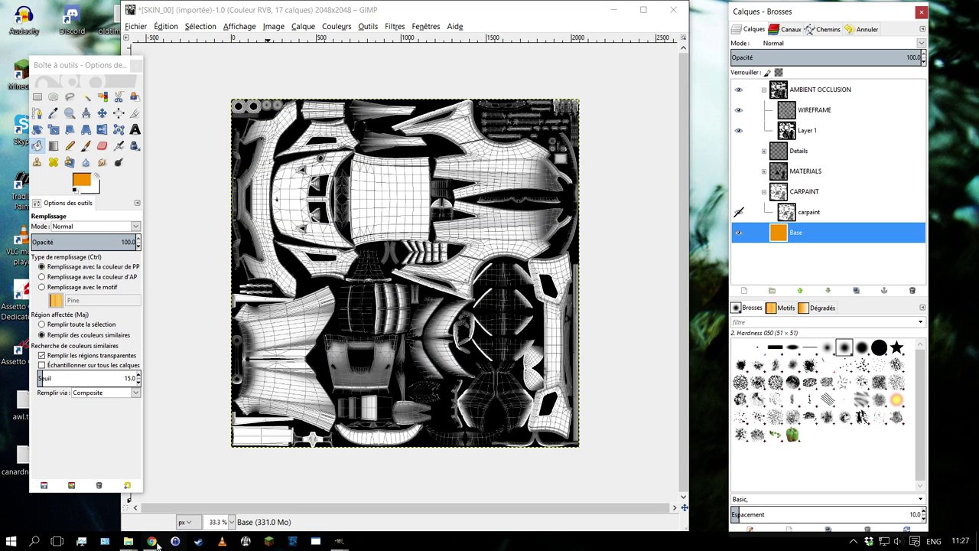
mouse_move(127, 540)
left_click(454, 495)
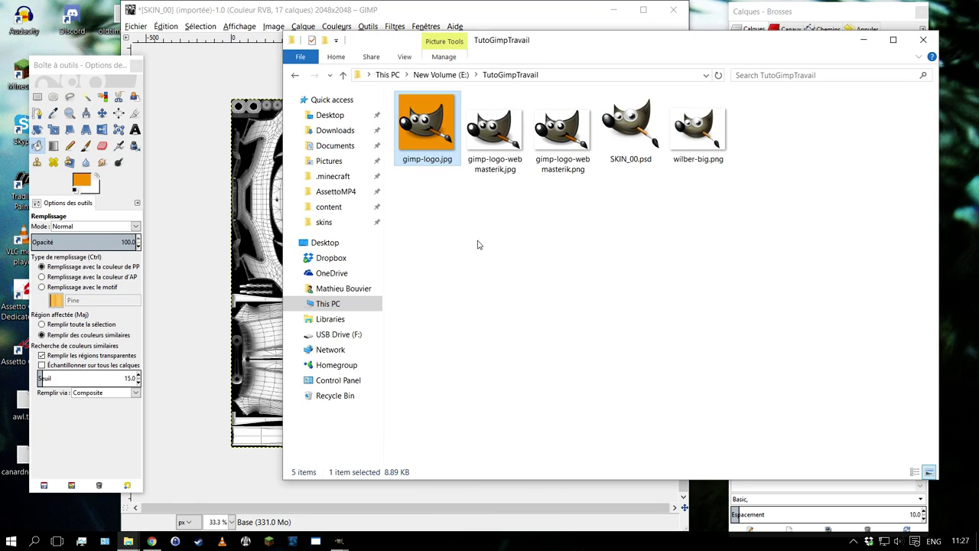
Open gimp-logo-webmasterik.png (700×509) with Edit with GIMP and position its window lower
left_click(562, 130)
left_click_drag(604, 59, 219, 109)
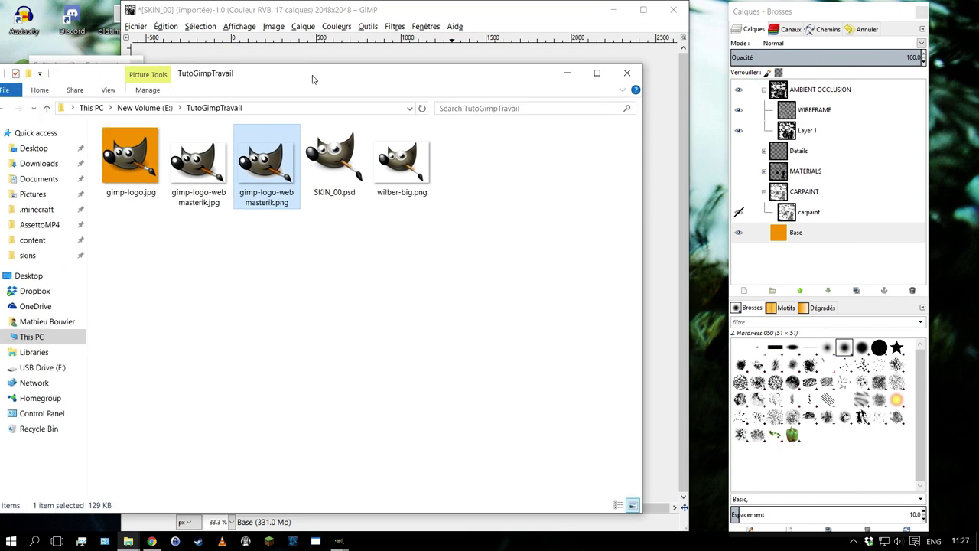
right_click(173, 191)
left_click(221, 198)
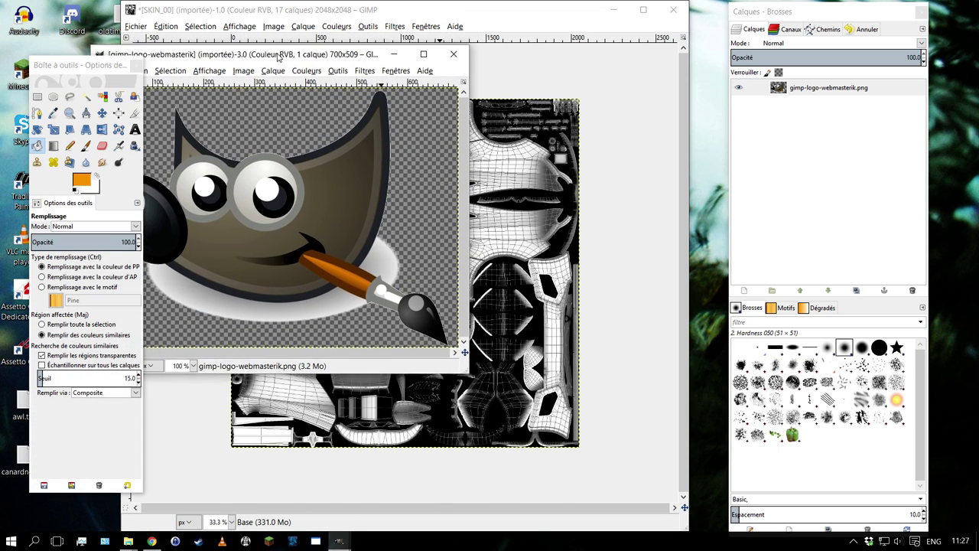
left_click_drag(241, 61, 234, 135)
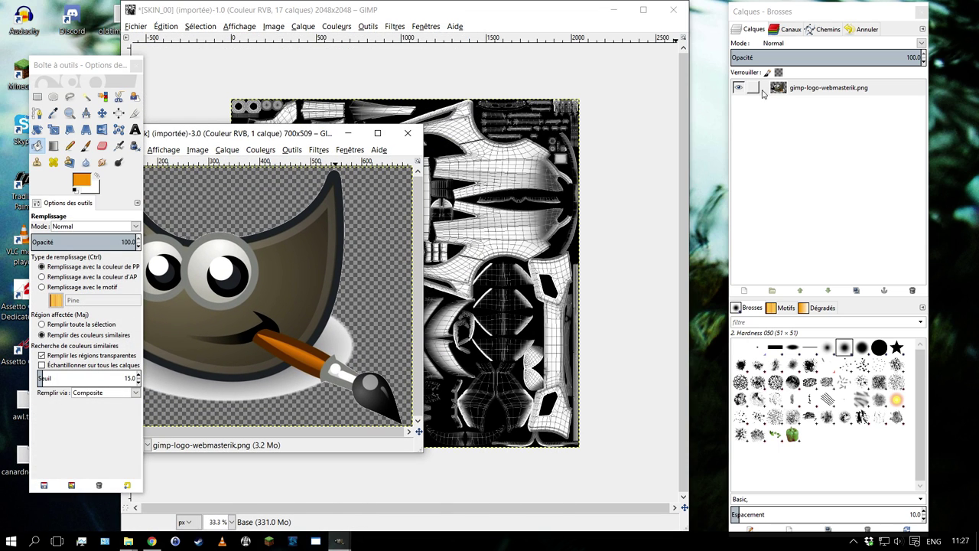
left_click_drag(224, 139, 245, 351)
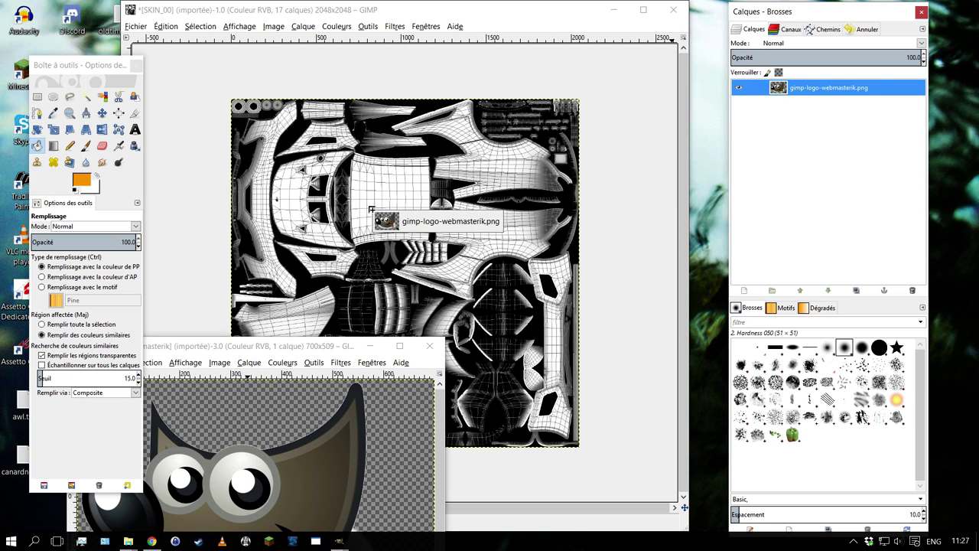
Copy the logo layer onto SKIN_00, move it to the top of the stack, and shift it upward
left_click_drag(785, 88, 359, 218)
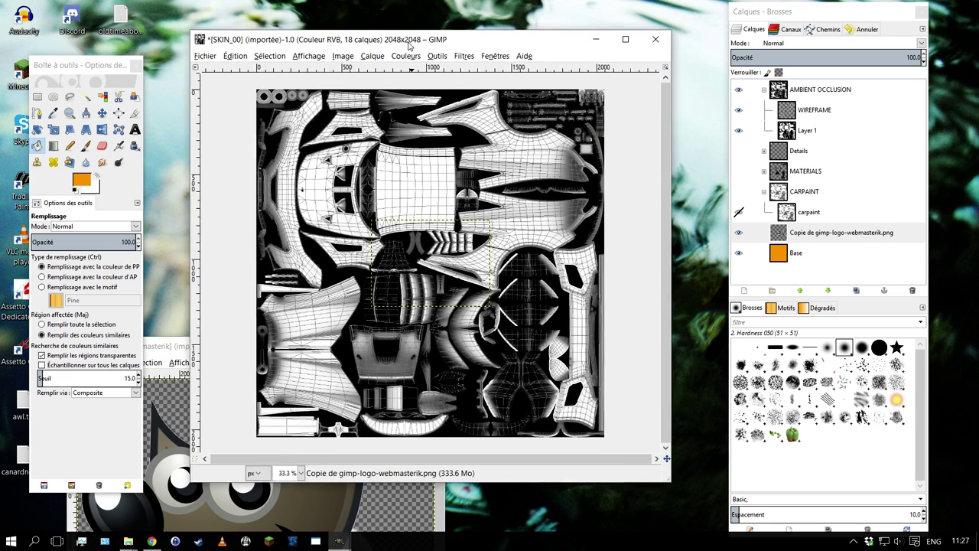
left_click_drag(341, 38, 413, 49)
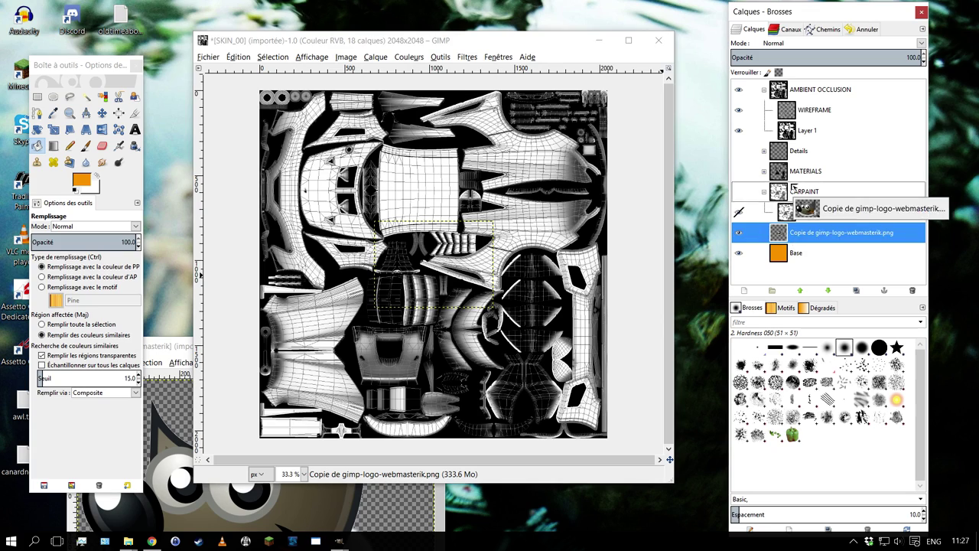
left_click_drag(790, 240, 784, 91)
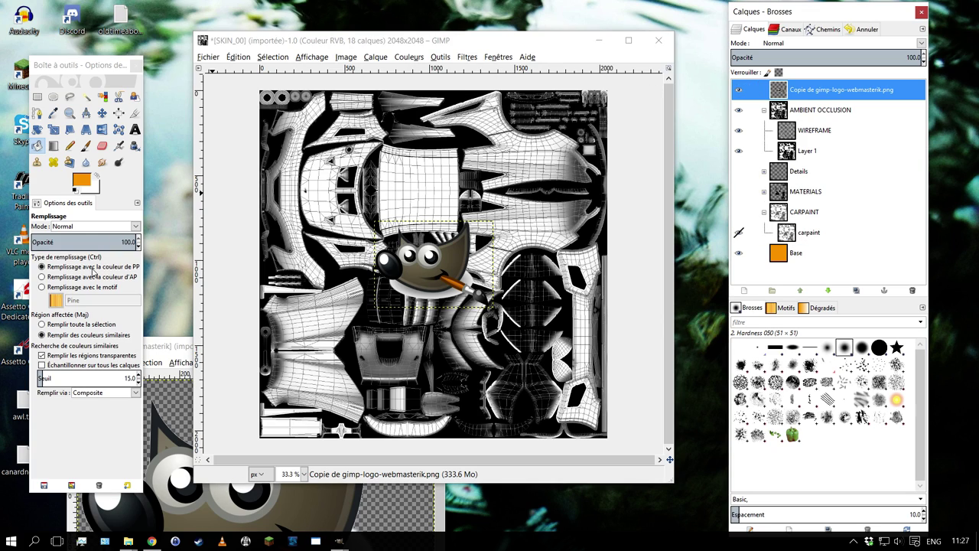
left_click(102, 114)
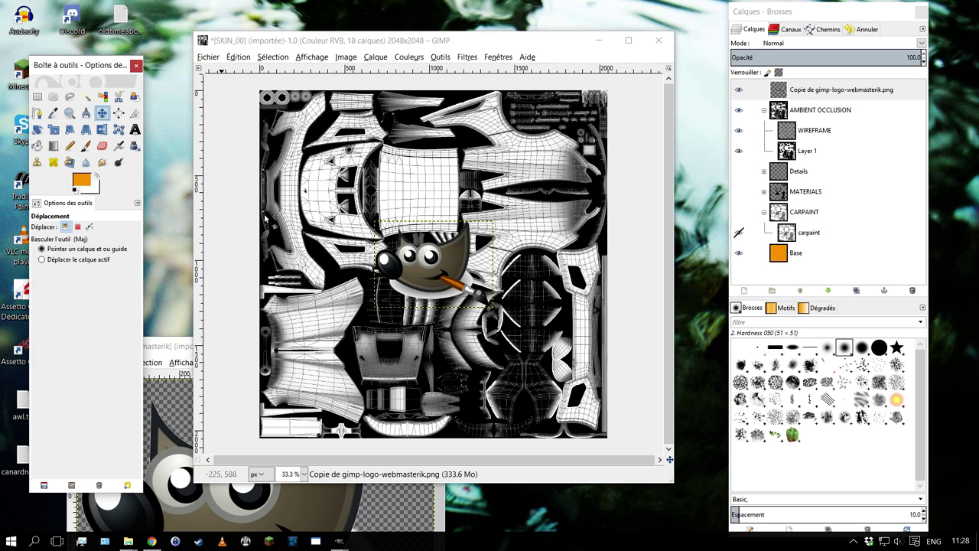
mouse_move(426, 274)
left_mouse_down()
mouse_move(405, 192)
mouse_move(408, 200)
left_mouse_up()
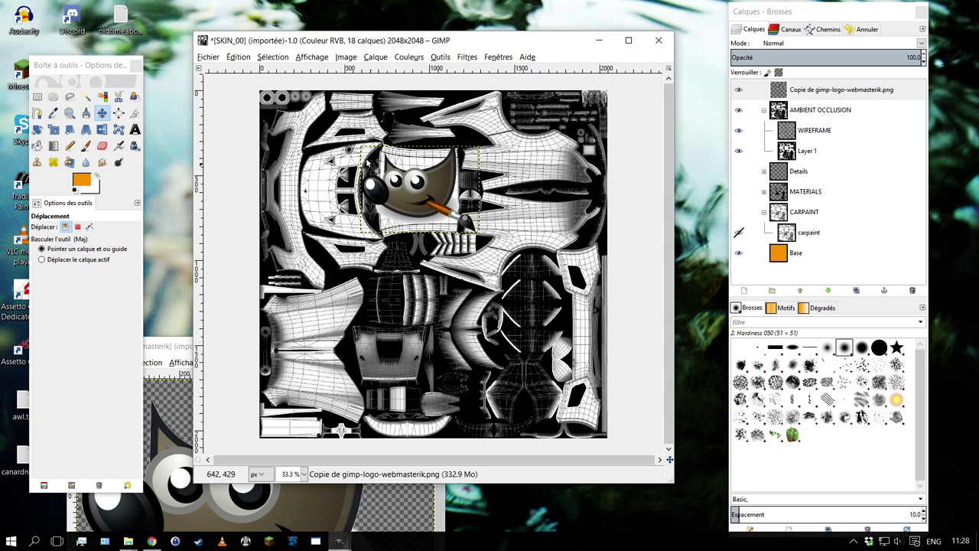
left_click_drag(445, 42, 416, 42)
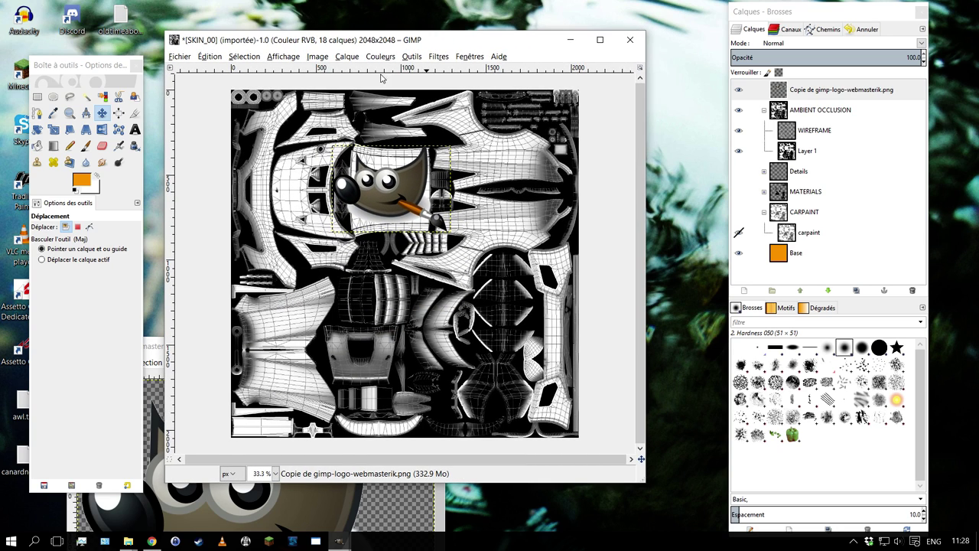
left_click(317, 59)
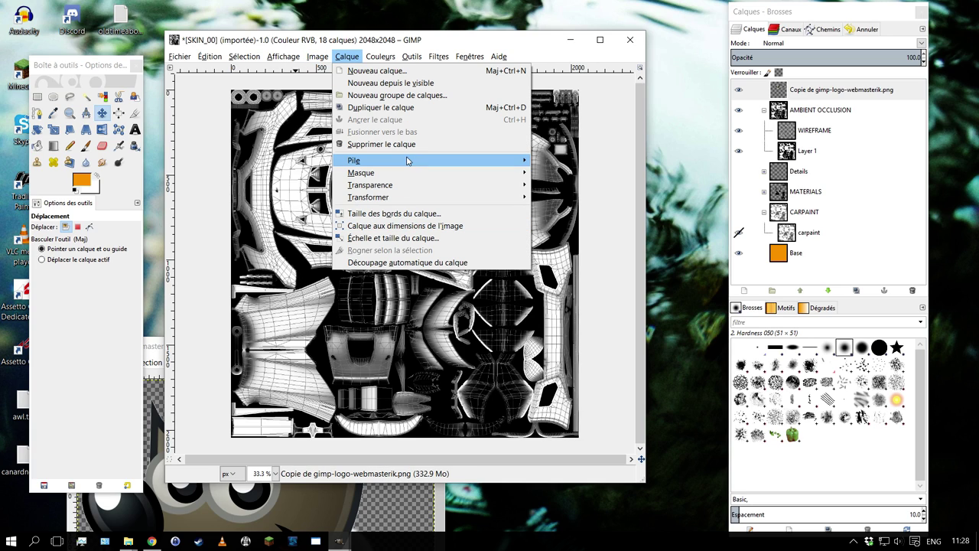
mouse_move(368, 198)
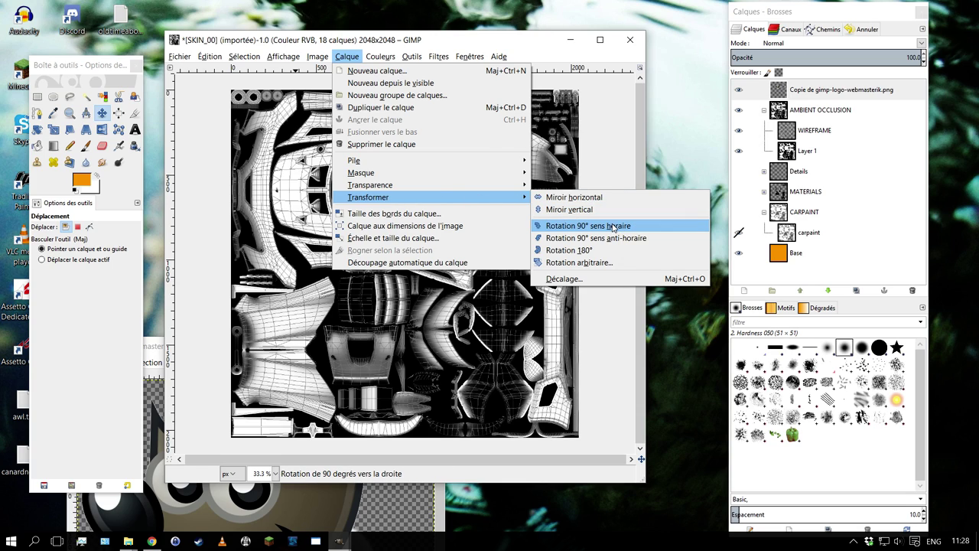
Rotate the Wilber logo layer 90° clockwise via Calque > Transformer
left_click(613, 228)
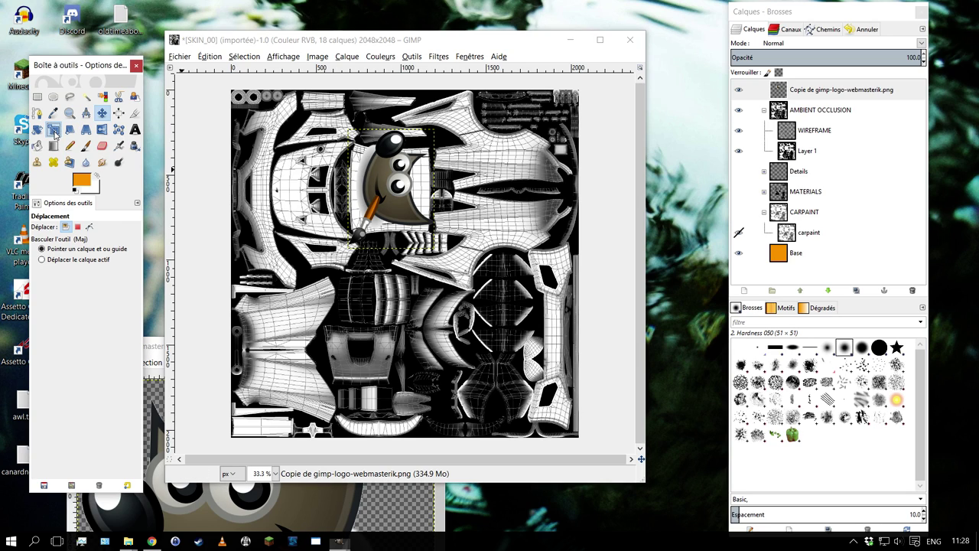
left_click(53, 132)
left_click(348, 58)
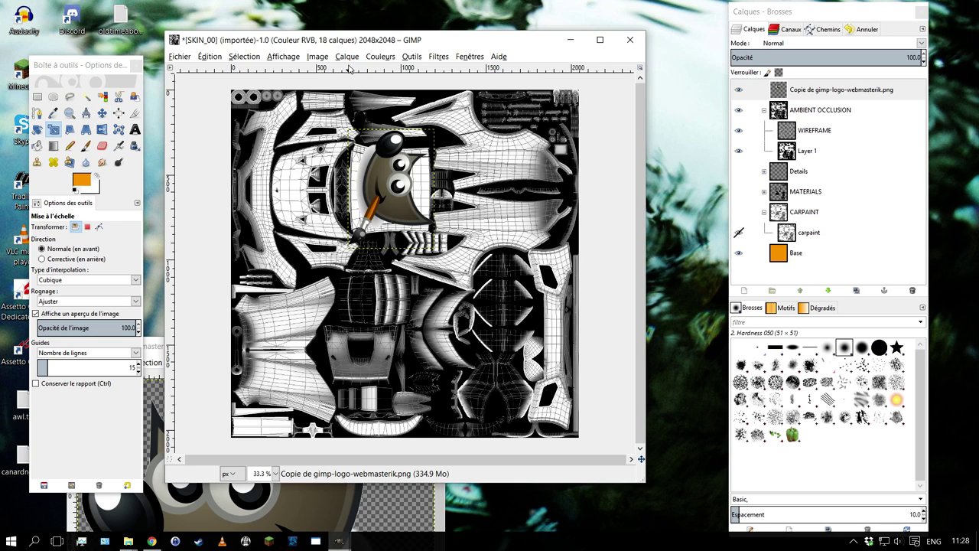
Scale the logo layer proportionally to 357×491 pixels
left_click(390, 184)
left_click(196, 159)
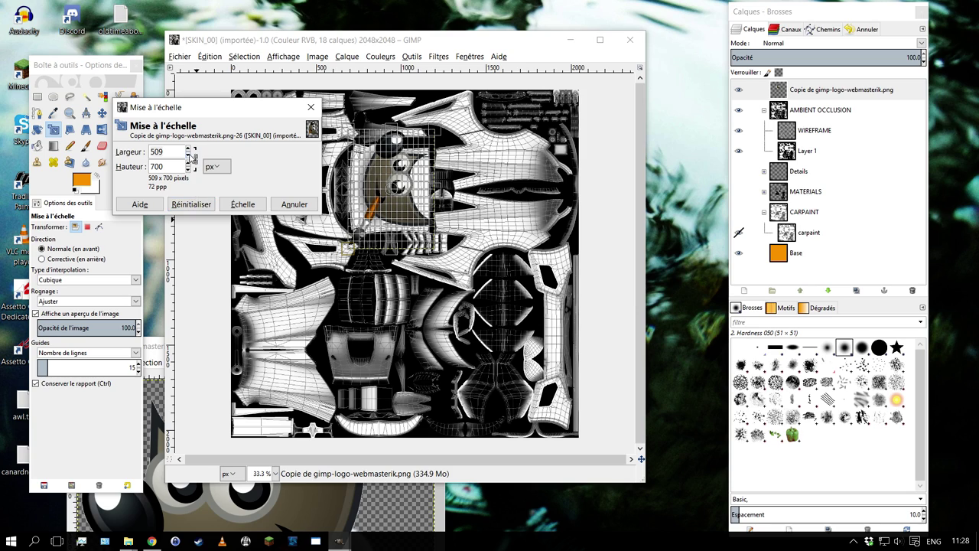
left_click(188, 156)
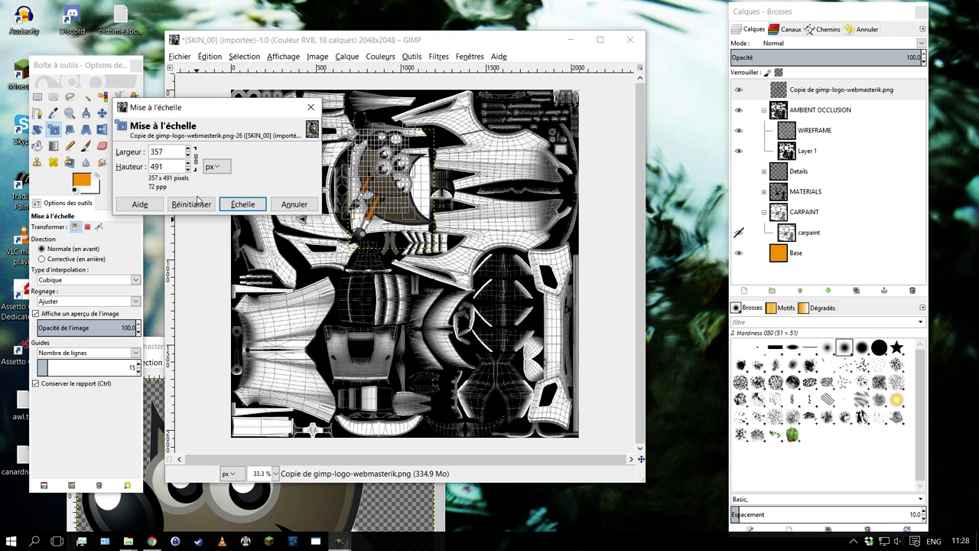
left_click(250, 205)
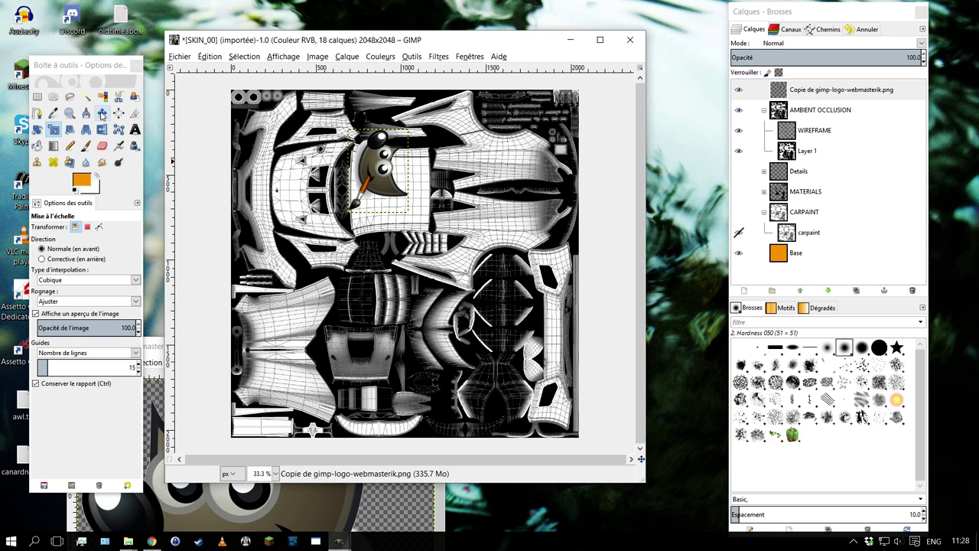
Move the resized logo slightly right and down on the template
key("m")
left_click_drag(383, 163, 395, 185)
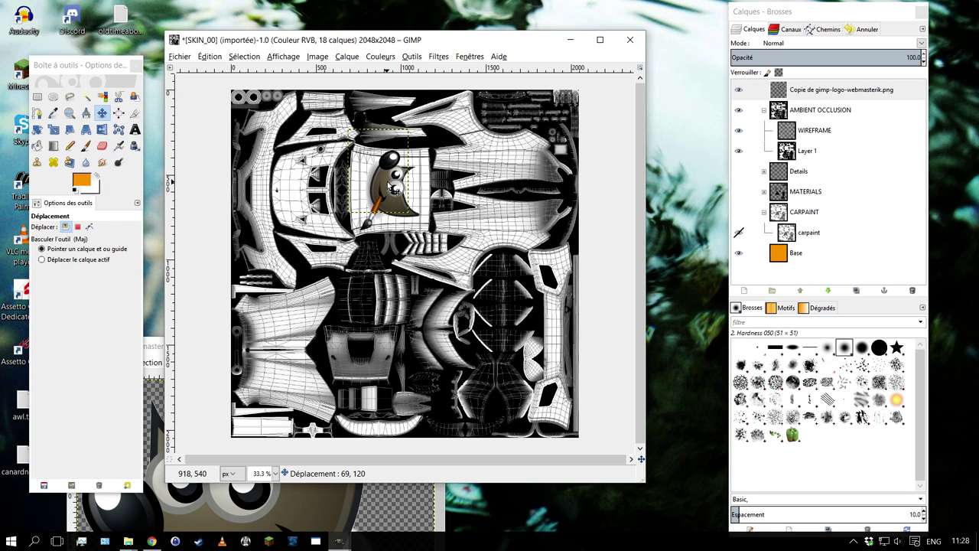
left_click_drag(392, 187, 397, 191)
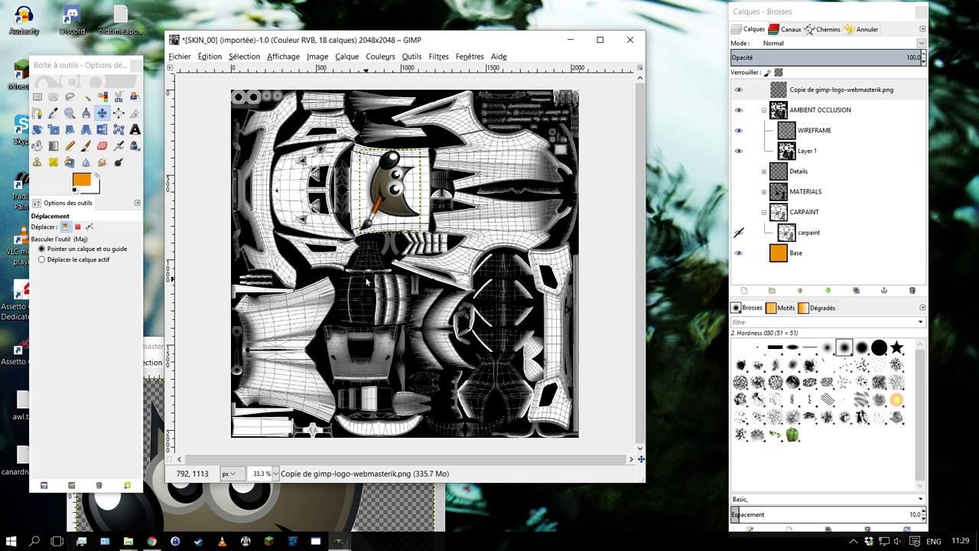
Add a '00' text layer in a new text box on the template
scroll(367, 283, "up", 1, "ctrl")
scroll(367, 283, "down", 2)
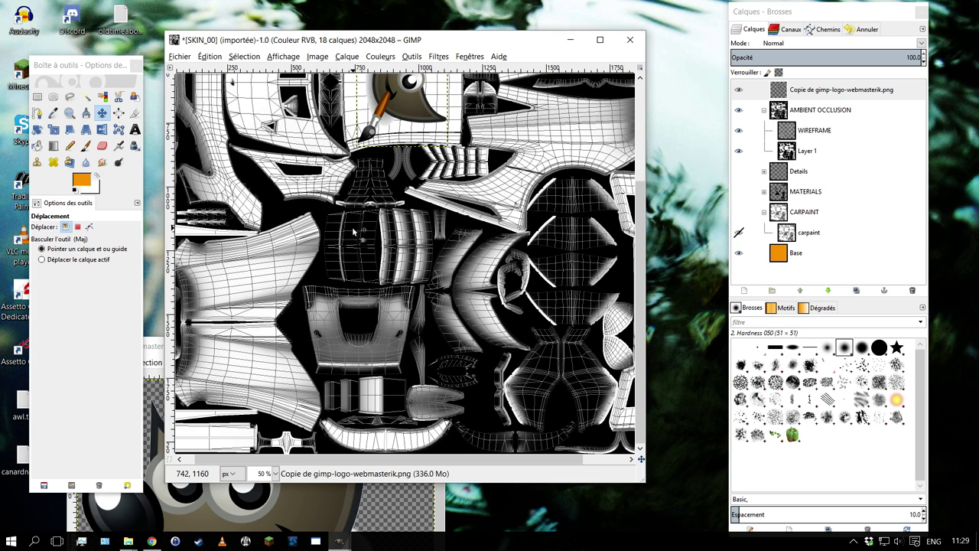
left_click(135, 130)
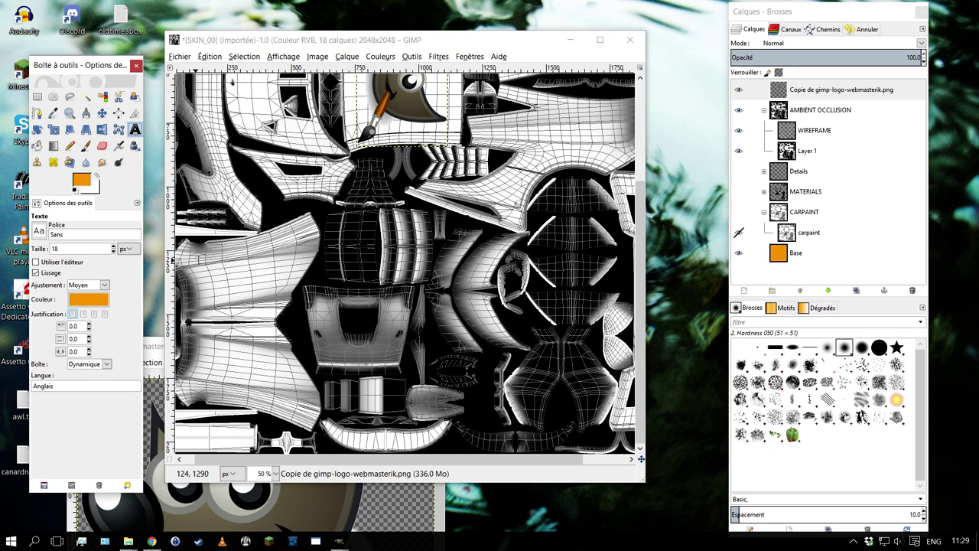
mouse_move(202, 252)
left_mouse_down()
mouse_move(263, 291)
mouse_move(233, 267)
left_mouse_up()
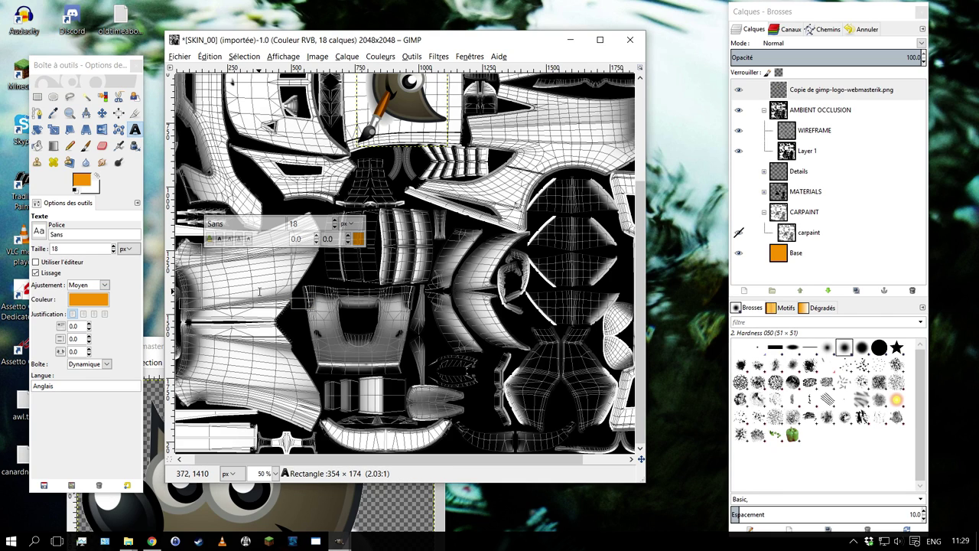
type("00")
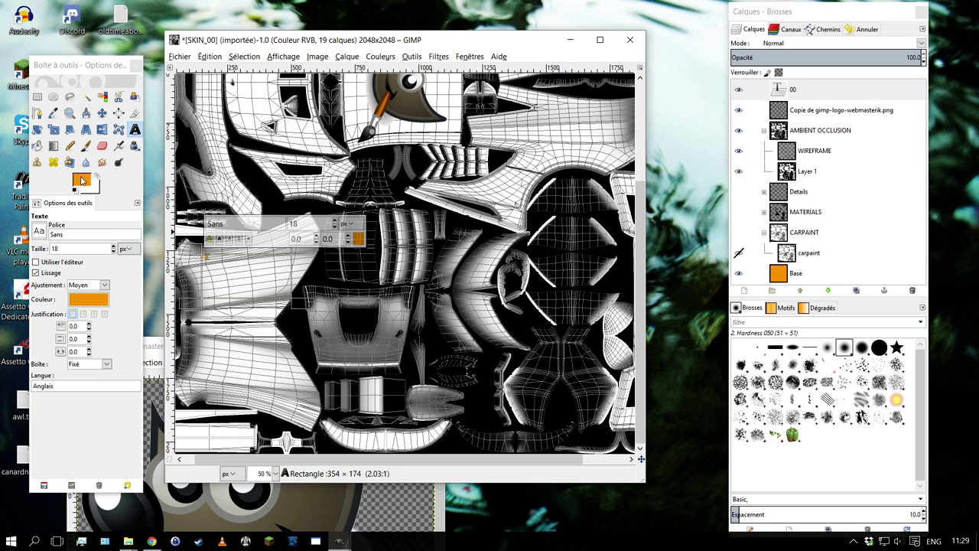
Set the foreground to black and the 00 text colour to near-black
left_click(81, 179)
left_click_drag(181, 206, 130, 236)
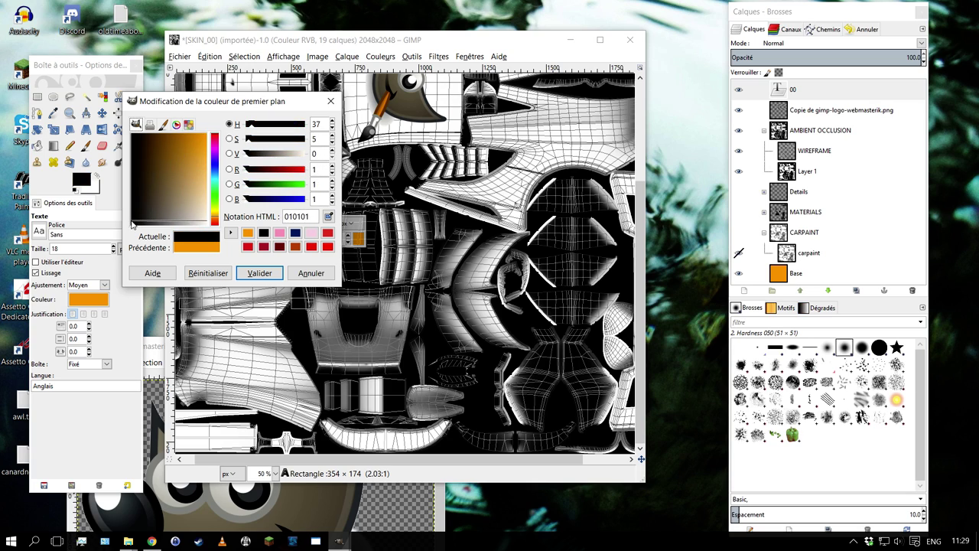
left_click(280, 270)
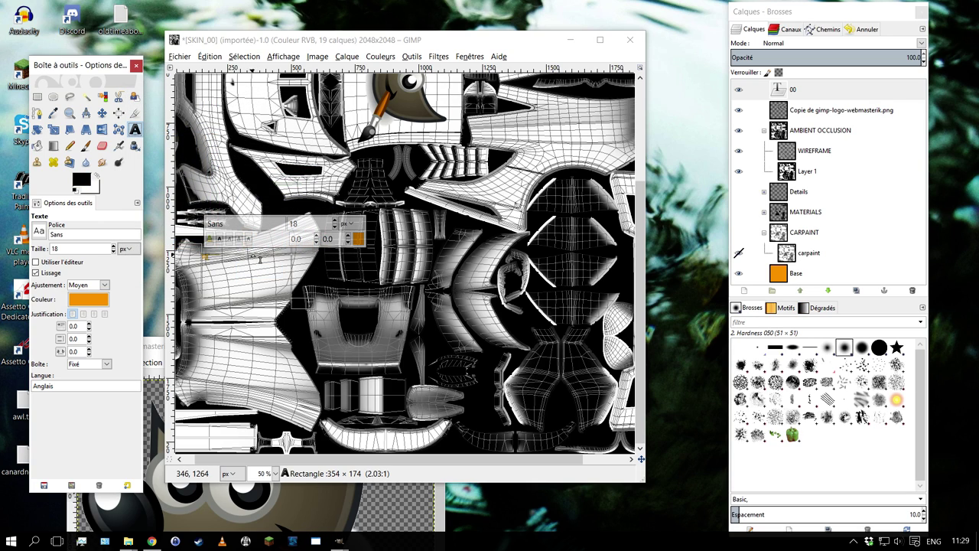
left_click(334, 223)
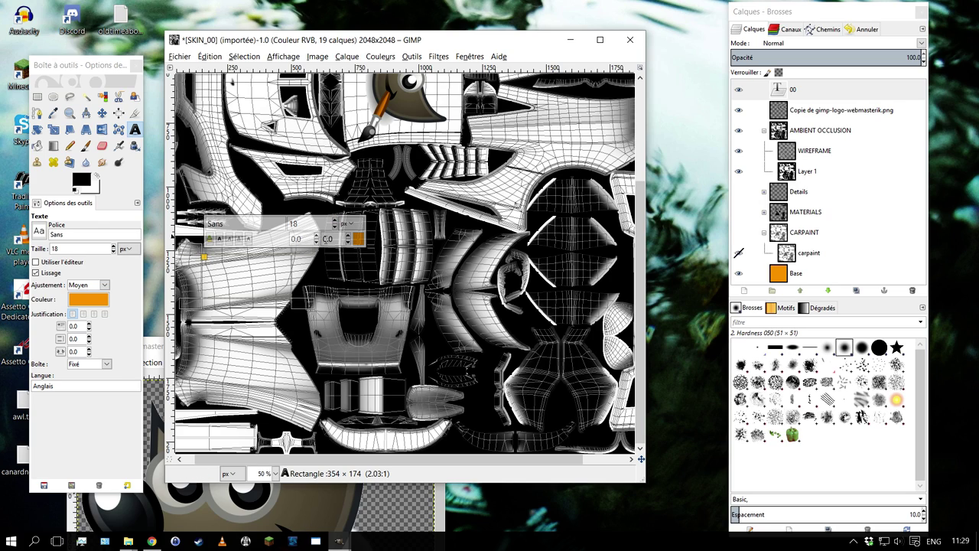
left_click(358, 239)
left_click_drag(309, 266, 270, 288)
left_click(388, 333)
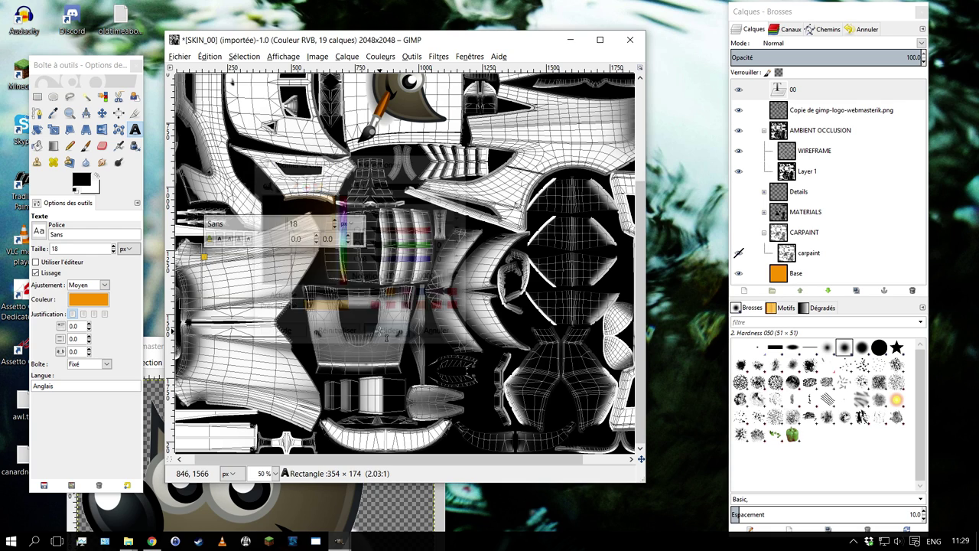
Enlarge the 00 text to about 135 px and set its font to Gadugi
left_click_drag(334, 222, 334, 222)
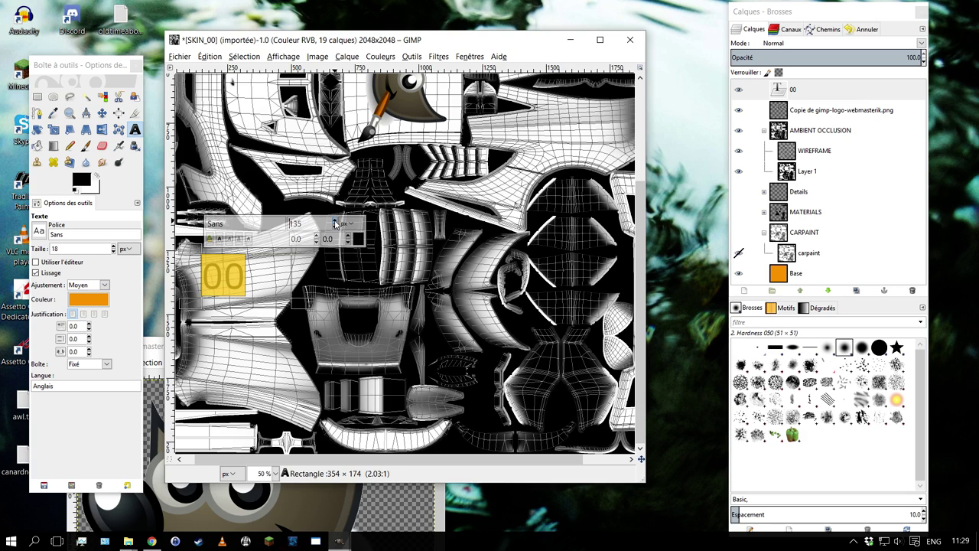
left_click(109, 235)
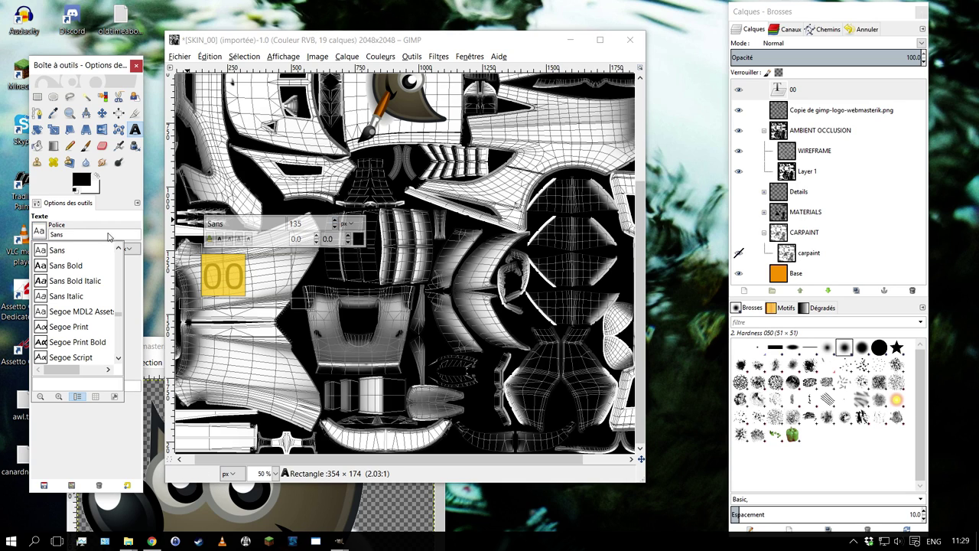
scroll(84, 285, "down", 1)
left_click_drag(120, 320, 117, 273)
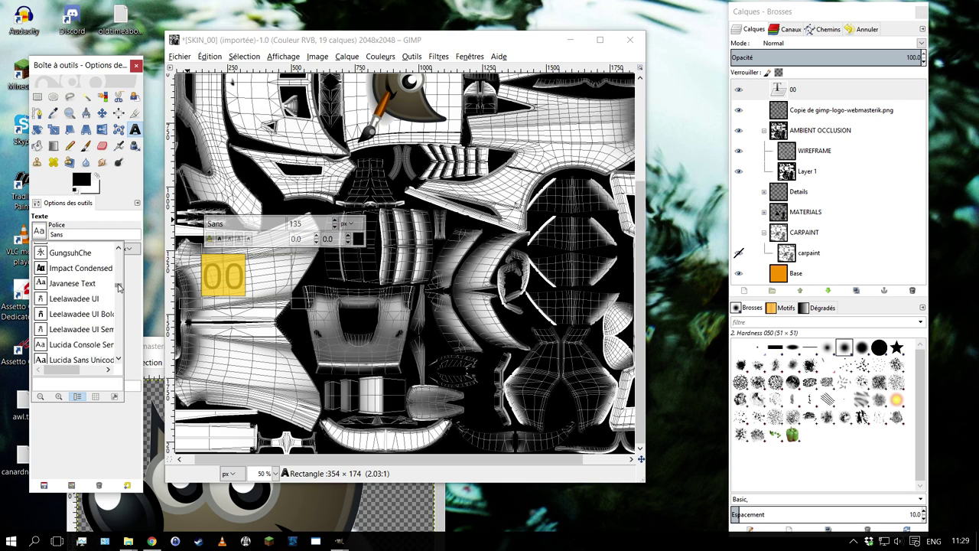
scroll(92, 302, "down", 3)
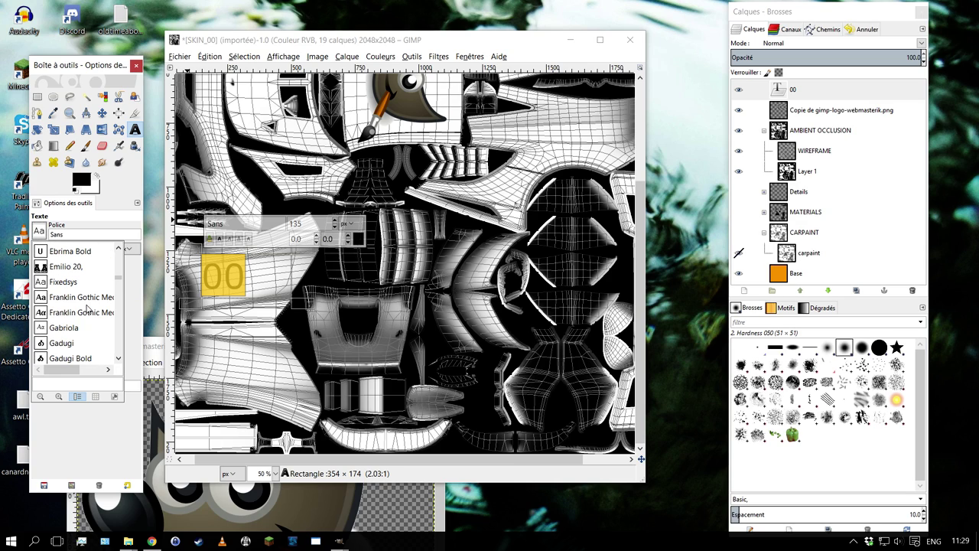
scroll(90, 300, "down", 2)
scroll(90, 300, "down", 3)
left_click(61, 265)
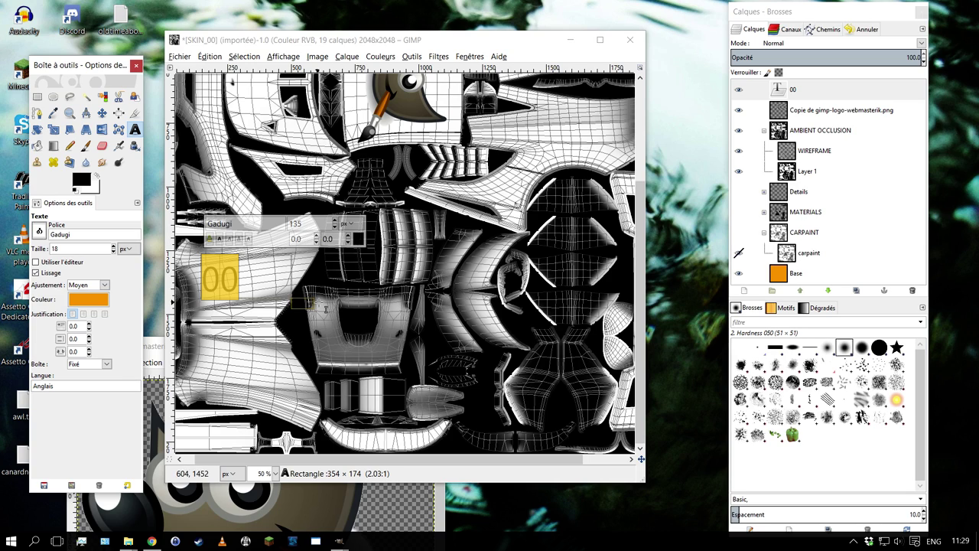
left_click(102, 114)
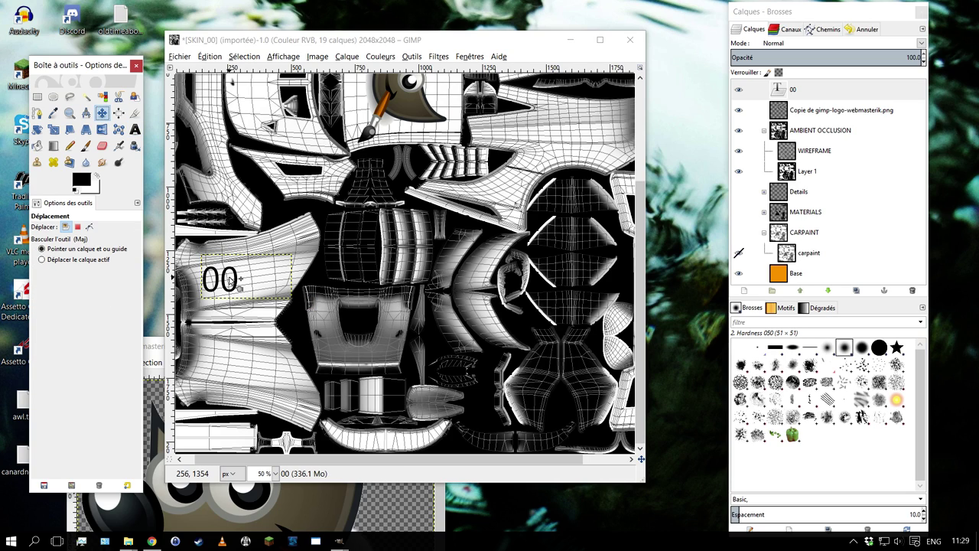
Move the 00 number slightly right and up, undoing an accidental Layer 1 move
left_click(233, 279)
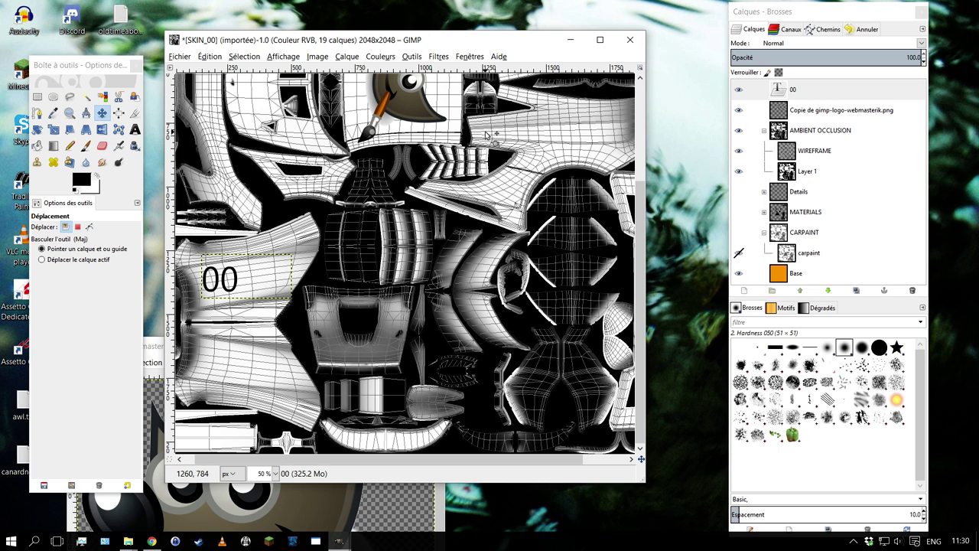
left_click_drag(485, 134, 527, 192)
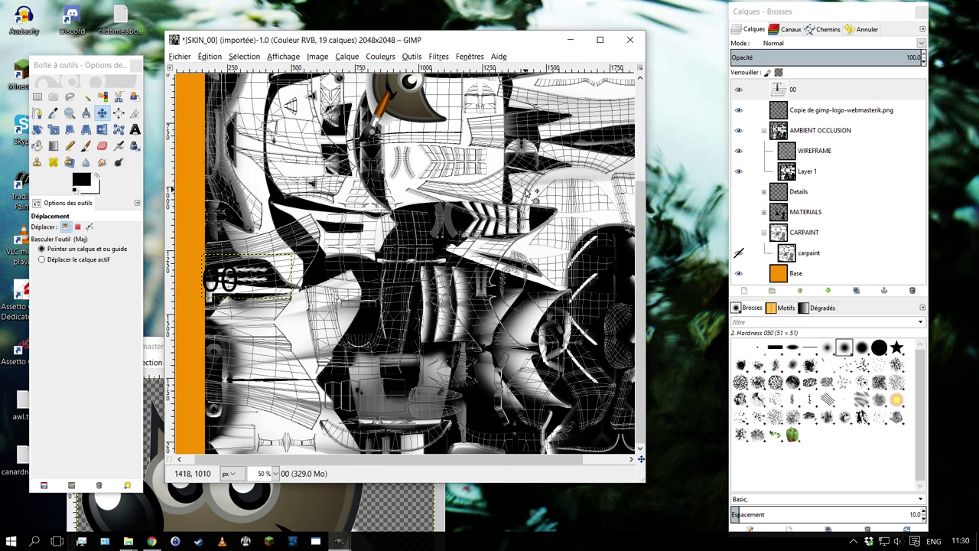
key("ctrl+z")
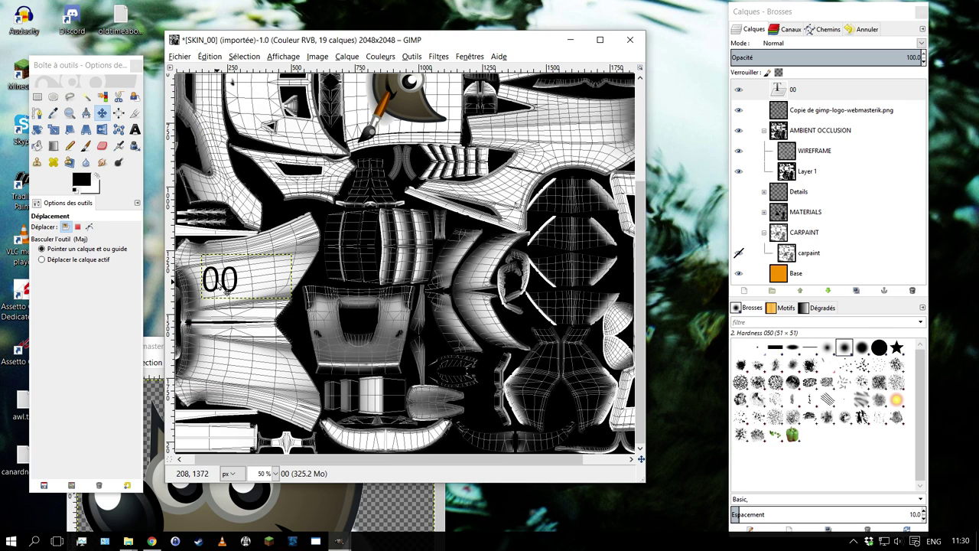
left_click_drag(220, 285, 244, 279)
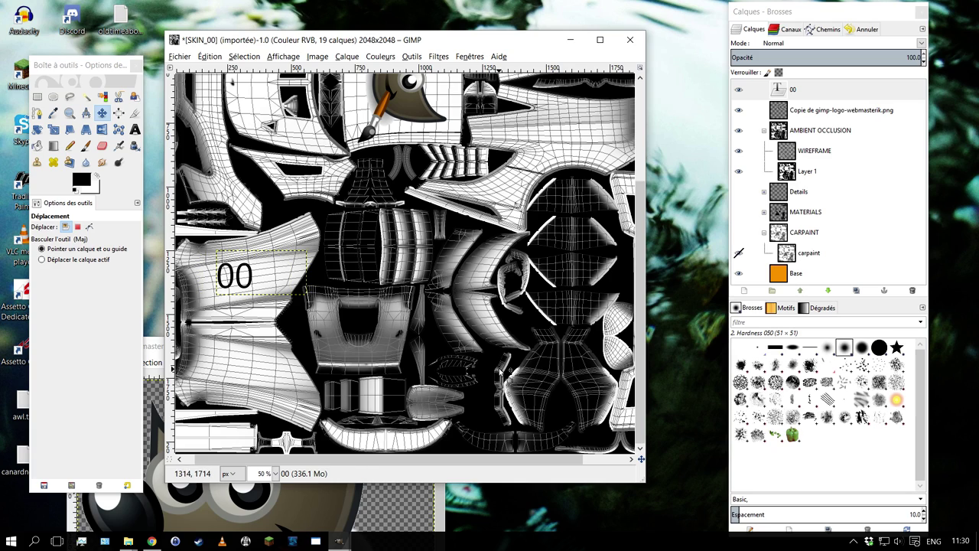
left_click(792, 91)
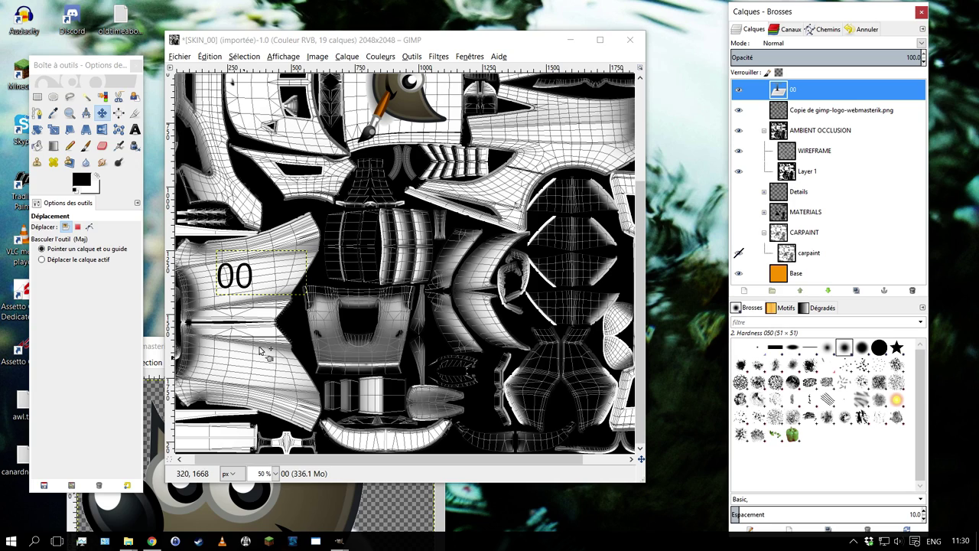
Duplicate the 00 text layer and drag the 00 #1 copy down to the lower door
right_click(784, 90)
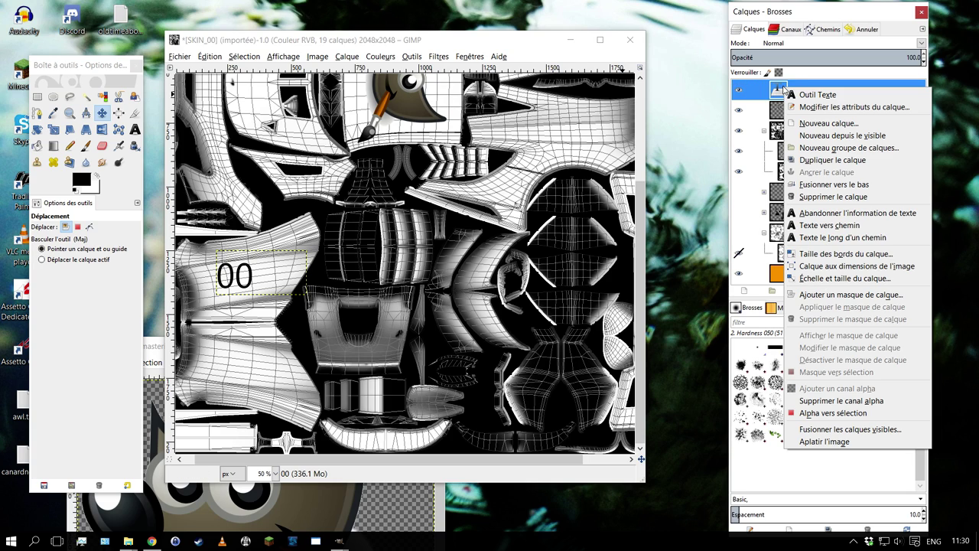
left_click(860, 162)
left_click(784, 90)
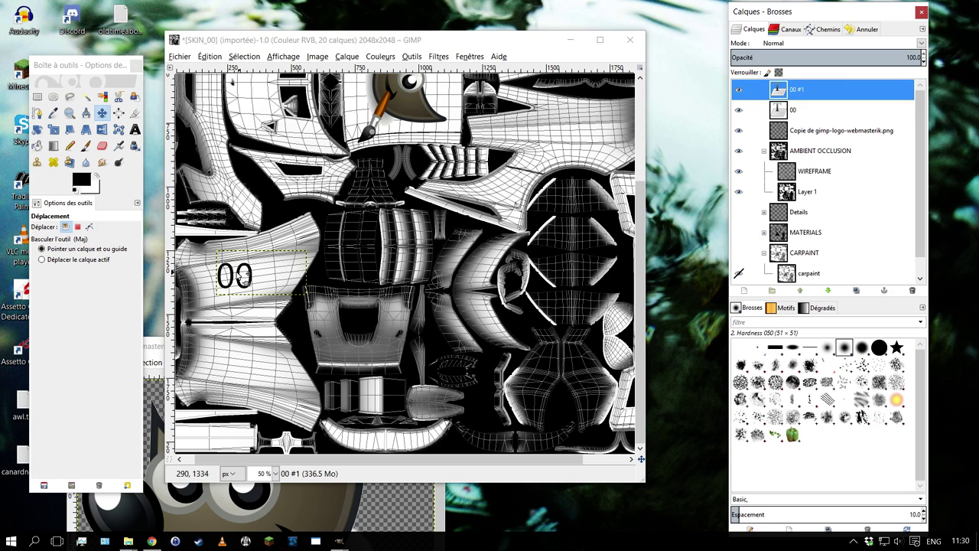
left_click_drag(222, 282, 228, 379)
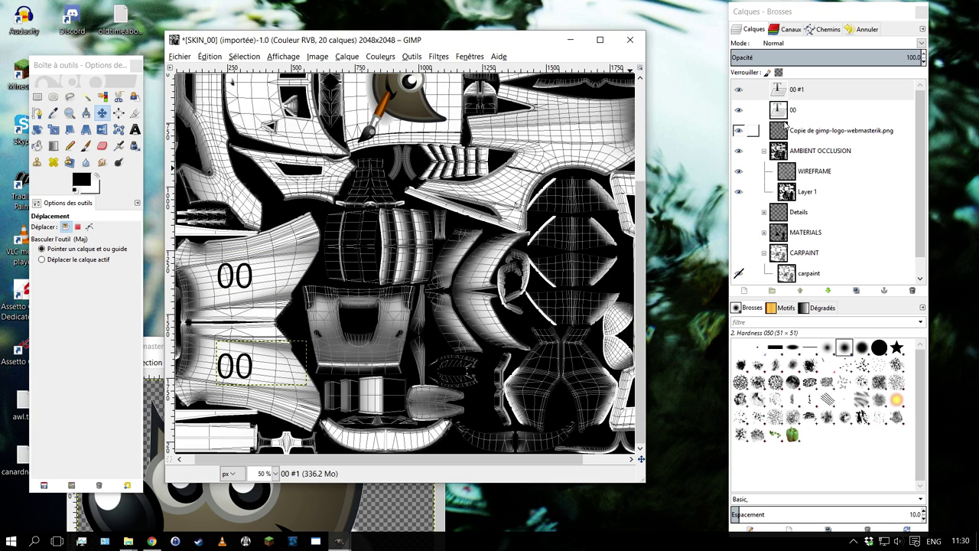
Rotate the copied 00 by 180° and move it left onto the lower door panel
left_click(319, 56)
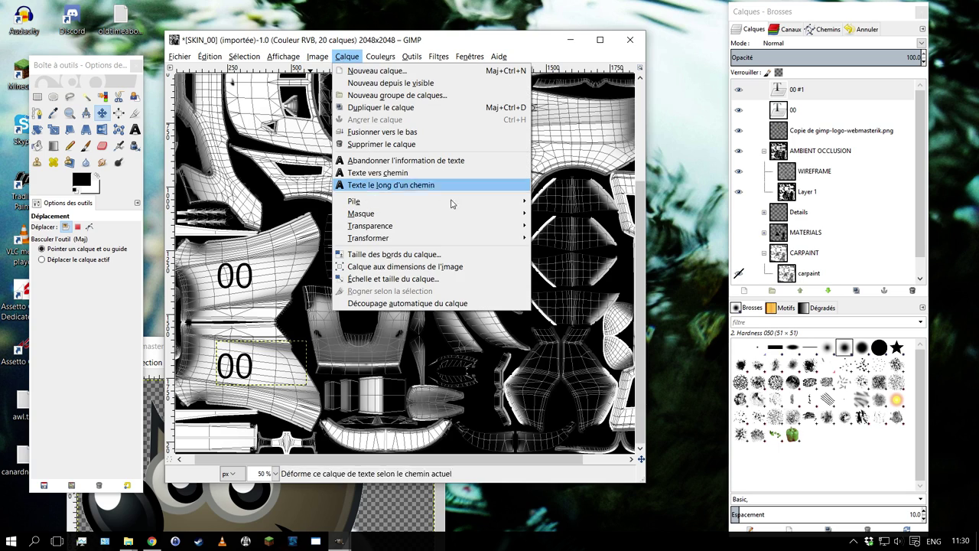
mouse_move(367, 238)
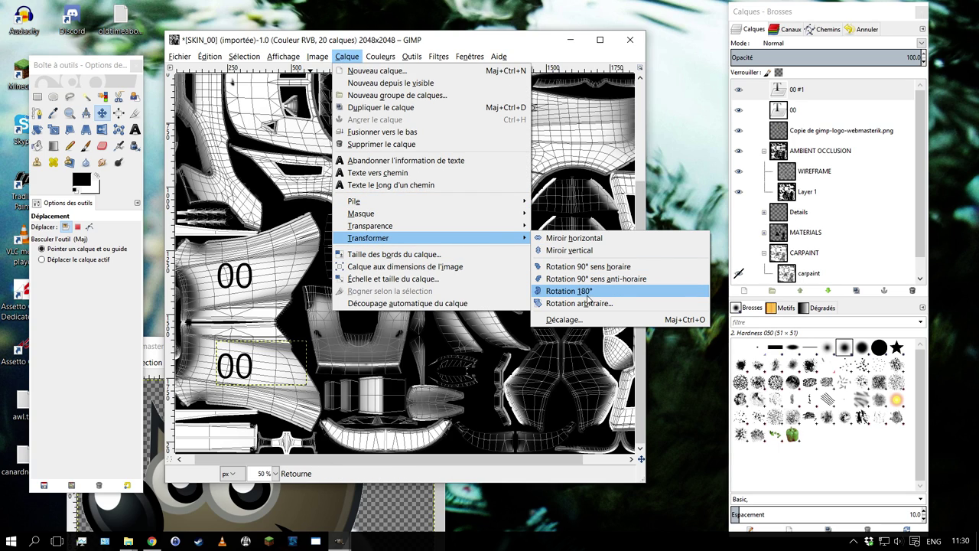
left_click(589, 292)
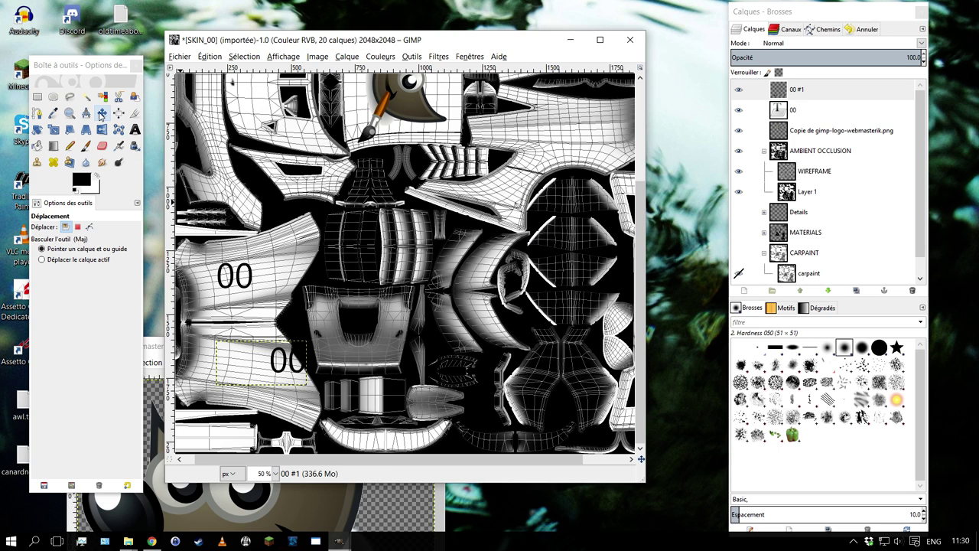
left_click(273, 367)
left_click_drag(284, 376, 278, 373)
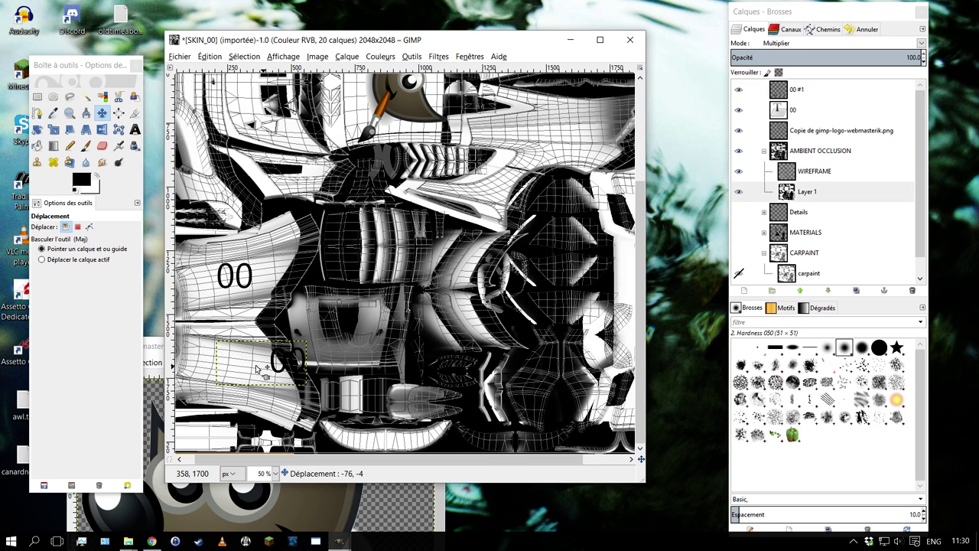
key("ctrl+z")
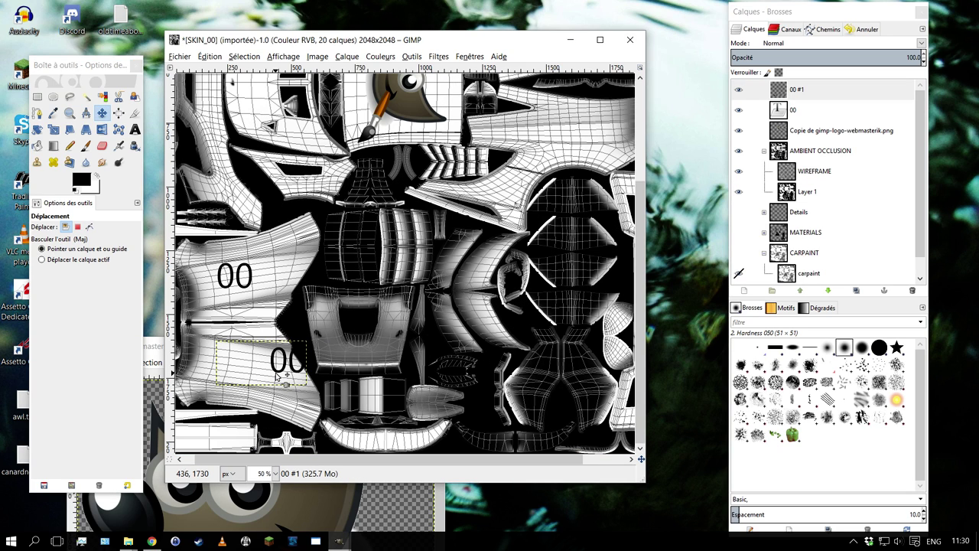
left_click_drag(275, 376, 232, 370)
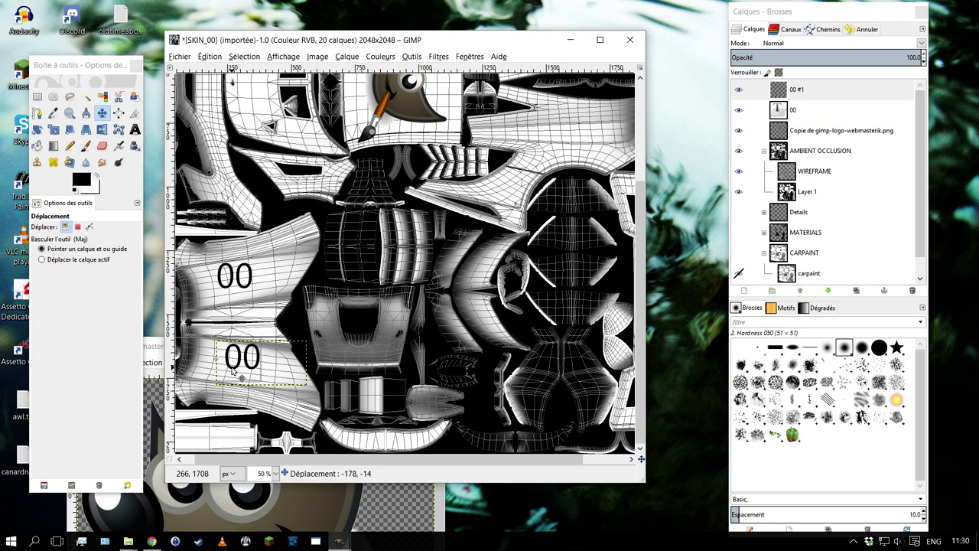
scroll(359, 251, "down", 1)
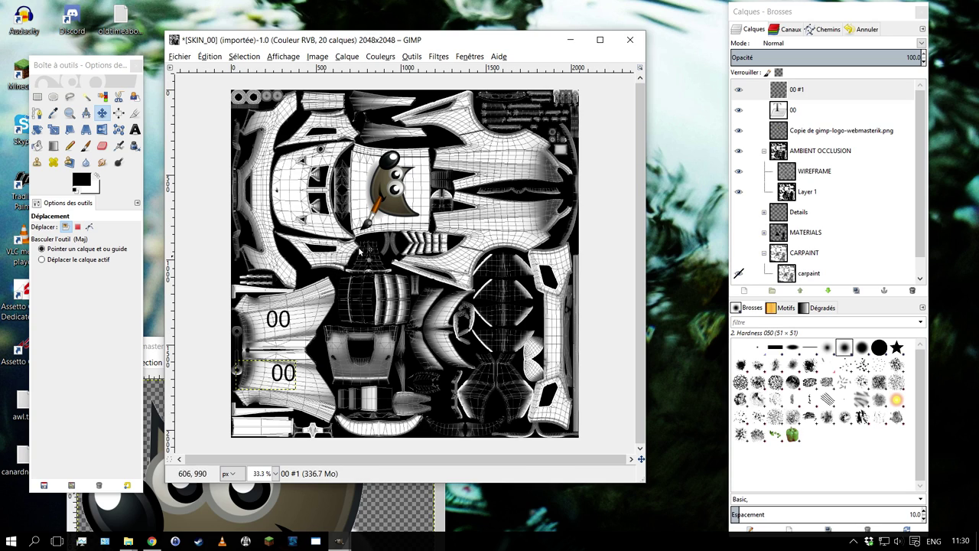
Check the original 00 and 00 #1 layers, zooming in to inspect both numbers
left_click(794, 91)
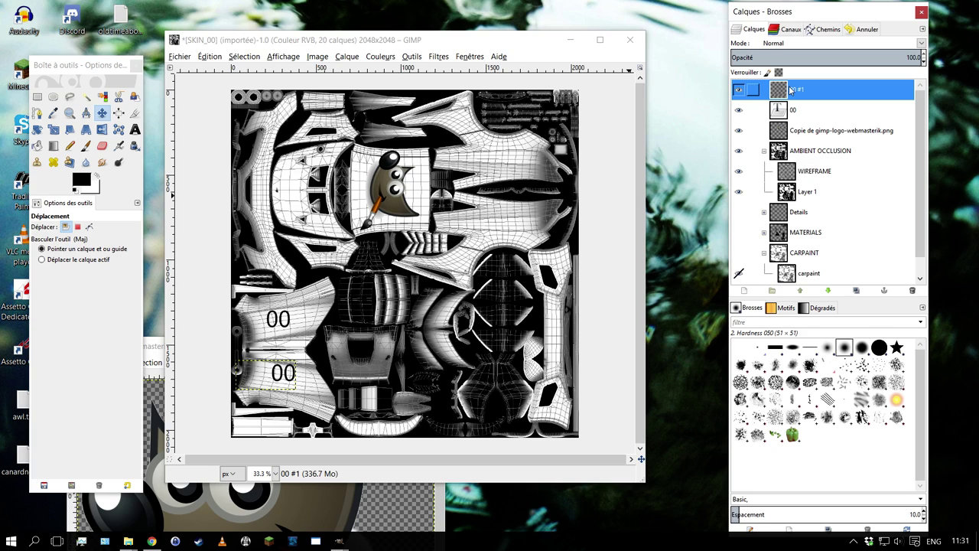
left_click(792, 110)
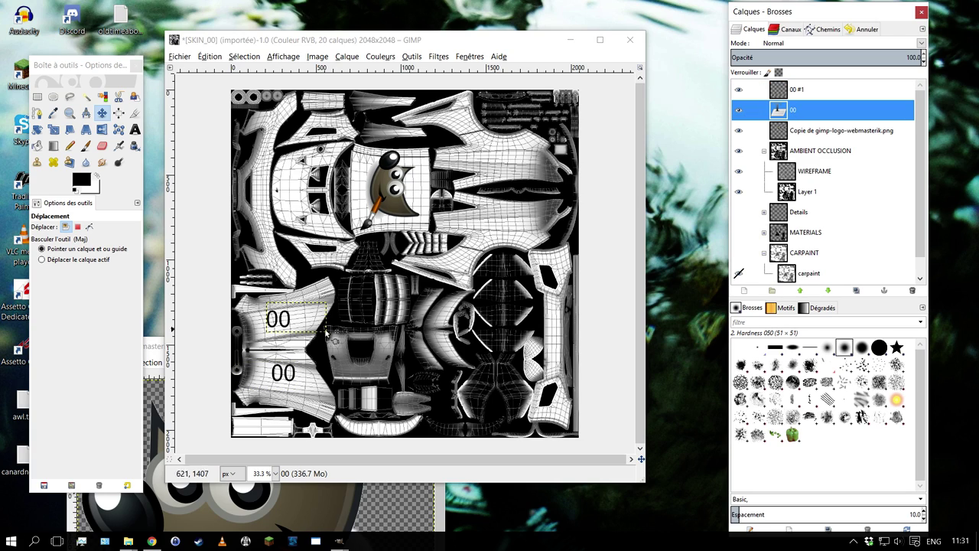
right_click(781, 110)
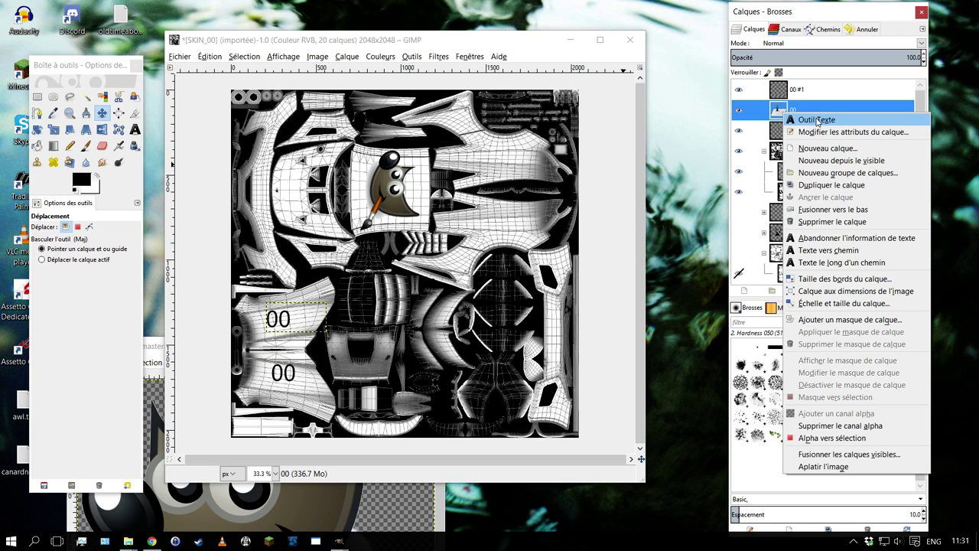
left_click(816, 119)
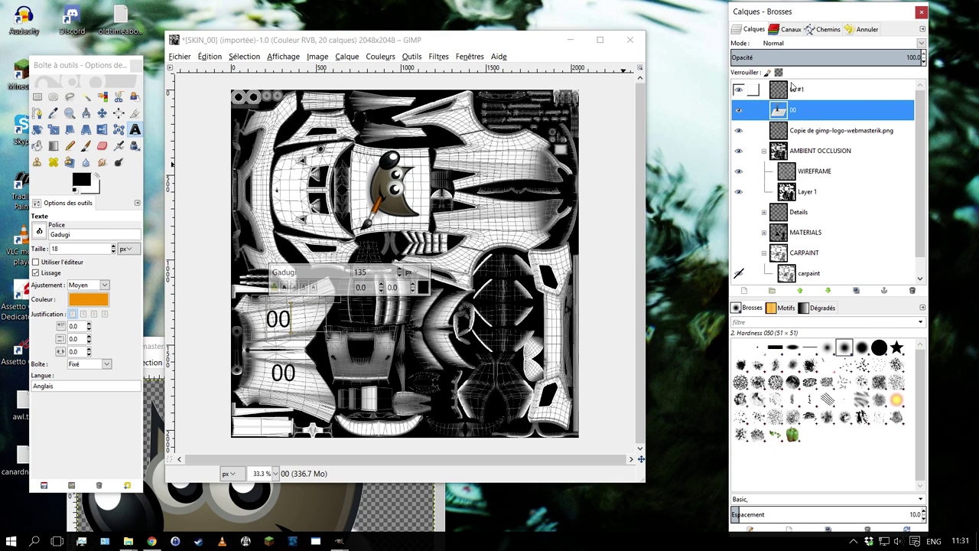
left_click(793, 88)
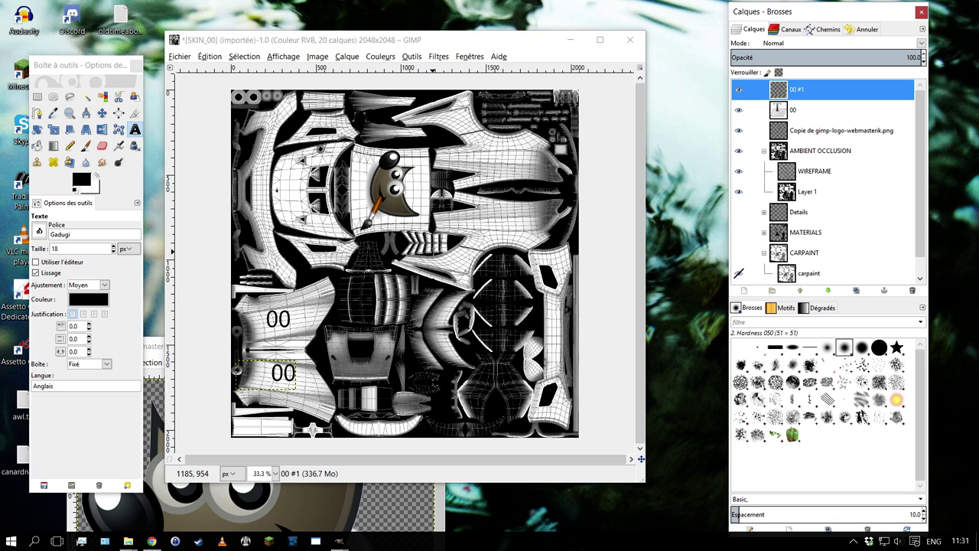
key("plus")
key("minus")
left_click_drag(337, 42, 306, 41)
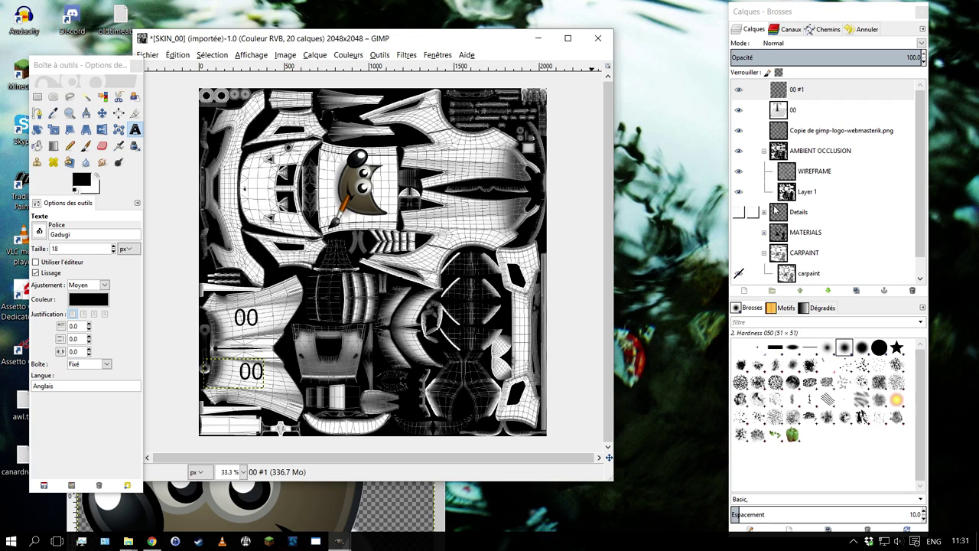
Collapse the AMBIENT OCCLUSION and CARPAINT layer groups and enlarge the image window
scroll(746, 212, "down", 1)
left_click(764, 131)
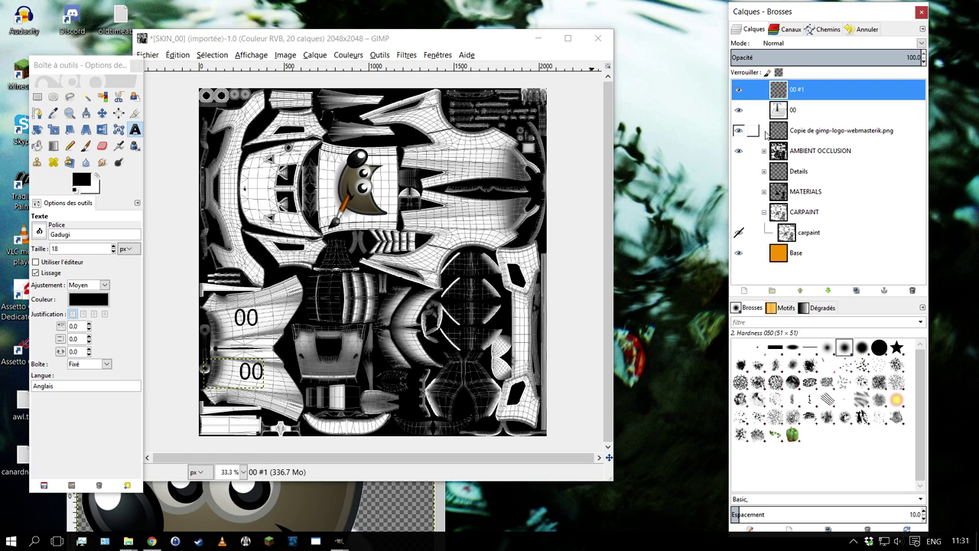
left_click(764, 213)
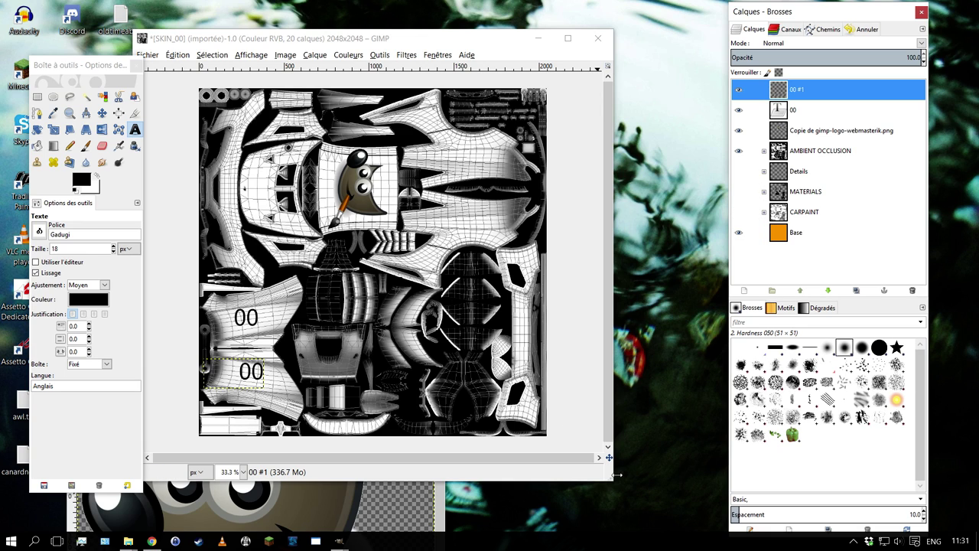
left_click_drag(610, 478, 664, 514)
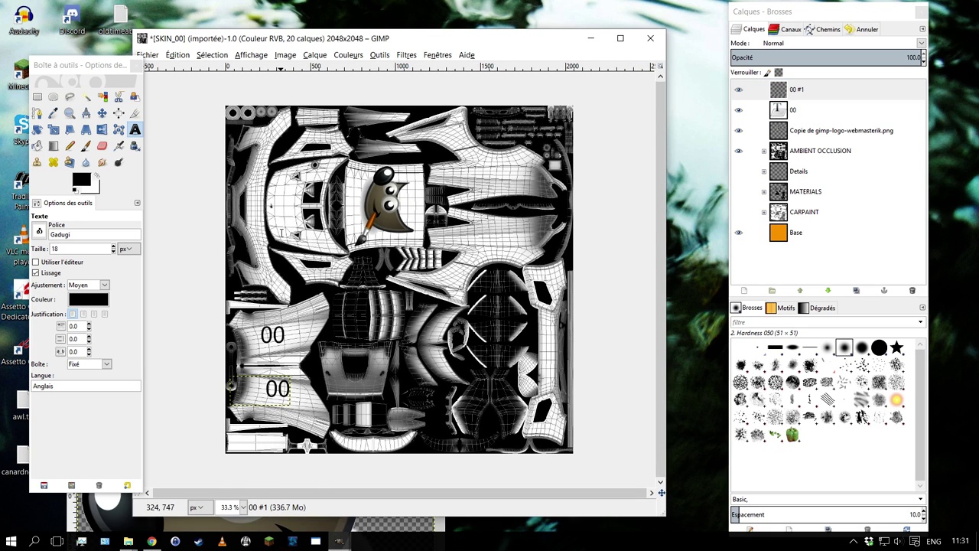
scroll(282, 232, "up", 1)
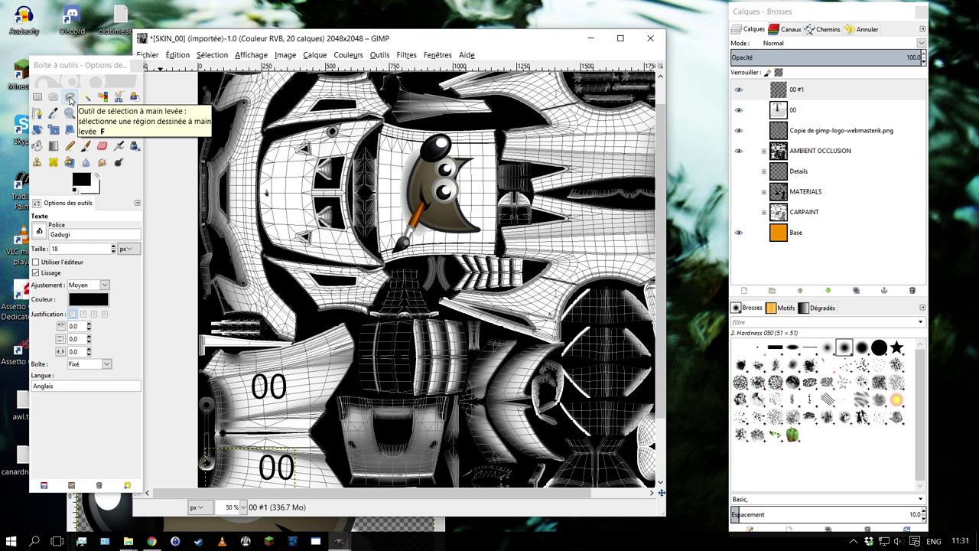
Trace a Free Select outline around the hood panel left of the GIMP logo
left_click(70, 98)
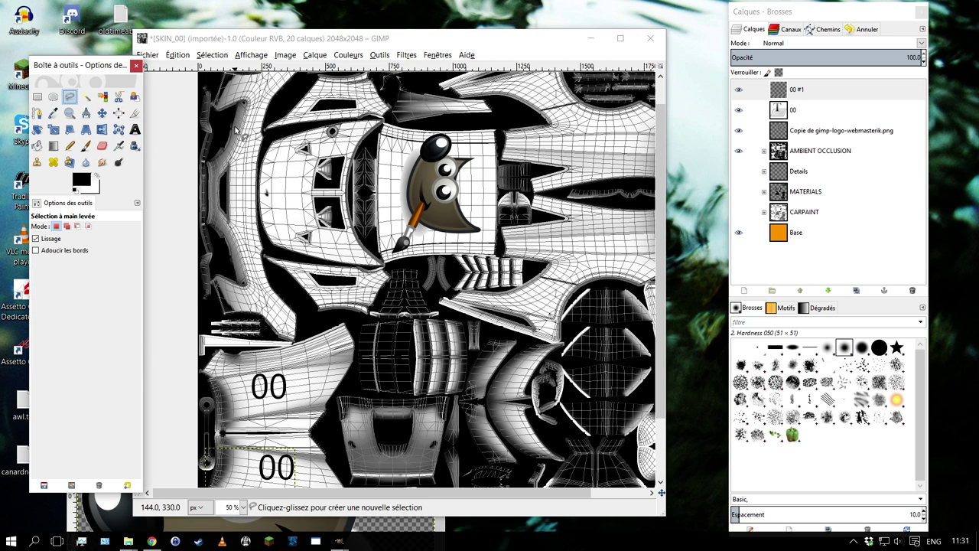
left_click(277, 140)
scroll(277, 140, "up", 3, "ctrl")
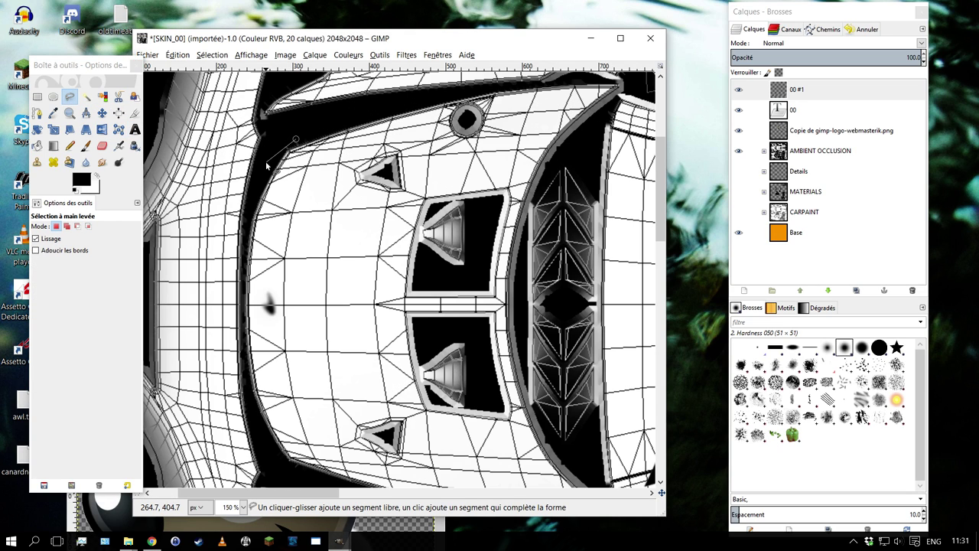
left_click_drag(268, 164, 241, 319)
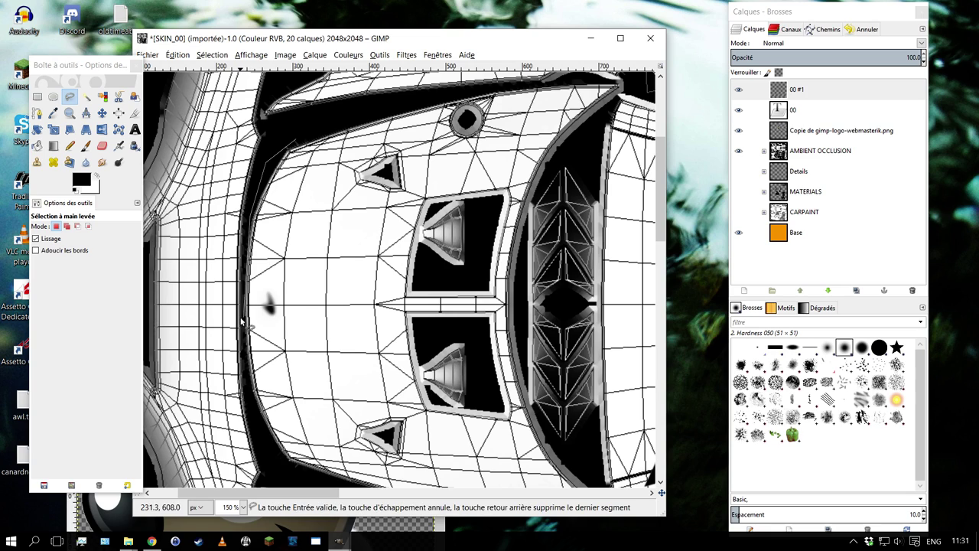
scroll(253, 306, "down", 5)
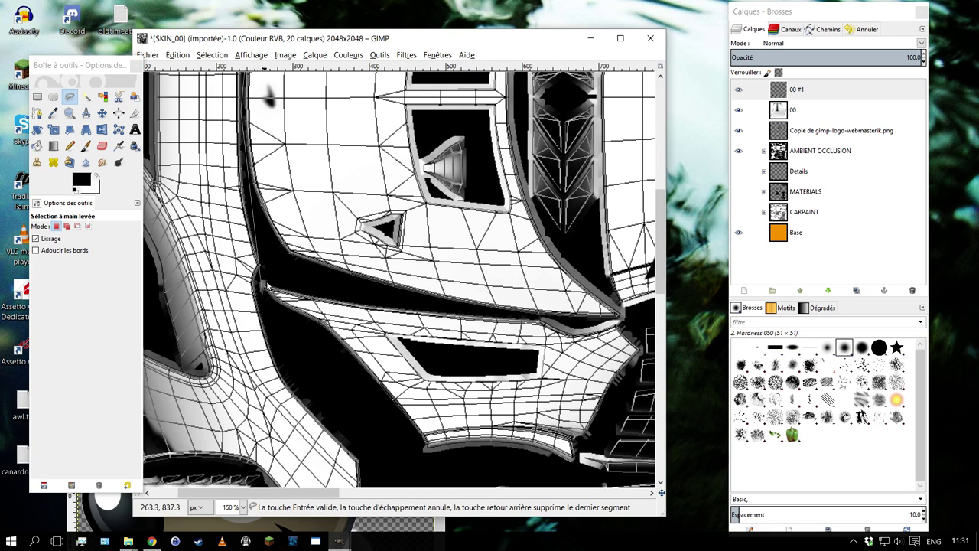
left_click_drag(269, 275, 611, 326)
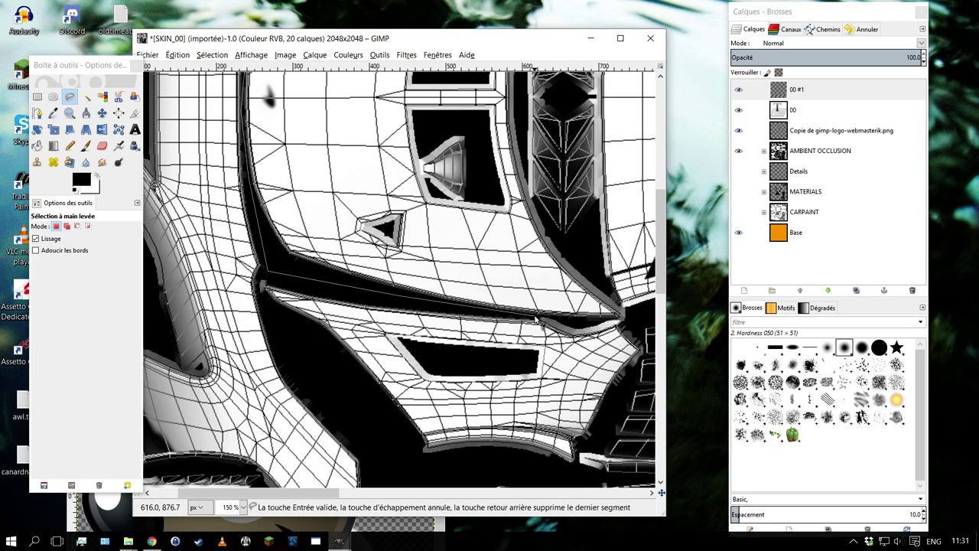
left_click_drag(625, 315, 589, 271)
left_click_drag(545, 220, 521, 153)
scroll(527, 341, "up", 10)
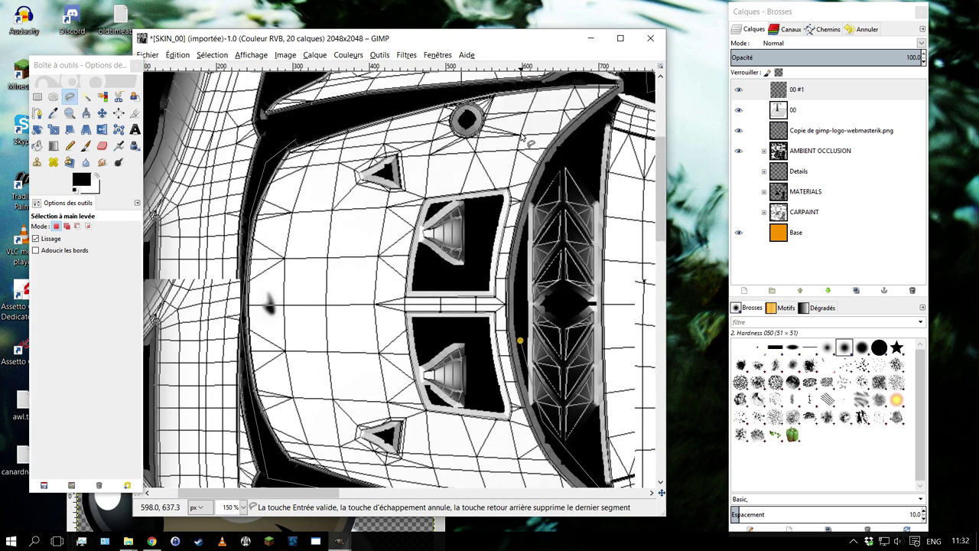
mouse_move(527, 341)
left_mouse_down()
mouse_move(554, 264)
mouse_move(600, 226)
mouse_move(621, 191)
mouse_move(639, 186)
left_mouse_up()
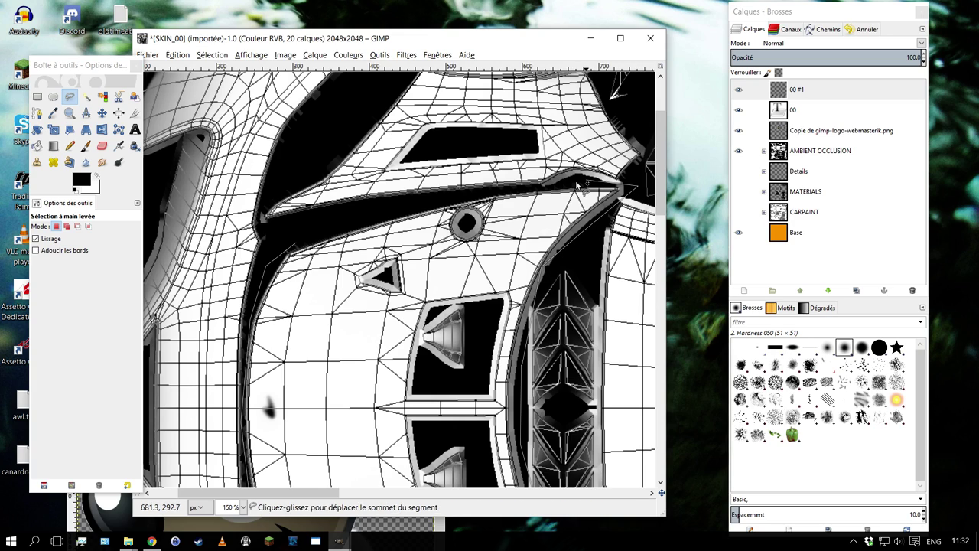
left_click(295, 244)
key("minus")
key("minus")
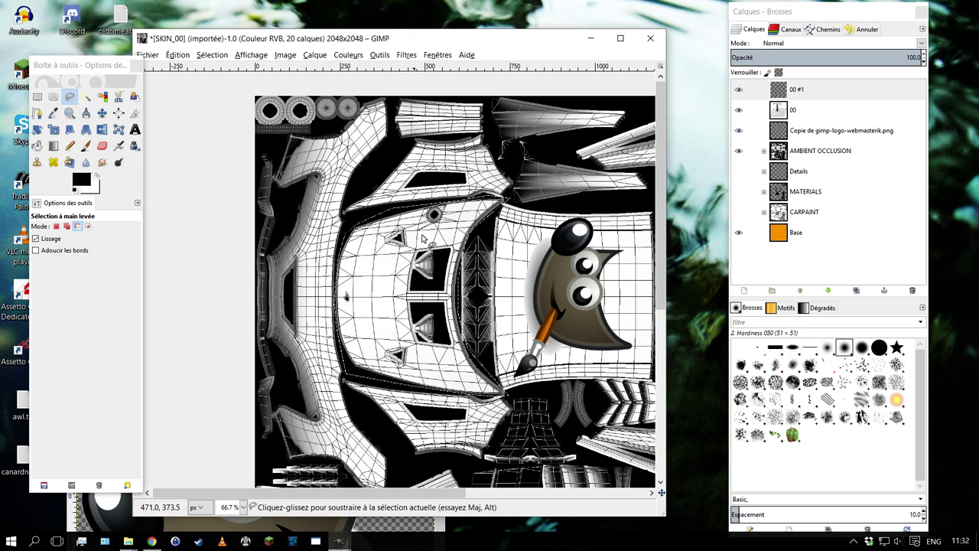
Shift the image window slightly left and select the 00 #1 layer
left_click_drag(402, 40, 387, 38)
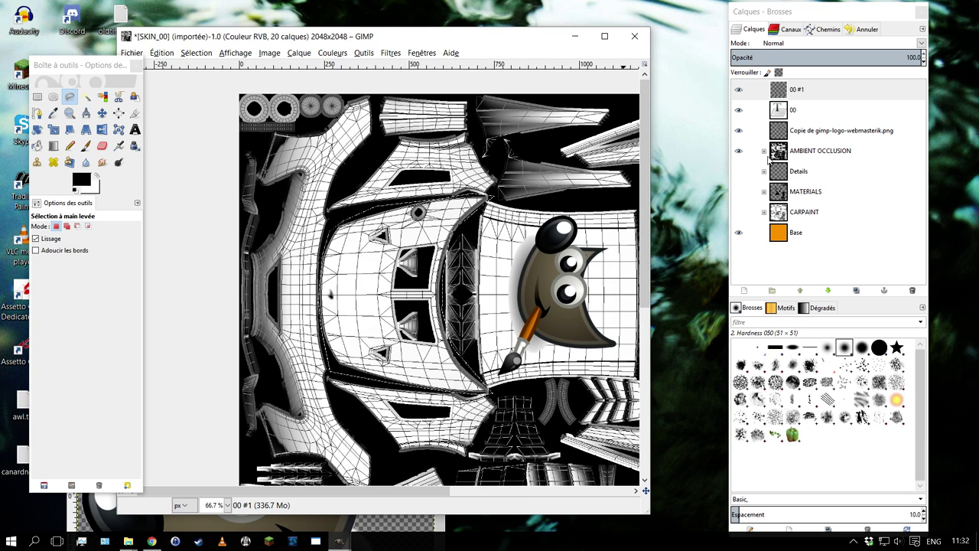
left_click(826, 251)
right_click(816, 263)
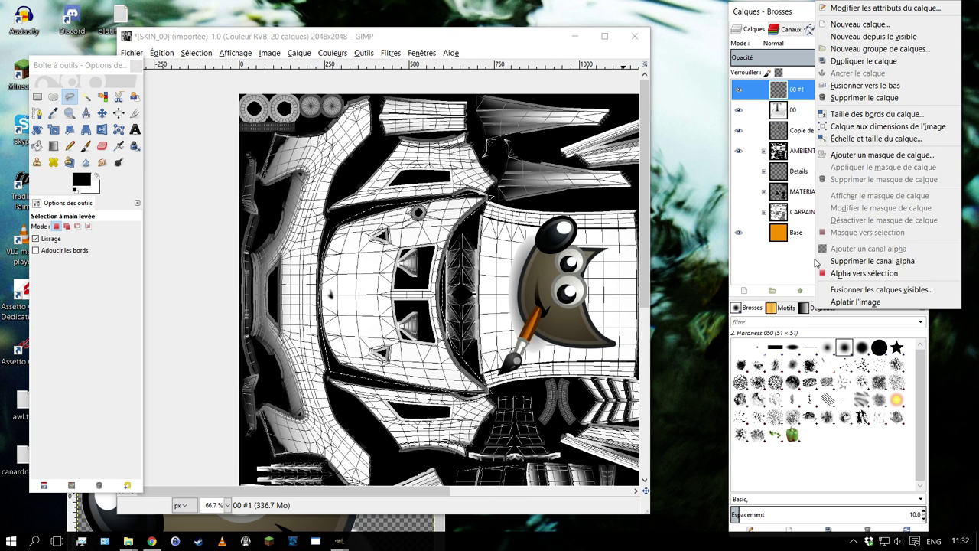
Add a new foreground-filled black layer and move it just above Base
left_click(879, 24)
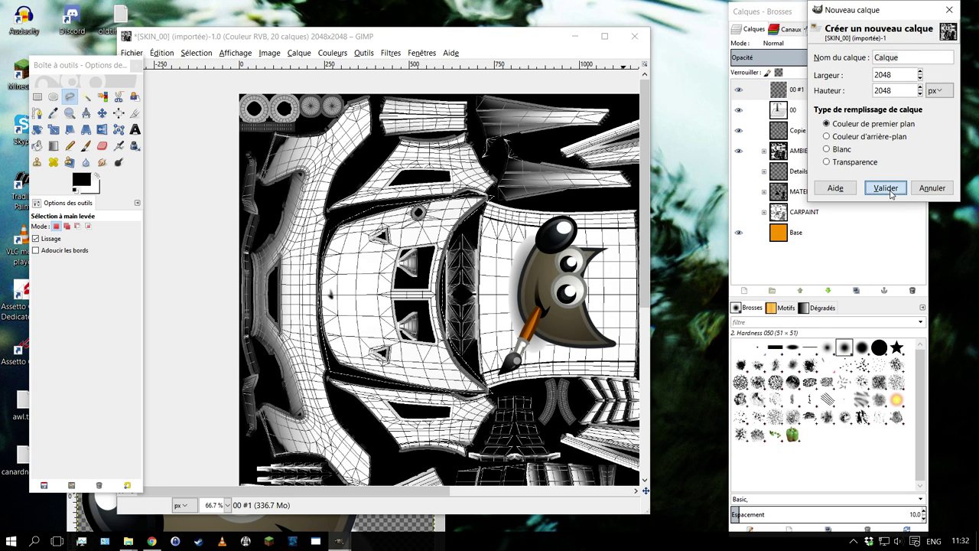
left_click(892, 193)
left_click_drag(800, 90, 799, 245)
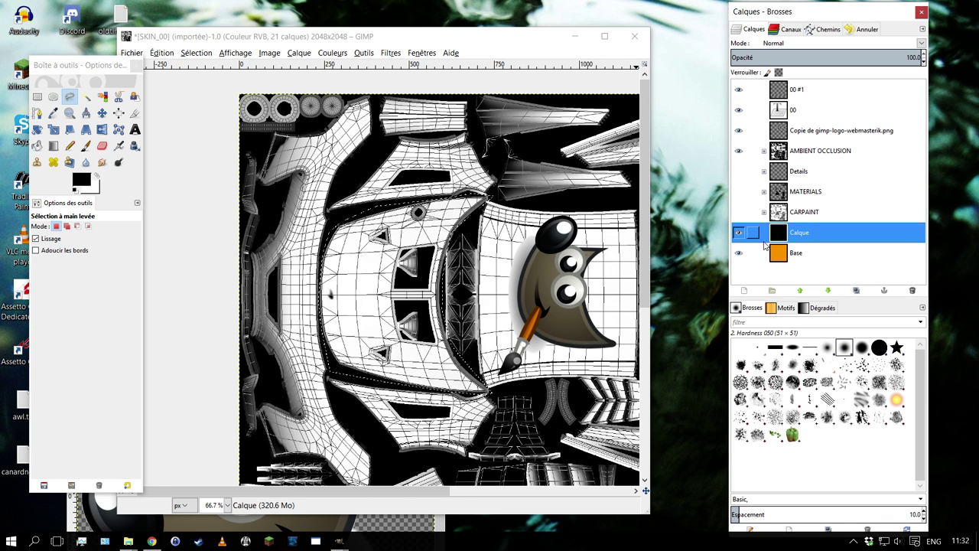
Hide the 00 #1, 00, GIMP logo and AMBIENT OCCLUSION layers, then select Calque
left_click(739, 90)
left_click(739, 110)
left_click(739, 130)
left_click(739, 151)
scroll(533, 306, "down", 2)
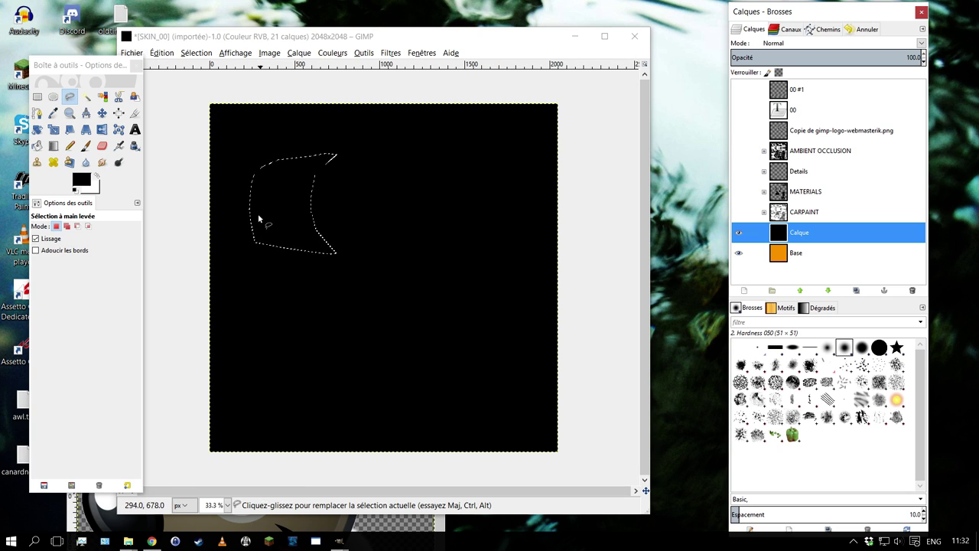
left_click(797, 238)
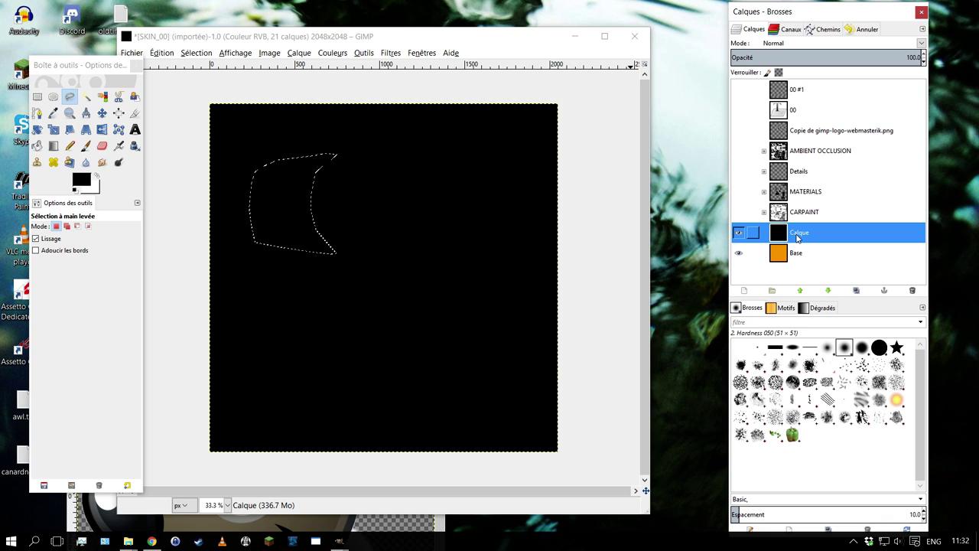
right_click(798, 238)
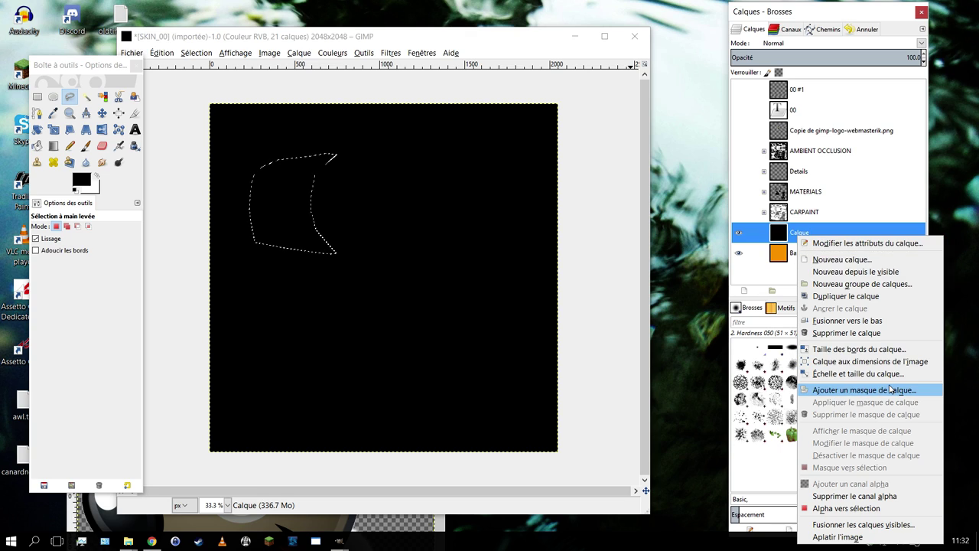
Add a selection-based layer mask to Calque, then clear the selection with Sélection > Aucune
left_click(891, 390)
left_click(826, 402)
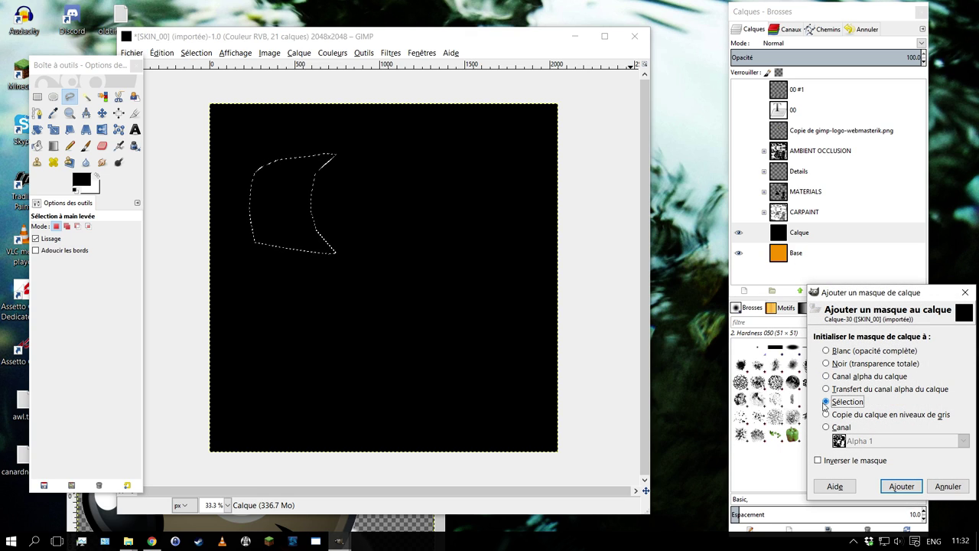
left_click(901, 486)
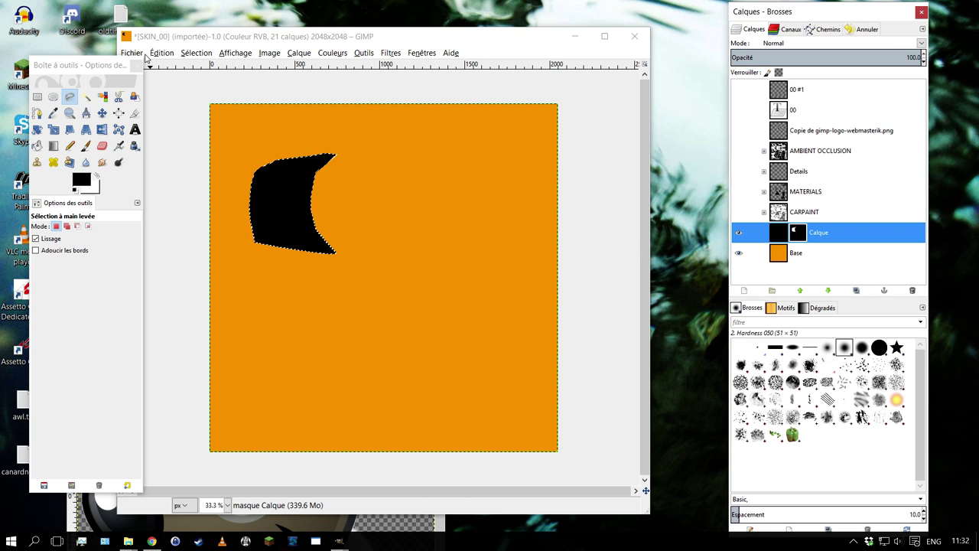
left_click(159, 53)
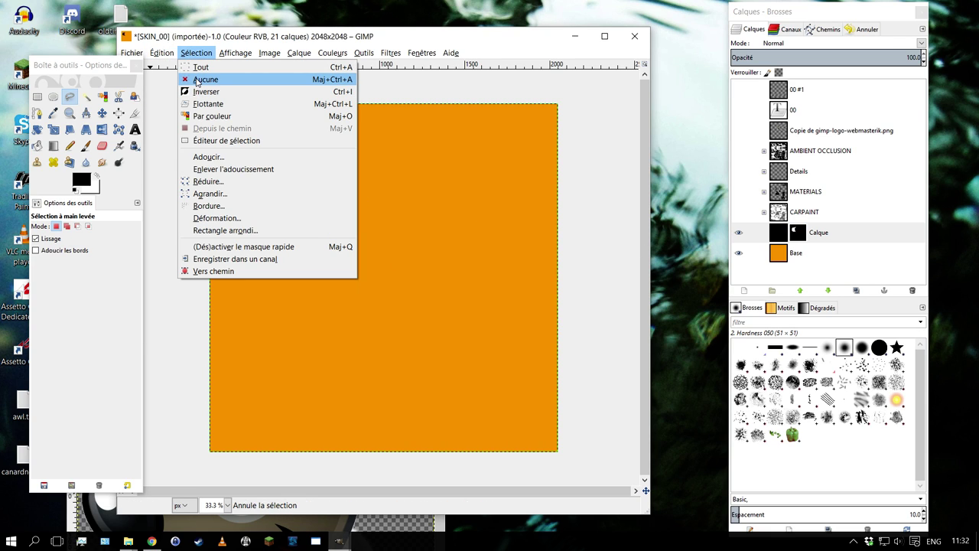
left_click(205, 79)
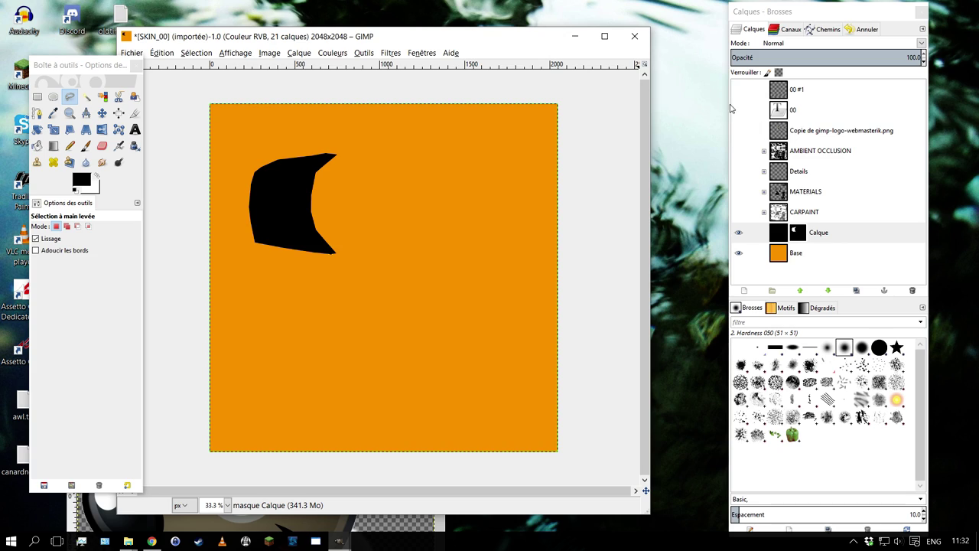
Make the 00 #1, 00, GIMP logo and AMBIENT OCCLUSION layers visible again
left_click(738, 89)
left_click(739, 109)
left_click(738, 130)
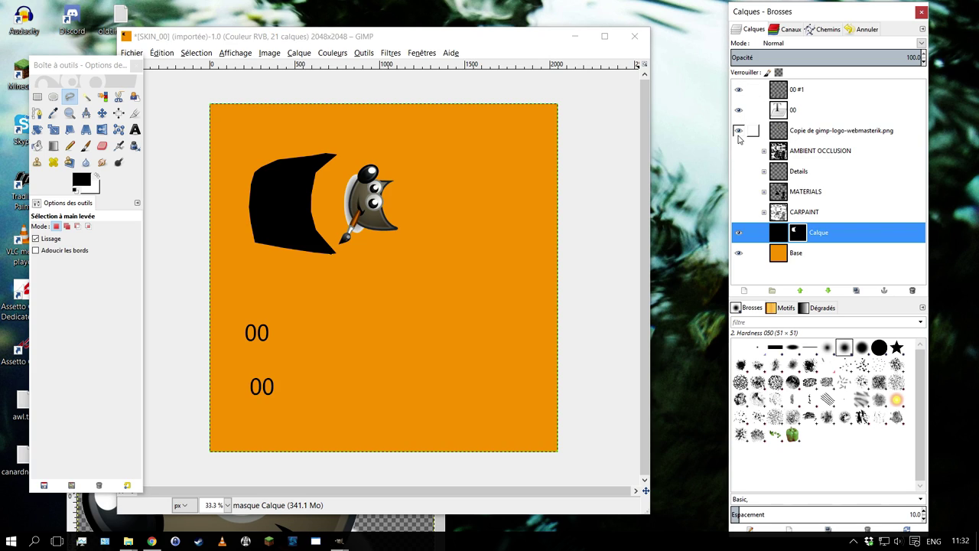
left_click(738, 151)
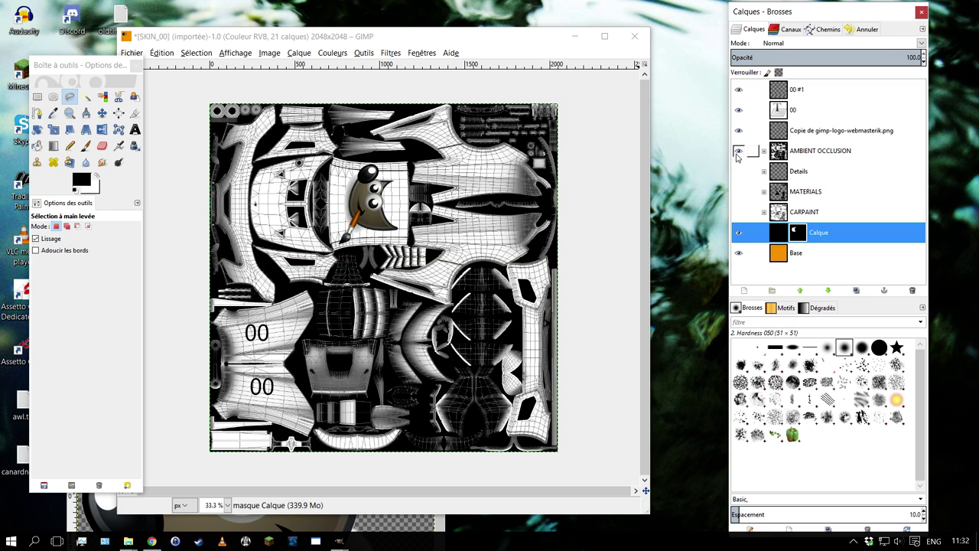
Move Calque up under the 00 layer, then back down above Base
left_click_drag(796, 231, 795, 135)
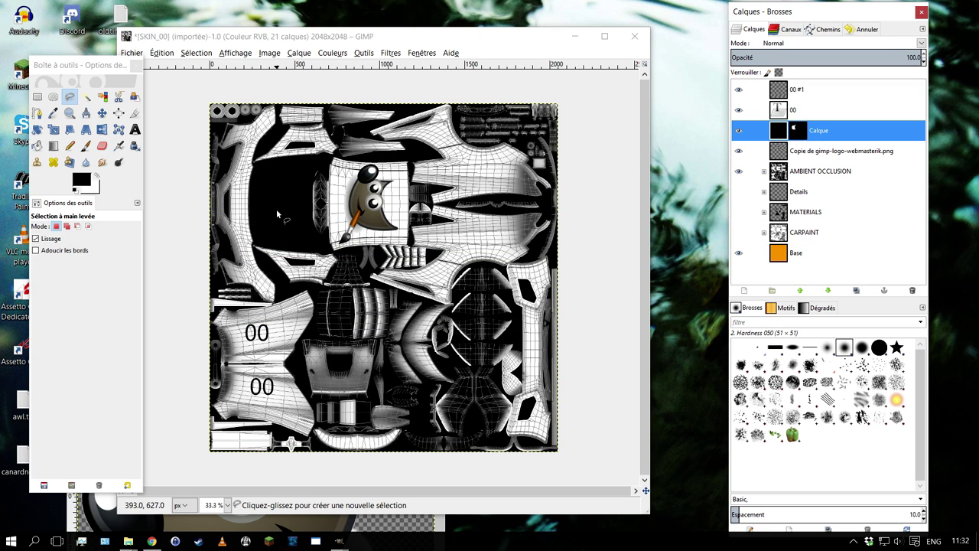
left_click_drag(777, 130, 803, 229)
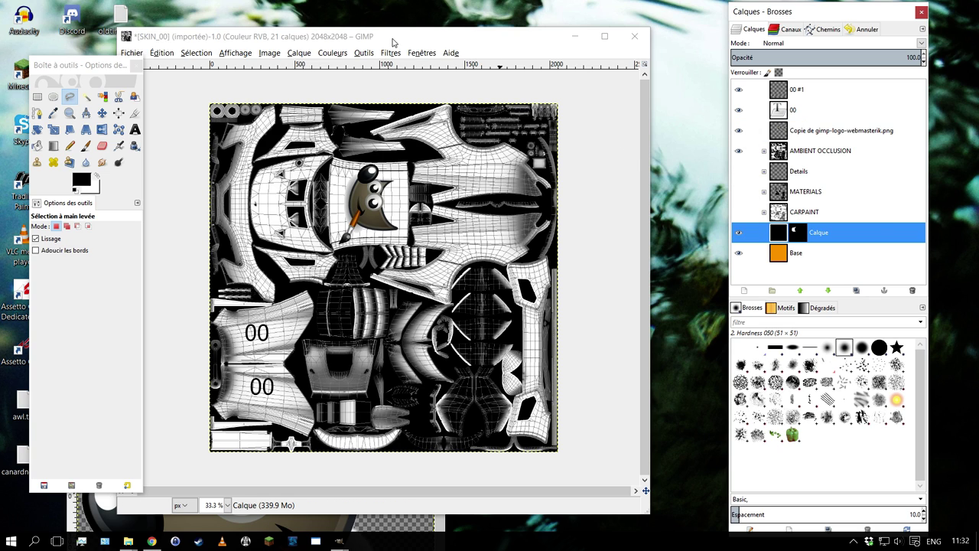
left_click_drag(394, 40, 429, 35)
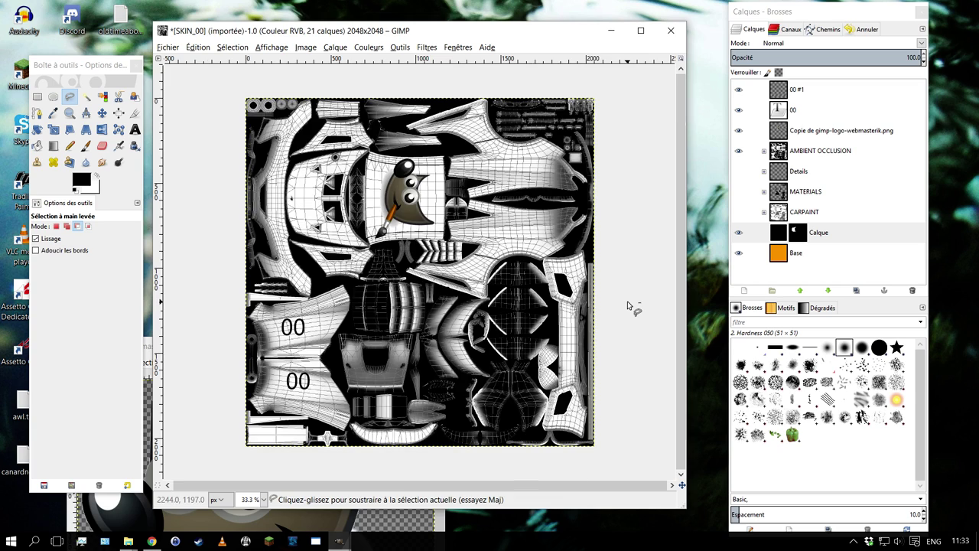
scroll(629, 306, "up", 1)
scroll(461, 267, "down", 1)
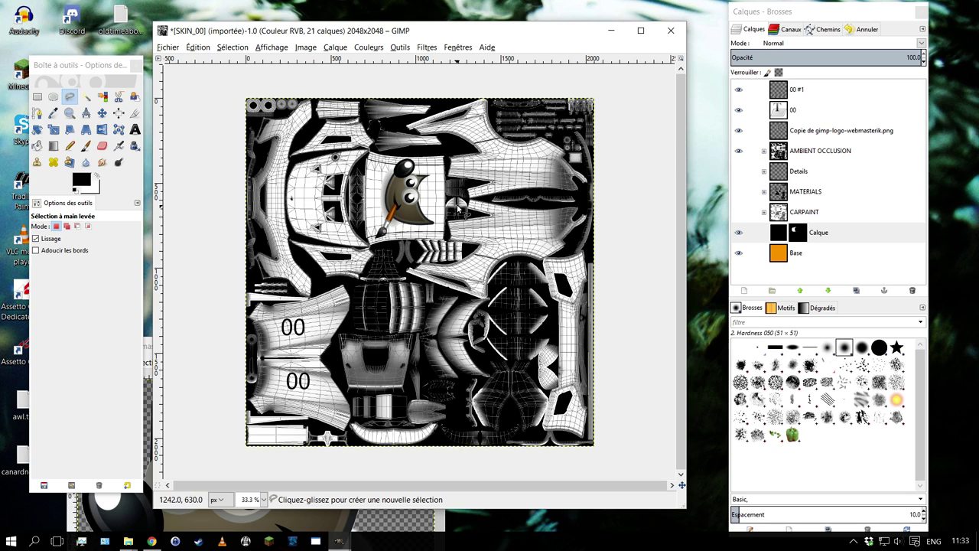
Hide the AMBIENT OCCLUSION layer to show the flat orange livery, then select Calque
left_click(739, 151)
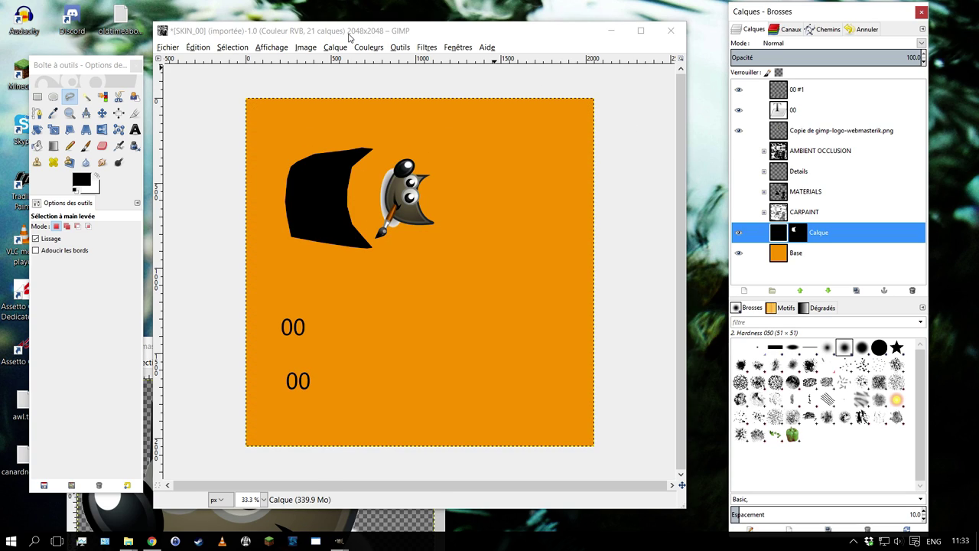
left_click_drag(351, 37, 345, 34)
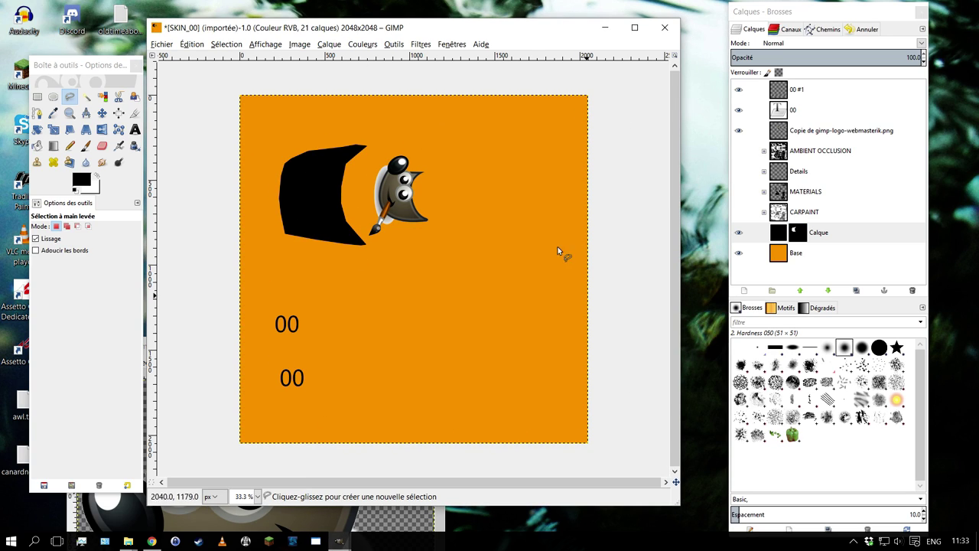
left_click(775, 278)
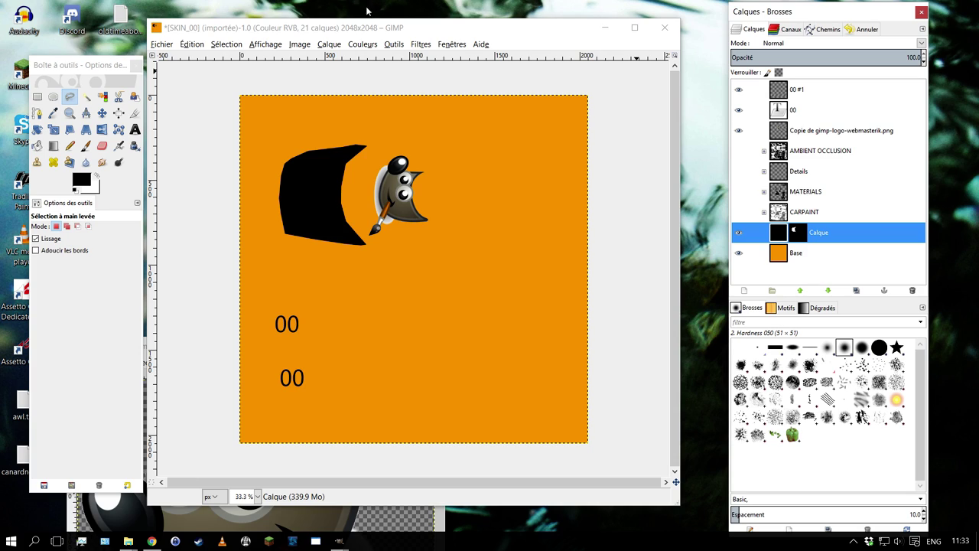
Merge all visible layers into Base with 'Merge within active group only' unticked
left_click(302, 48)
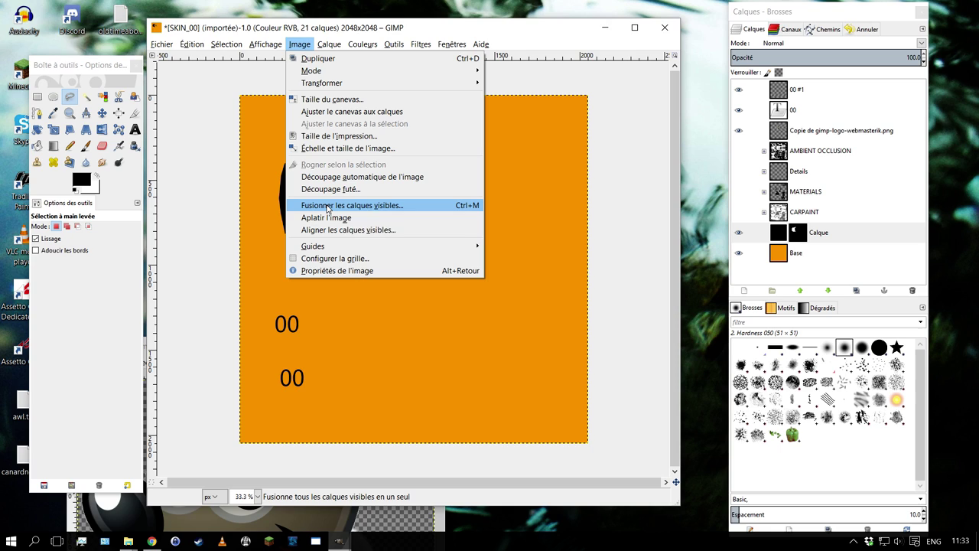
left_click(772, 281)
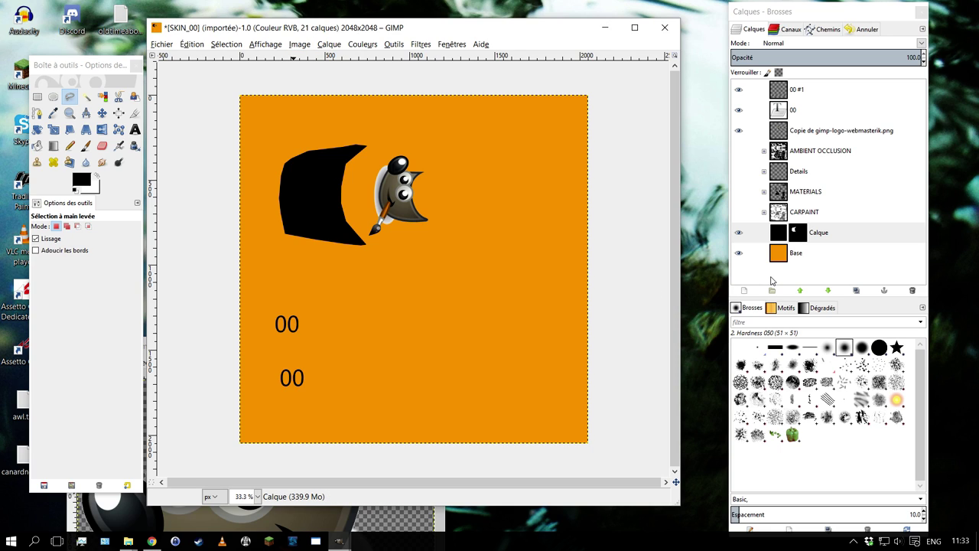
key("ctrl+m")
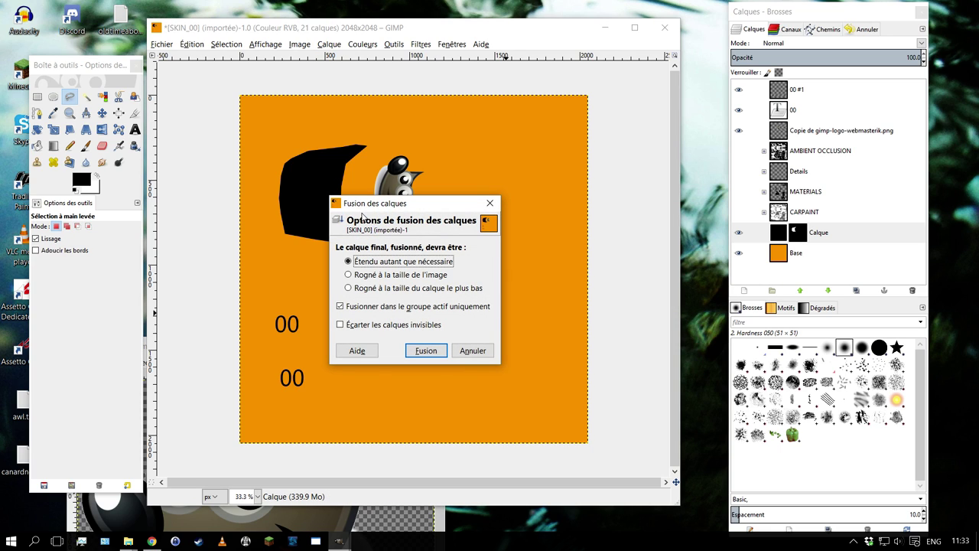
left_click_drag(369, 211, 562, 129)
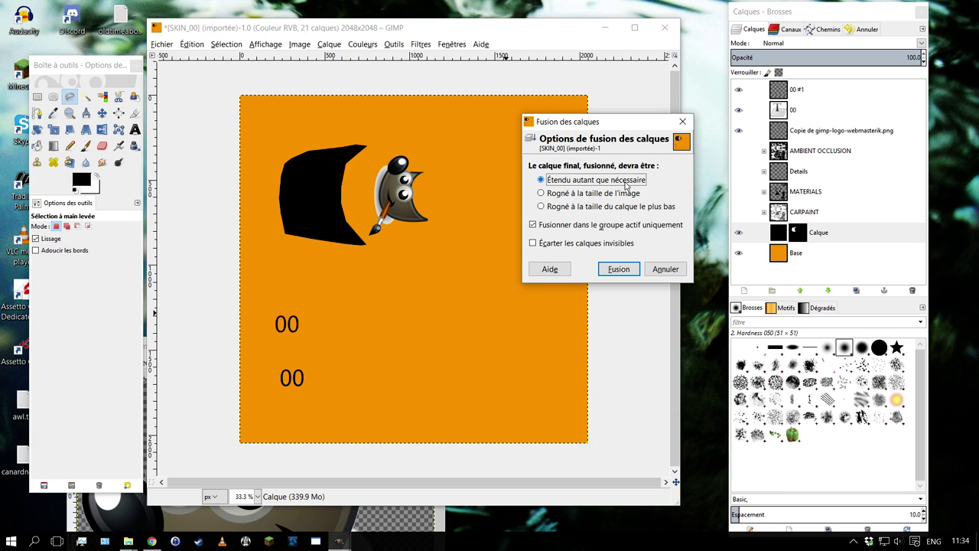
left_click(532, 225)
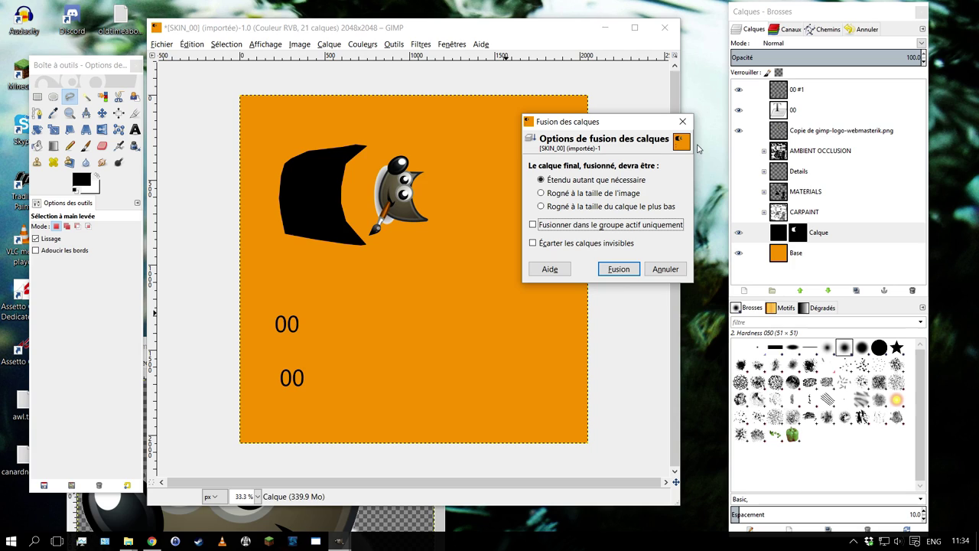
left_click(619, 269)
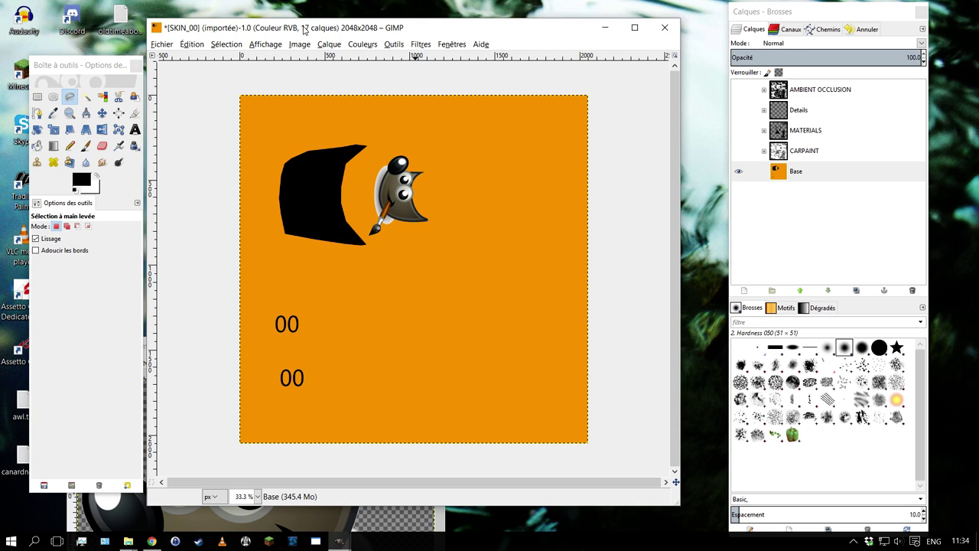
key("ctrl")
key("ctrl+z")
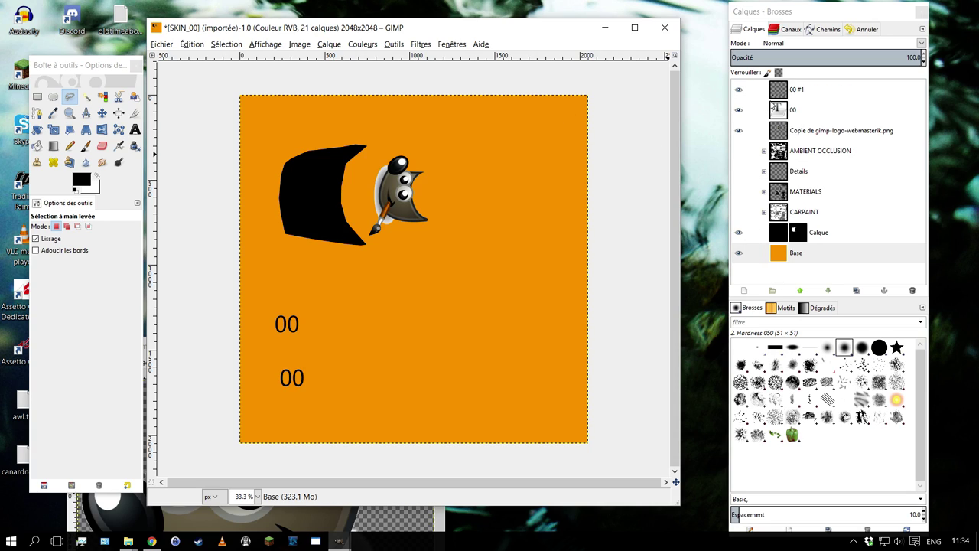
key("ctrl+m")
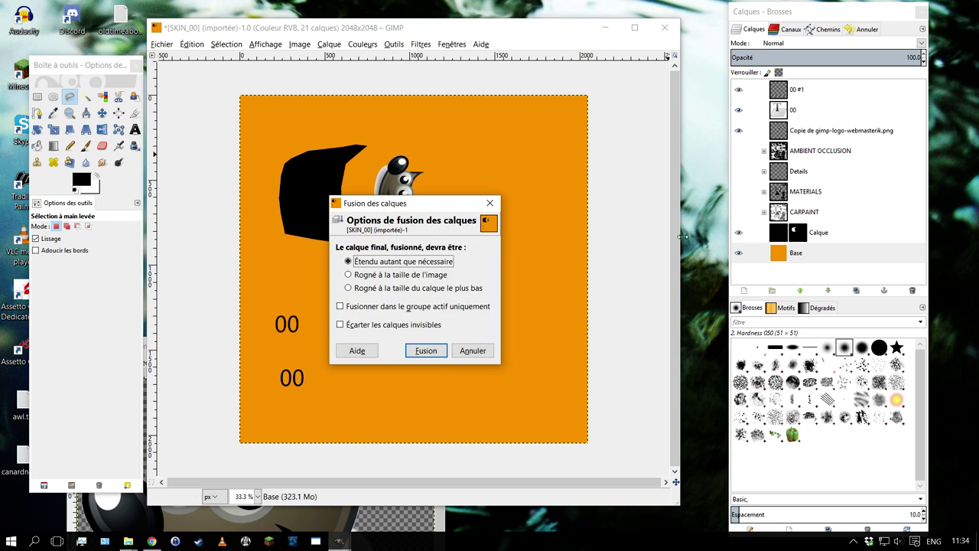
left_click(428, 355)
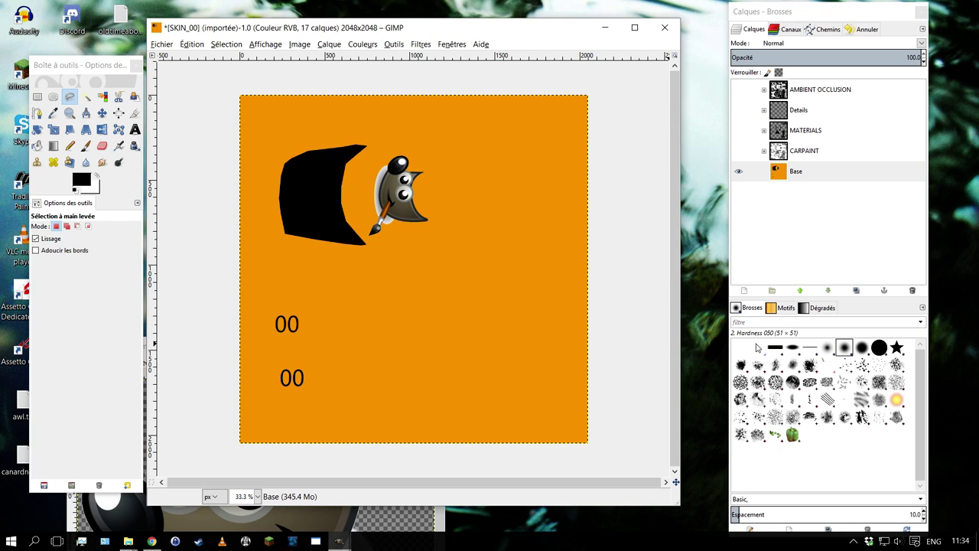
left_click(165, 43)
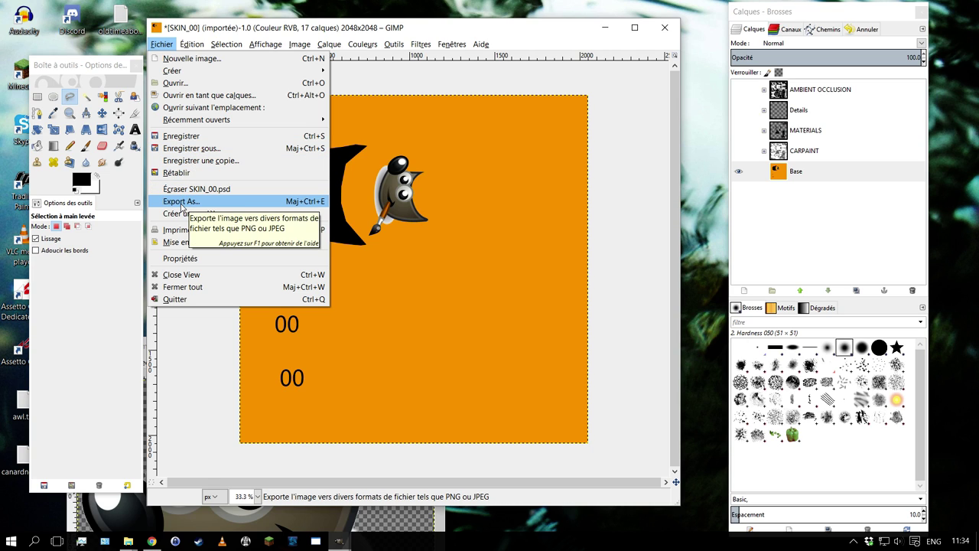
Export the skin over SKIN_00.dds in the mclaren_mp412c_gt3 skins\Gimptuto folder, replacing it
left_click(185, 206)
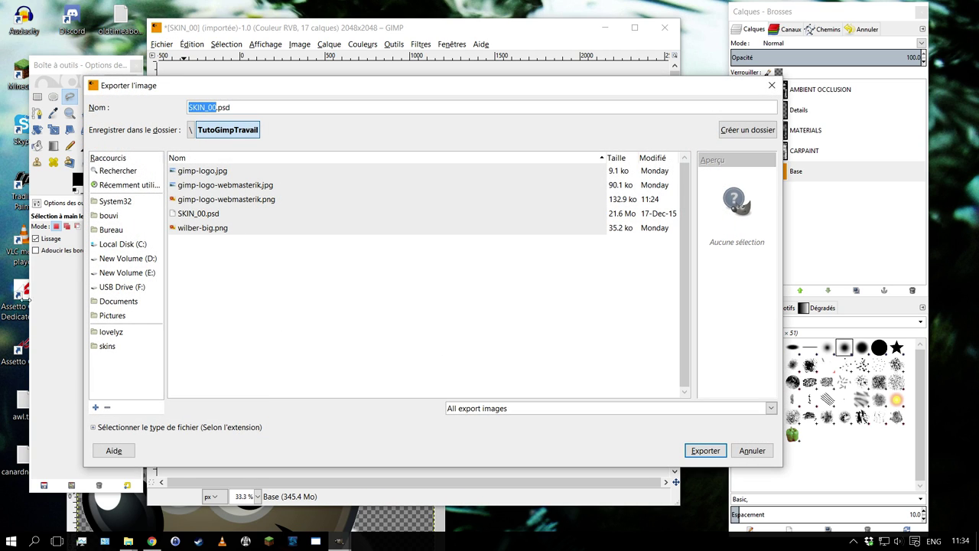
left_click(111, 230)
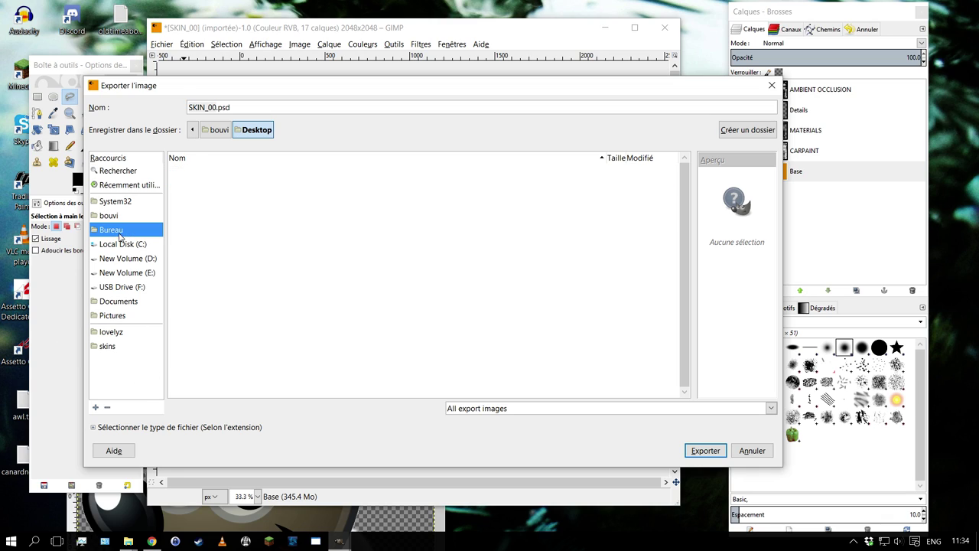
left_click(129, 259)
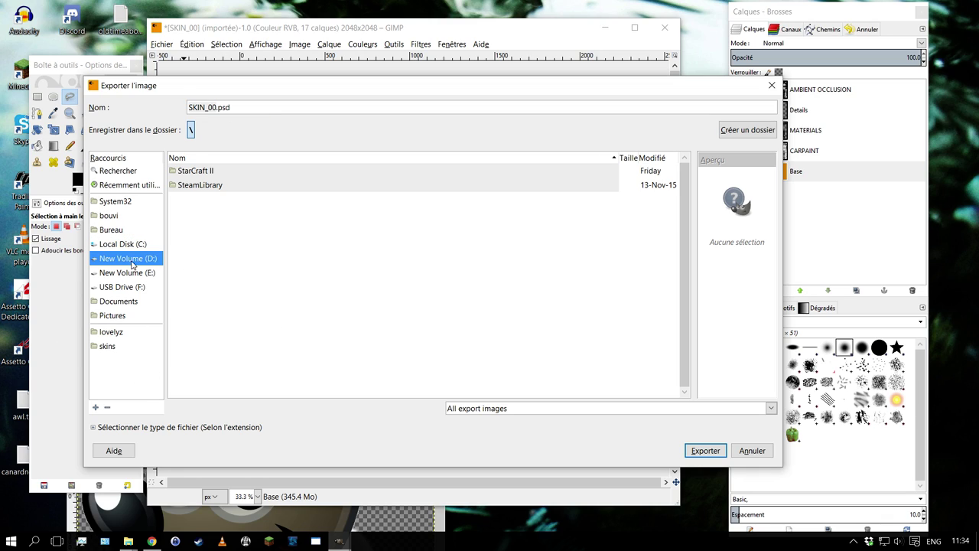
double_click(203, 185)
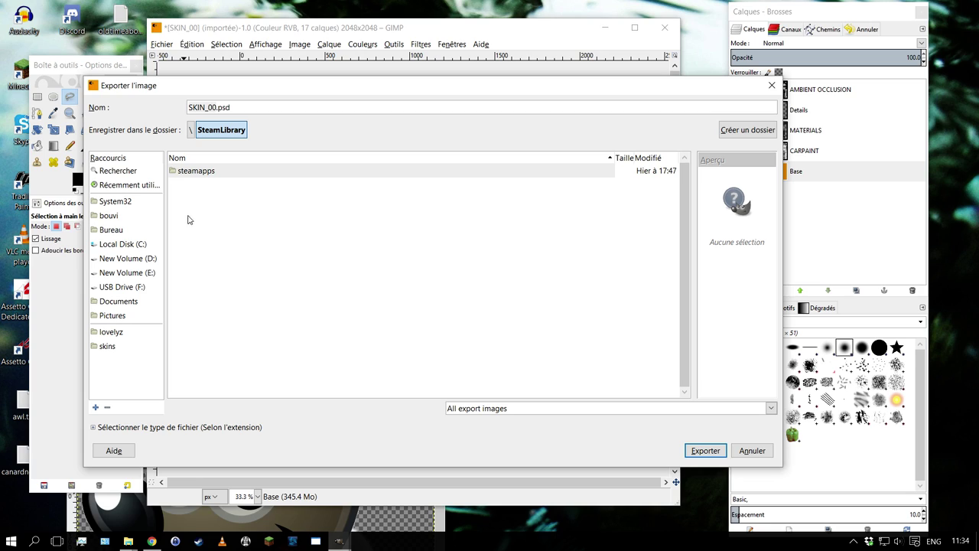
left_click(104, 346)
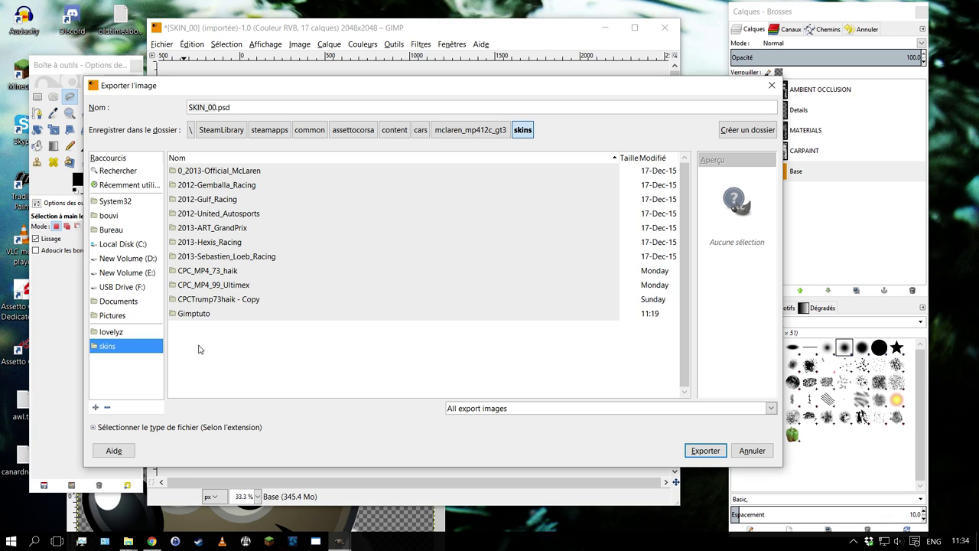
double_click(193, 316)
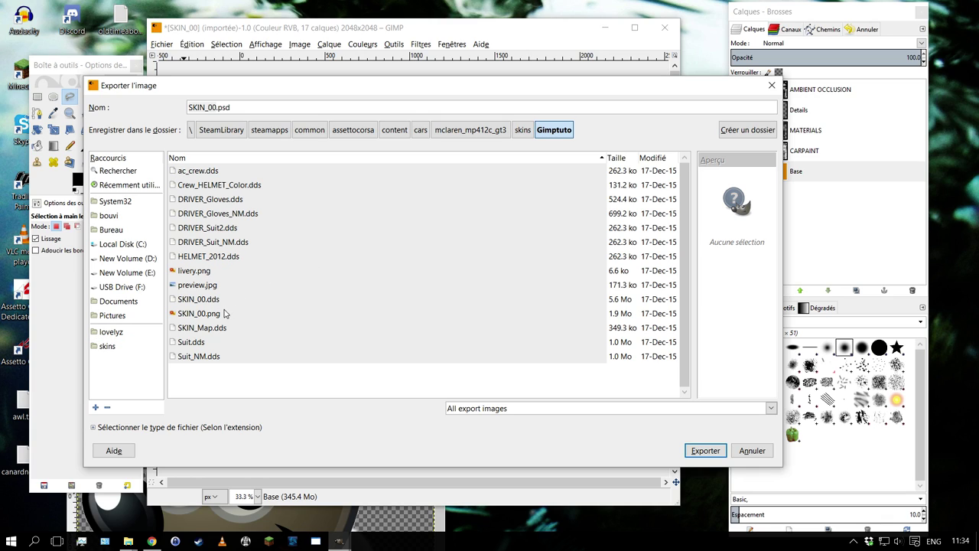
left_click(194, 300)
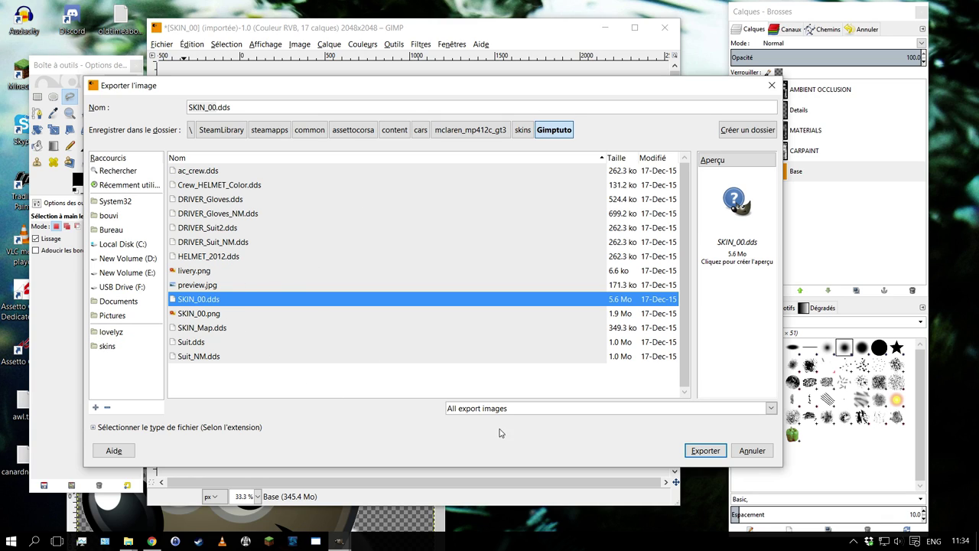
left_click(699, 452)
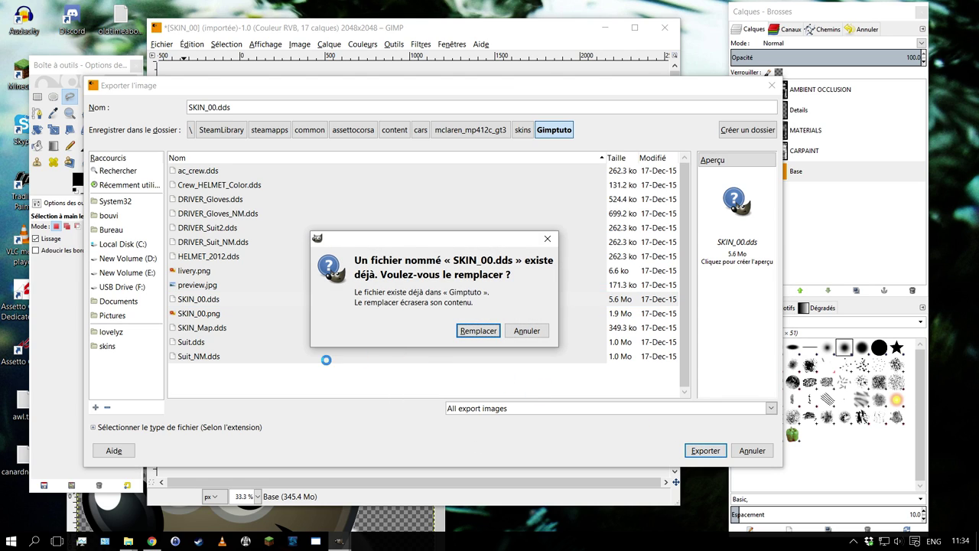
left_click(482, 332)
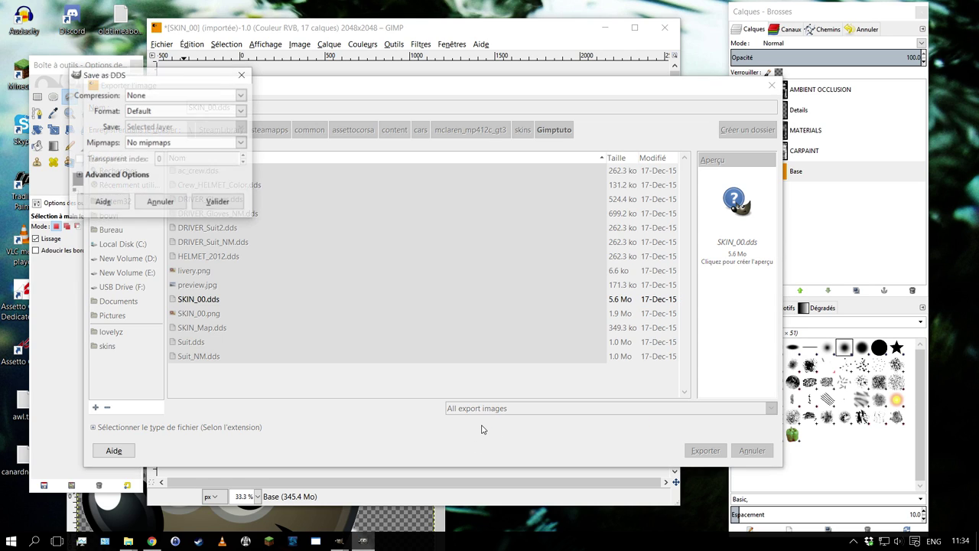
Save SKIN_00.dds with BC3 / DXT5 compression and generated mipmaps, then view the car in Assetto Corsa
left_click(245, 94)
left_click(178, 152)
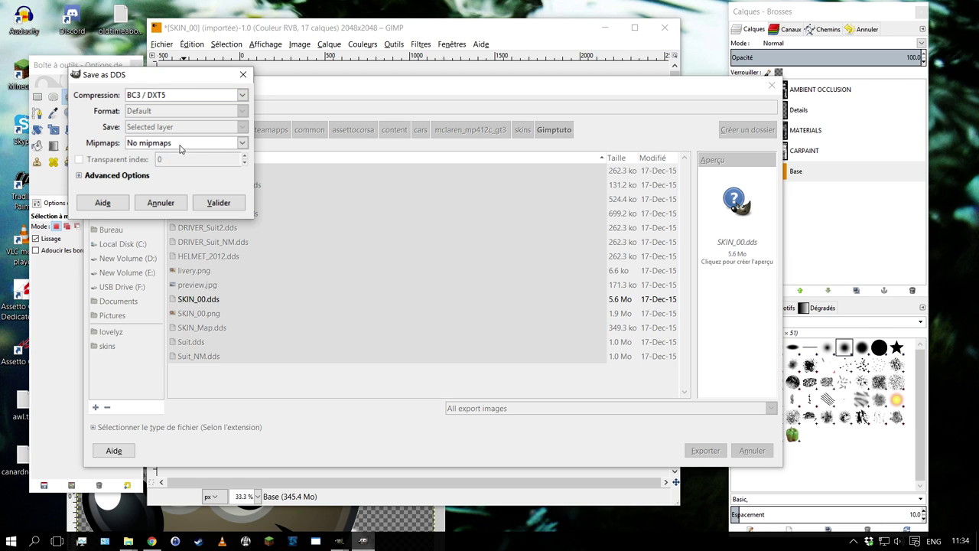
left_click_drag(134, 76, 191, 55)
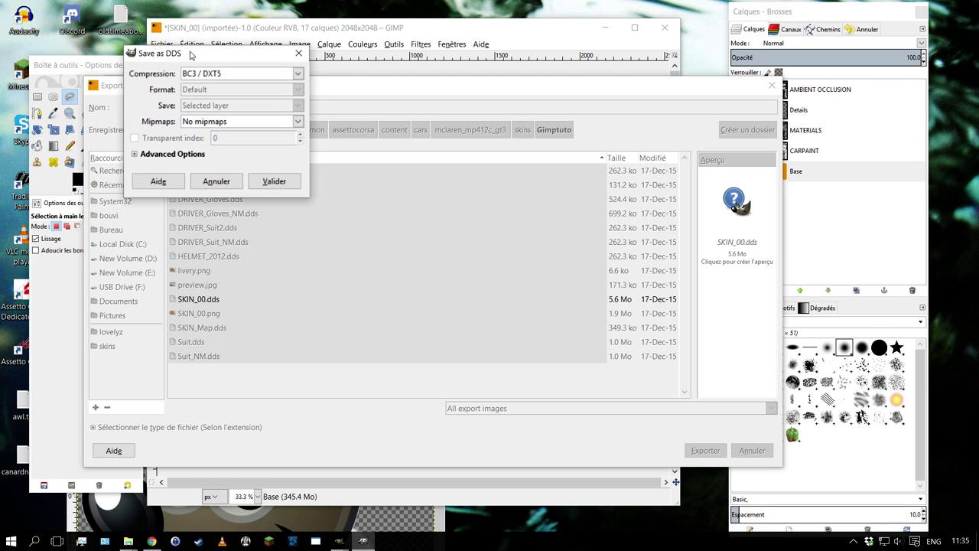
left_click(298, 74)
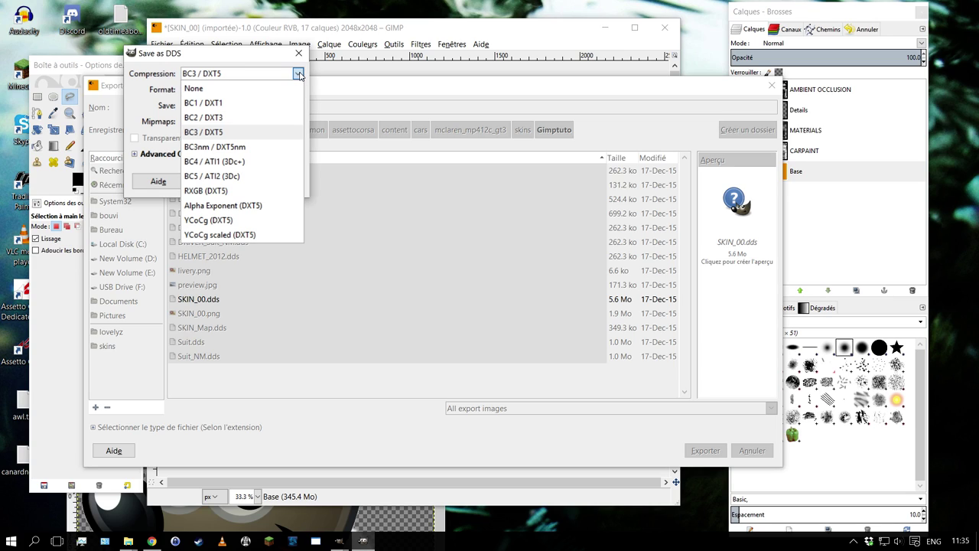
left_click(221, 133)
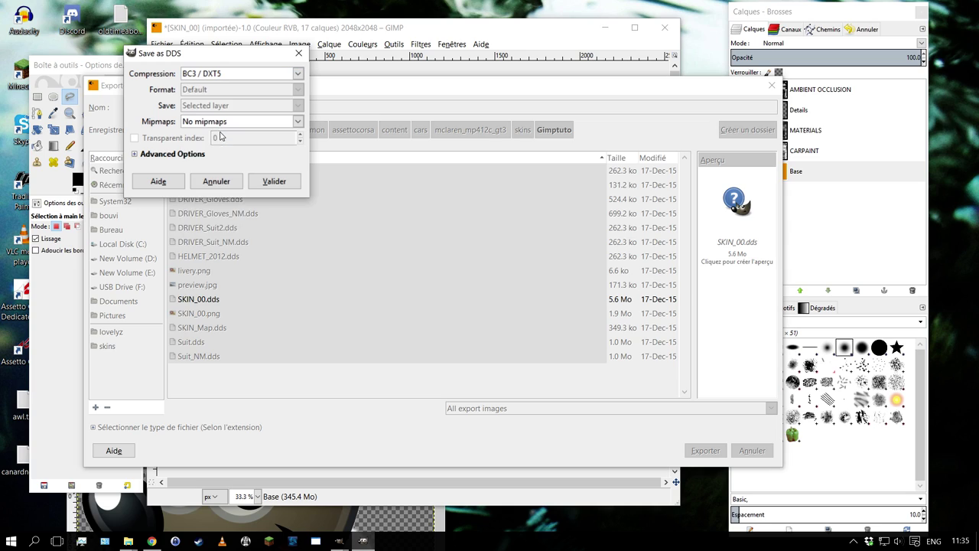
left_click(298, 122)
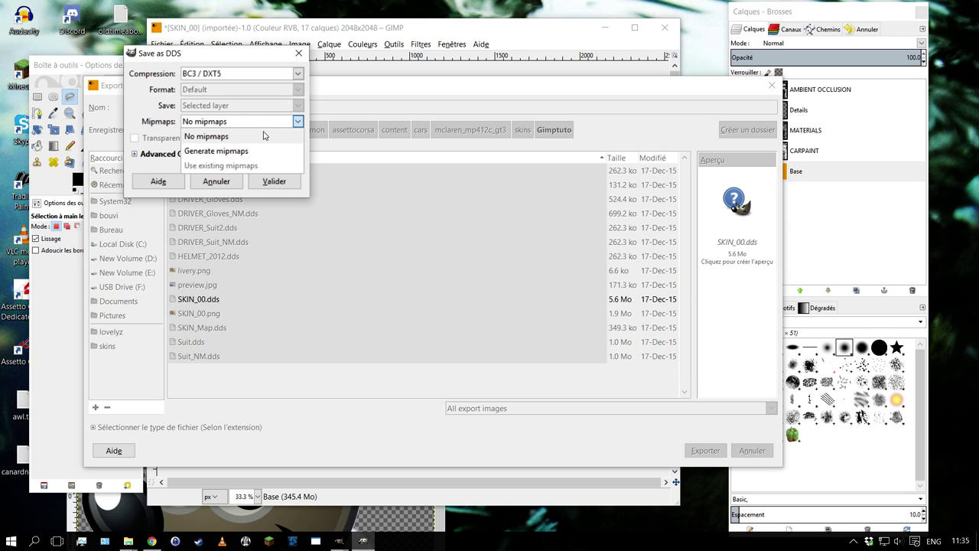
left_click(230, 145)
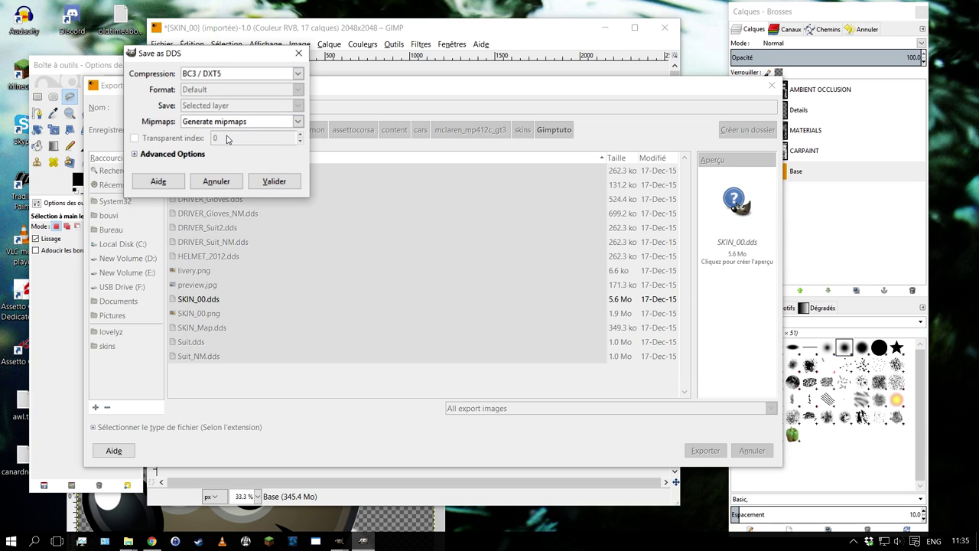
left_click(274, 179)
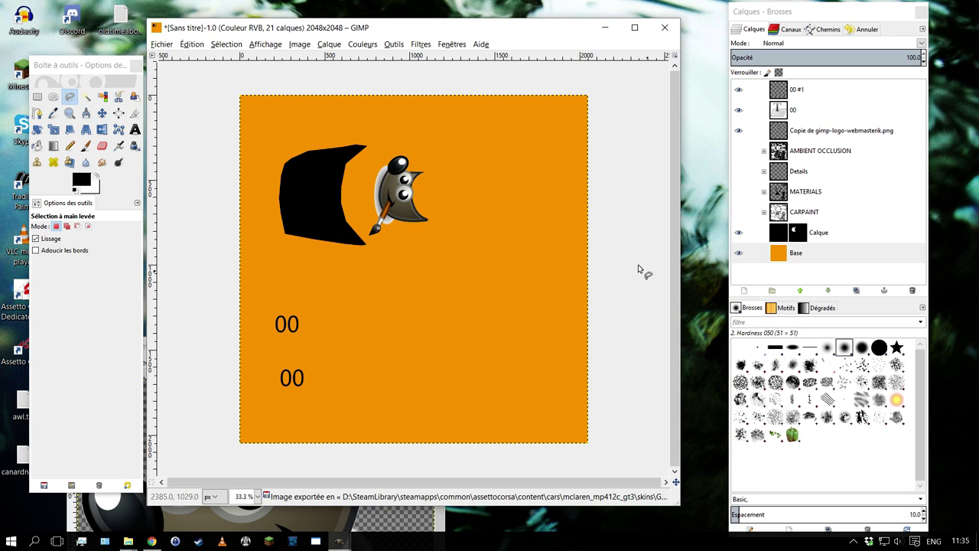
left_click(299, 535)
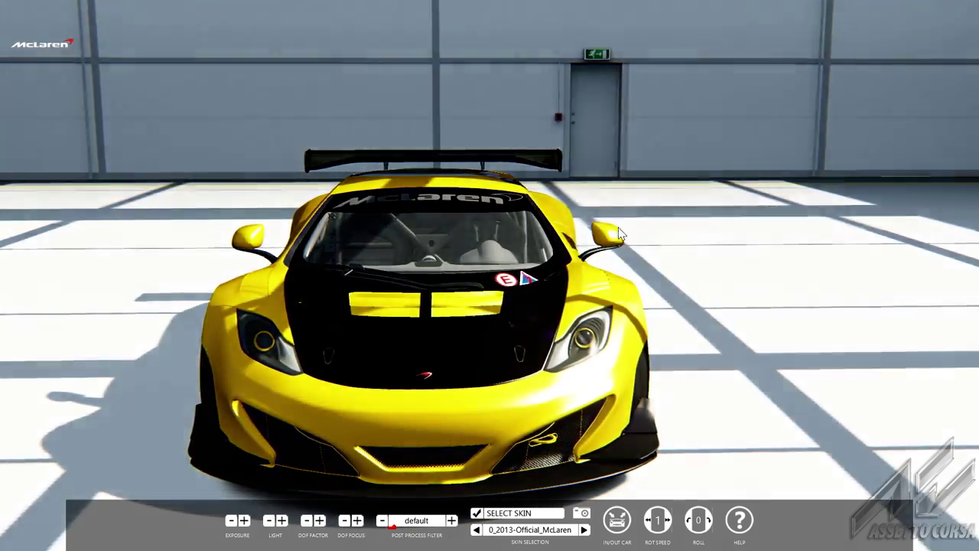
mouse_move(620, 234)
left_mouse_down()
mouse_move(252, 251)
mouse_move(572, 199)
mouse_move(779, 326)
mouse_move(431, 151)
mouse_move(274, 275)
mouse_move(278, 243)
mouse_move(662, 209)
mouse_move(297, 269)
mouse_move(606, 240)
left_mouse_up()
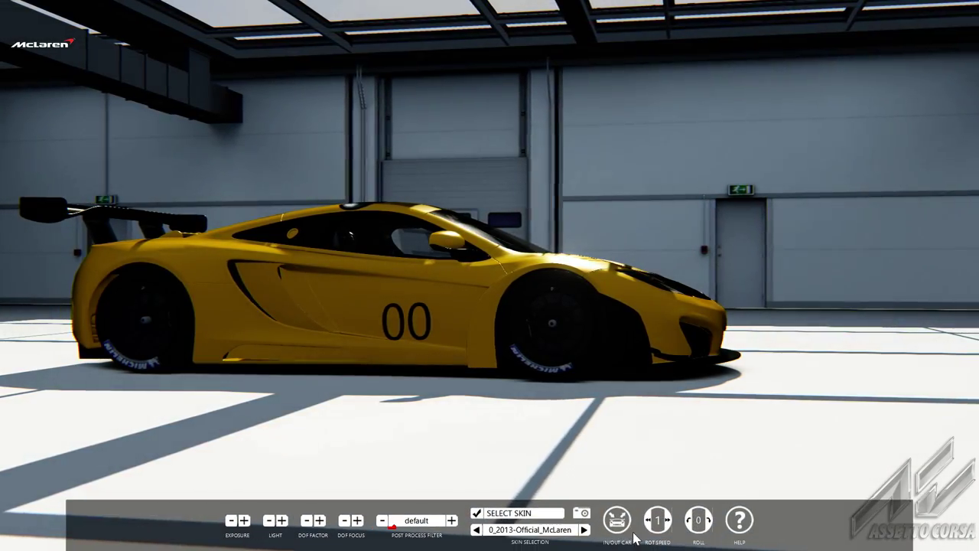
Orbit the McLaren to a front view in the showroom, then Alt+Tab back to the desktop
mouse_move(745, 318)
left_mouse_down()
mouse_move(684, 350)
mouse_move(376, 310)
mouse_move(570, 207)
mouse_move(922, 267)
mouse_move(398, 265)
mouse_move(653, 327)
mouse_move(765, 329)
left_mouse_up()
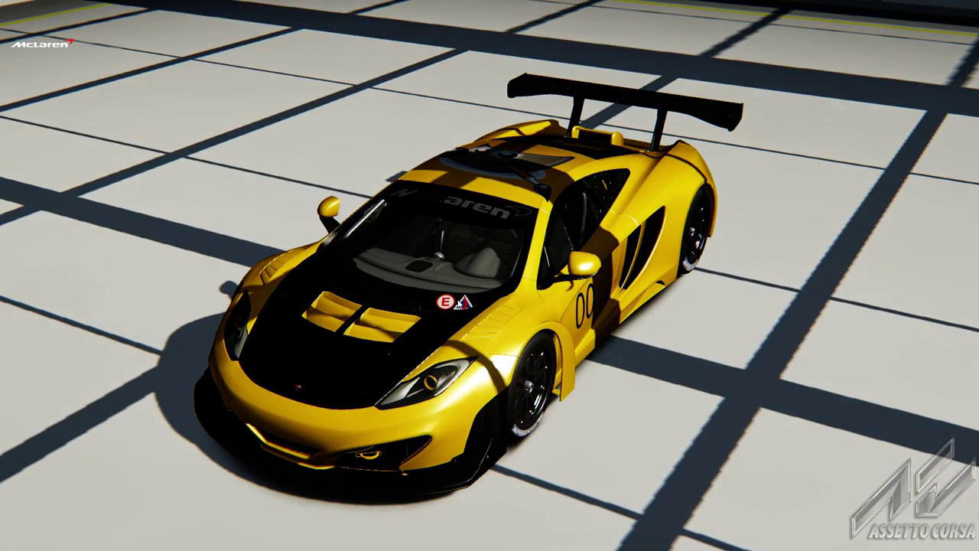
key("alt+Tab")
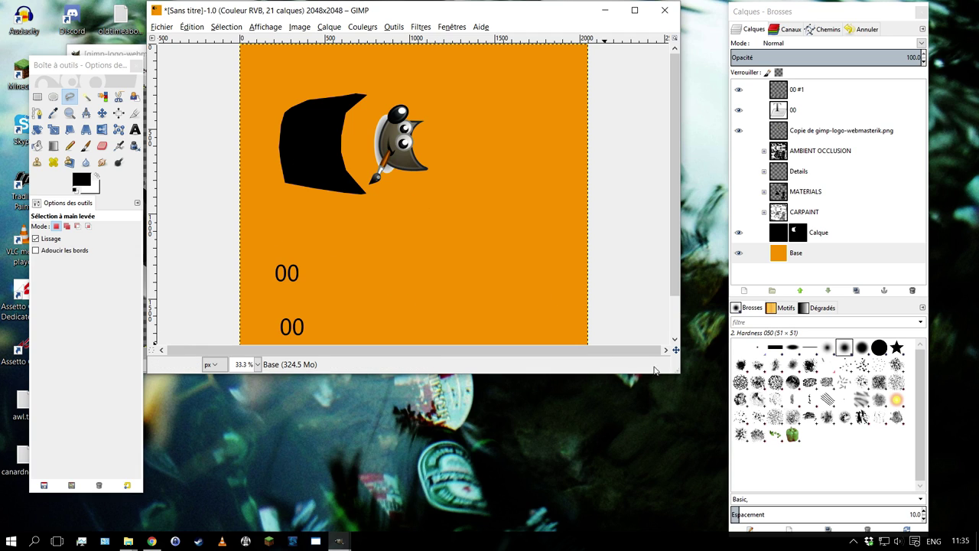
Enlarge the canvas, show the AMBIENT OCCLUSION layer, and select both 00 layers with the Move tool
left_click_drag(678, 372, 703, 474)
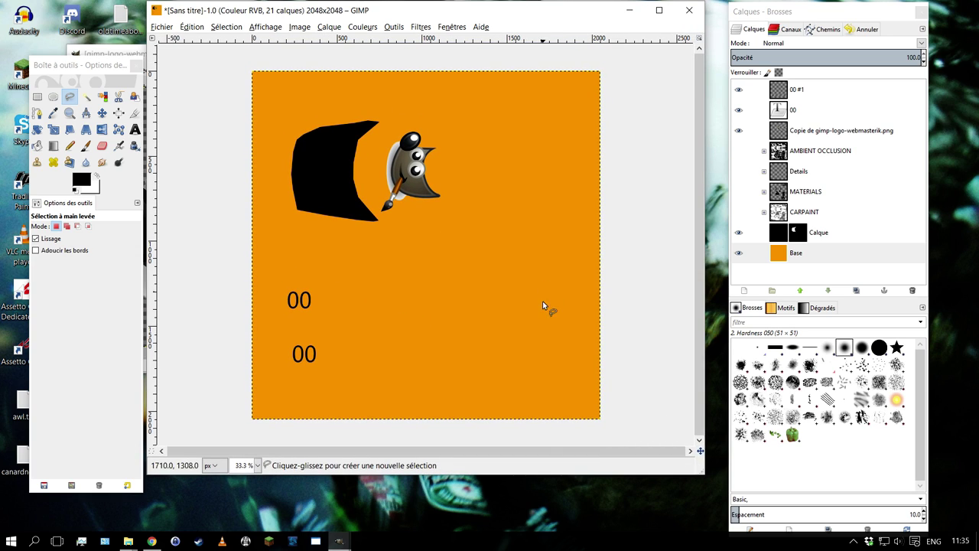
left_click(738, 150)
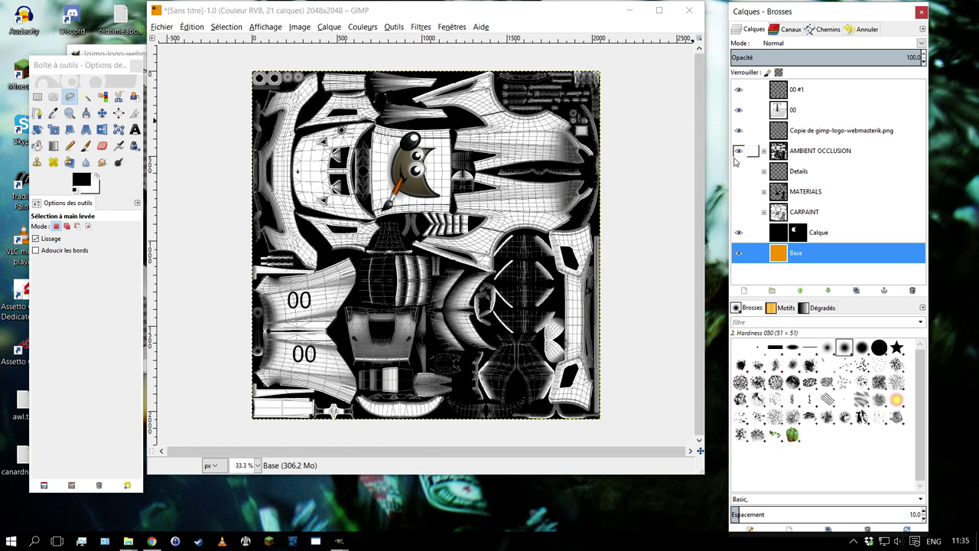
left_click(102, 113)
left_click(753, 89)
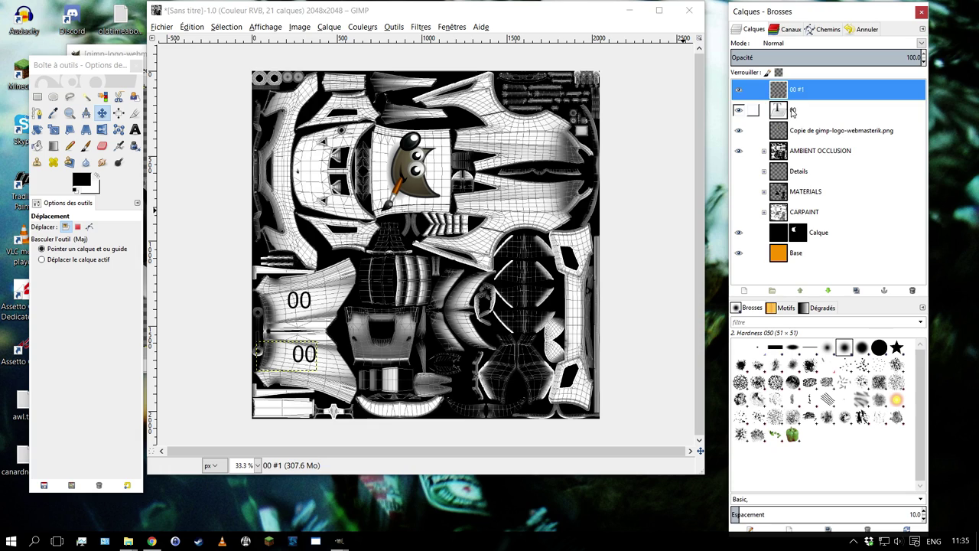
left_click(753, 110)
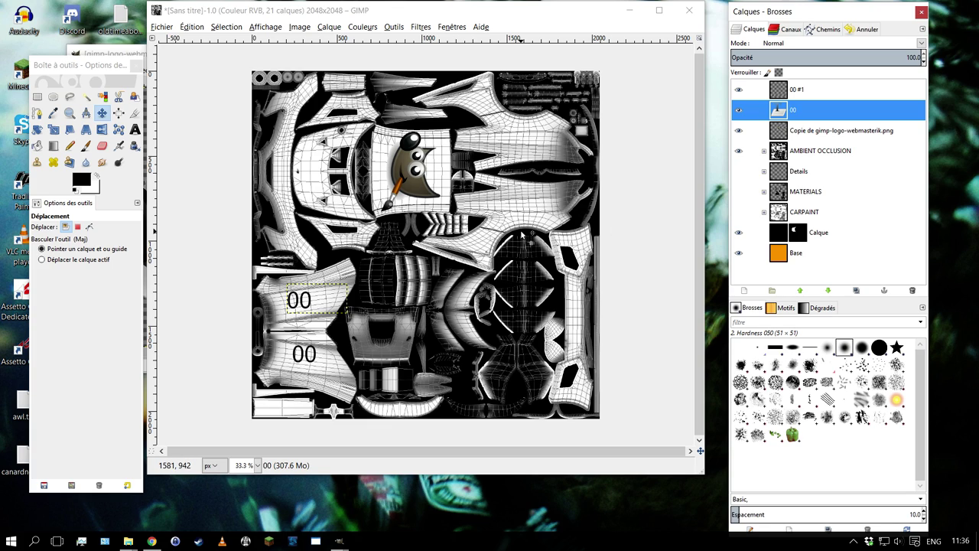
left_click(162, 27)
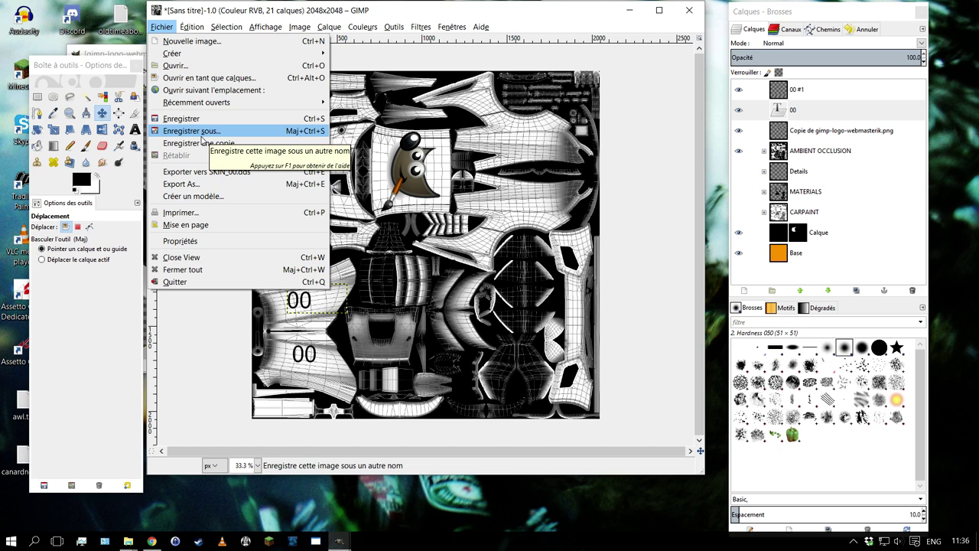
Save the project as SKIN_00.xcf in the TutoGimpTravail folder on New Volume (E:)
left_click(202, 139)
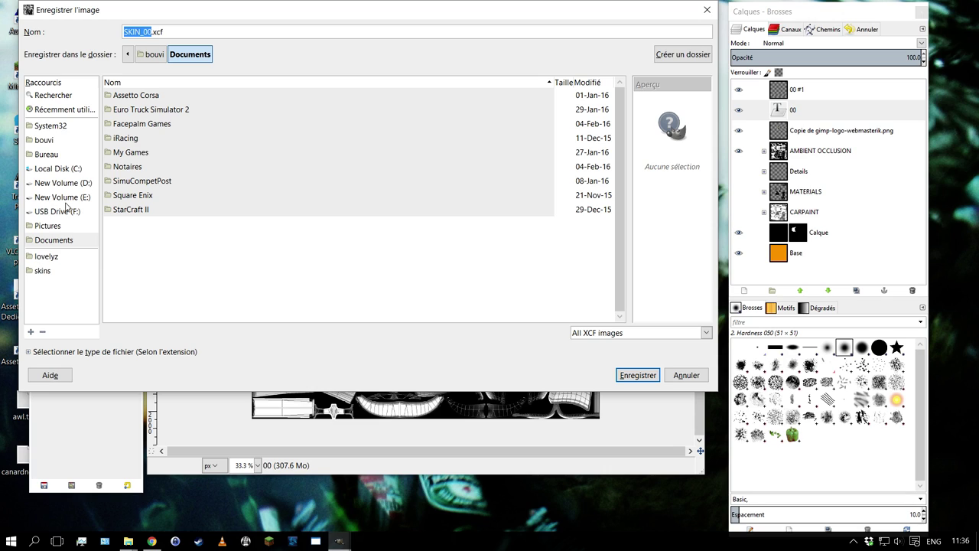
left_click(55, 199)
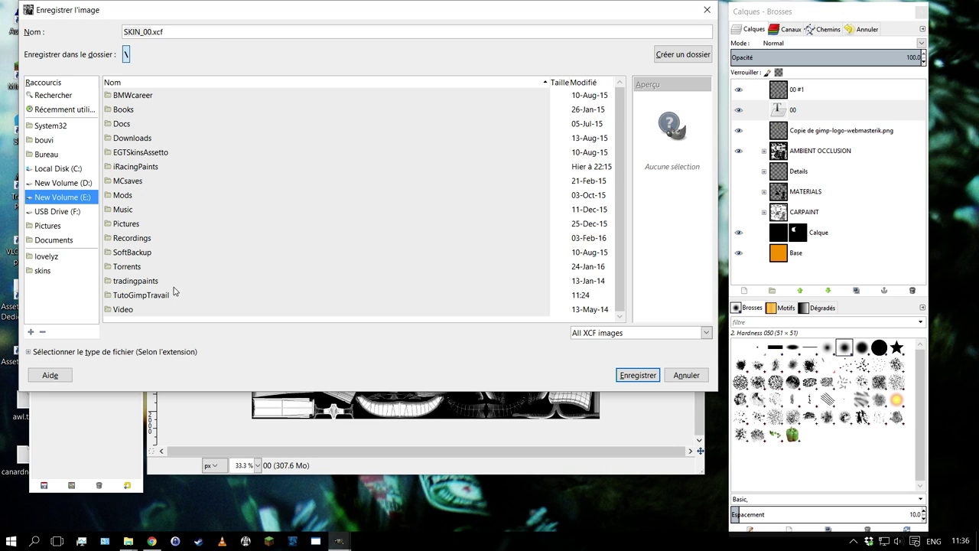
double_click(139, 297)
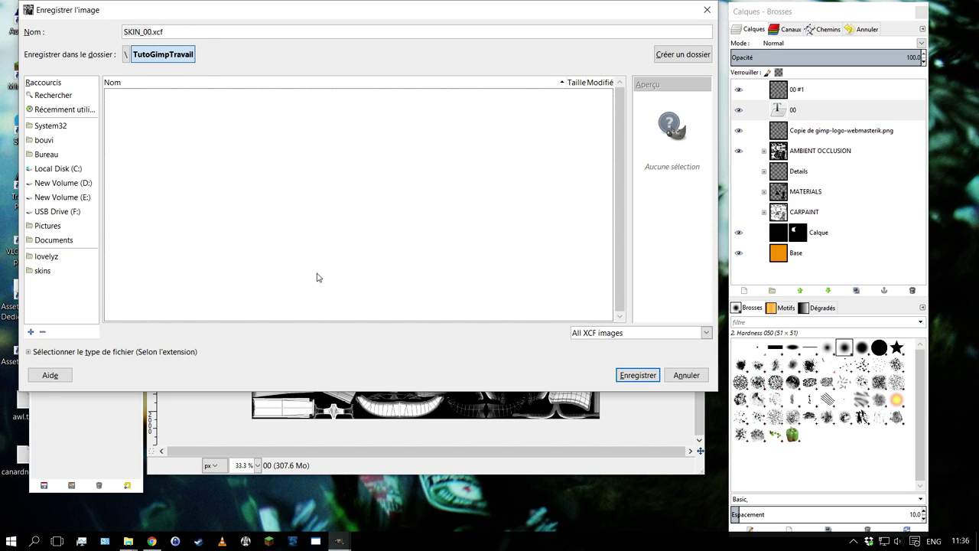
left_click(638, 375)
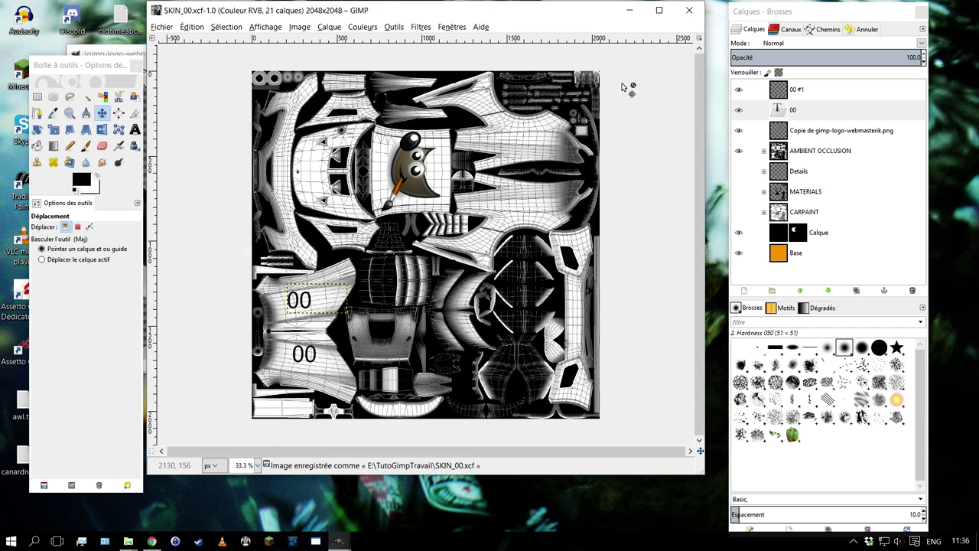
Close the SKIN_00 and both logo images and quit GIMP
left_click(688, 10)
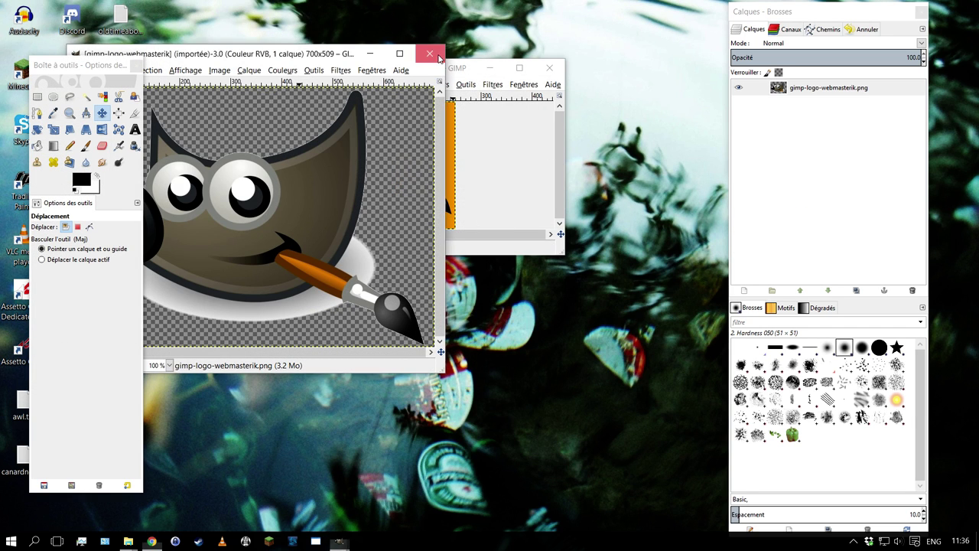
left_click(436, 52)
left_click(549, 68)
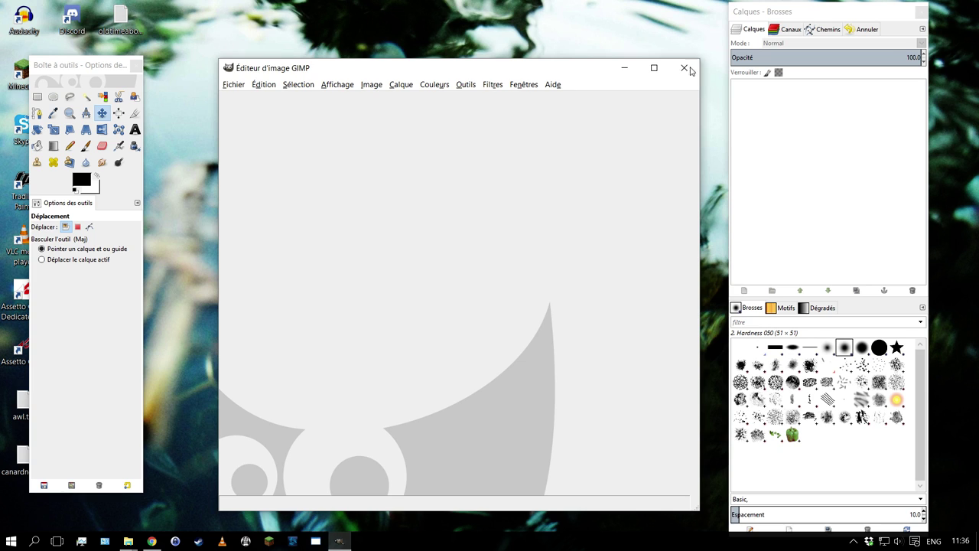
left_click(683, 67)
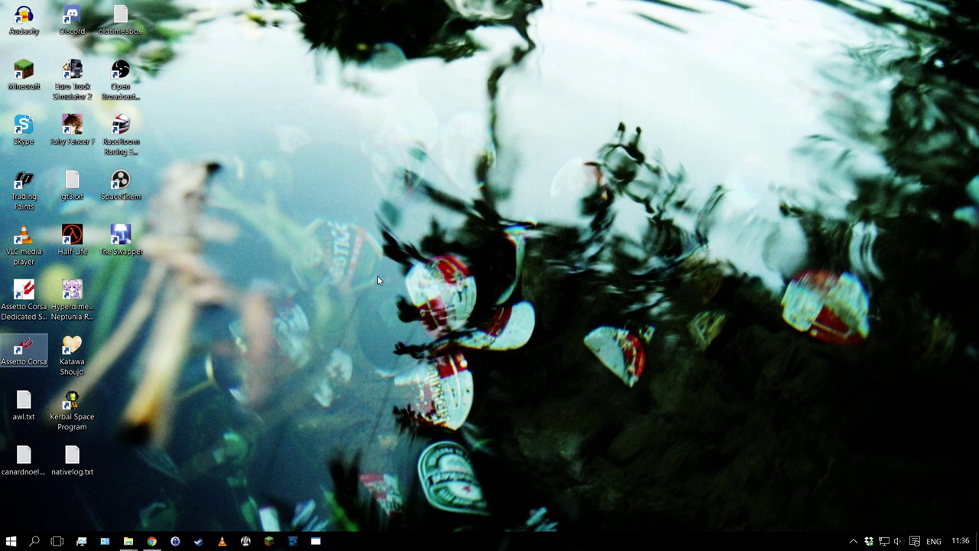
Open File Explorer at the McLaren skins folder, peeking into CPCTrump73haik - Copy and back
key("super+e")
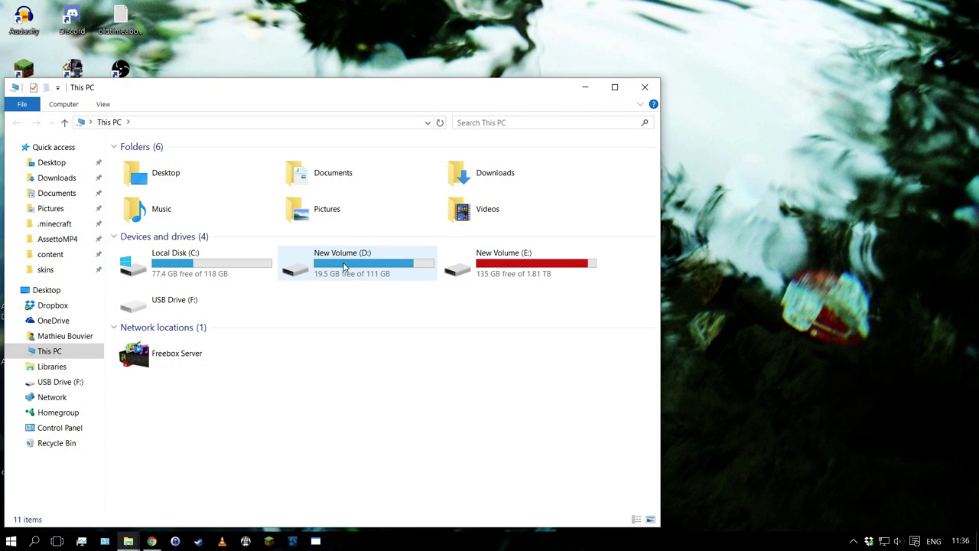
left_click(46, 270)
left_click_drag(228, 93, 378, 50)
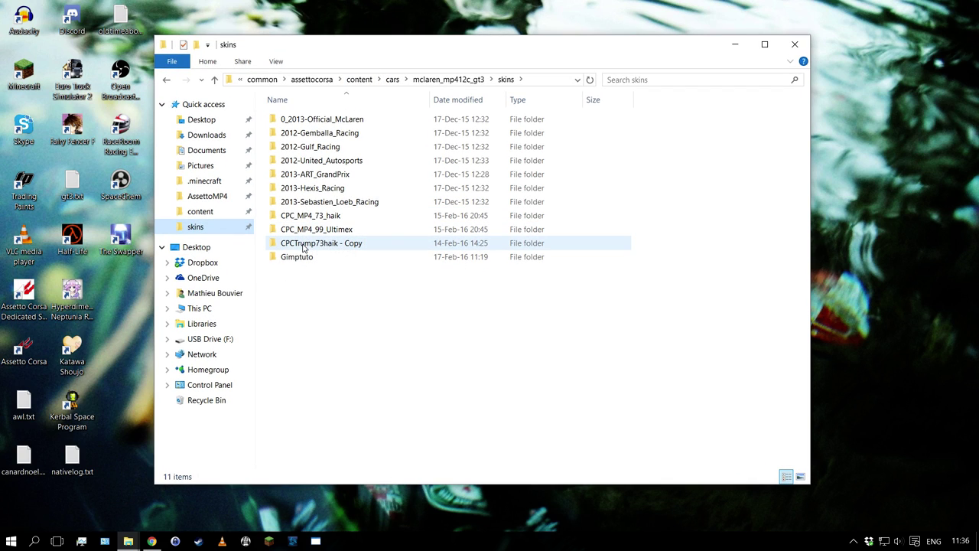
double_click(304, 244)
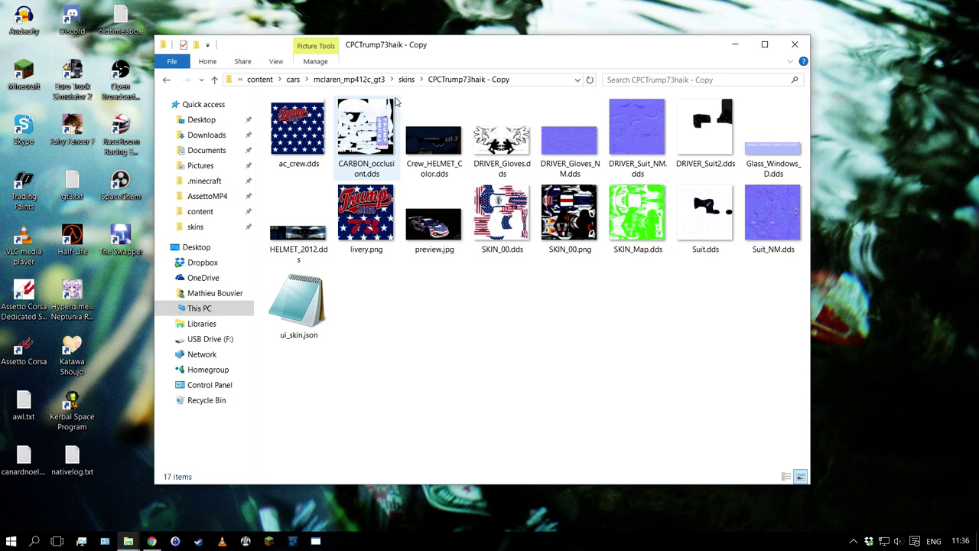
left_click(407, 80)
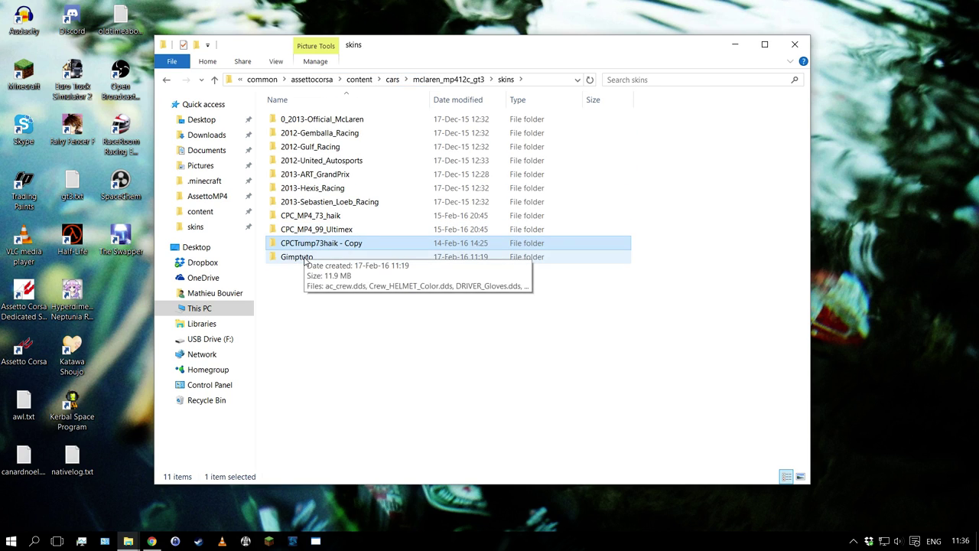
In the Gimptuto folder, check livery.png's Details properties to confirm it is 128 x 128 pixels
double_click(300, 257)
left_click_drag(447, 48, 397, 50)
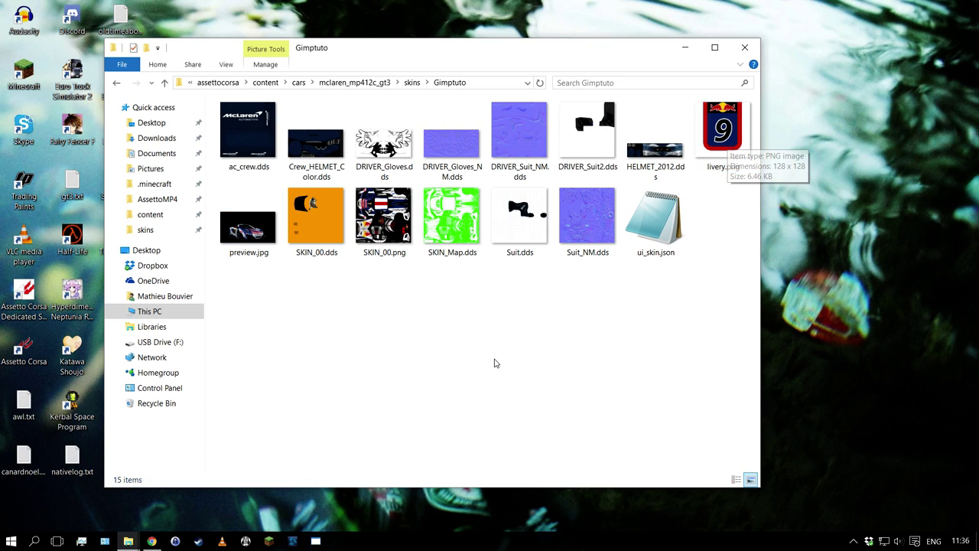
right_click(723, 144)
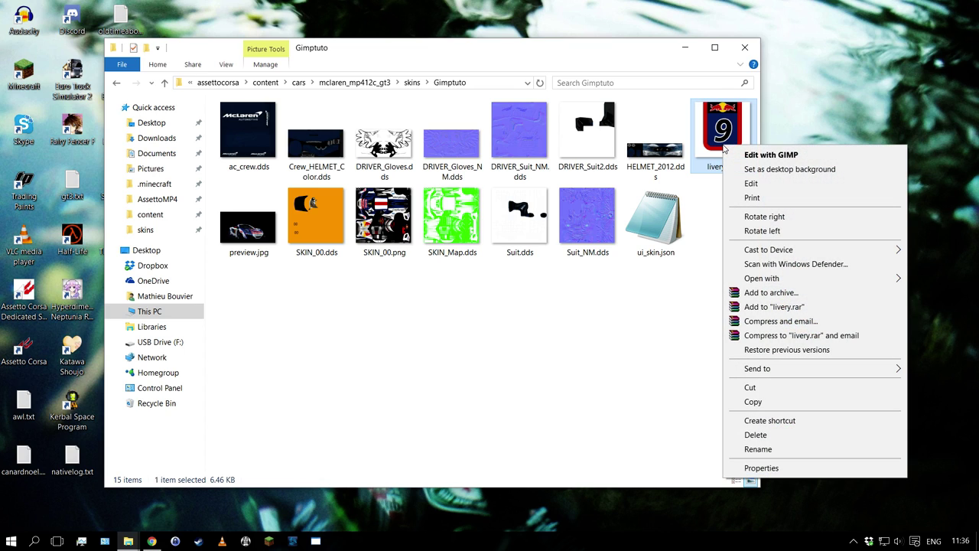
left_click(768, 469)
left_click(777, 175)
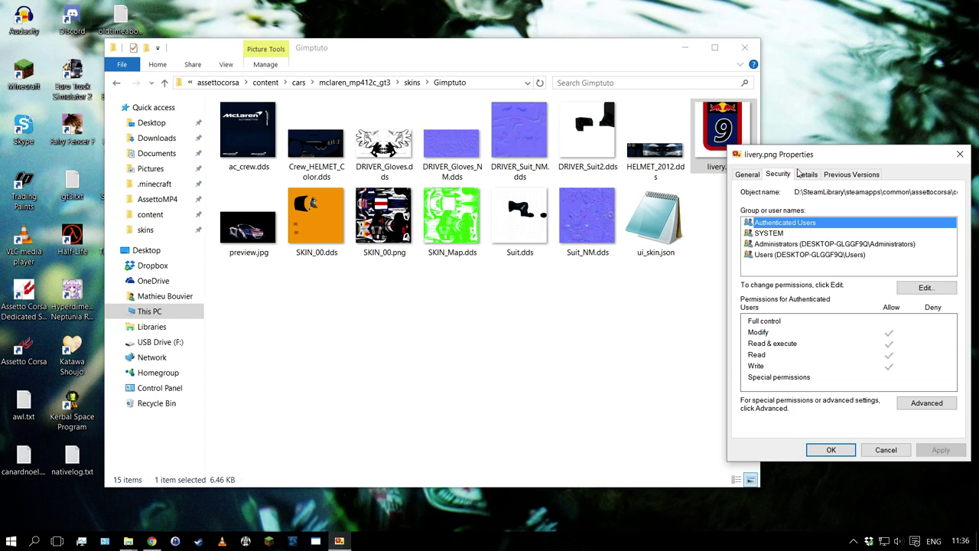
left_click(808, 175)
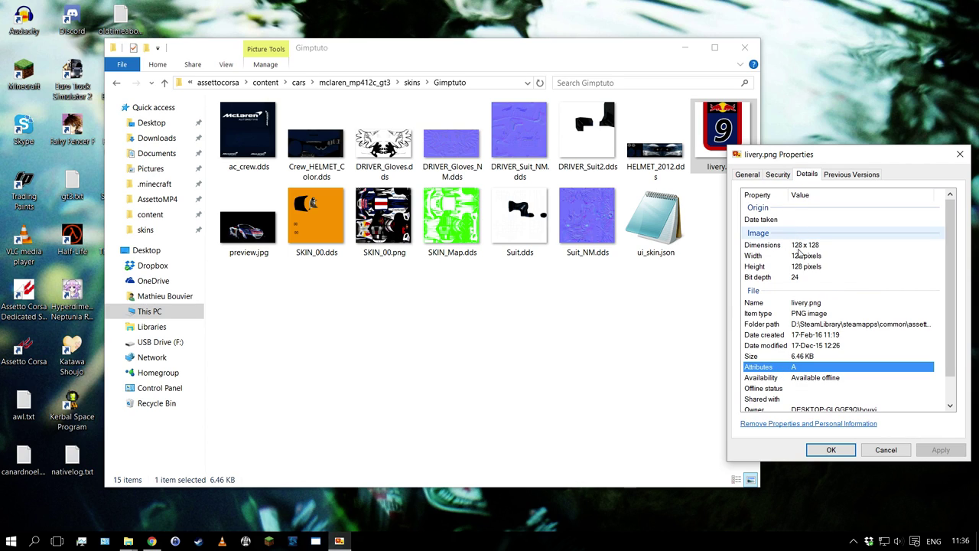
left_click(831, 450)
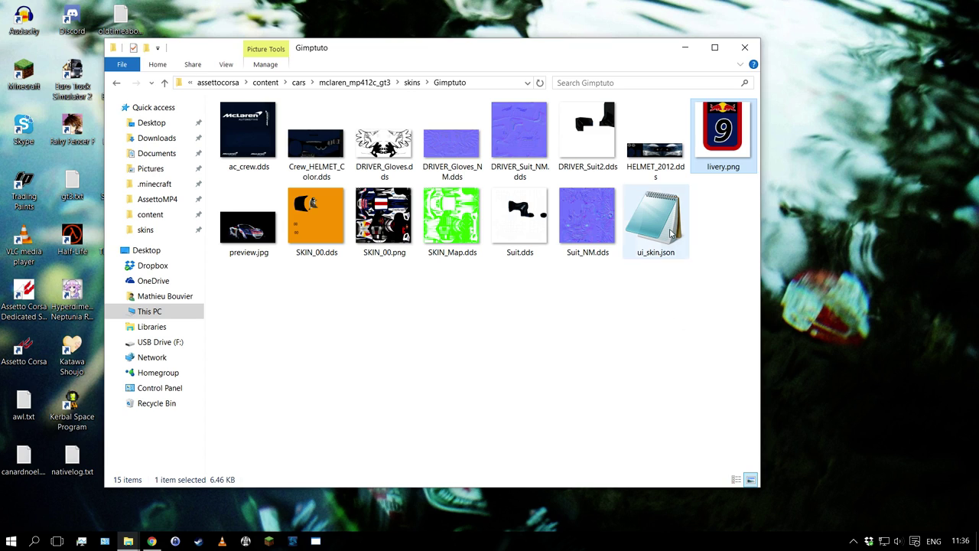
right_click(718, 153)
Open livery.png in GIMP at 200% and bucket-fill the inside of the 9 with orange
left_click(765, 157)
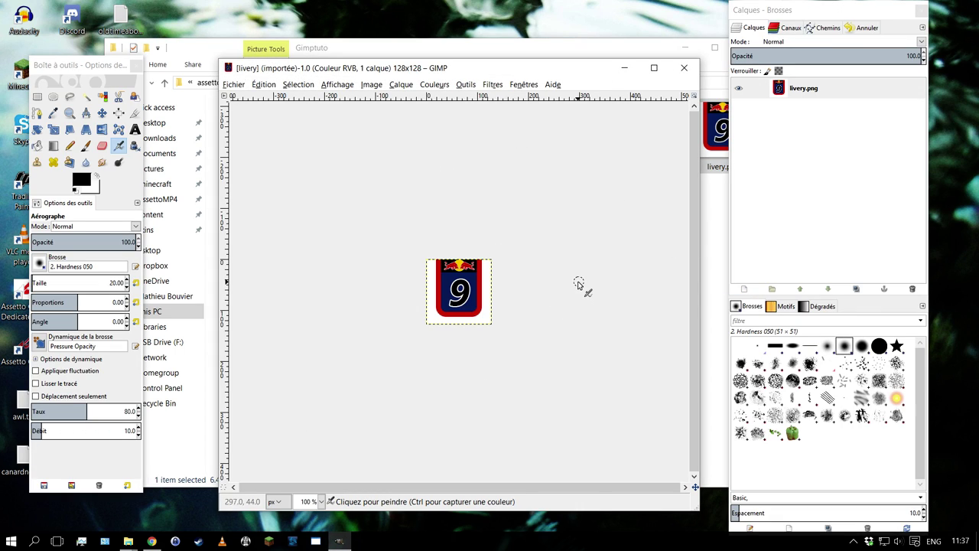
key("plus")
key("plus")
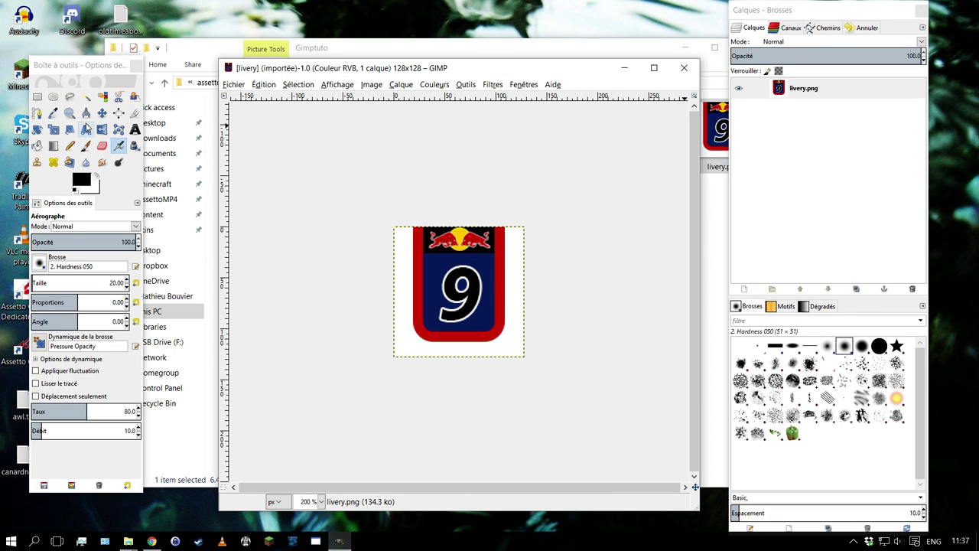
left_click(36, 146)
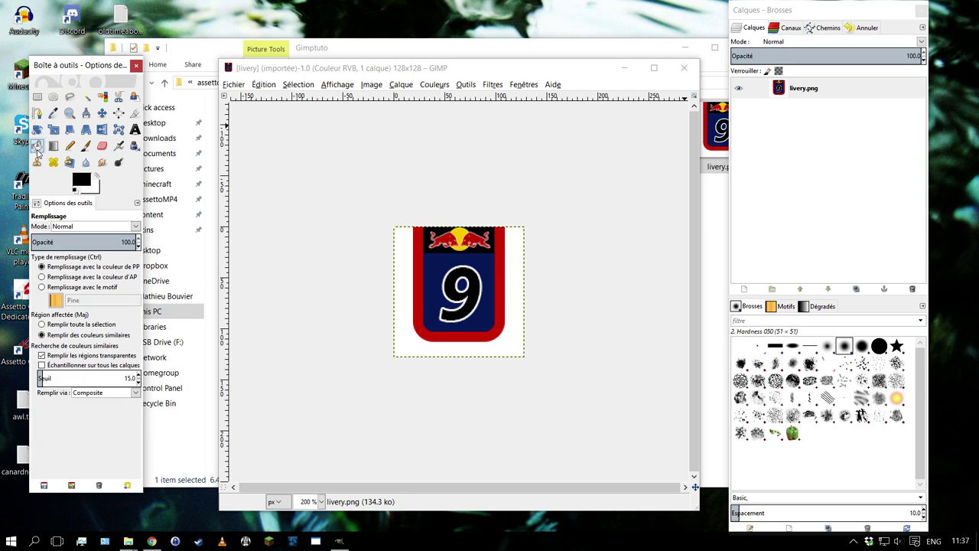
left_click(80, 179)
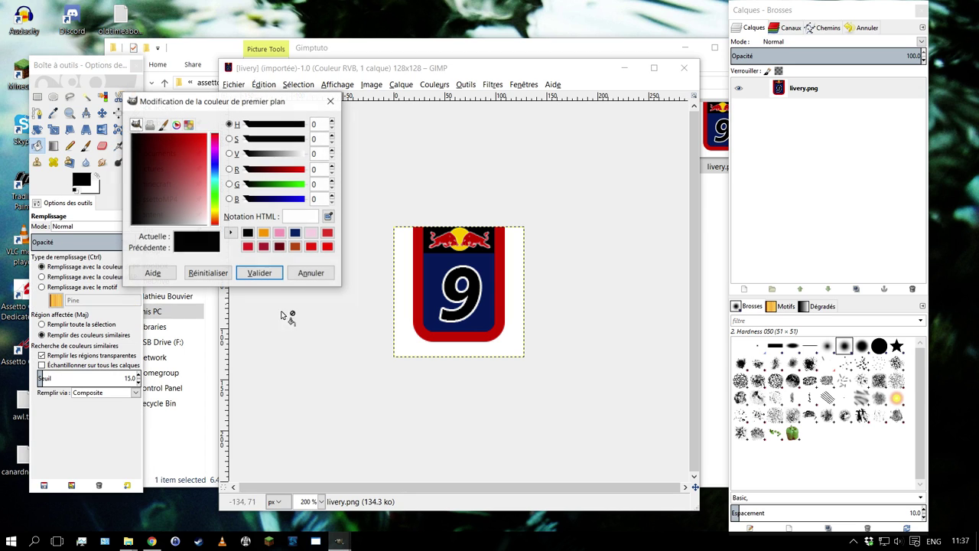
left_click(263, 232)
left_click(259, 273)
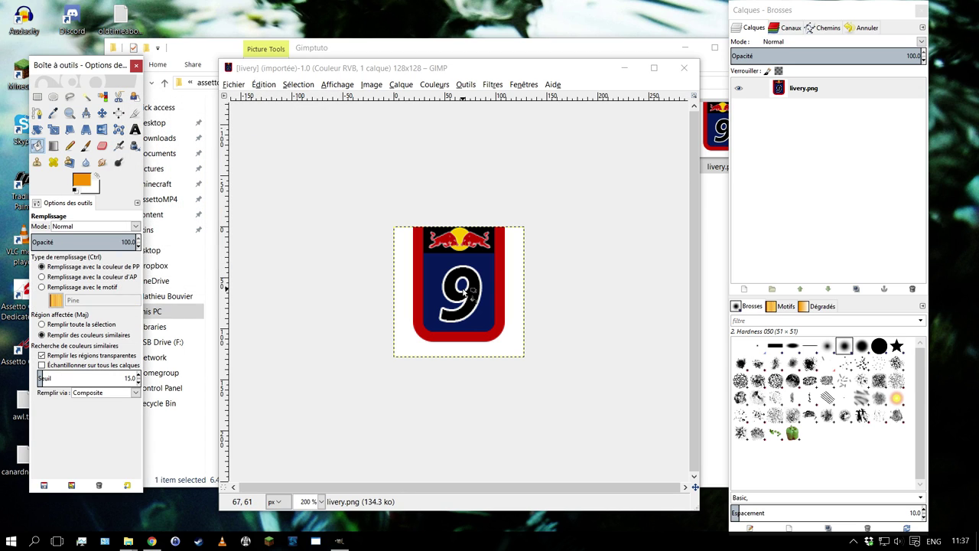
left_click(463, 292)
Add a new layer filled with the orange foreground colour over the livery artwork
right_click(808, 144)
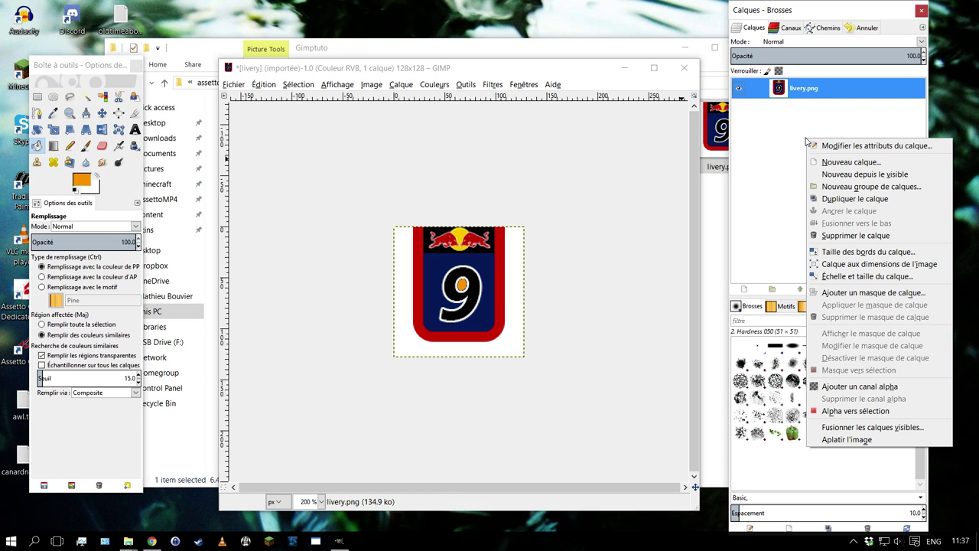
left_click(880, 163)
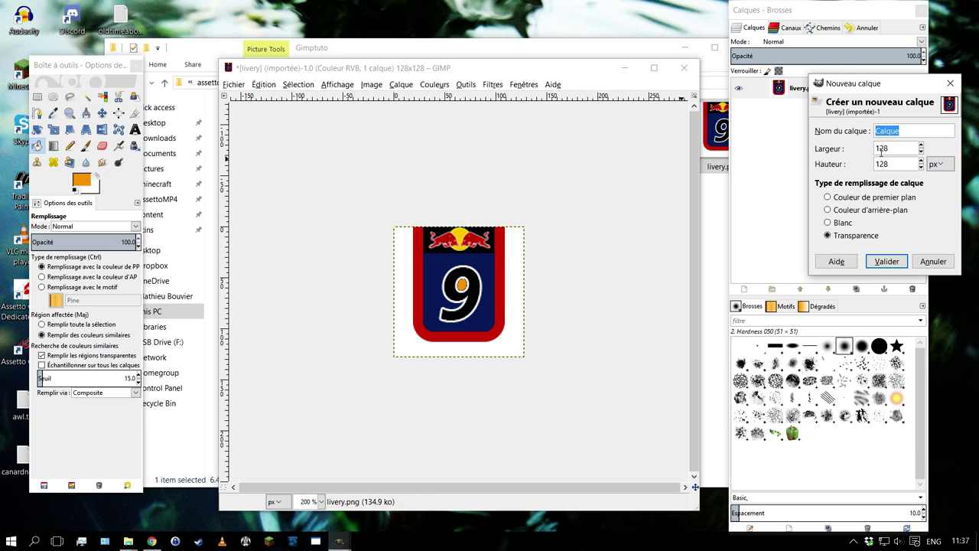
left_click(832, 200)
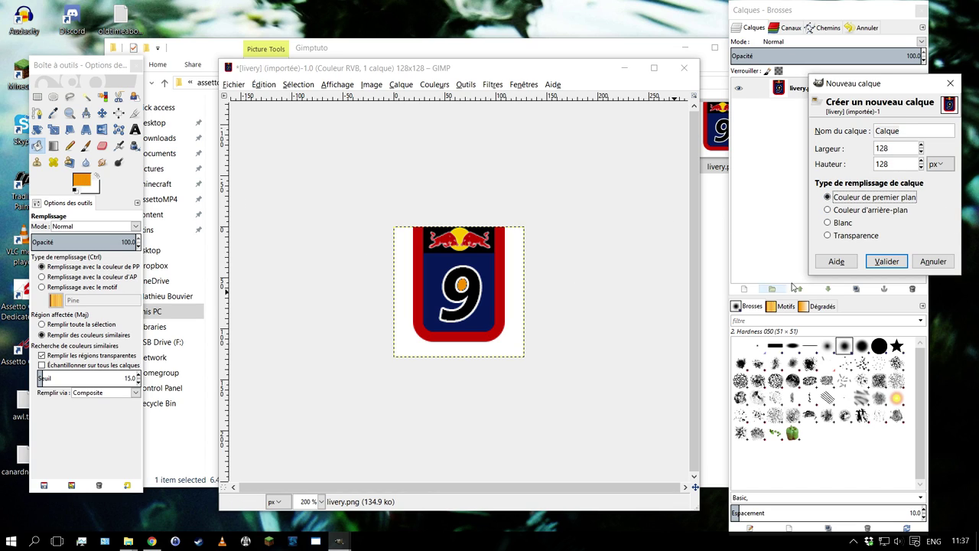
left_click(887, 261)
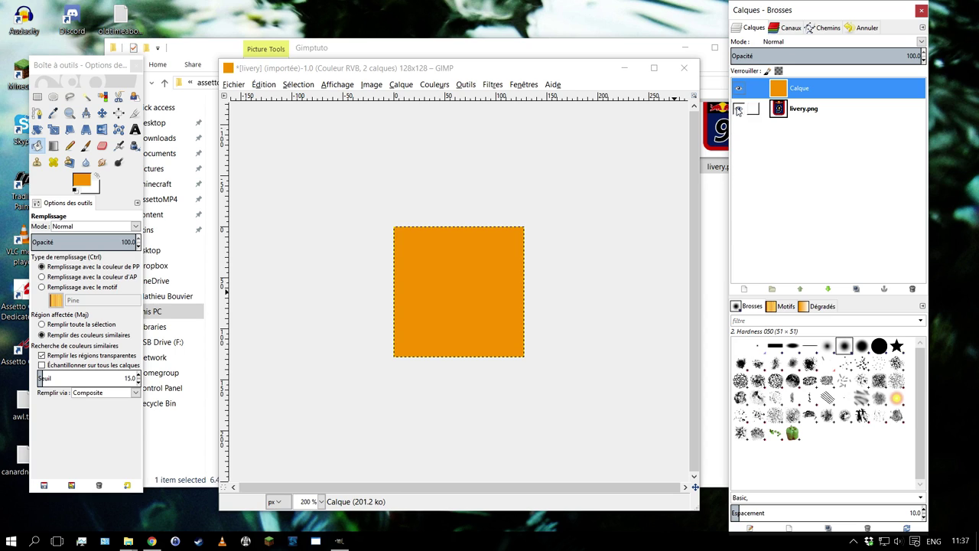
left_click_drag(469, 68, 483, 46)
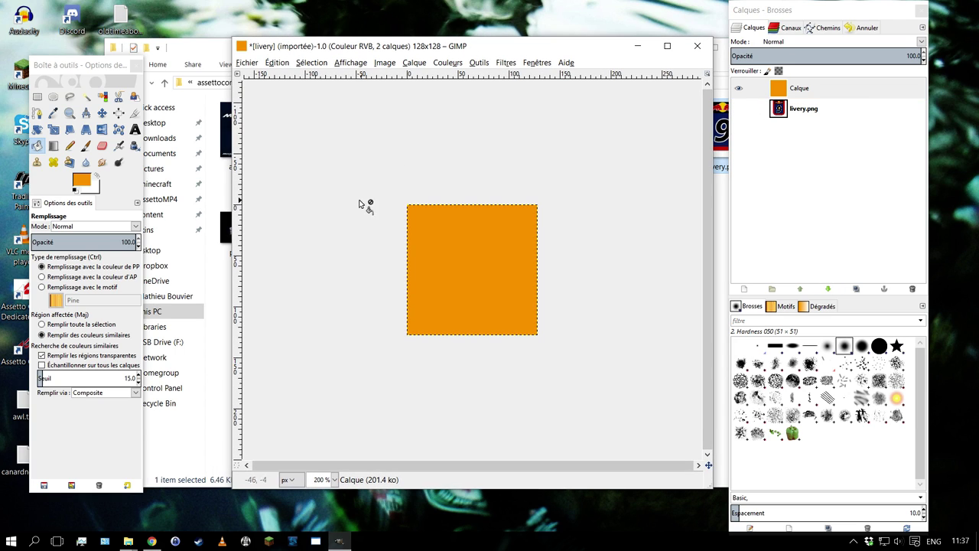
Begin exporting the image, browsing up to the cars folder to locate the skins
left_click(246, 62)
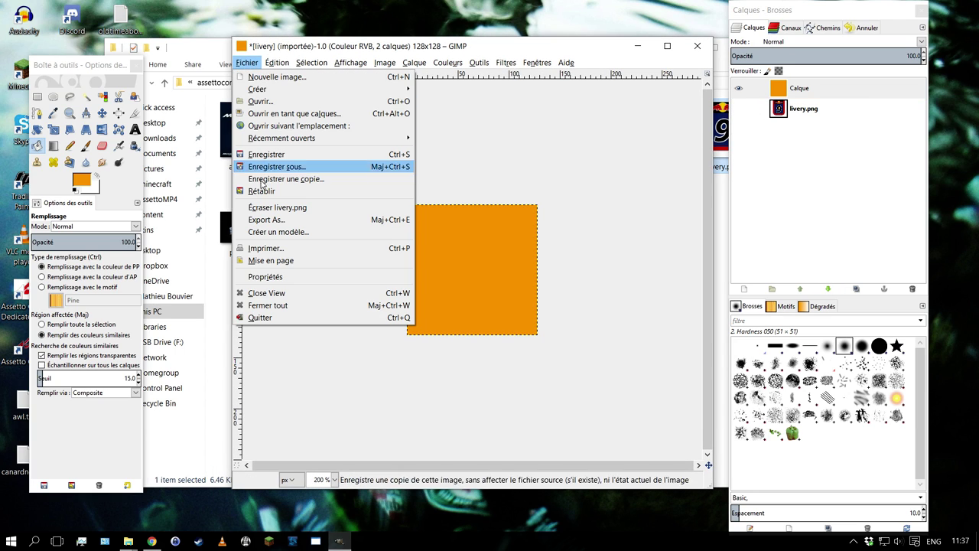
left_click(267, 222)
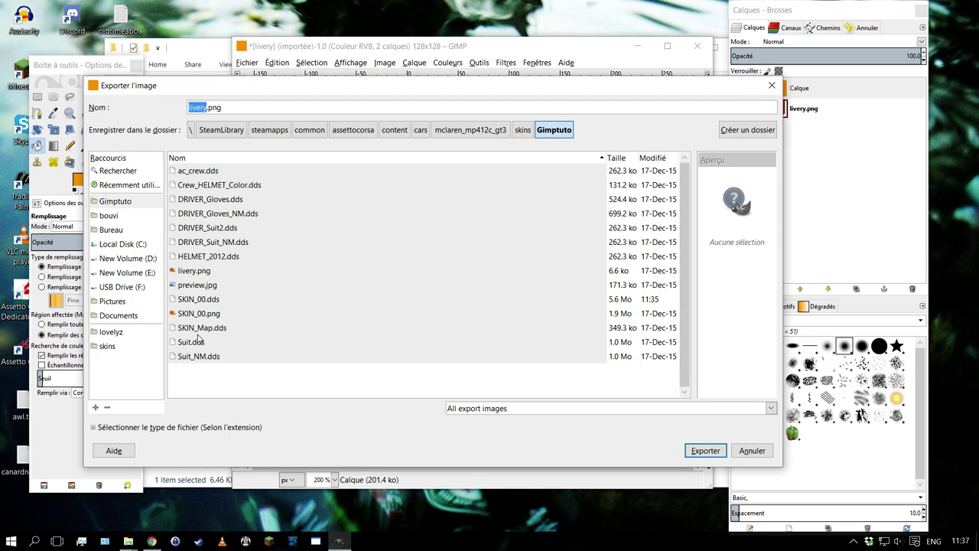
left_click(191, 274)
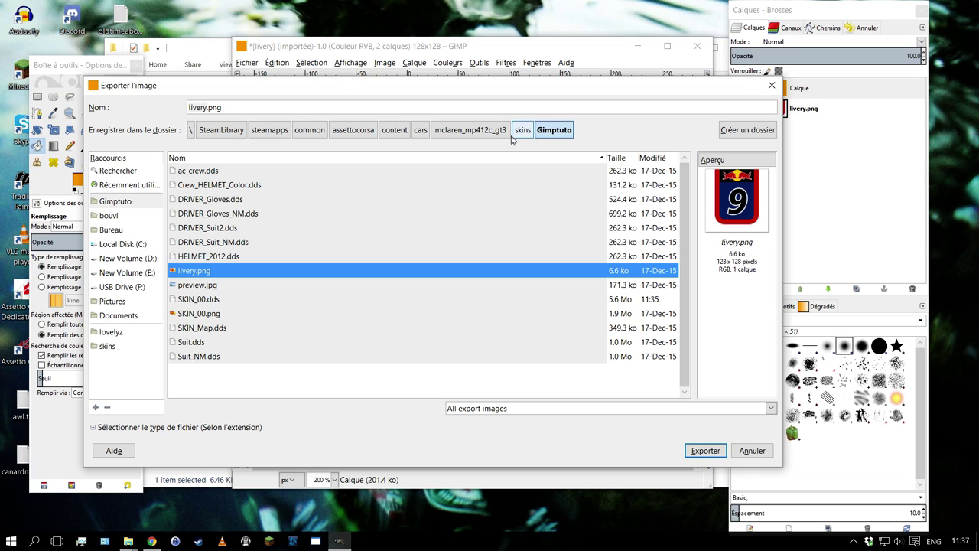
left_click(422, 131)
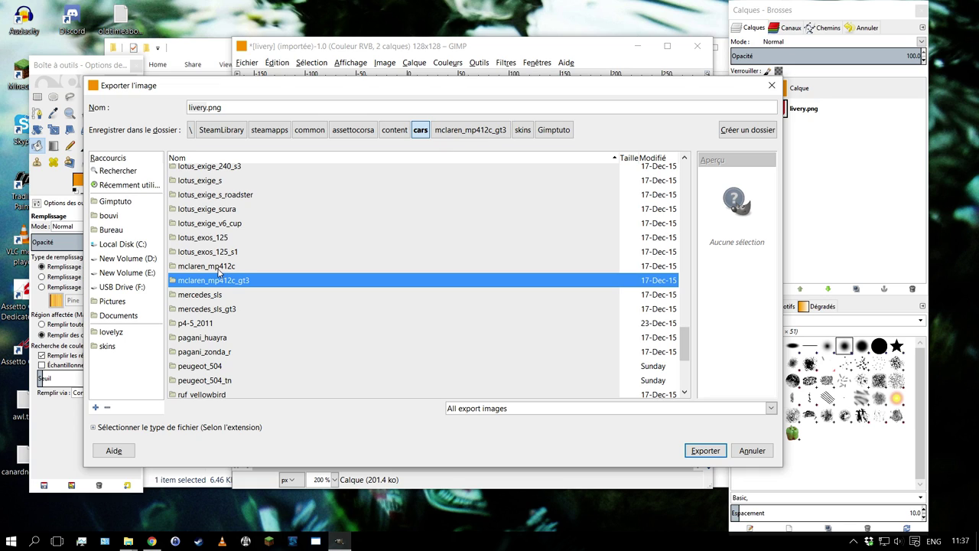
scroll(321, 303, "down", 1)
scroll(304, 347, "up", 2)
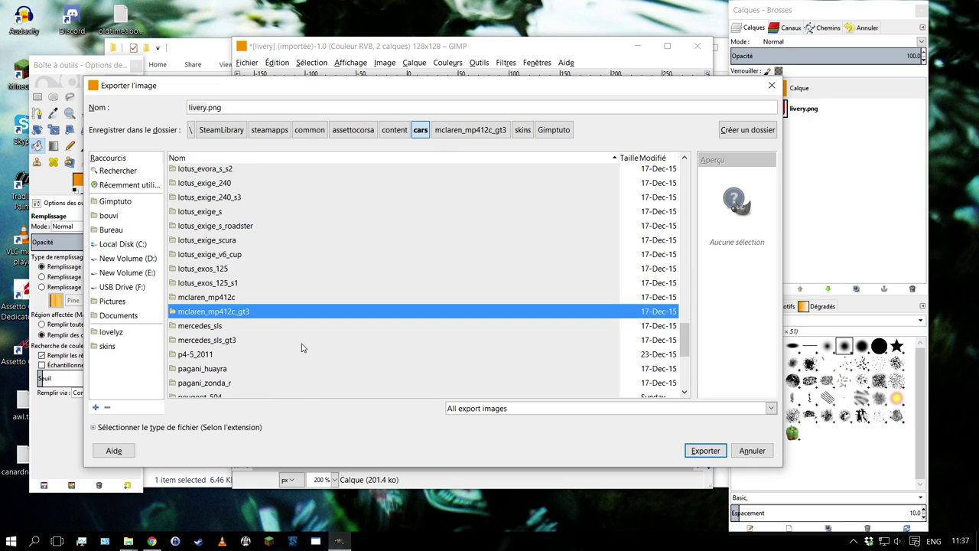
scroll(253, 275, "down", 1)
scroll(257, 322, "down", 1)
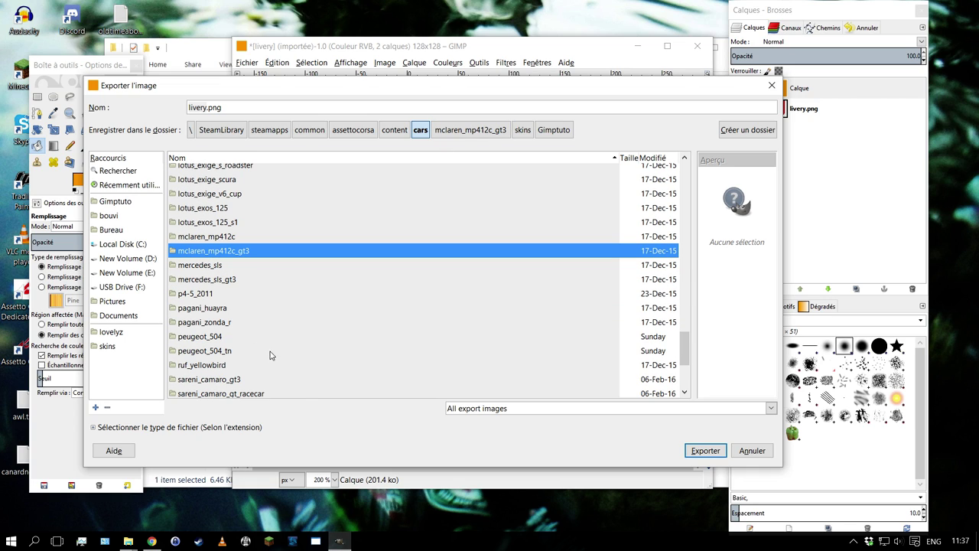
Export as livery.png into skins\Gimptuto, replacing the existing file
left_click(111, 346)
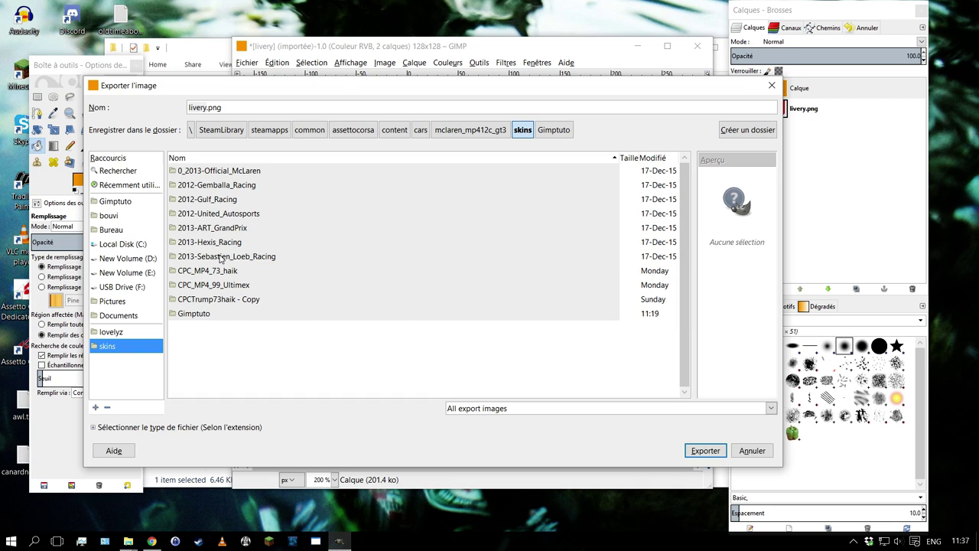
double_click(198, 314)
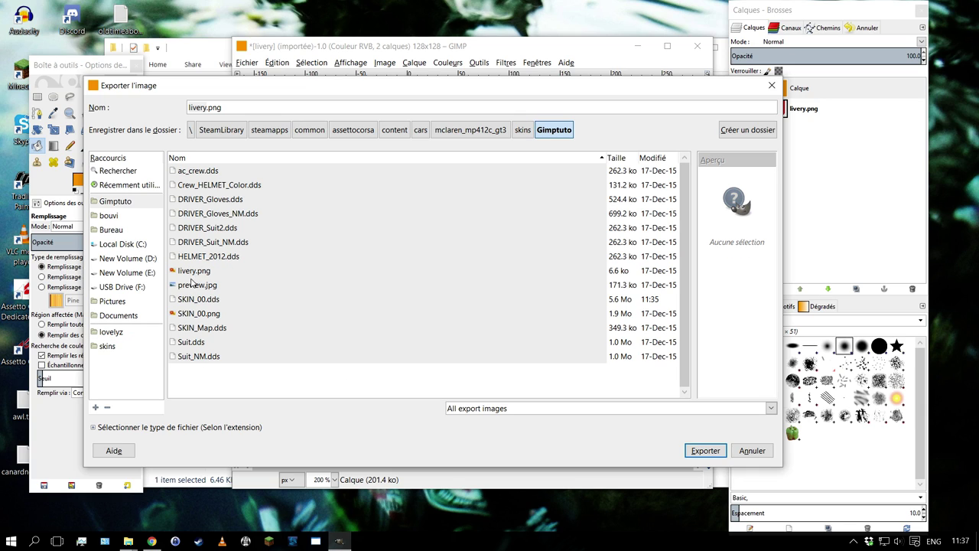
left_click(196, 272)
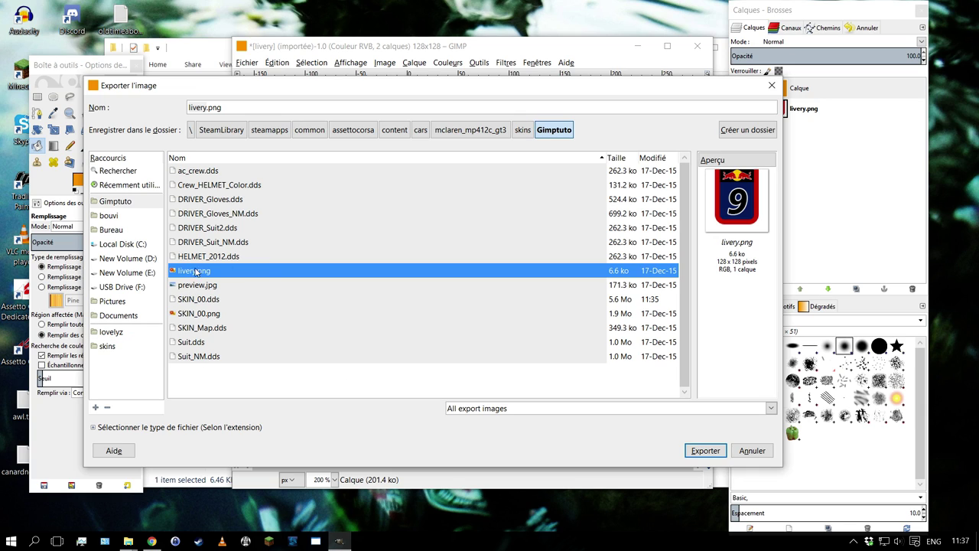
left_click(704, 450)
left_click(472, 331)
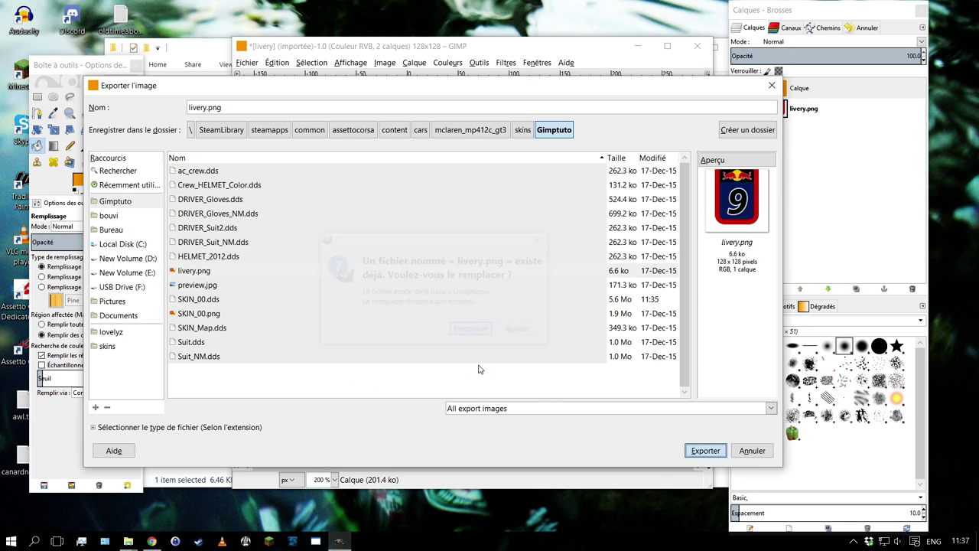
left_click(499, 379)
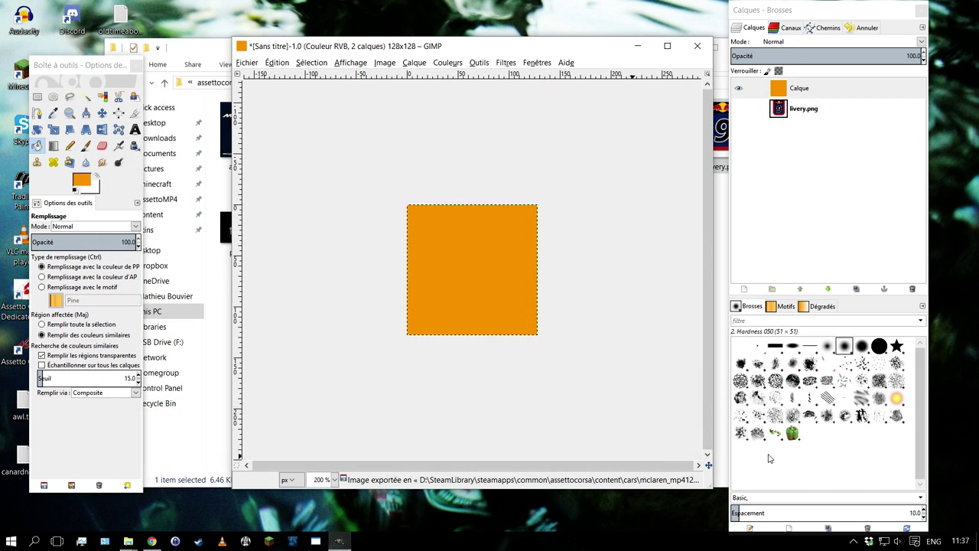
Close the orange image discarding changes and quit GIMP
left_click(697, 48)
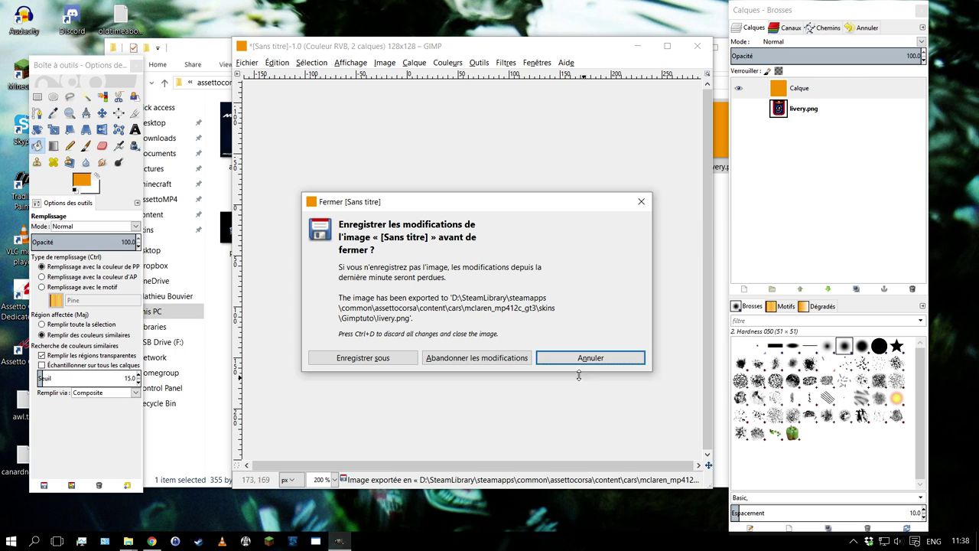
left_click(477, 358)
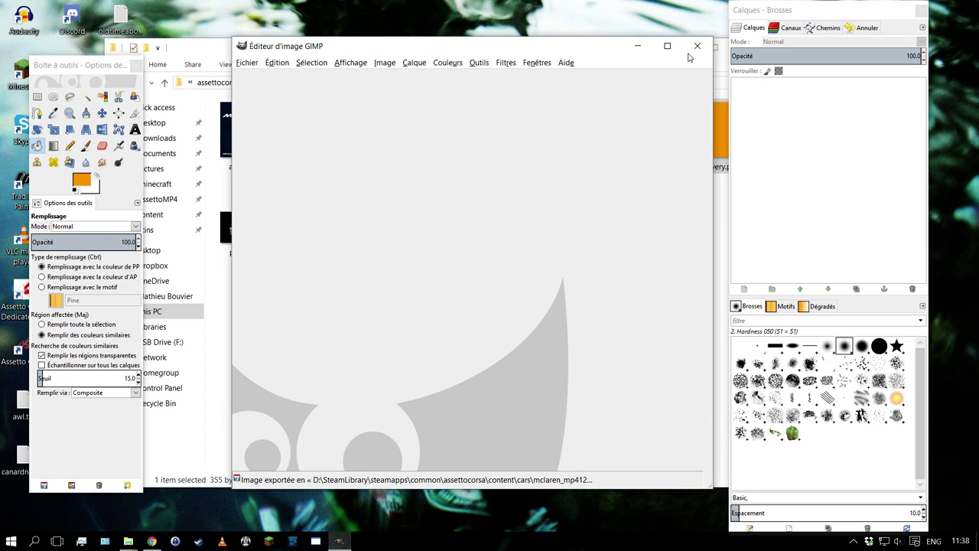
left_click(690, 51)
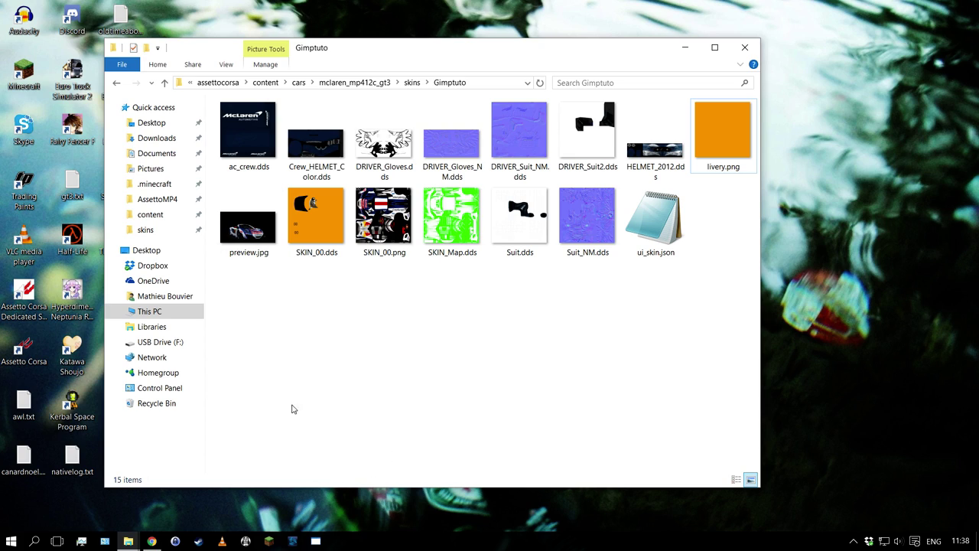
Launch Assetto Corsa to see the McLaren in its orange skin and black hood in the showroom
left_click(317, 541)
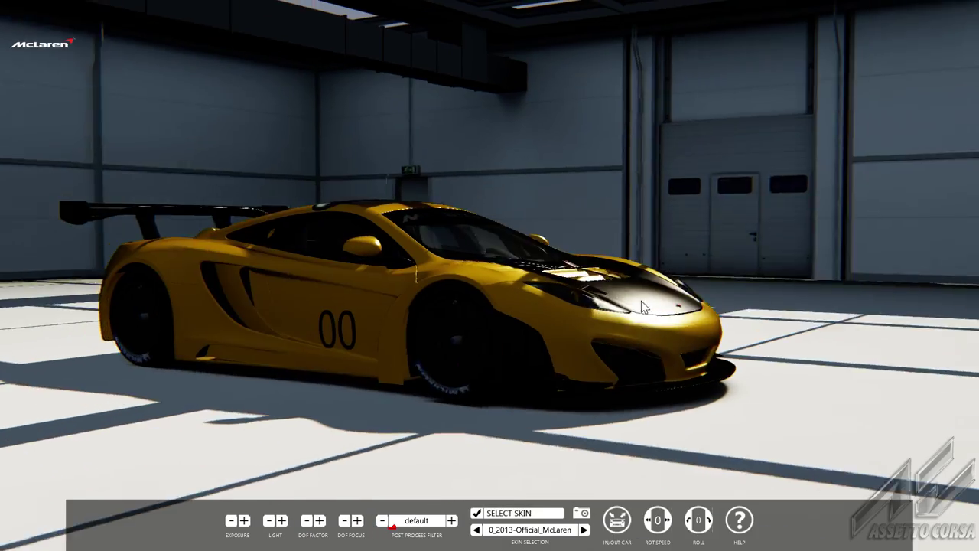
Screenshot the painted McLaren from a raised front-left camera angle
left_click_drag(641, 301, 579, 374)
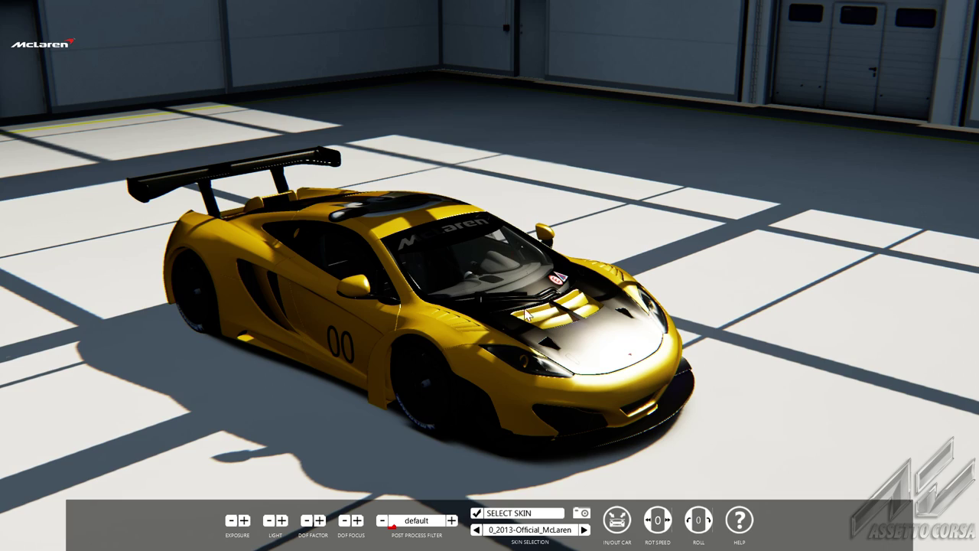
left_click(583, 514)
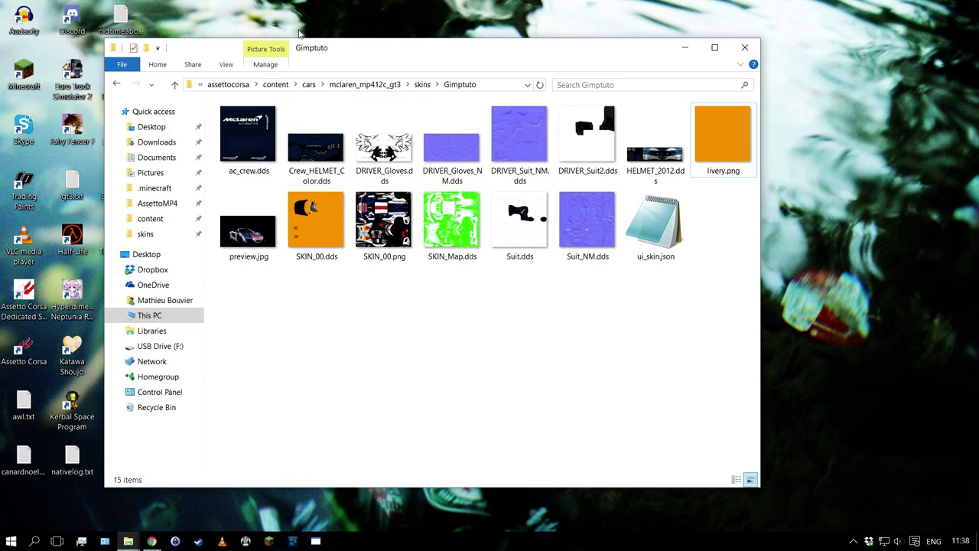
Check the image dimensions of the existing preview.jpg in its properties
left_click(247, 226)
right_click(244, 198)
left_click(313, 521)
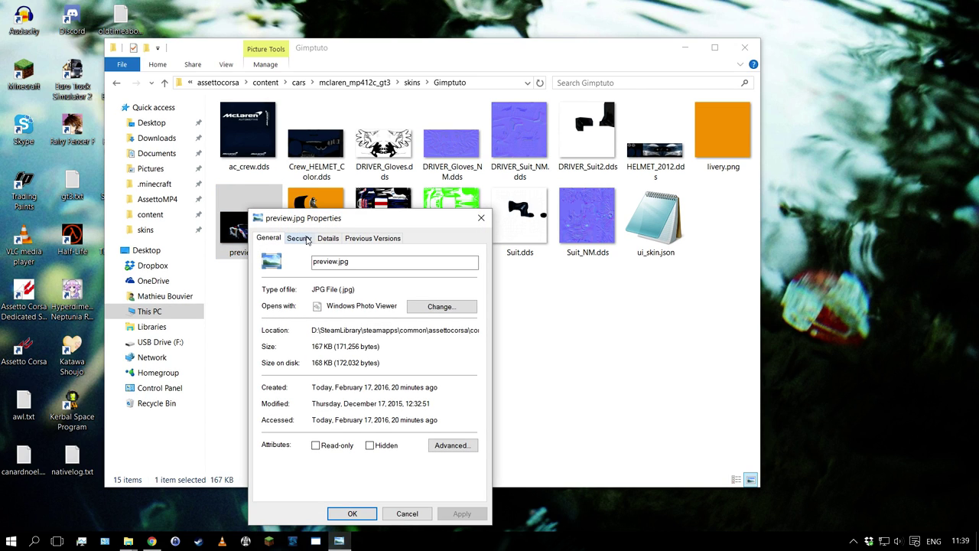
left_click_drag(344, 224, 704, 149)
left_click(687, 163)
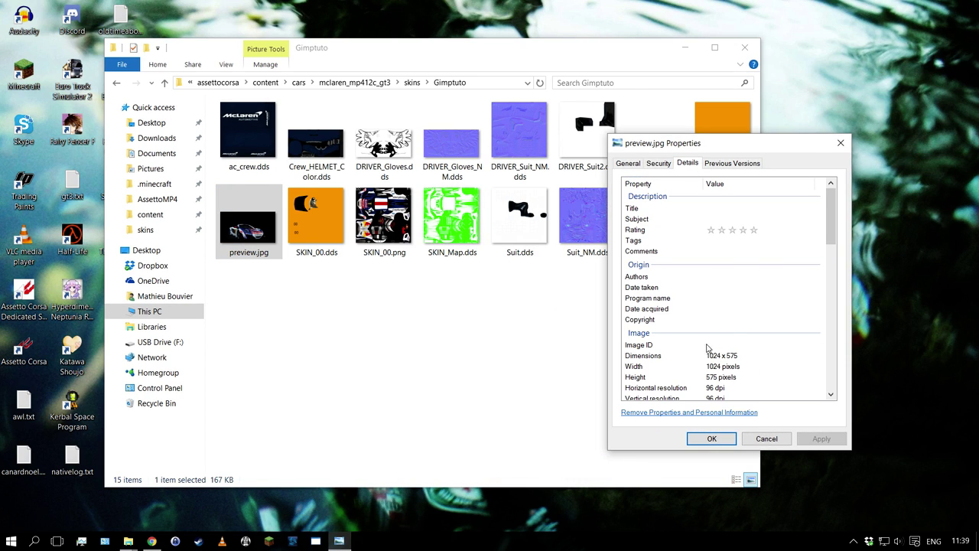
scroll(696, 279, "down", 1)
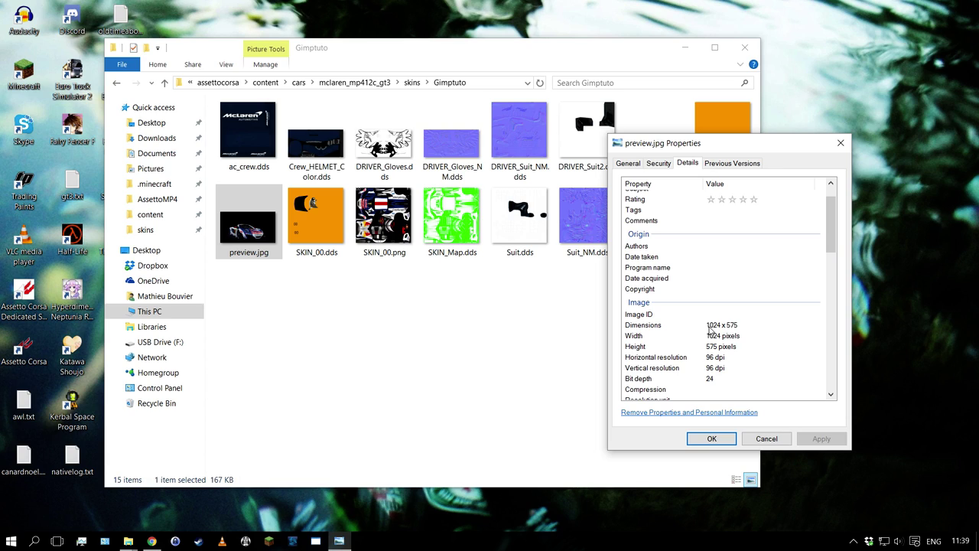
left_click(763, 438)
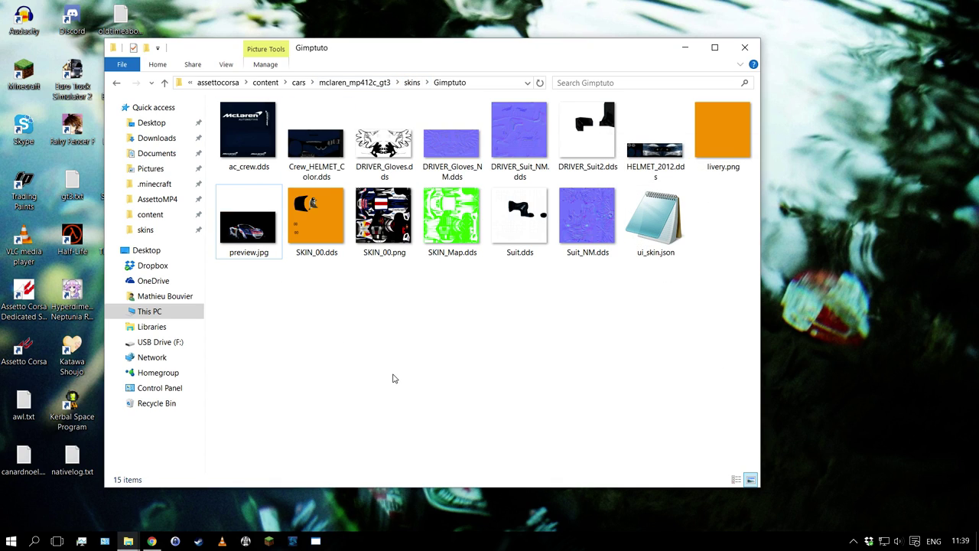
Browse to Documents > Assetto Corsa > screens and select the showroom screenshot
key("super+e")
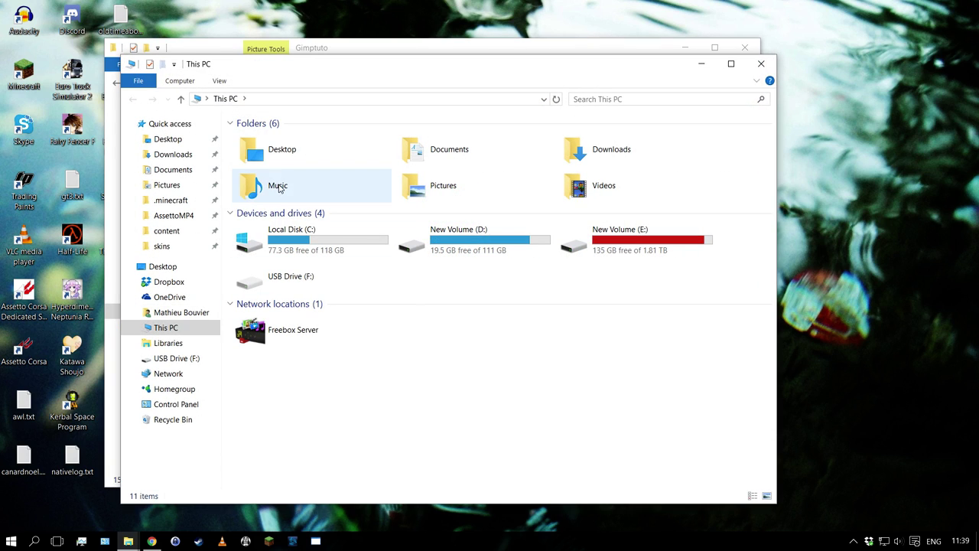
double_click(433, 149)
left_click_drag(375, 72, 460, 59)
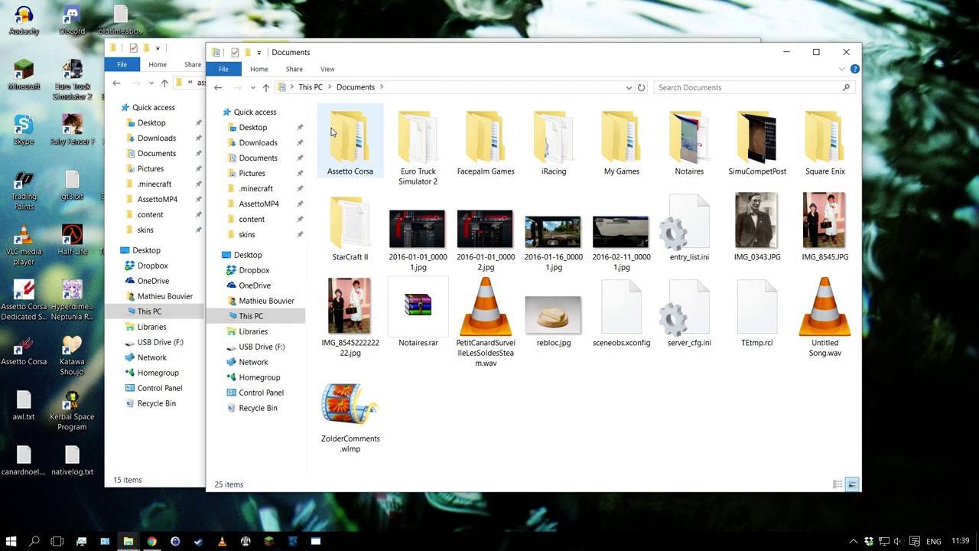
double_click(333, 132)
double_click(350, 308)
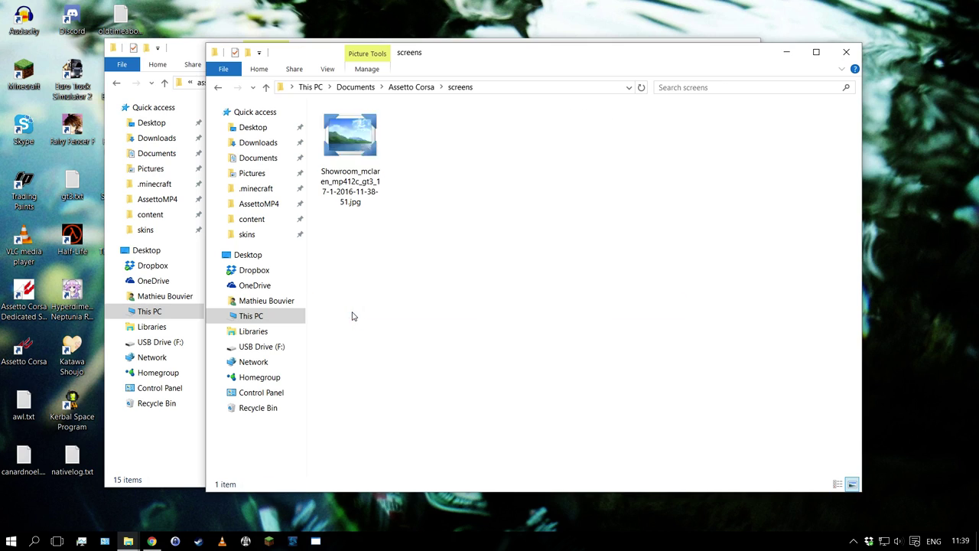
key("ctrl+a")
Open the showroom screenshot in Paint, after quitting GIMP when it opened there instead
right_click(352, 160)
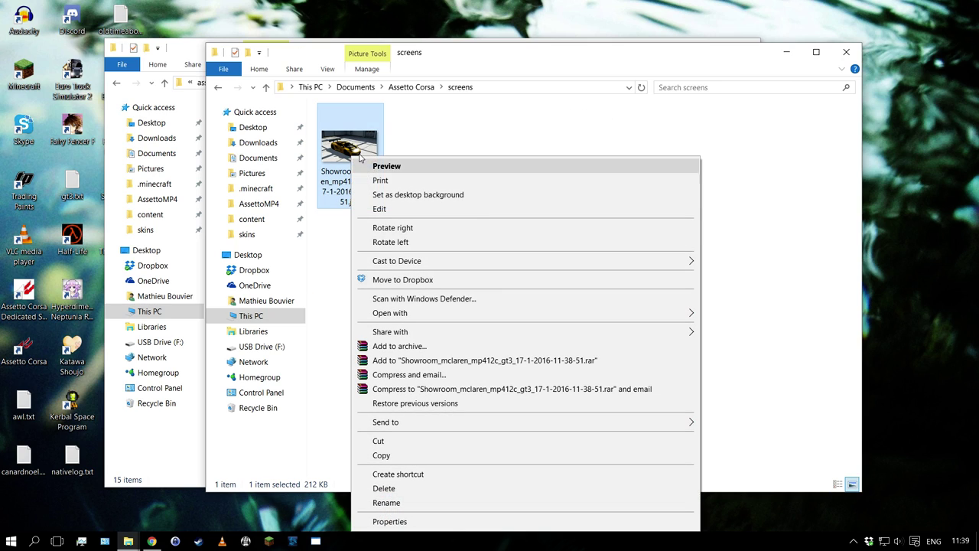
mouse_move(390, 313)
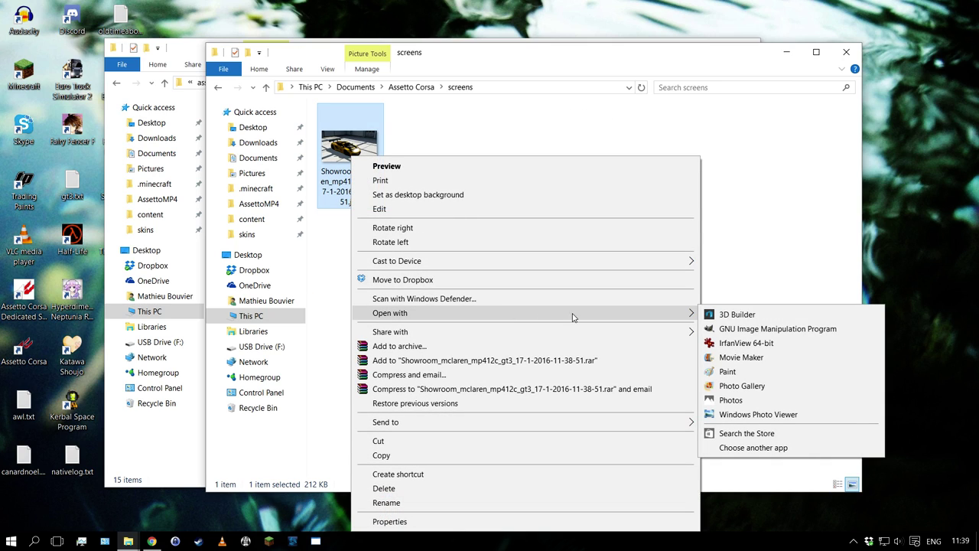
left_click(765, 328)
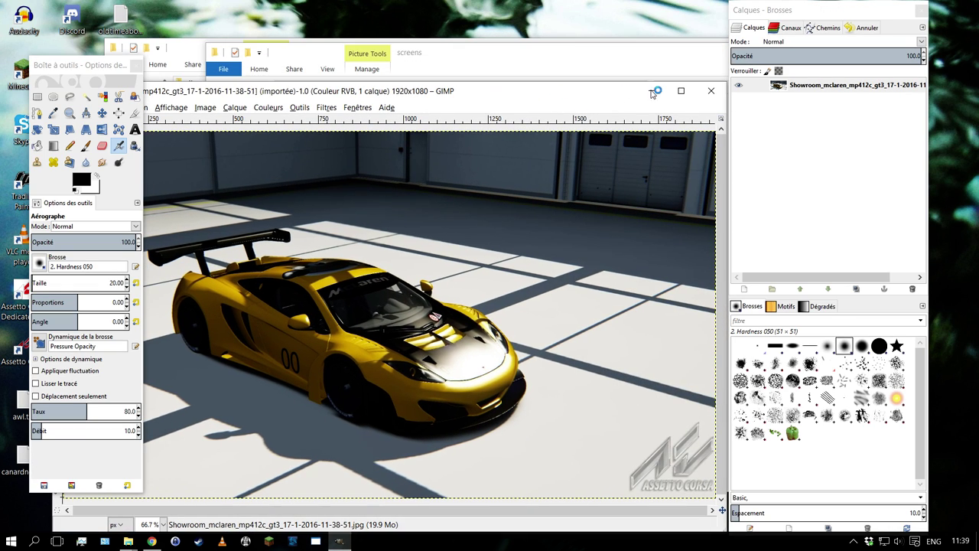
left_click(710, 91)
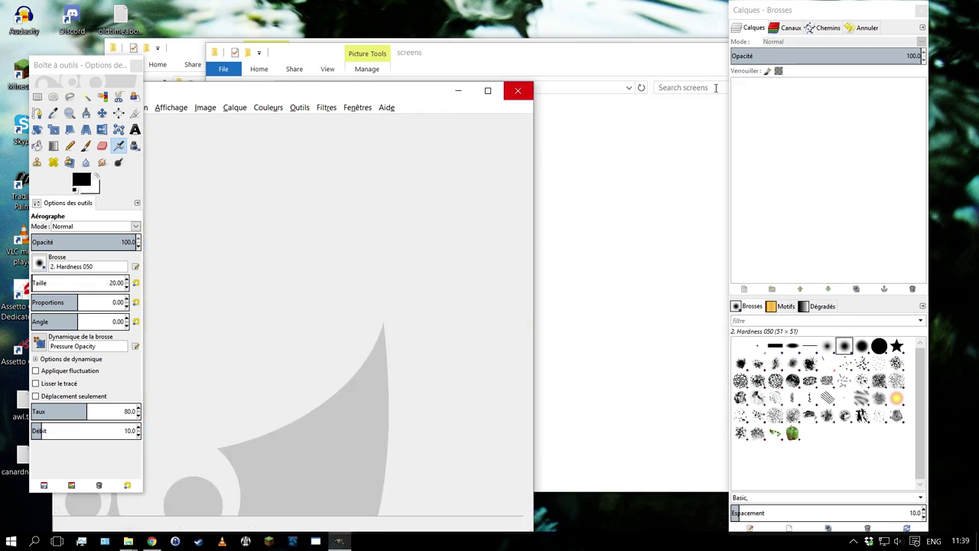
left_click(520, 91)
right_click(348, 167)
mouse_move(387, 313)
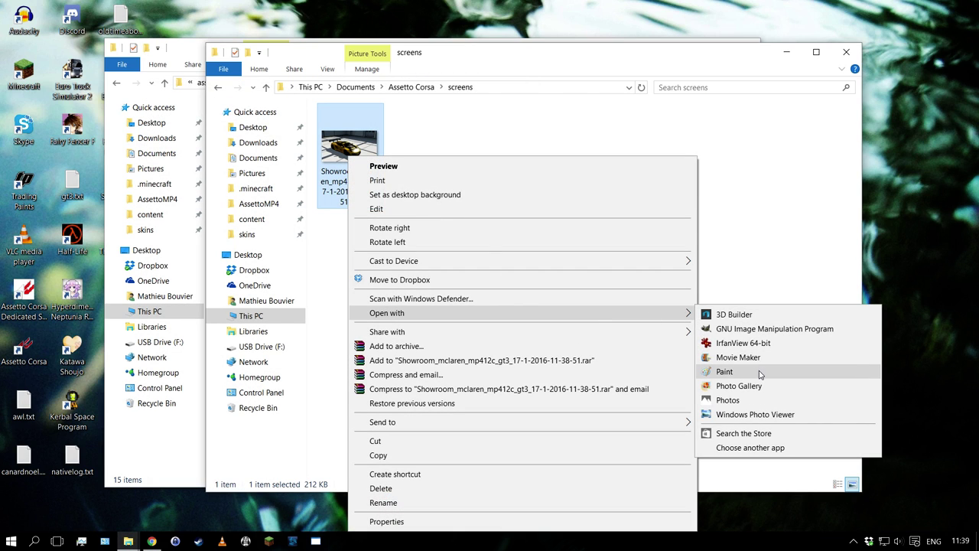
left_click(725, 371)
left_click(85, 51)
scroll(150, 125, "down", 4)
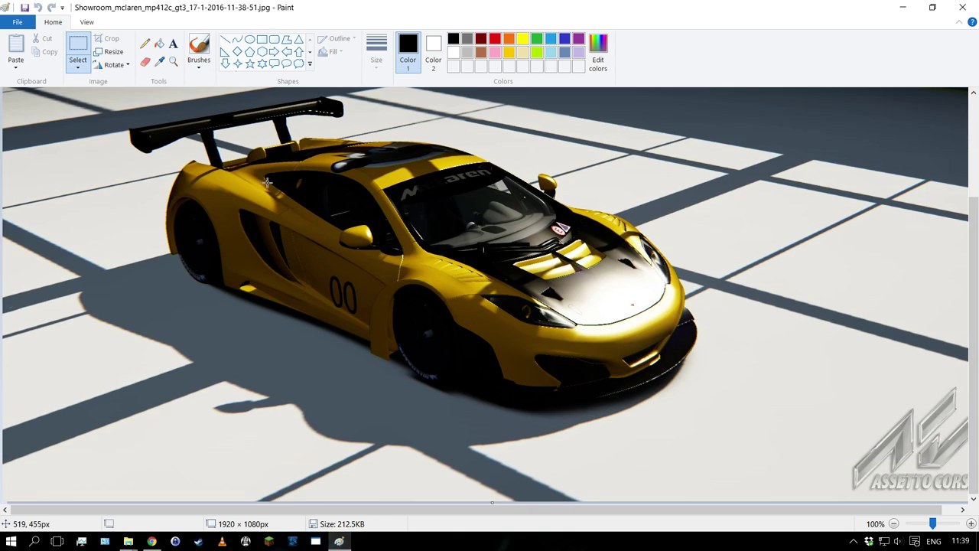
Crop the screenshot to a rectangle around the car
scroll(151, 124, "up", 3)
left_click_drag(99, 133, 720, 440)
scroll(581, 337, "up", 3)
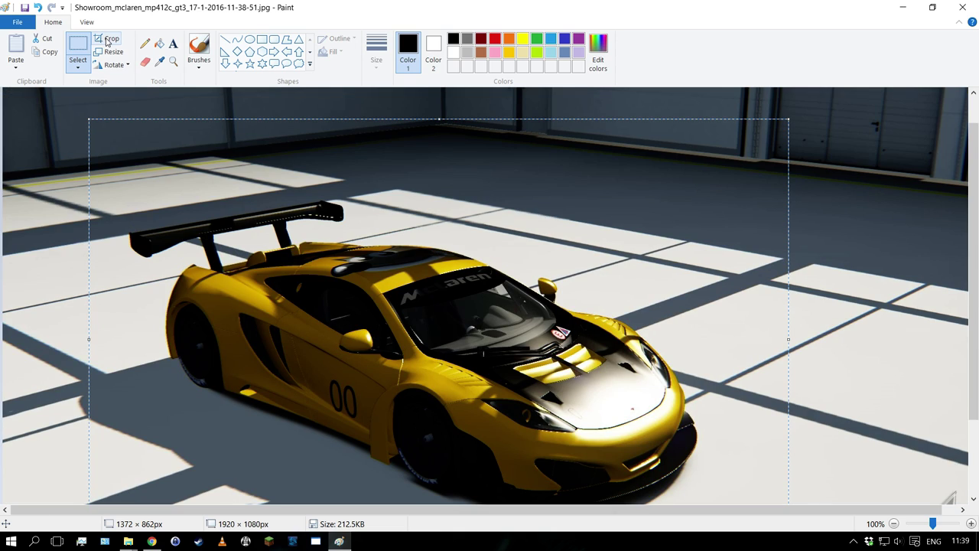
left_click(108, 39)
Enter a pixel resize of 1024 × 575 with the aspect ratio unlocked
left_click(108, 51)
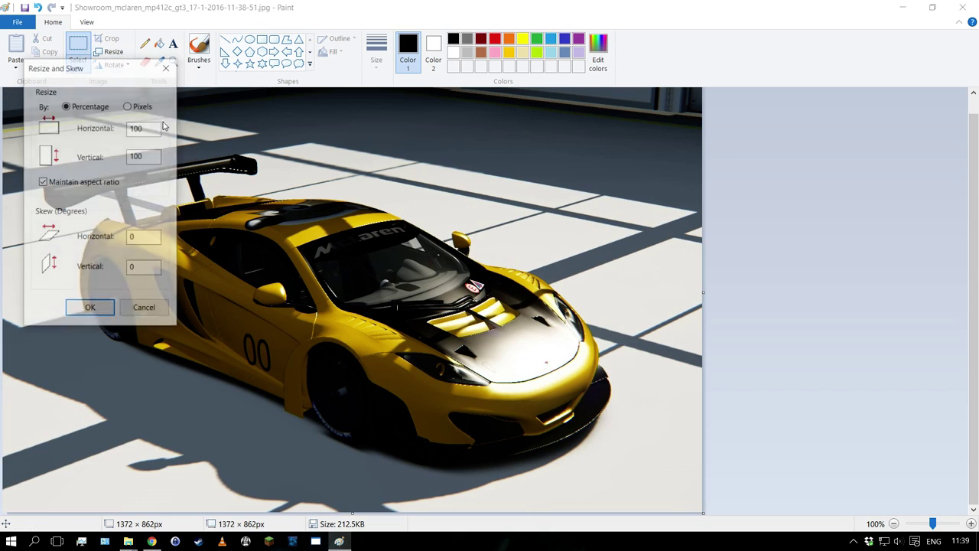
left_click_drag(73, 70, 385, 98)
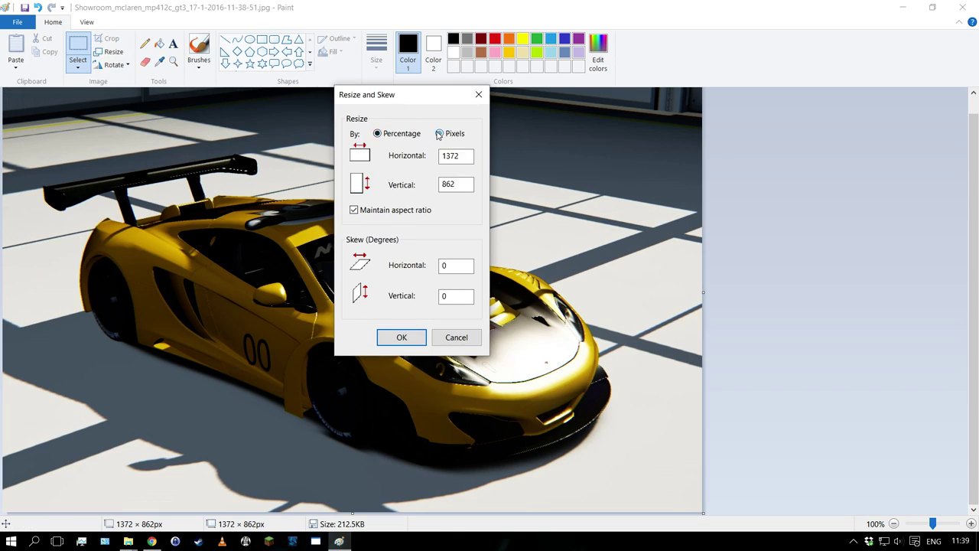
left_click_drag(469, 156, 431, 156)
type("1024")
left_click(353, 210)
left_click_drag(468, 185, 443, 183)
type("576")
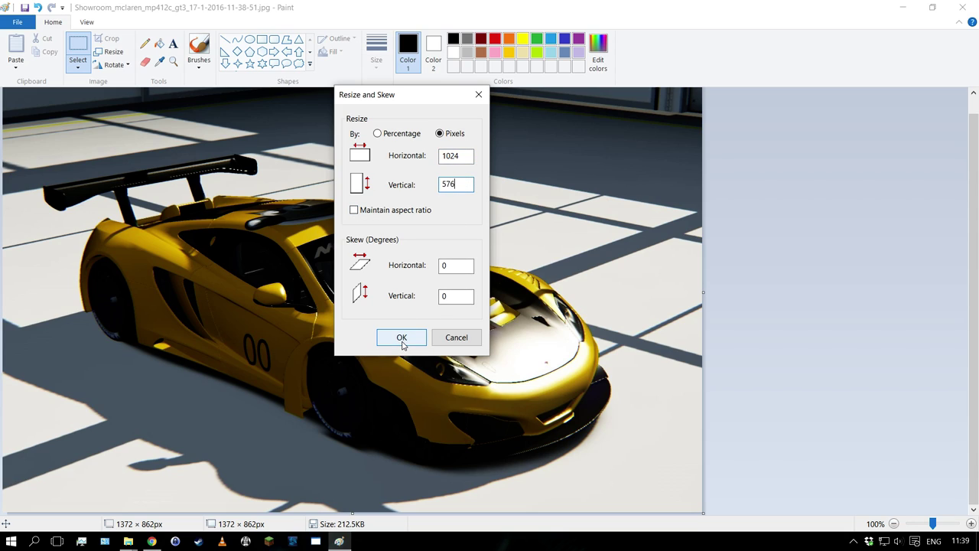
Confirm the Gimptuto folder's preview.jpg dimensions in its properties
left_click(152, 541)
mouse_move(128, 542)
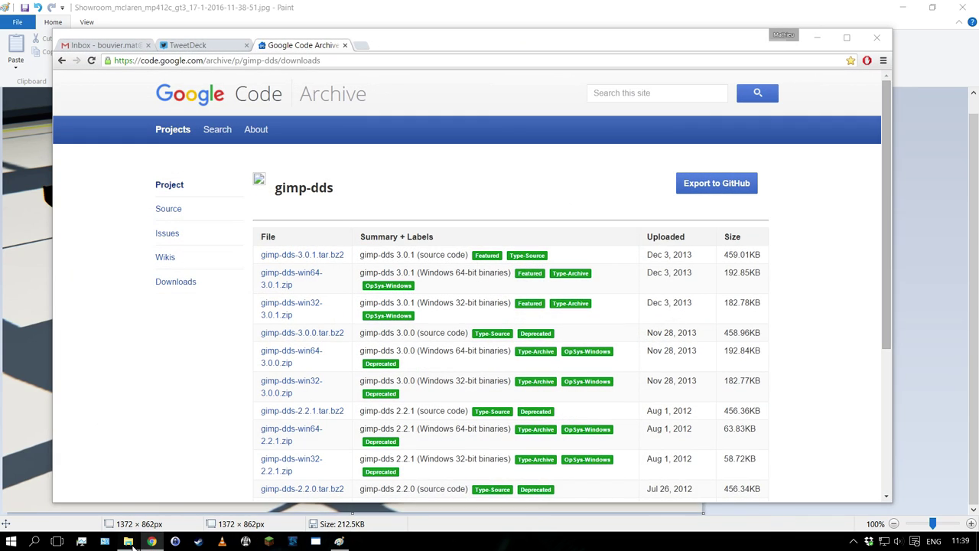
left_click(610, 524)
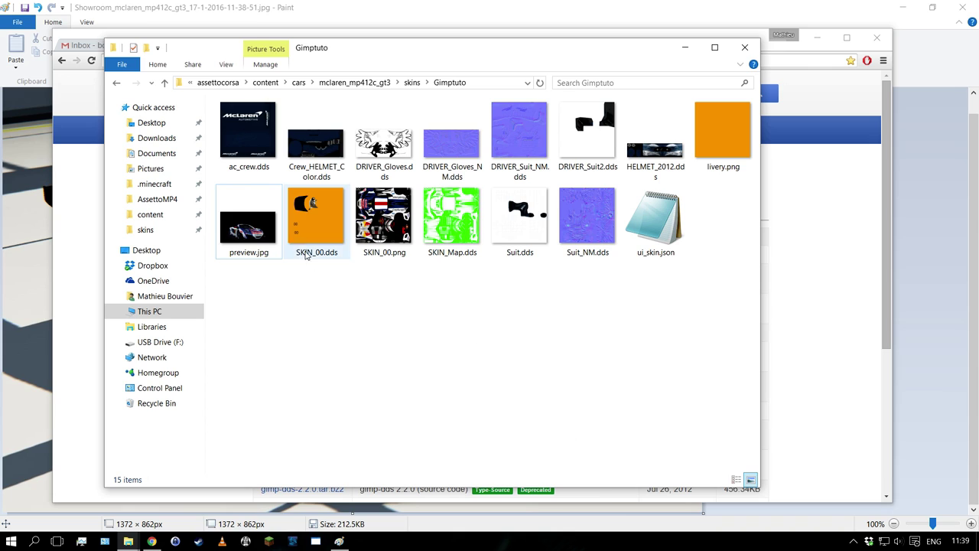
left_click(245, 221)
right_click(244, 220)
left_click(322, 522)
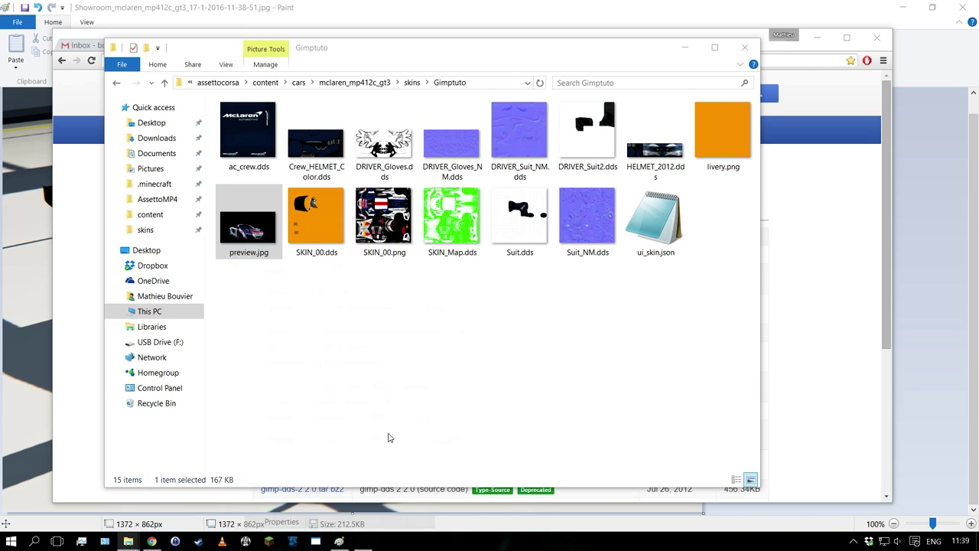
left_click(327, 240)
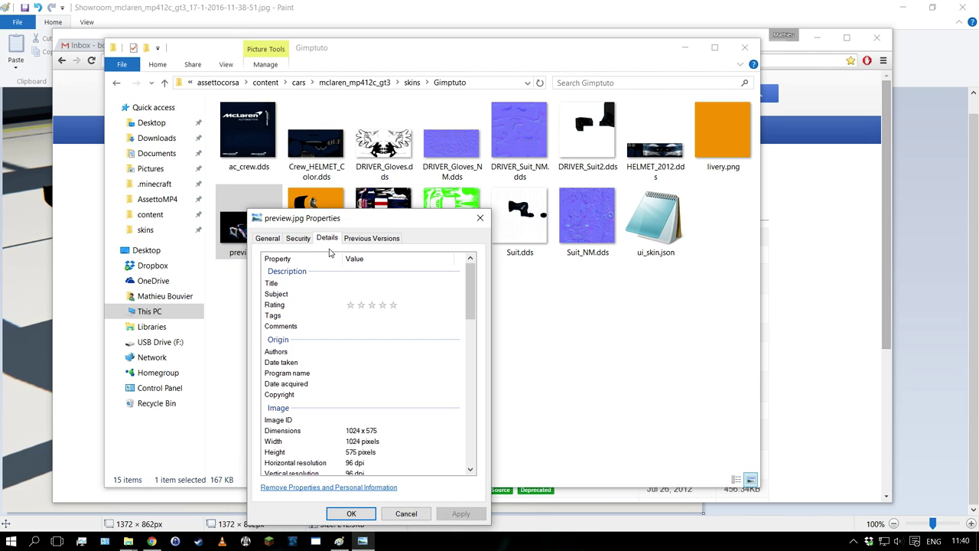
left_click(480, 218)
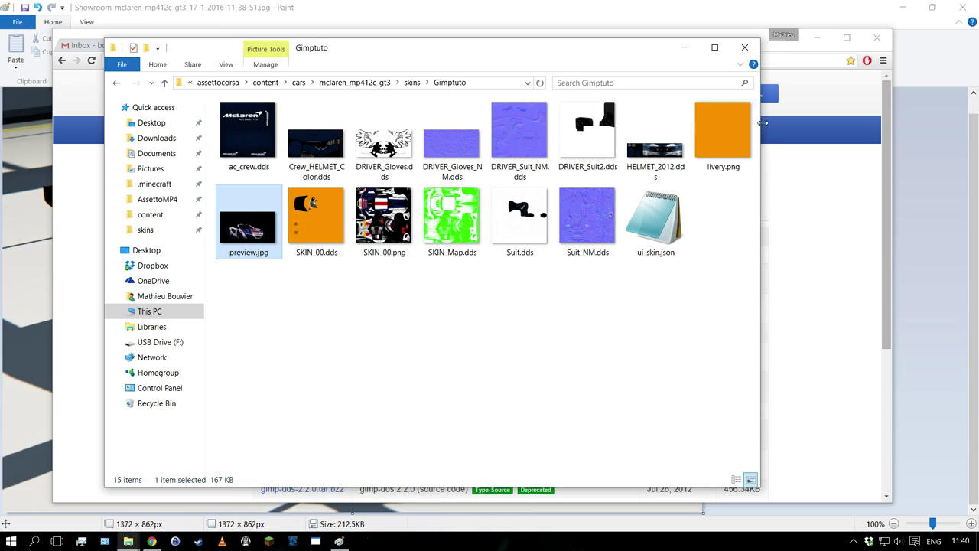
Apply the 1024 × 575 resize to the cropped screenshot
left_click(823, 4)
type("575")
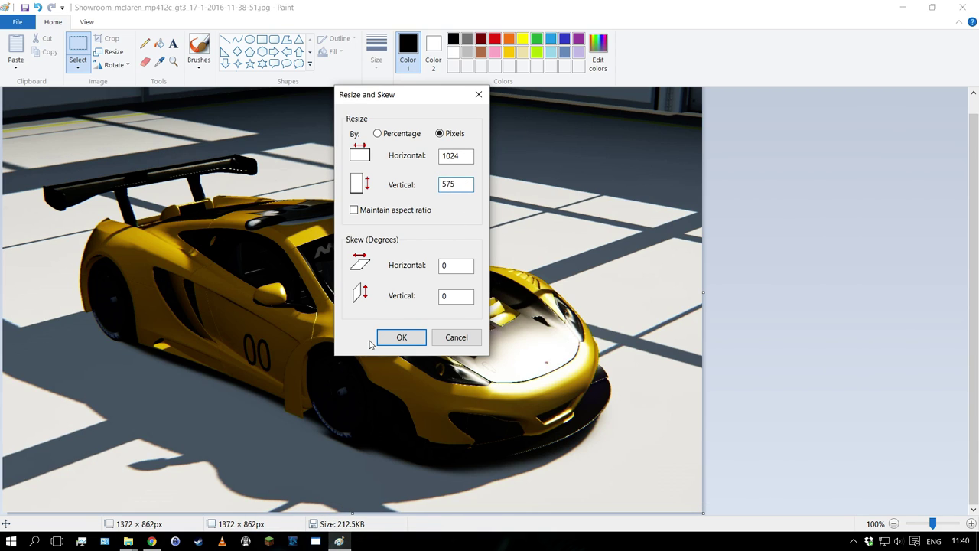
left_click(399, 337)
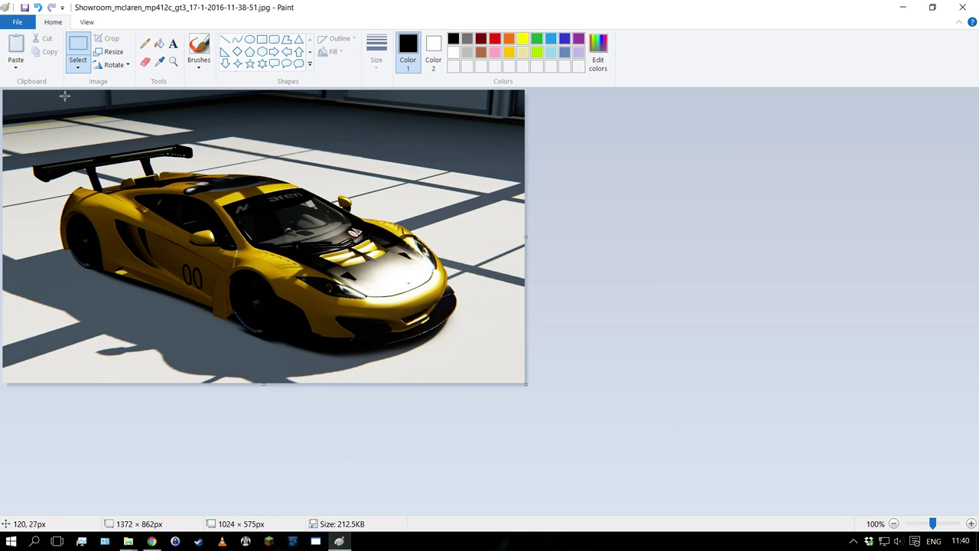
left_click(16, 22)
Save the image as JPEG over preview.jpg in skins\Gimptuto, then close Paint
mouse_move(46, 128)
left_click(203, 97)
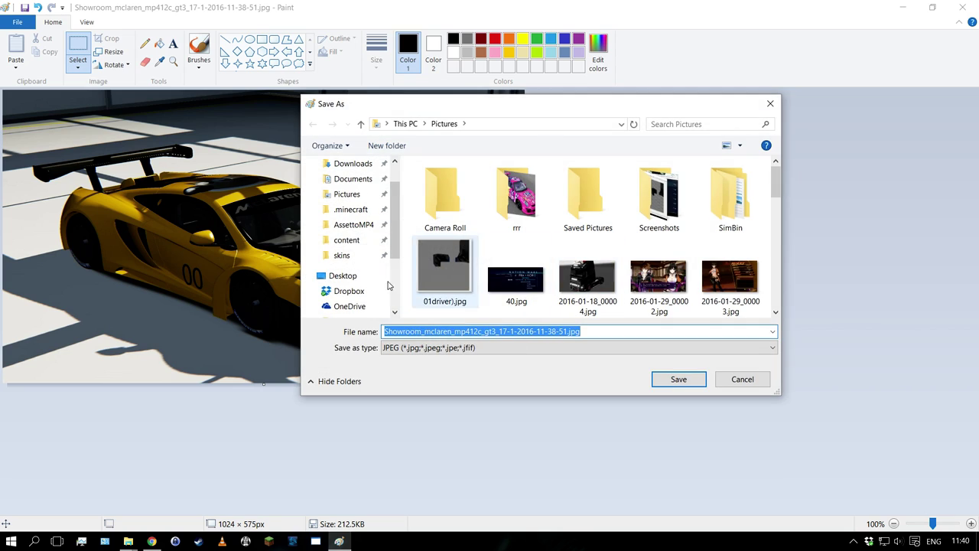
left_click(346, 257)
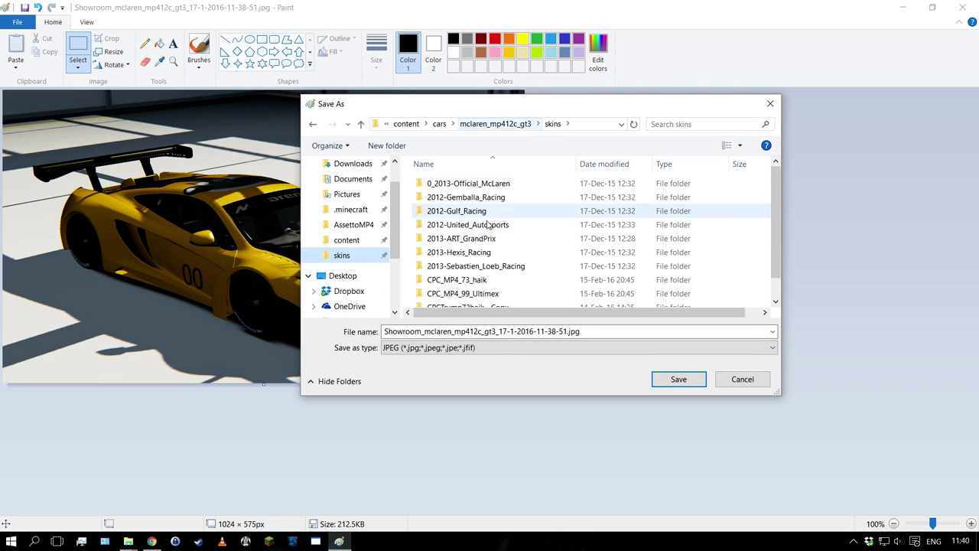
scroll(459, 283, "down", 1)
double_click(459, 300)
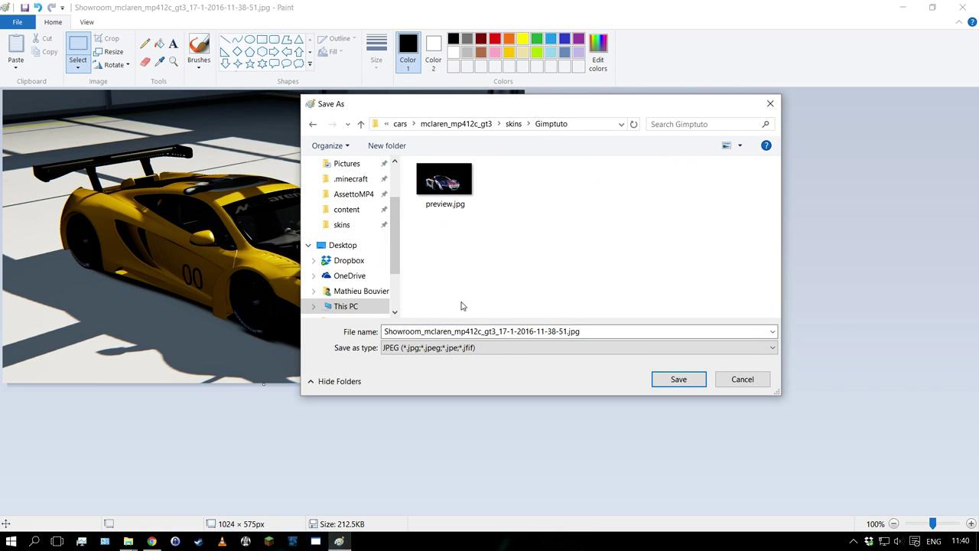
left_click(441, 190)
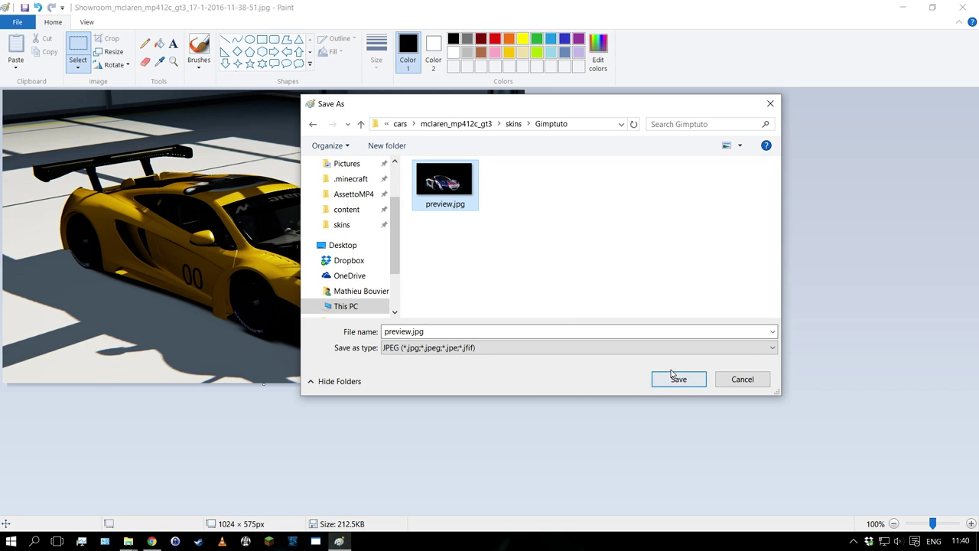
left_click(681, 382)
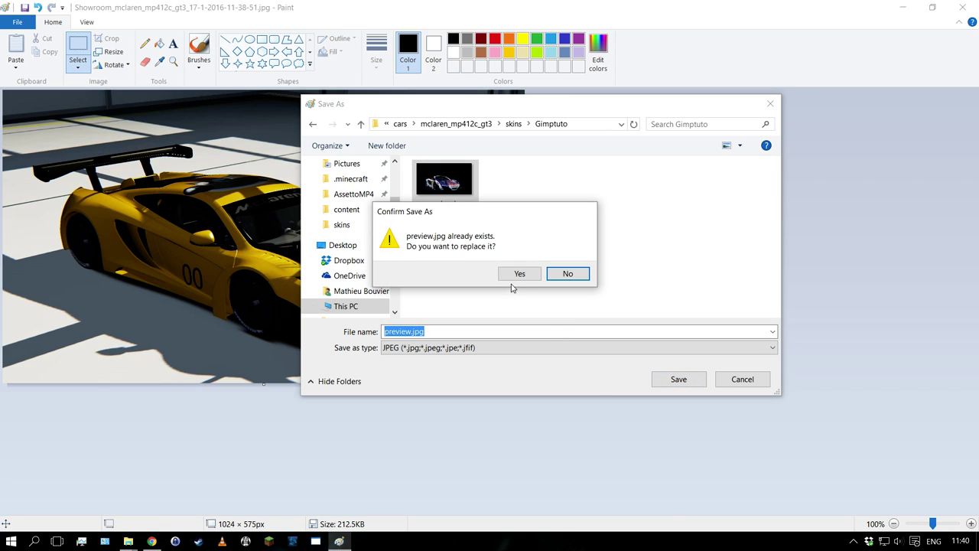
left_click(517, 274)
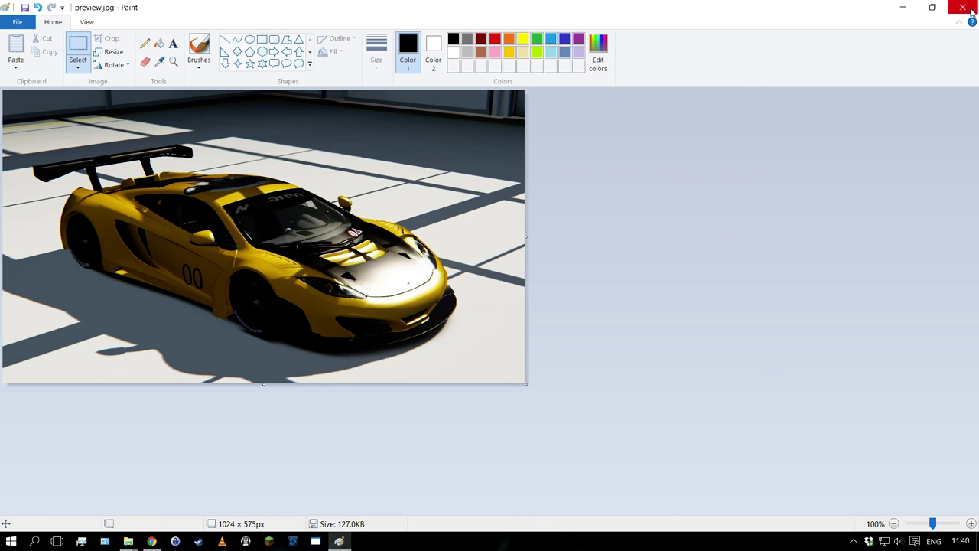
left_click(963, 7)
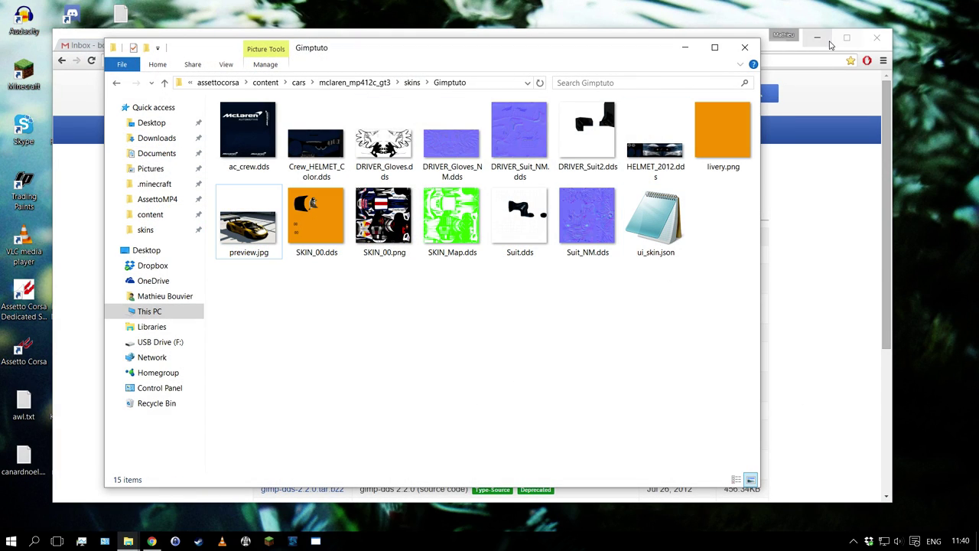
left_click(817, 36)
Open ui_skin.json from the Gimptuto folder in Notepad
left_click(648, 252)
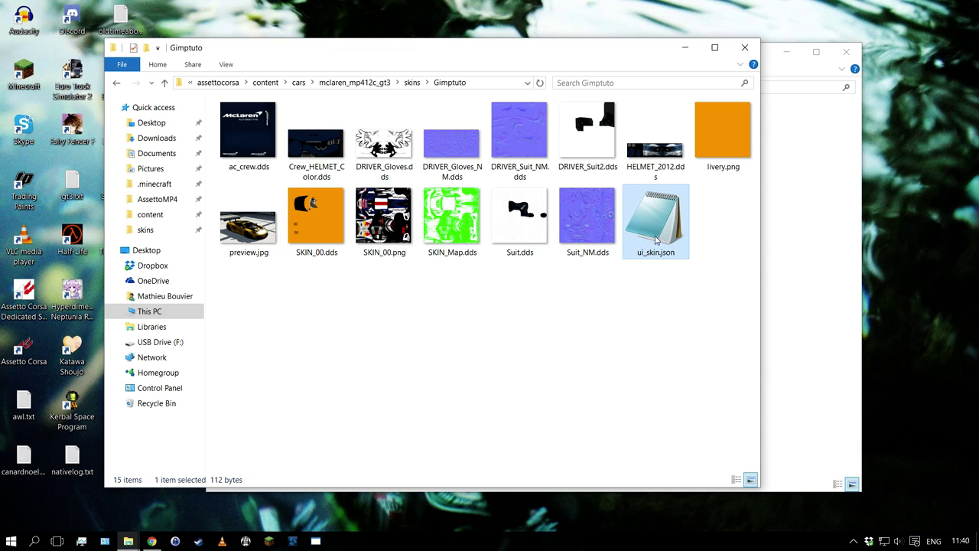
right_click(655, 236)
left_click(691, 243)
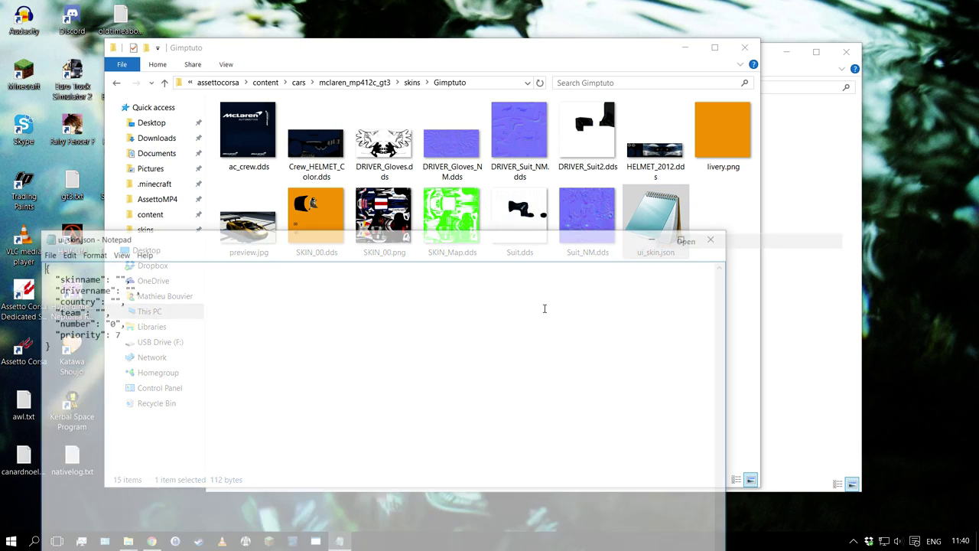
left_click_drag(275, 239, 409, 170)
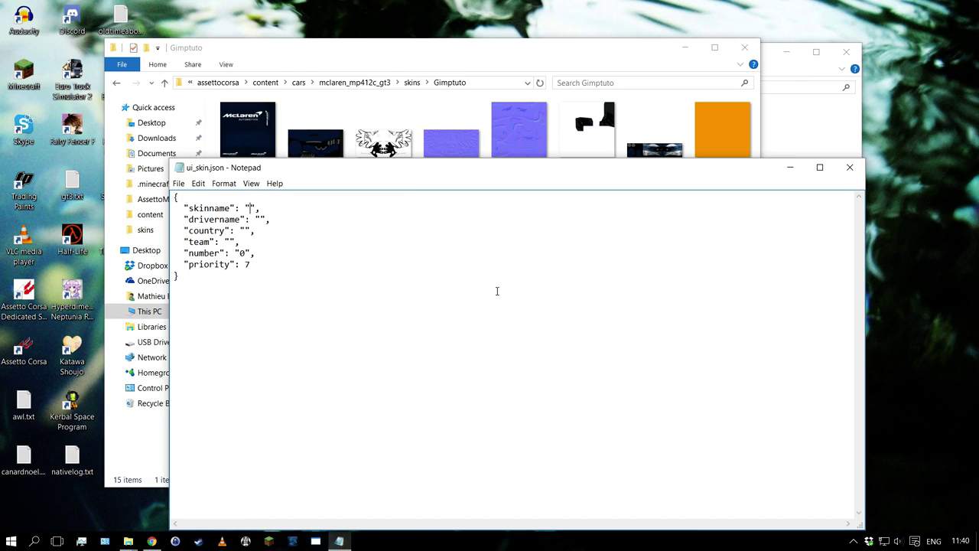
Enter skin name GimpTuto, the driver name, country Fr and number 00, then save
type("G")
type("ha")
left_click_drag(313, 170, 323, 147)
key("Tab")
type("Fr")
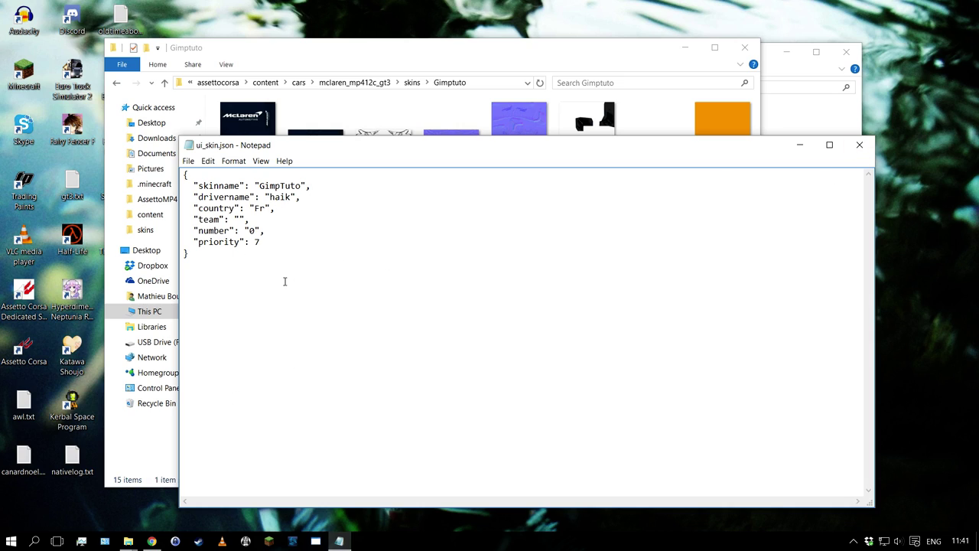
type("0")
left_click(859, 145)
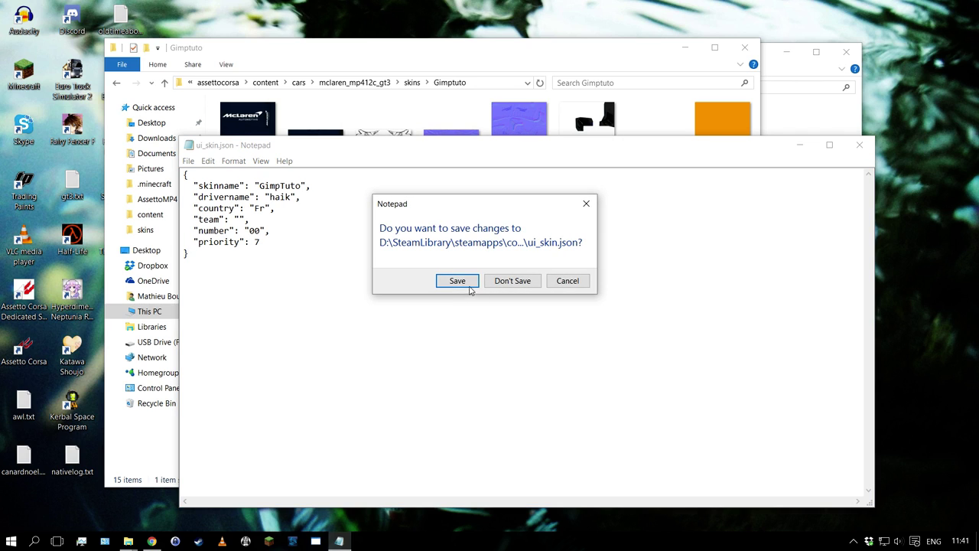
left_click(468, 281)
left_click(516, 285)
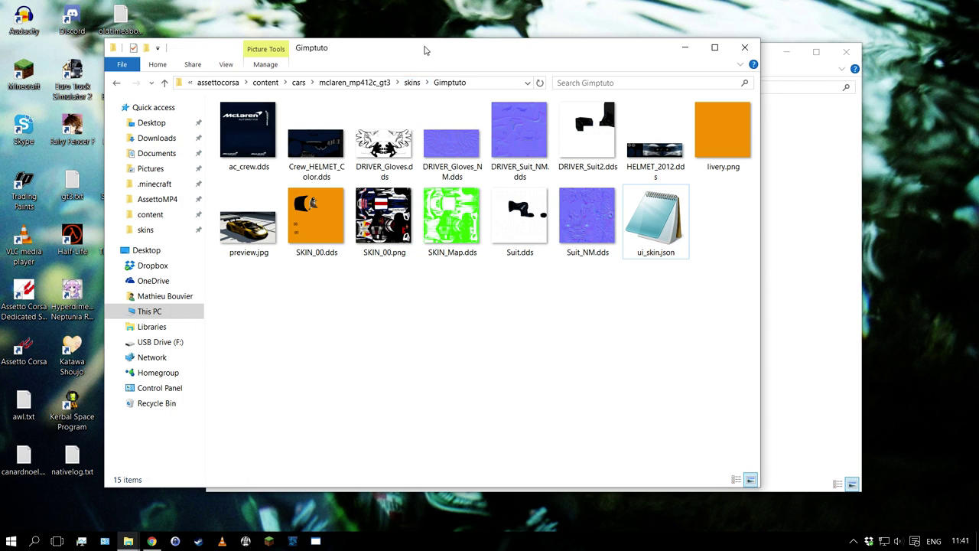
left_click_drag(429, 48, 365, 53)
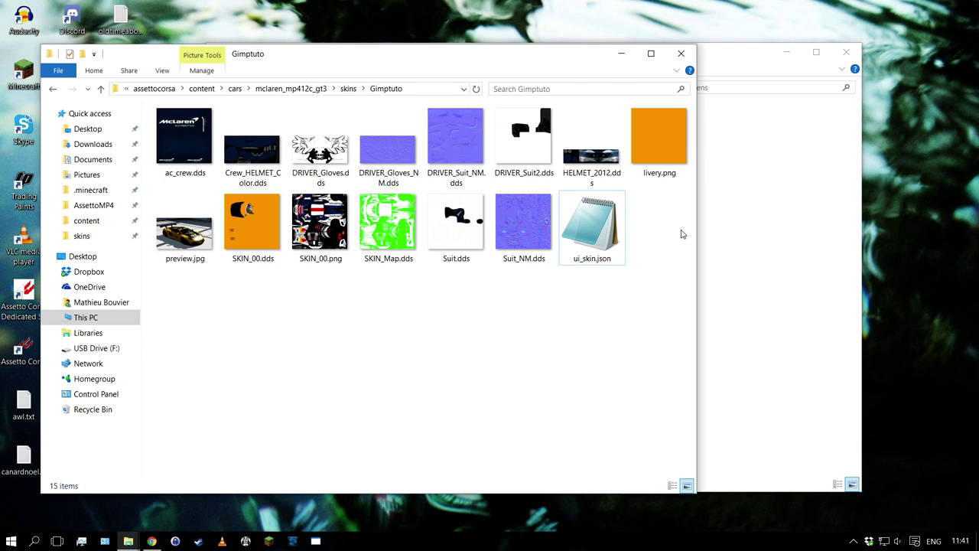
Close the screens folder window, keeping the Gimptuto folder open
left_click(741, 55)
left_click(850, 53)
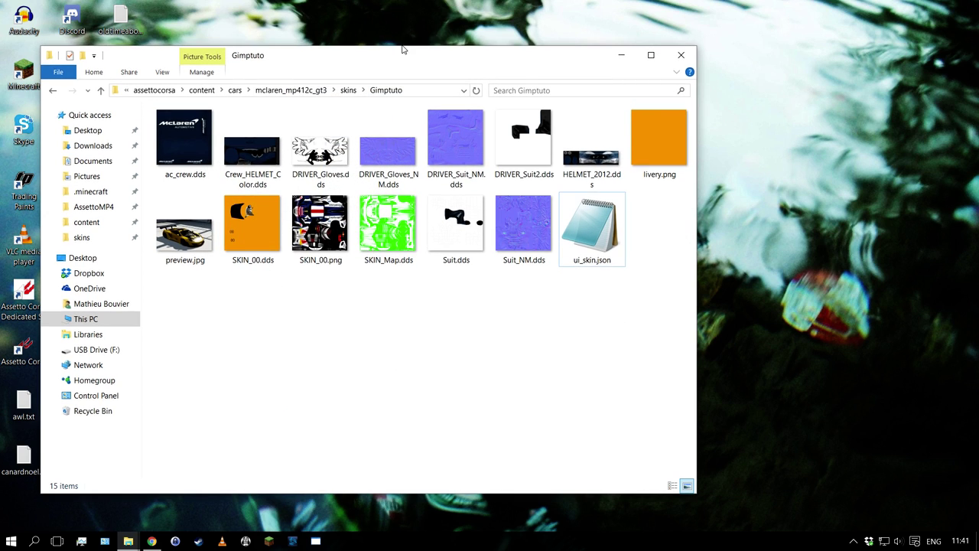
left_click_drag(366, 57, 472, 42)
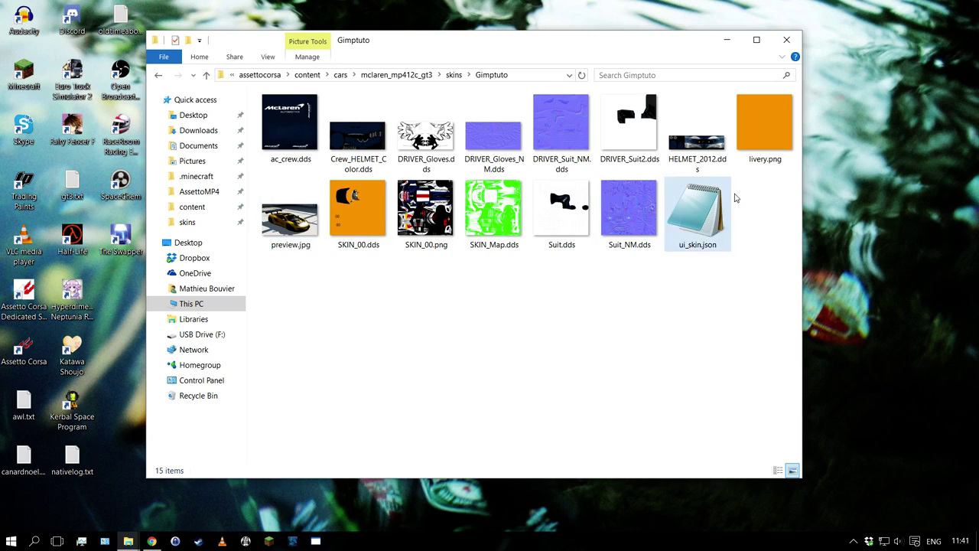
Review the skin's texture files, from ac_crew.dds through the gloves and suit files
left_click(312, 146)
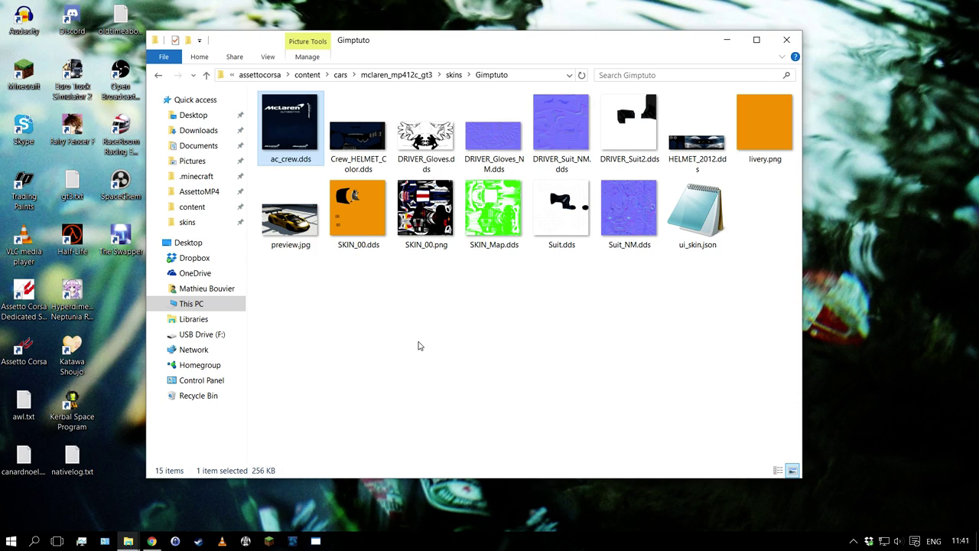
key("Right")
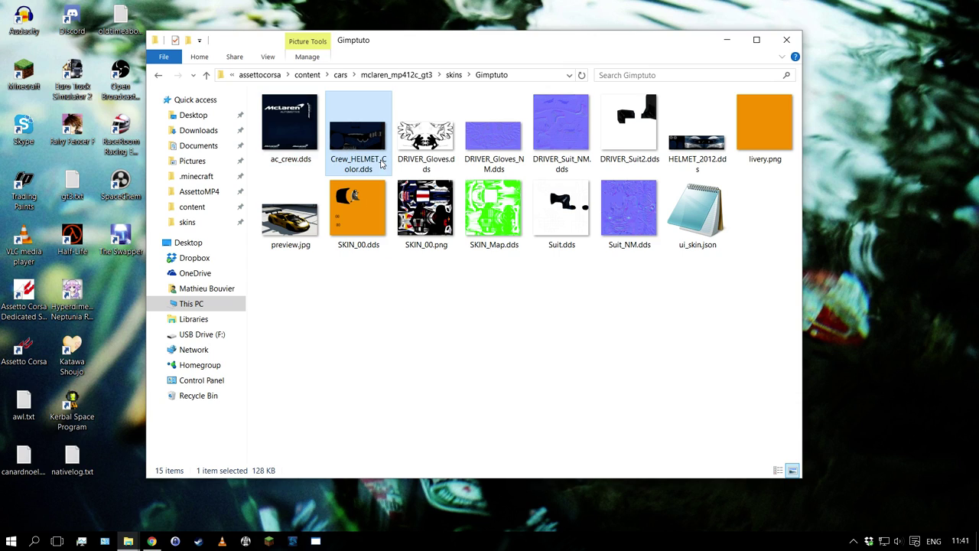
left_click(433, 134)
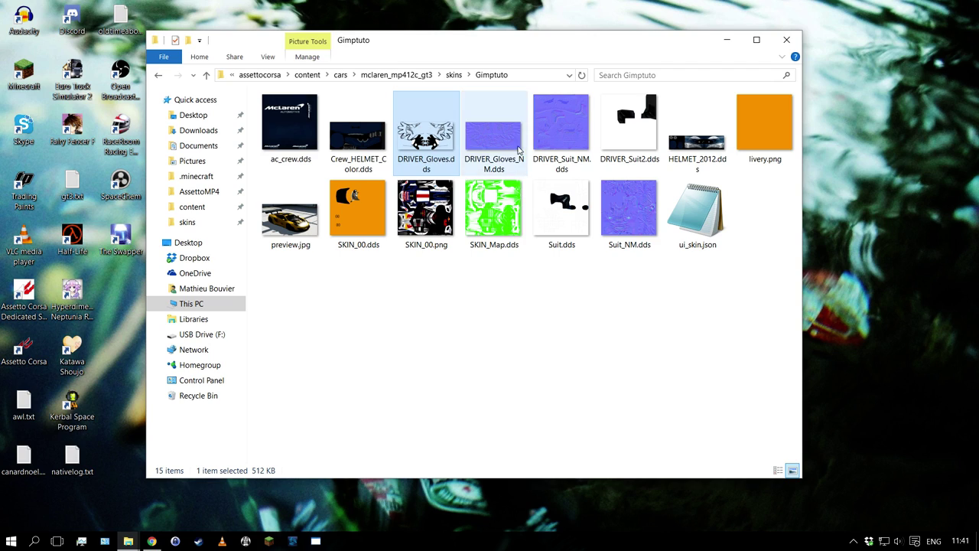
left_click(488, 137)
key("Left")
left_click(552, 145)
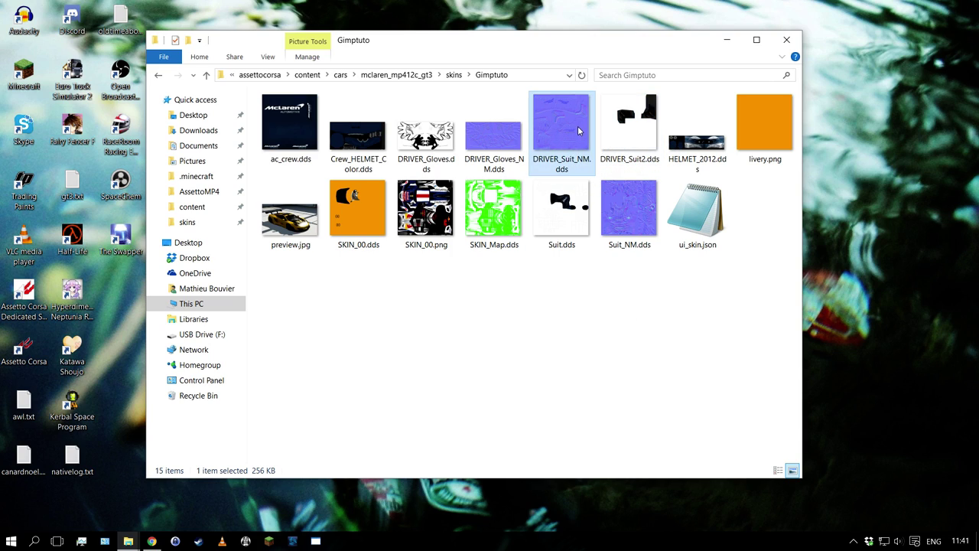
left_click(625, 127)
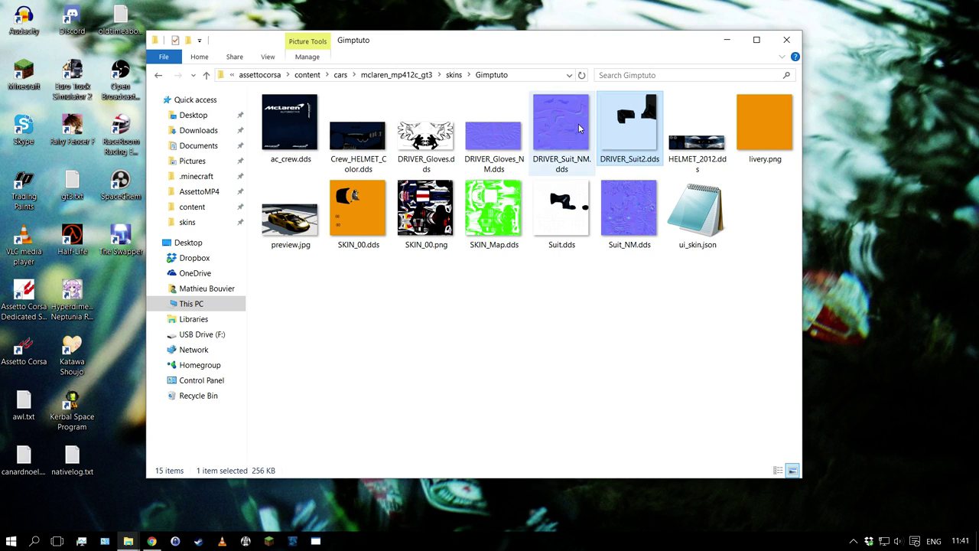
left_click(567, 216)
key("Right")
key("Left")
key("Right")
key("Left")
key("Right")
key("Left")
key("Right")
key("Left")
left_click(519, 321)
Delete SKIN_00.png from the Gimptuto folder and minimize the window
left_click(434, 225)
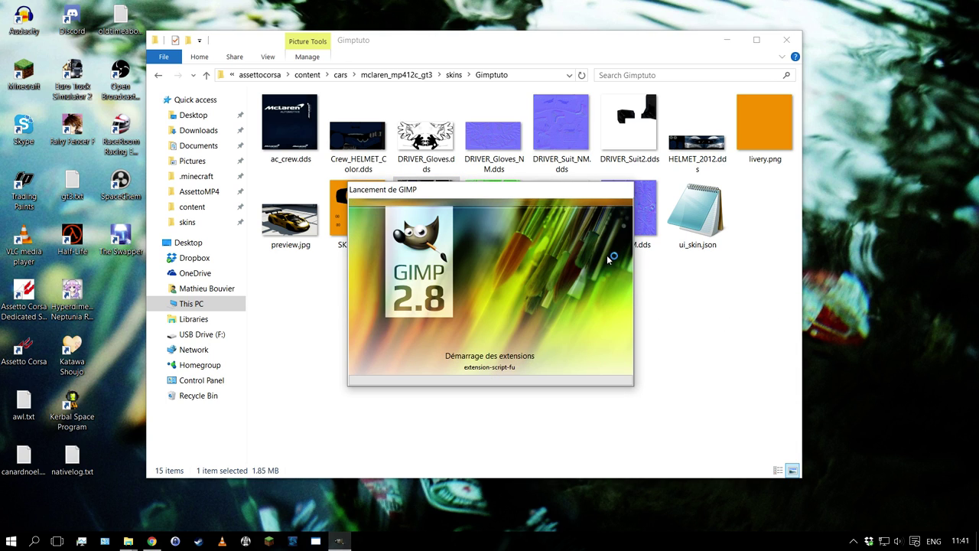
left_click(519, 86)
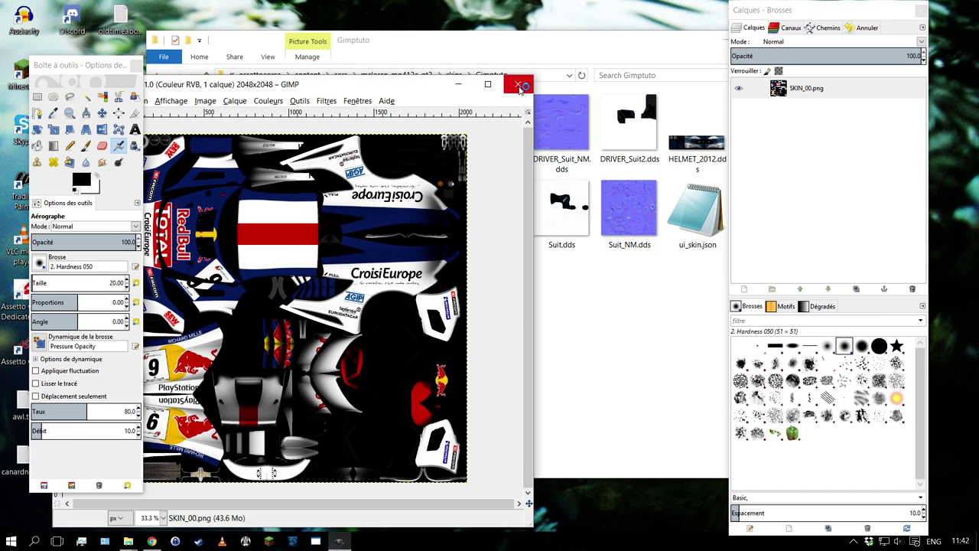
left_click(521, 86)
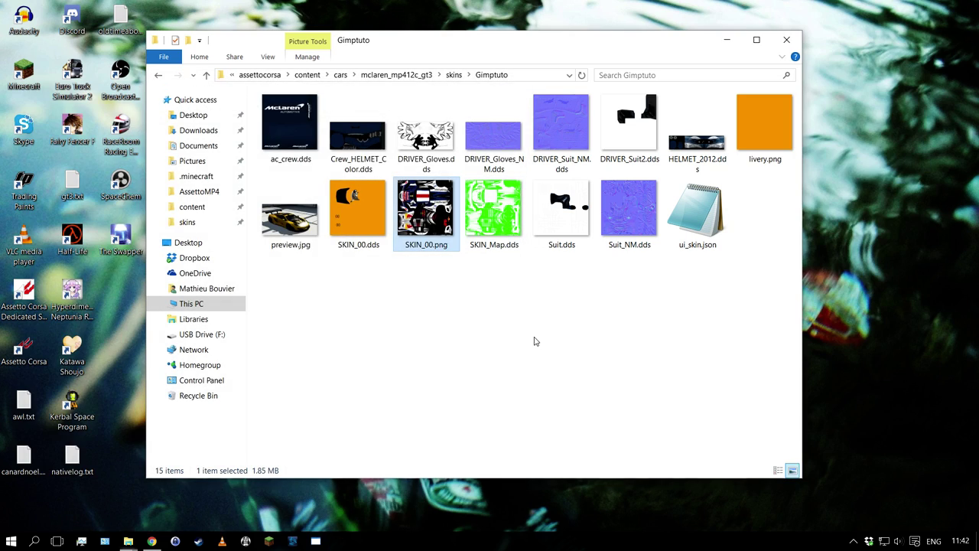
key("Delete")
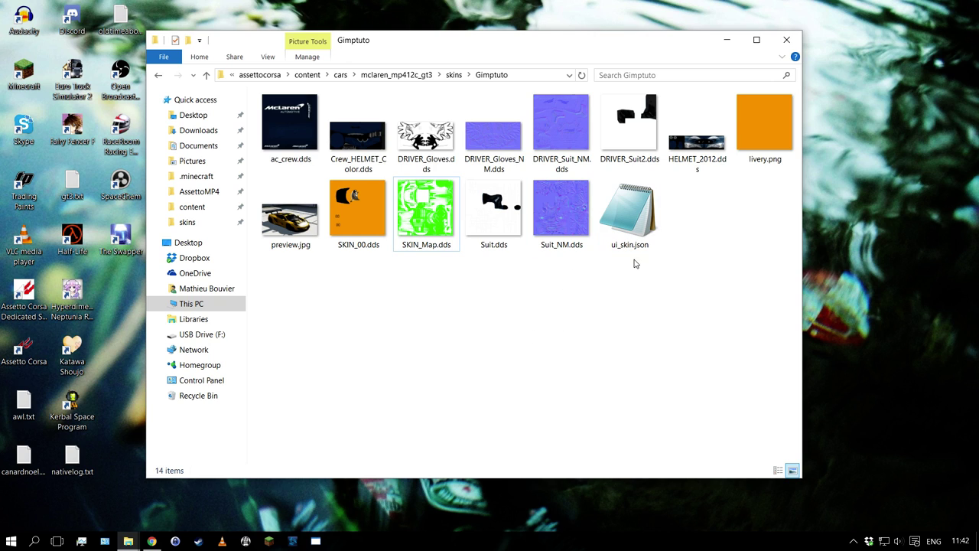
left_click(736, 44)
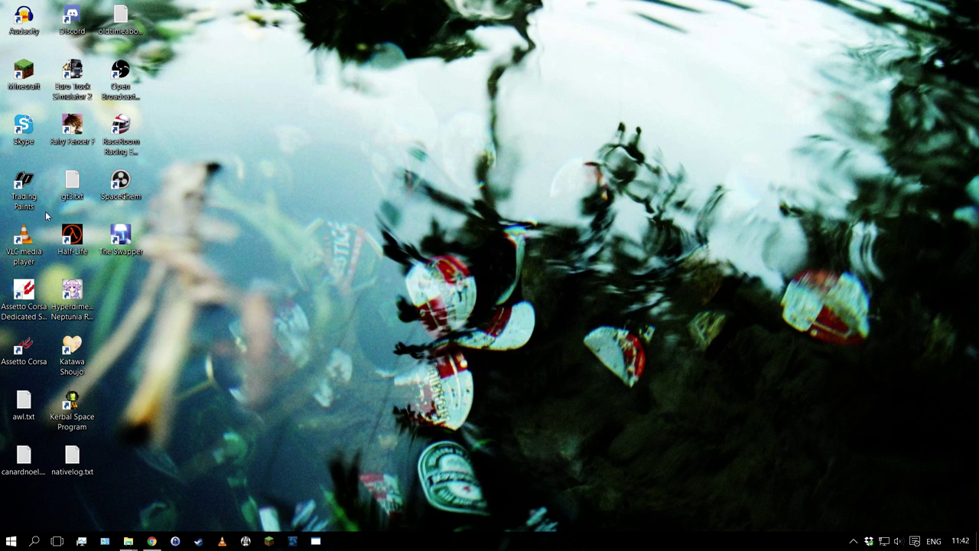
Launch Assetto Corsa and preview the McLaren's GimpTuto 00 livery under Drive
double_click(32, 360)
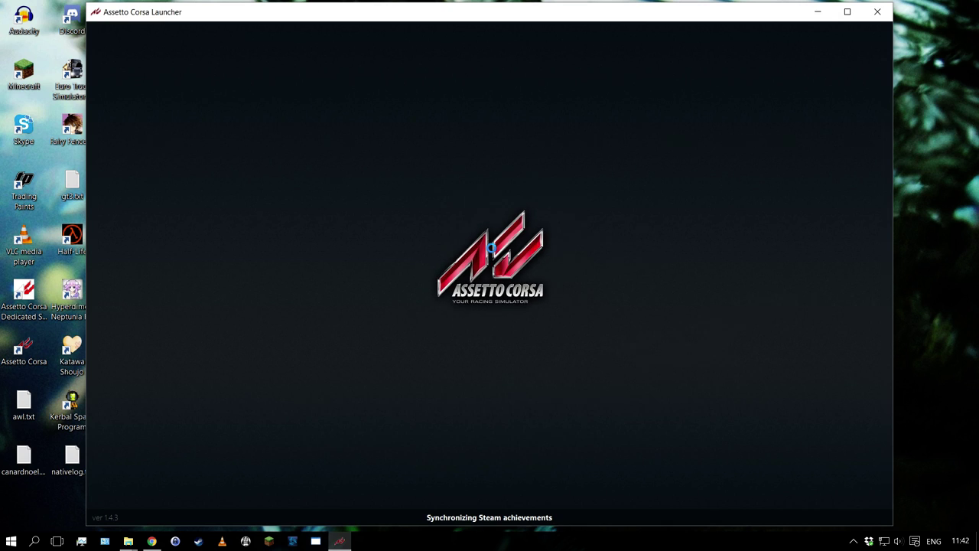
left_click(243, 165)
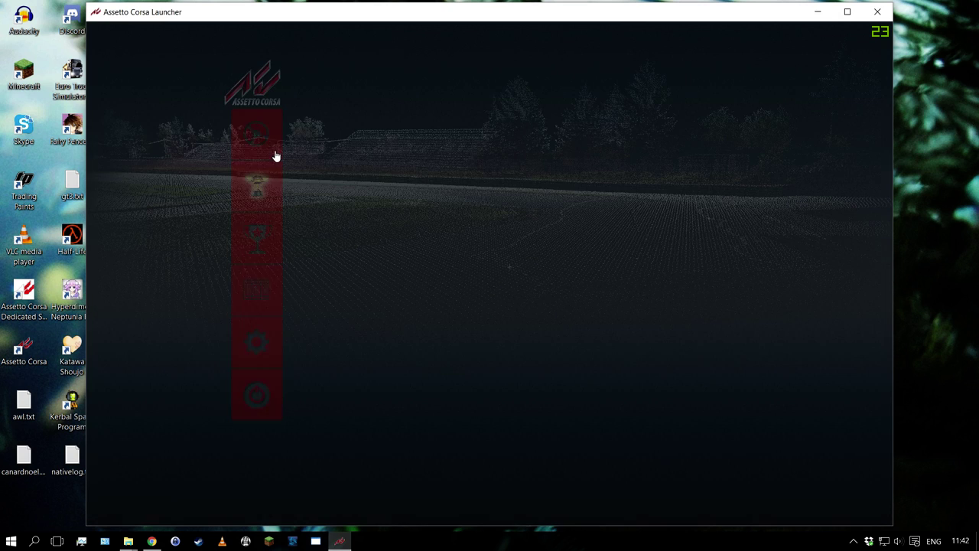
left_click(291, 138)
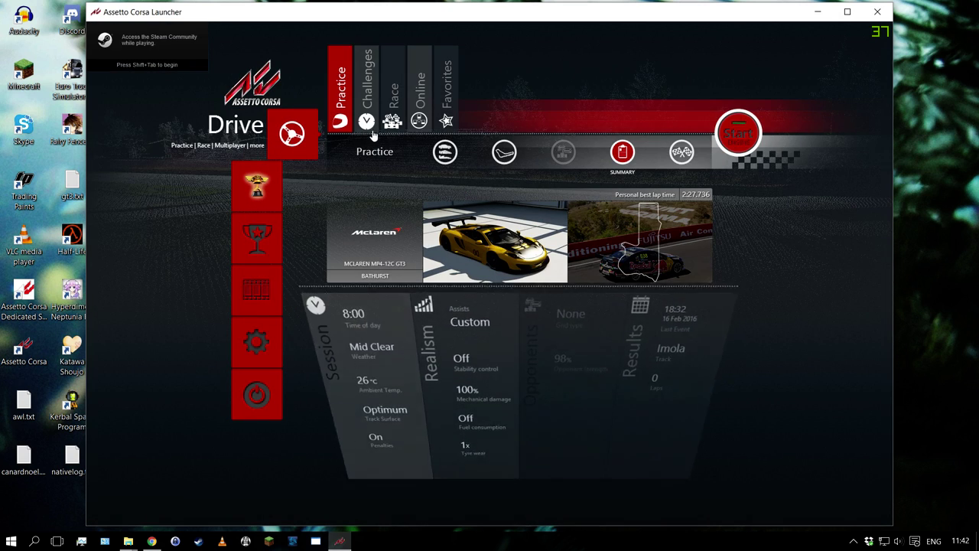
left_click(549, 264)
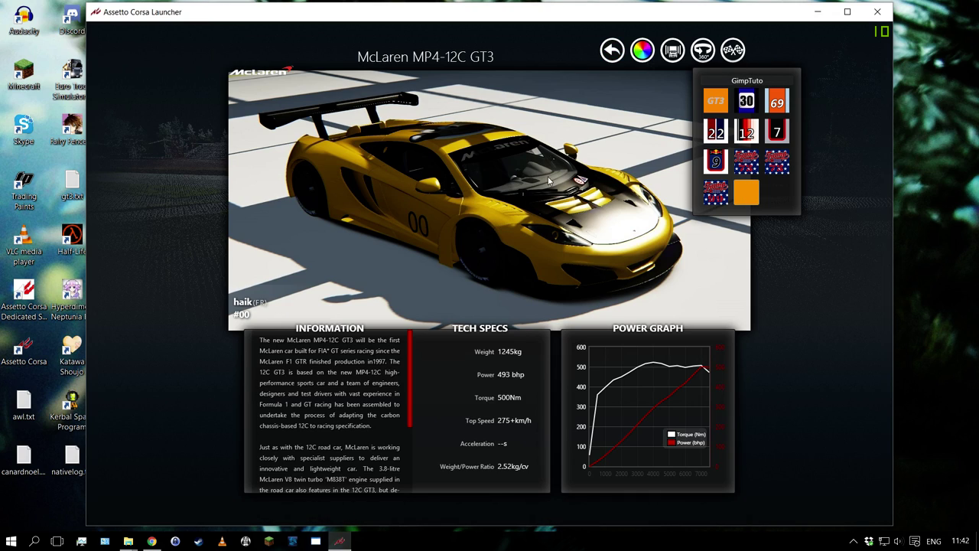
left_click(479, 147)
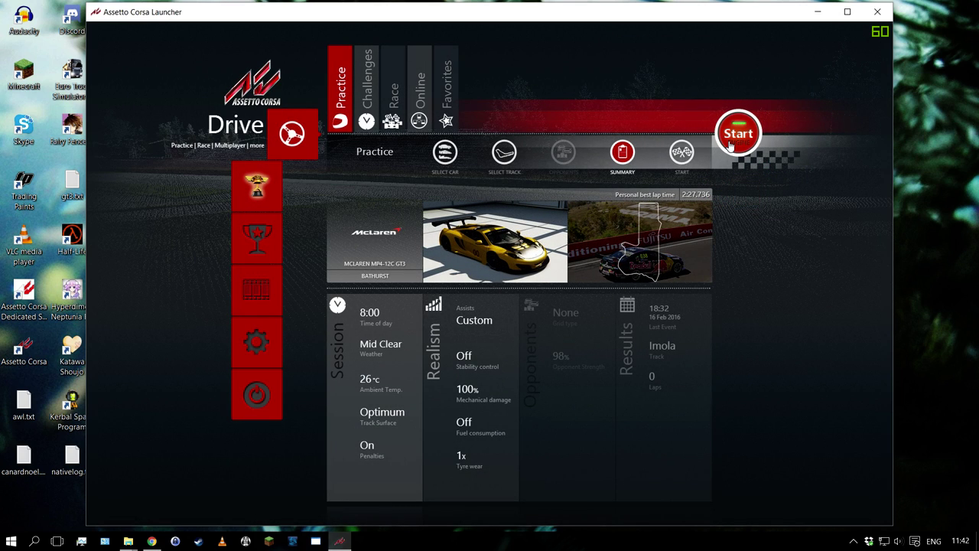
left_click(739, 128)
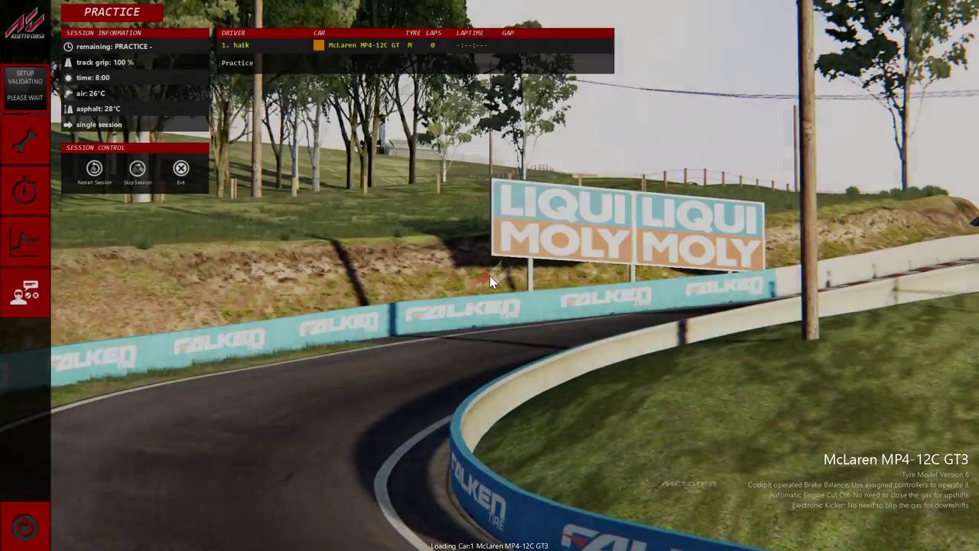
Resume the Bathurst practice and view the pit-lane McLaren through the F1 and F3 cameras
left_click(42, 96)
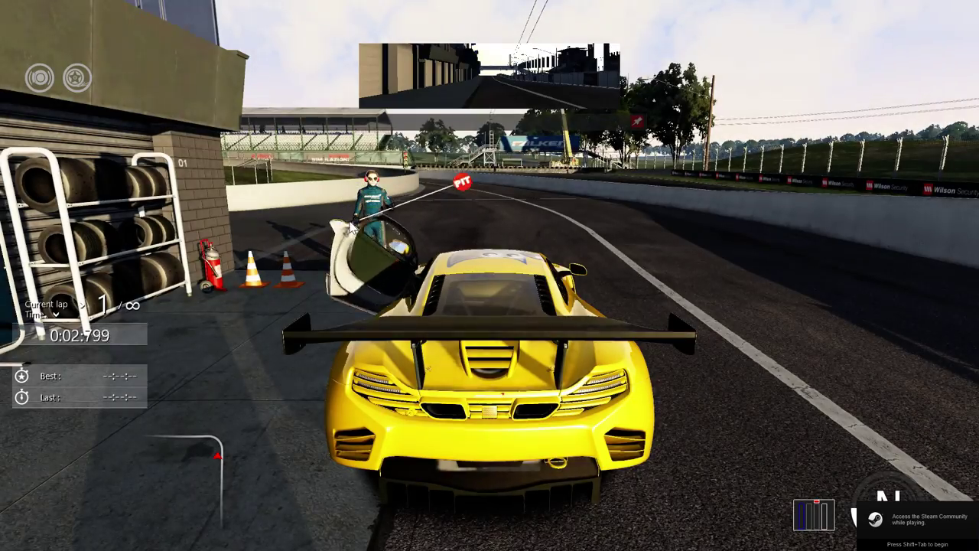
key("Escape")
key("F1")
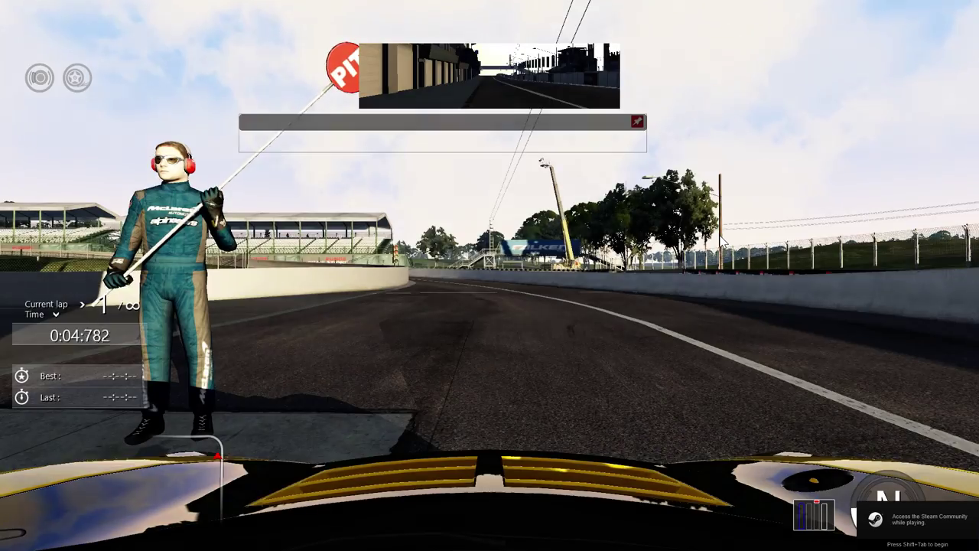
key("F1")
key("F1")
key("F1")
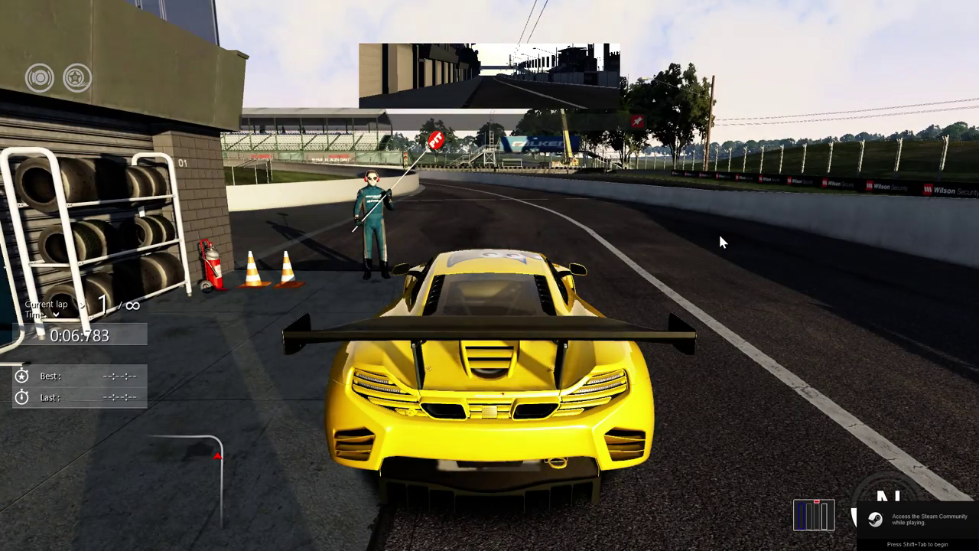
key("F3")
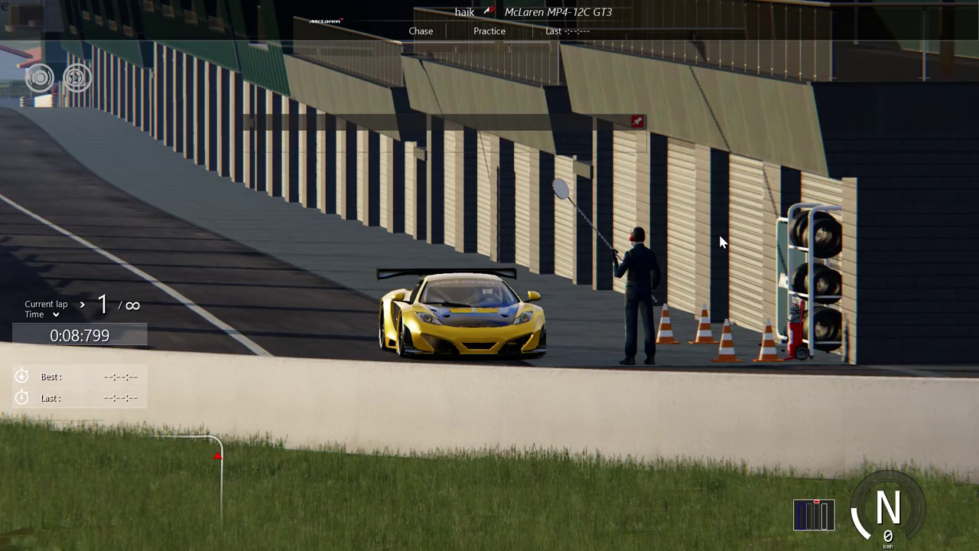